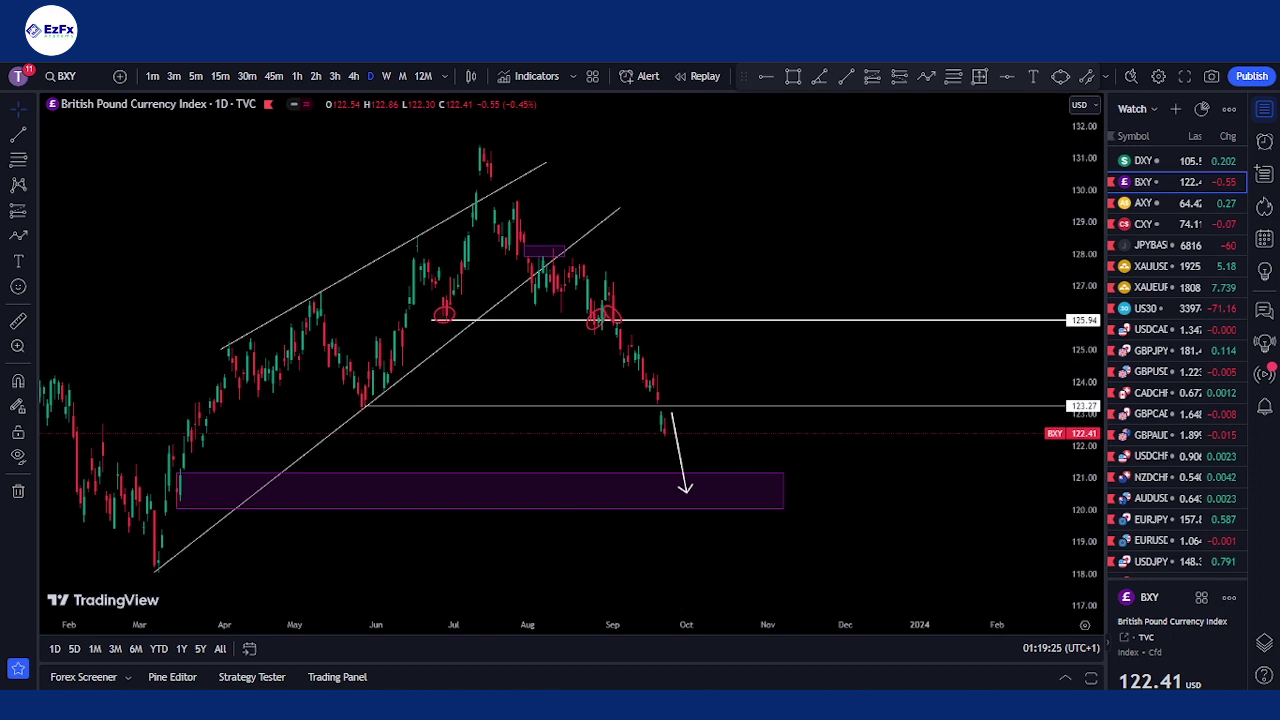
# Open the U.S. Dollar Index daily chart and examine the 104.587 resistance line and the supply zone above it
pyautogui.click(1210, 160)
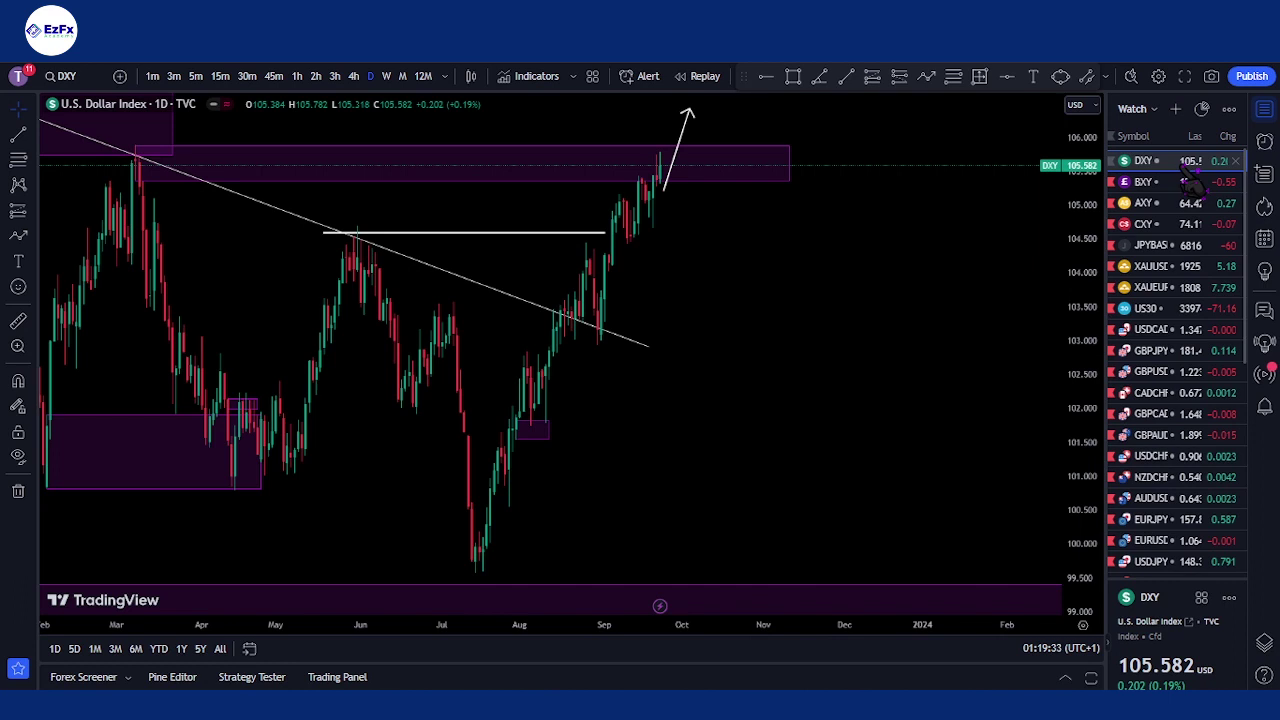
pyautogui.scroll(-3, 856, 300)
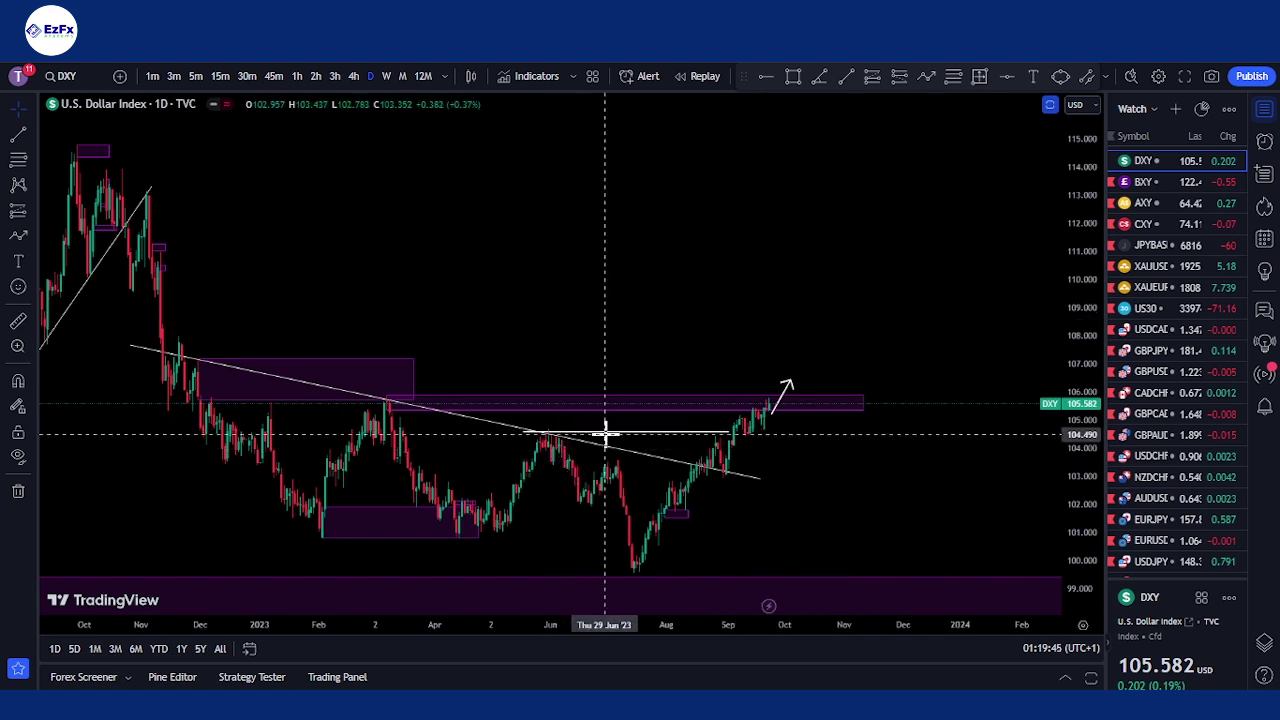
pyautogui.scroll(3, 611, 429)
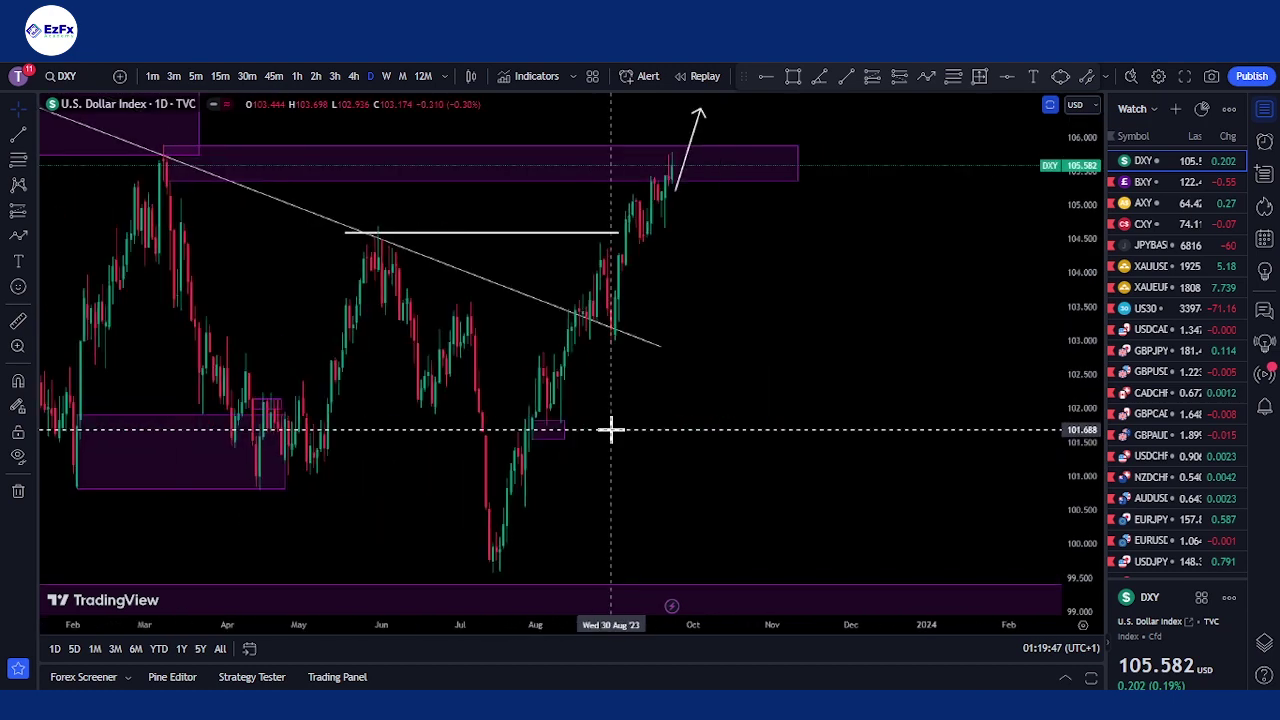
pyautogui.click(497, 232)
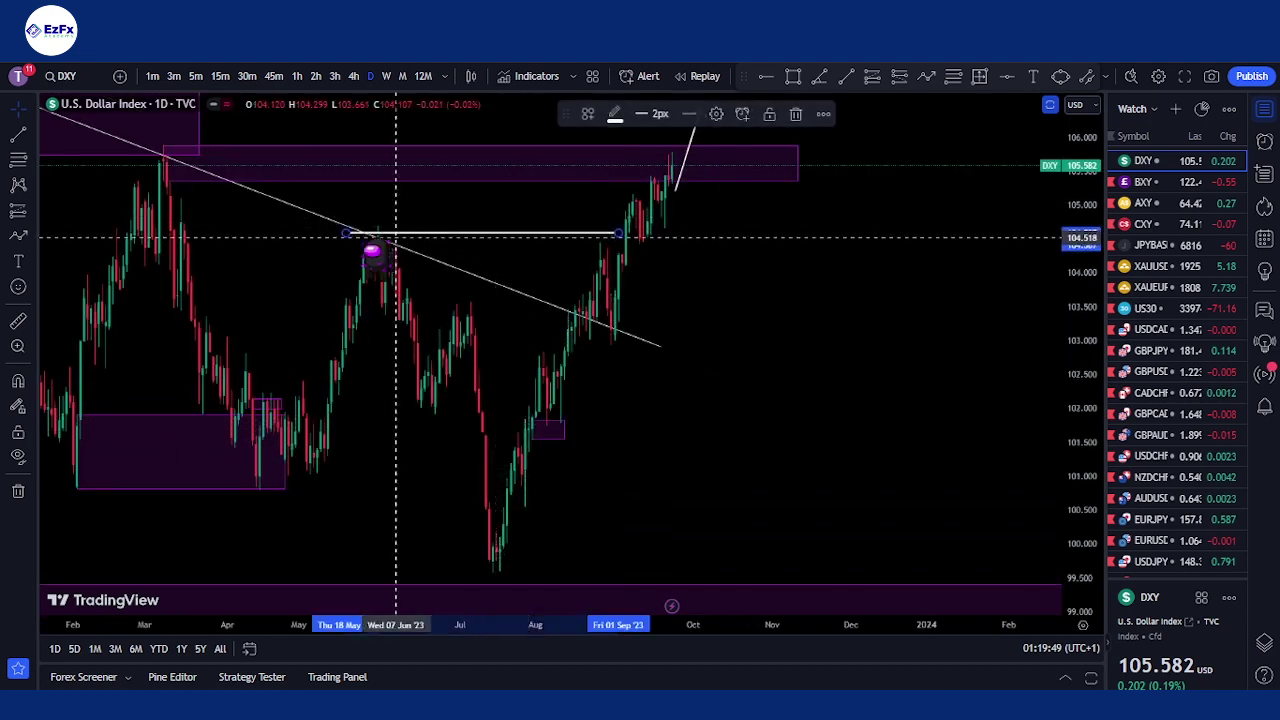
pyautogui.click(162, 160)
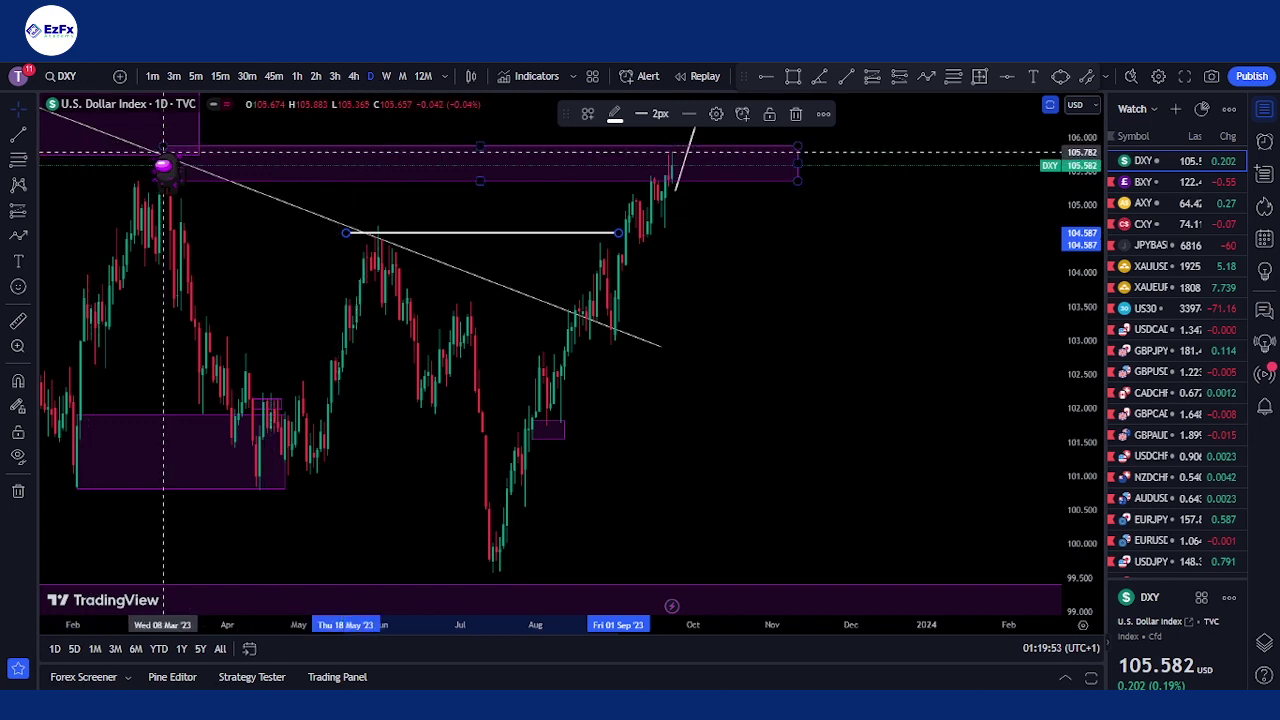
# Draw a horizontal trend line at about 105.764 from the early March 2023 high to 19 Sep 2023
pyautogui.click(397, 300)
pyautogui.scroll(-5, 397, 300)
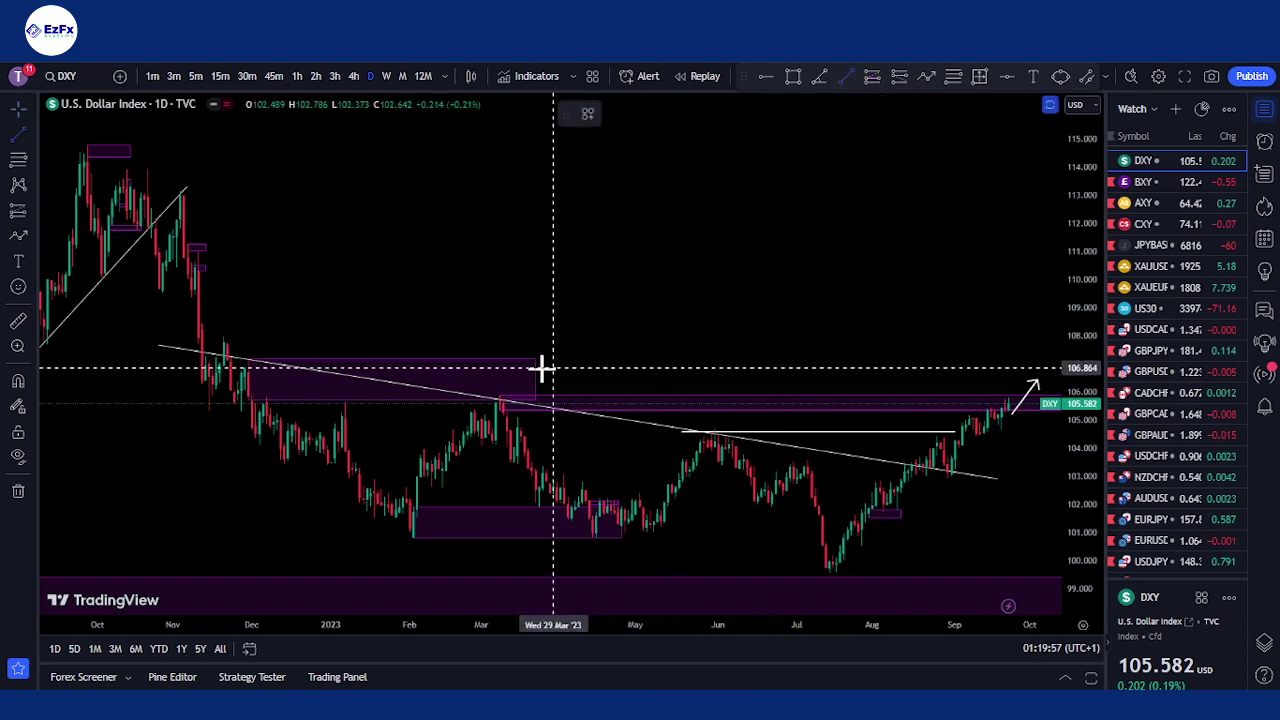
pyautogui.moveTo(485, 400); pyautogui.dragTo(1000, 400)
pyautogui.scroll(5, 946, 357)
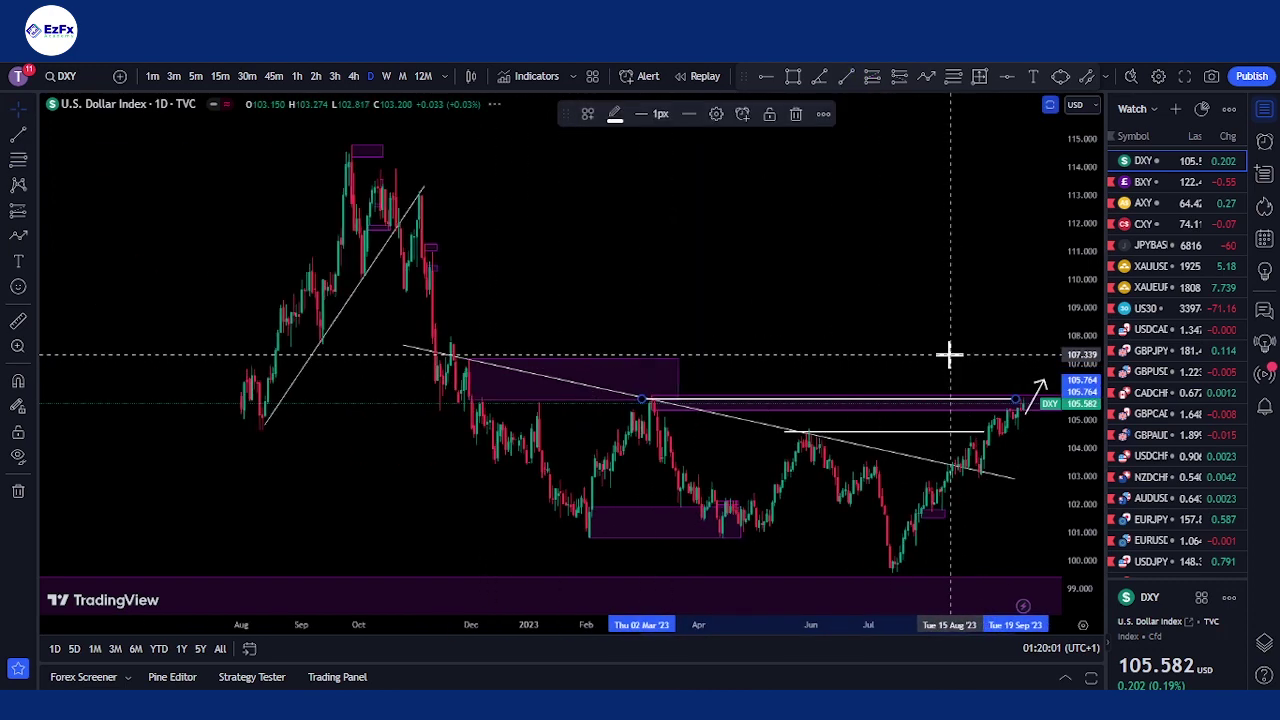
# Examine the Dollar Index's descending trendline, the broken resistance line and the supply zone at the current price
pyautogui.scroll(-5, 936, 363)
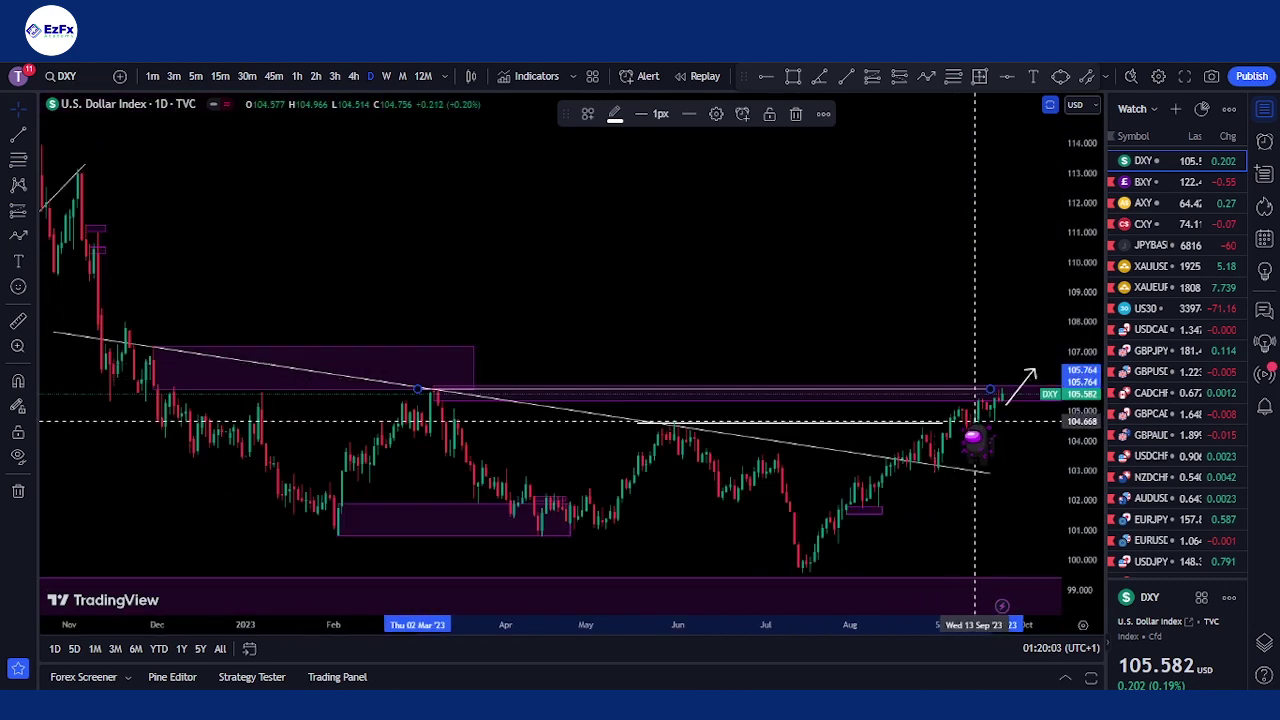
pyautogui.scroll(4, 900, 297)
pyautogui.scroll(-1, 600, 350)
pyautogui.scroll(-3, 656, 389)
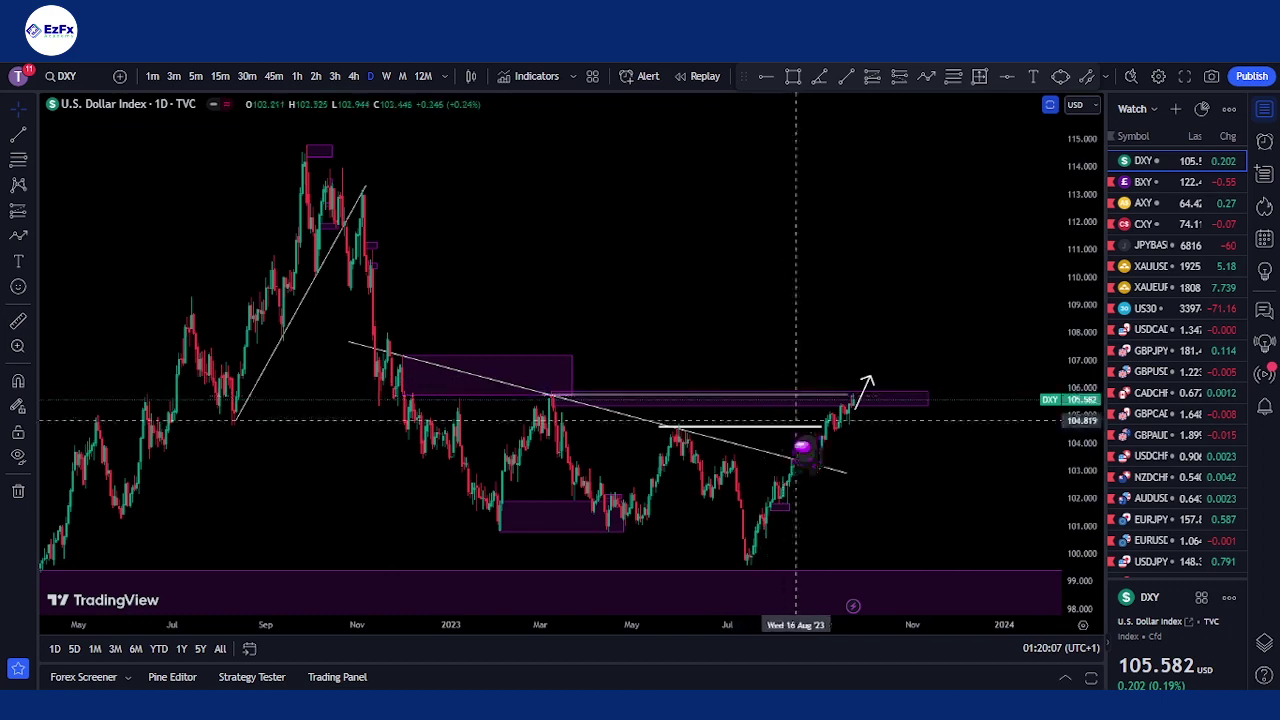
pyautogui.click(846, 472)
pyautogui.scroll(2, 845, 474)
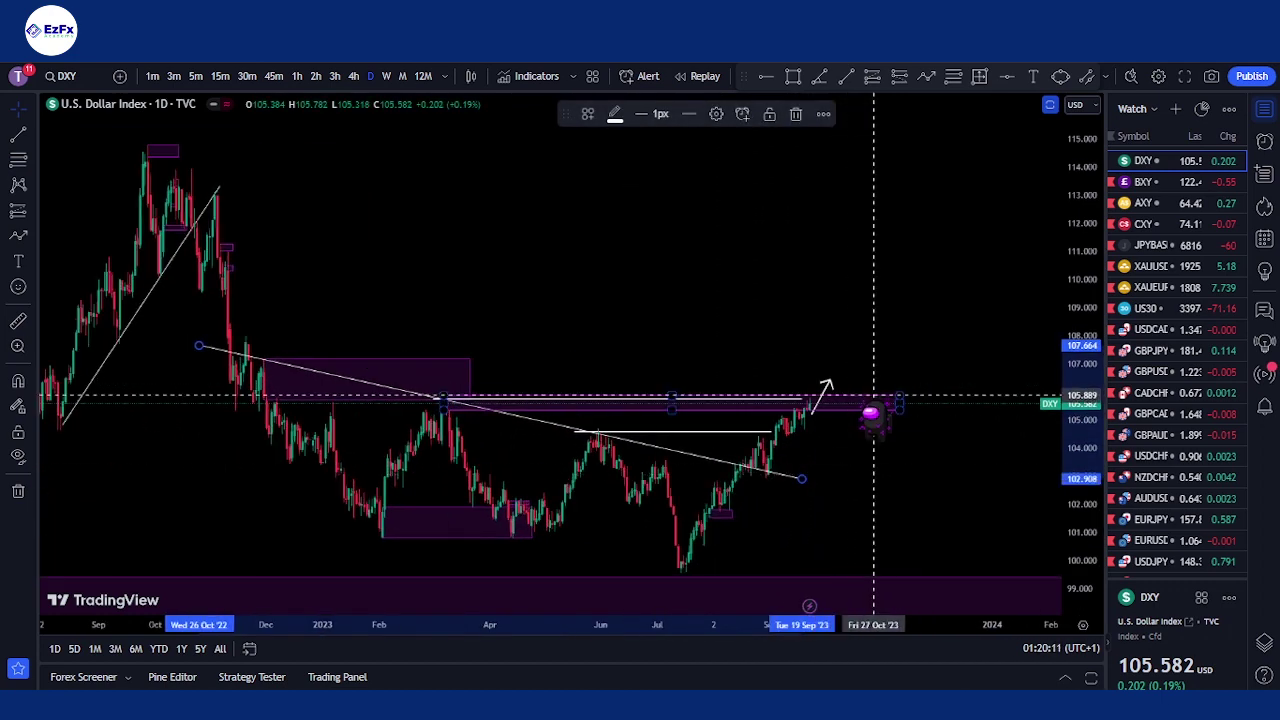
pyautogui.scroll(2, 862, 418)
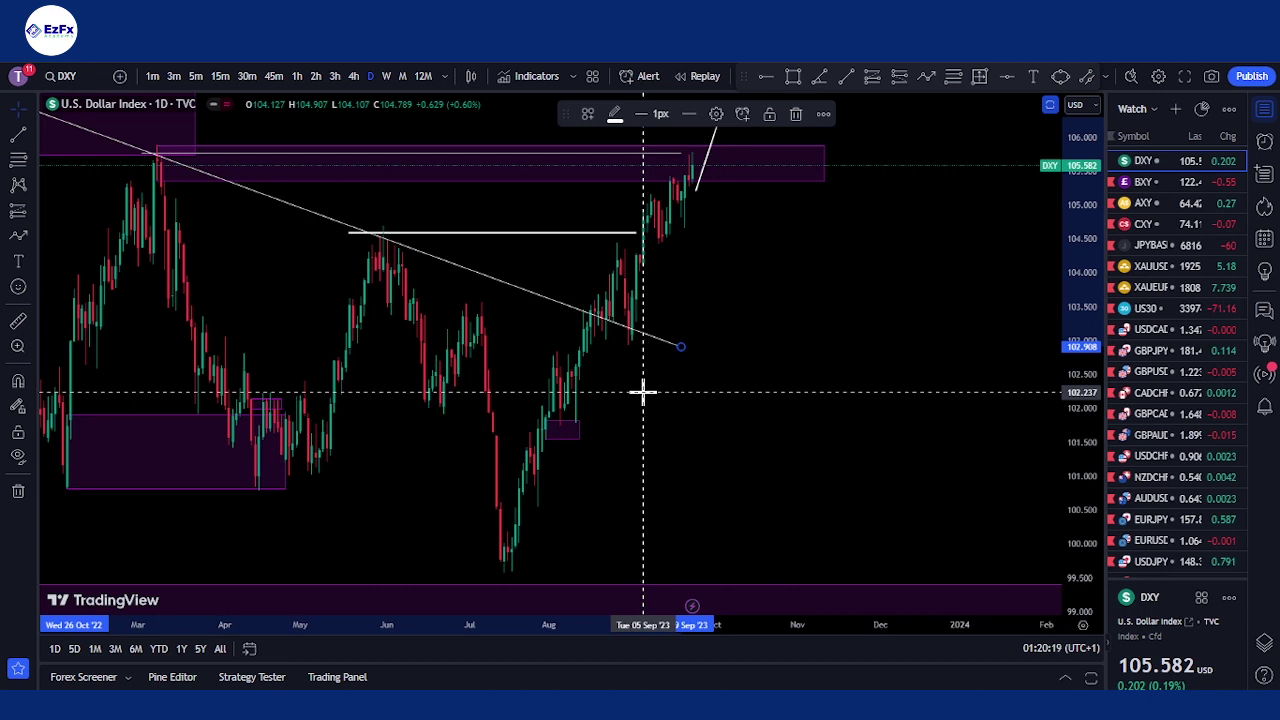
pyautogui.scroll(-3, 643, 392)
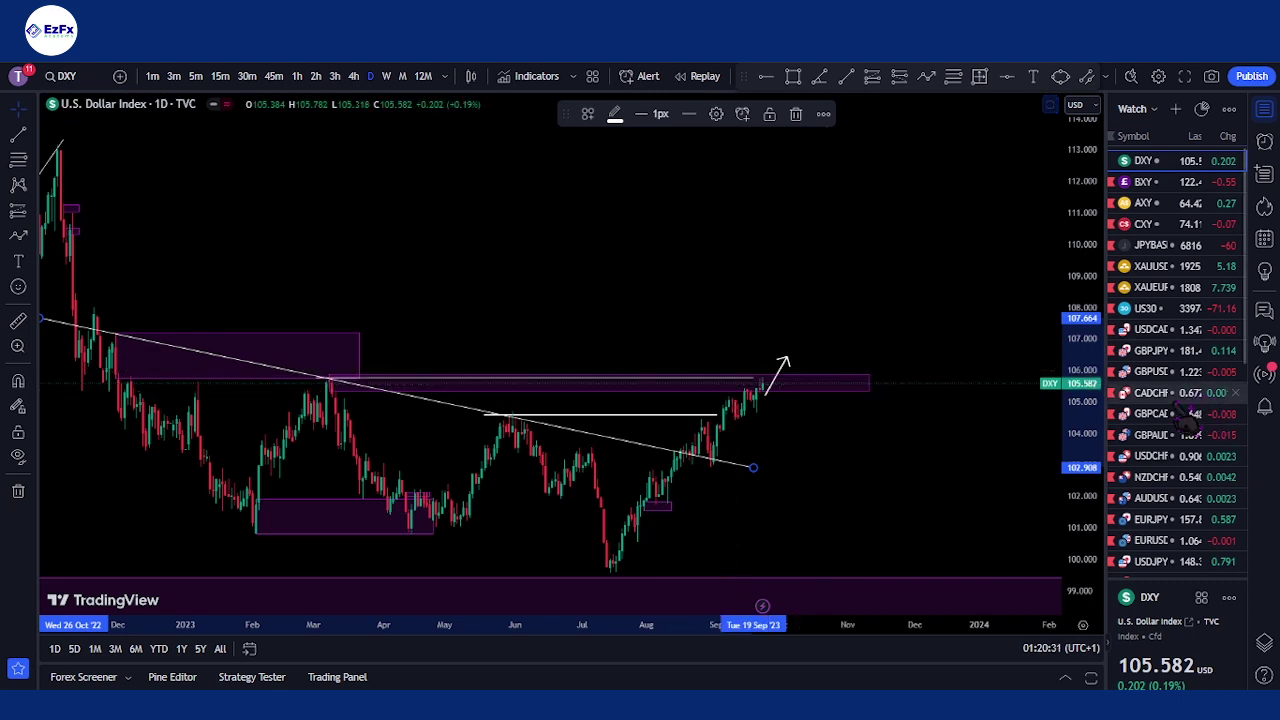
# Open the British Pound Currency Index chart and examine the 125.94 and 123.27 levels and the demand zone below
pyautogui.click(1170, 190)
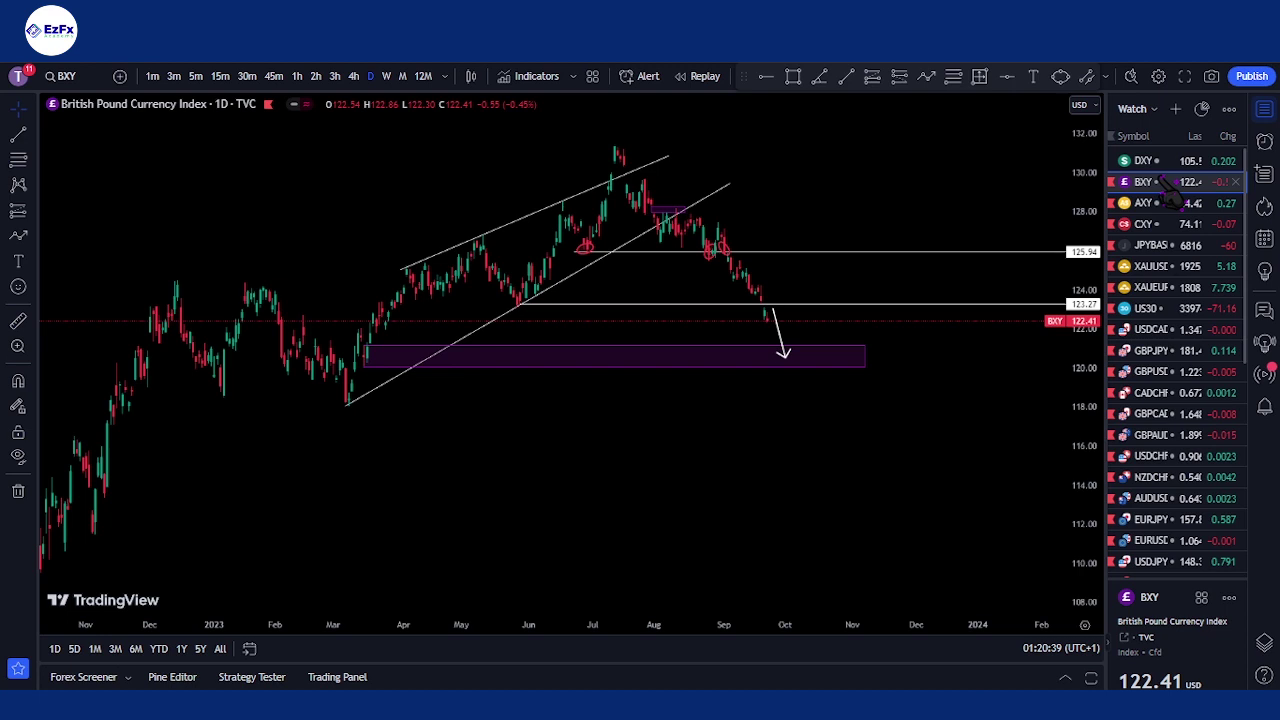
pyautogui.scroll(2, 726, 282)
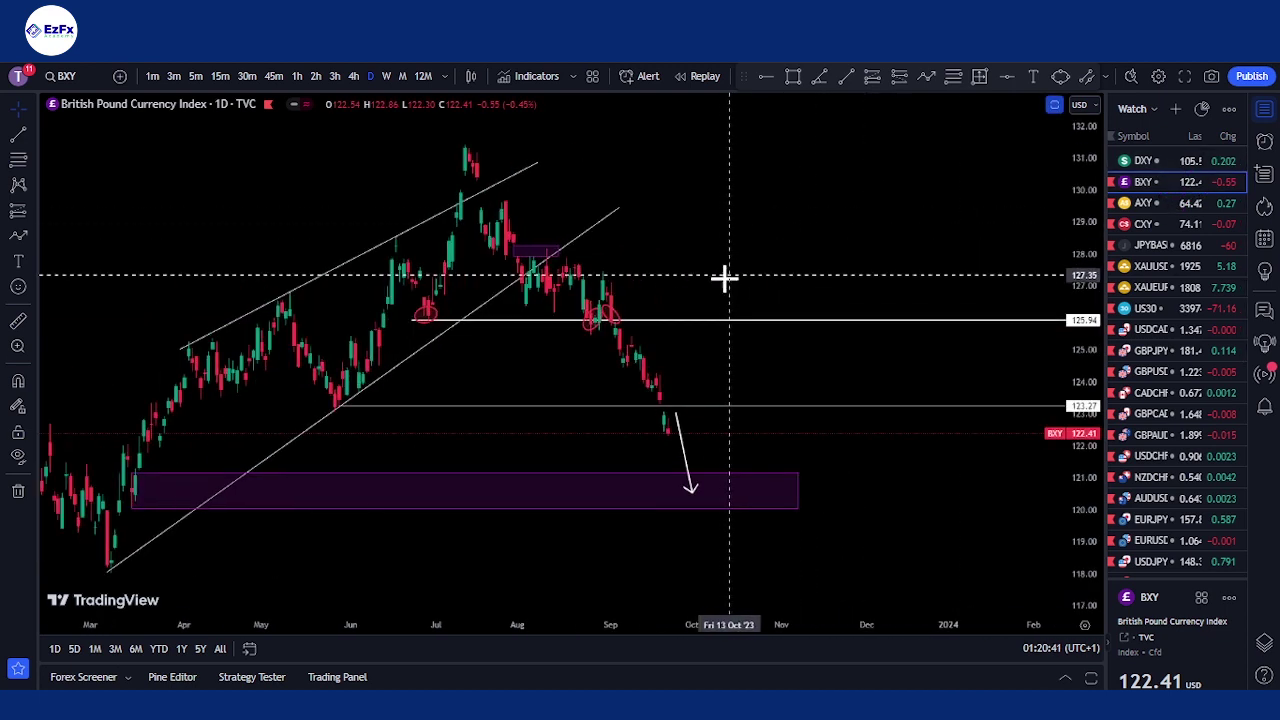
pyautogui.click(652, 321)
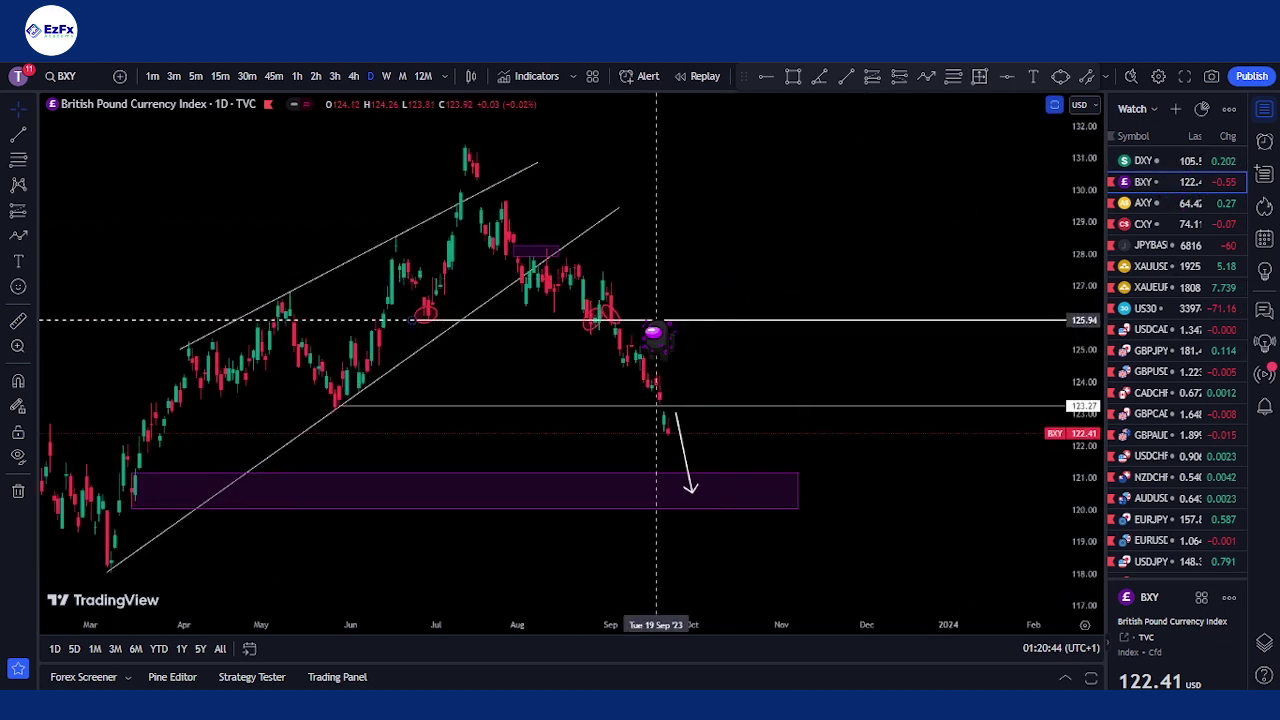
pyautogui.click(489, 406)
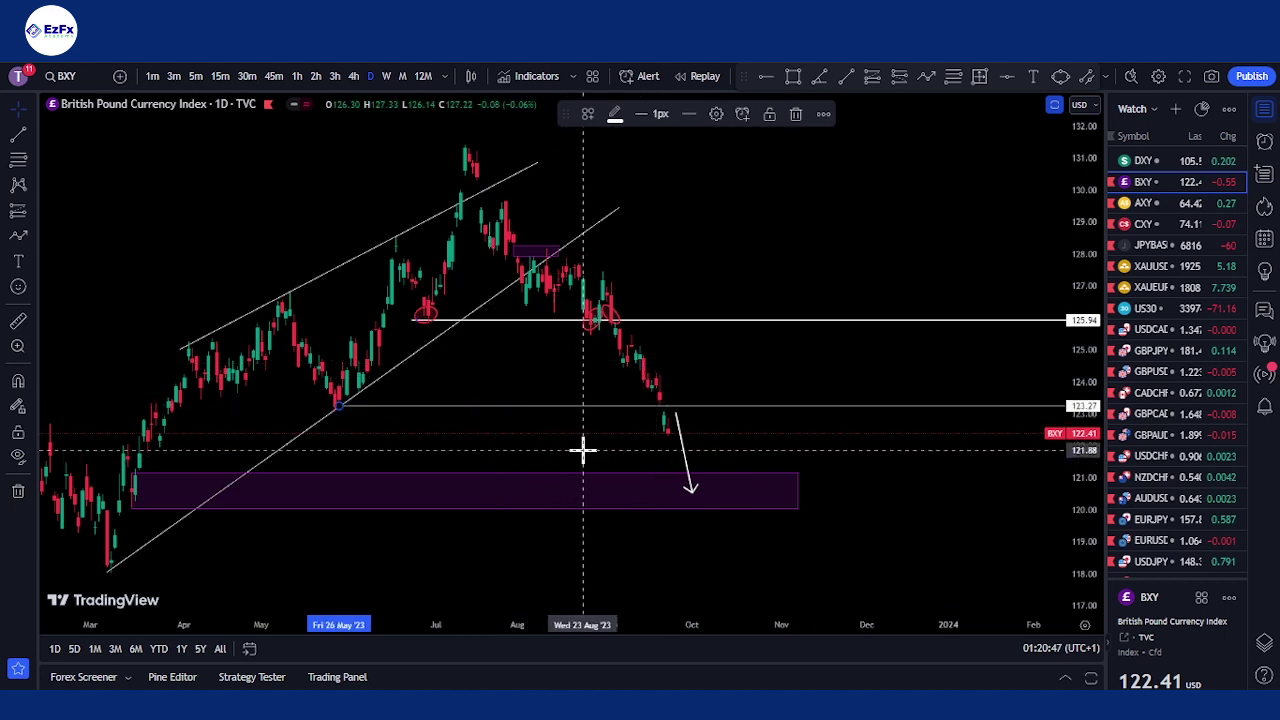
pyautogui.click(668, 511)
pyautogui.click(672, 509)
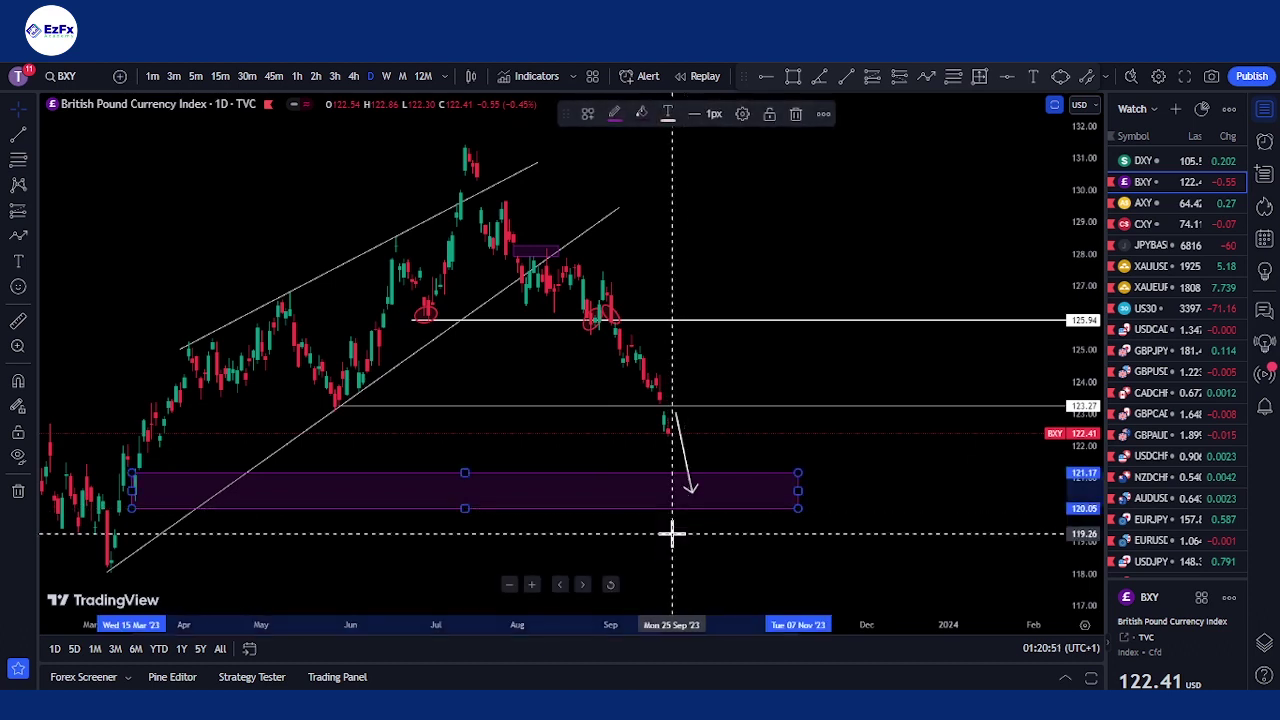
pyautogui.scroll(-1, 672, 533)
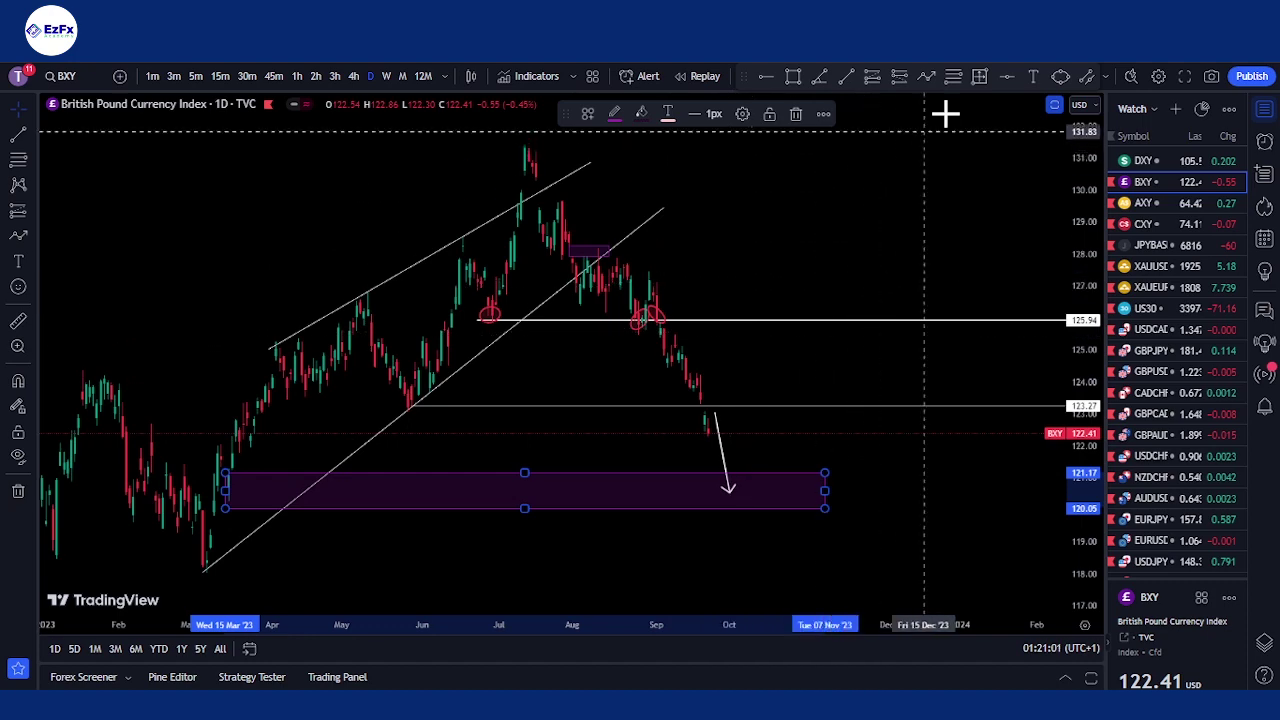
# Draw a Fibonacci retracement from the March 2023 low at 118.05 up to the July high at 131.30
pyautogui.press('Escape')
pyautogui.click(199, 570)
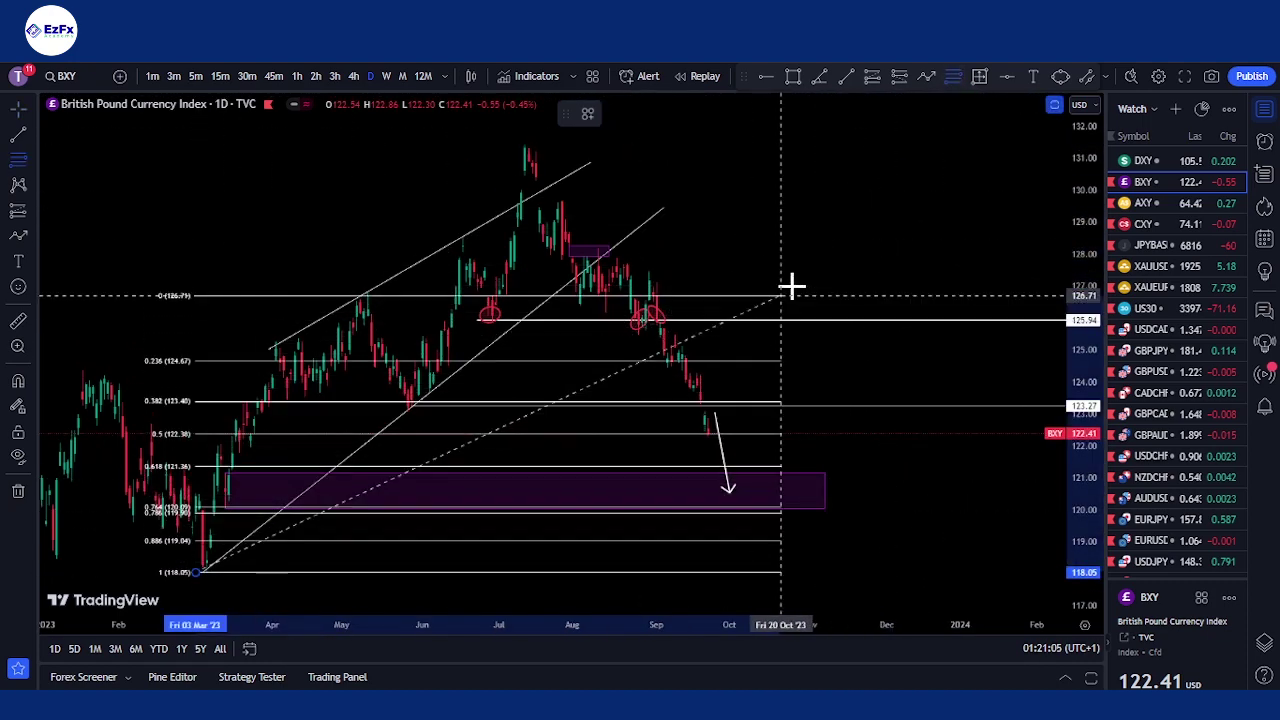
pyautogui.click(887, 148)
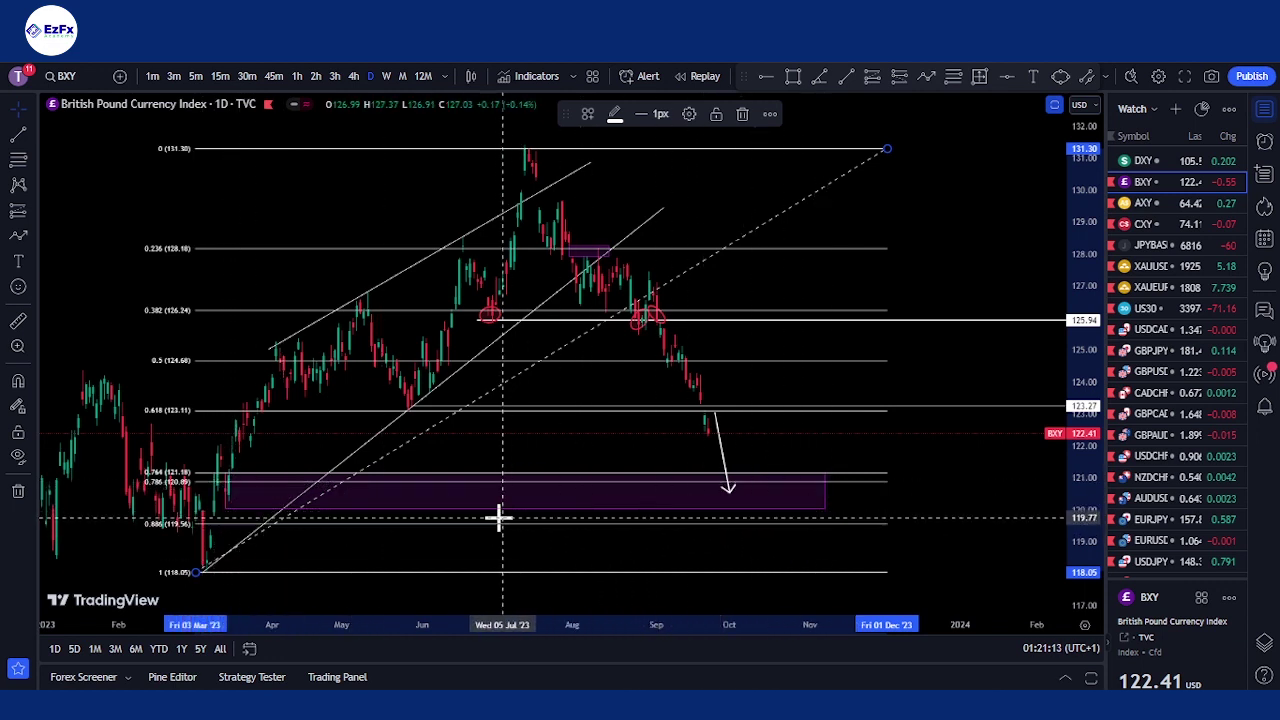
# Try extending the demand zone's lower edge downward, undo the change, and delete the Fibonacci retracement
pyautogui.moveTo(526, 508); pyautogui.dragTo(528, 522)
pyautogui.hotkey('ctrl', 'z')
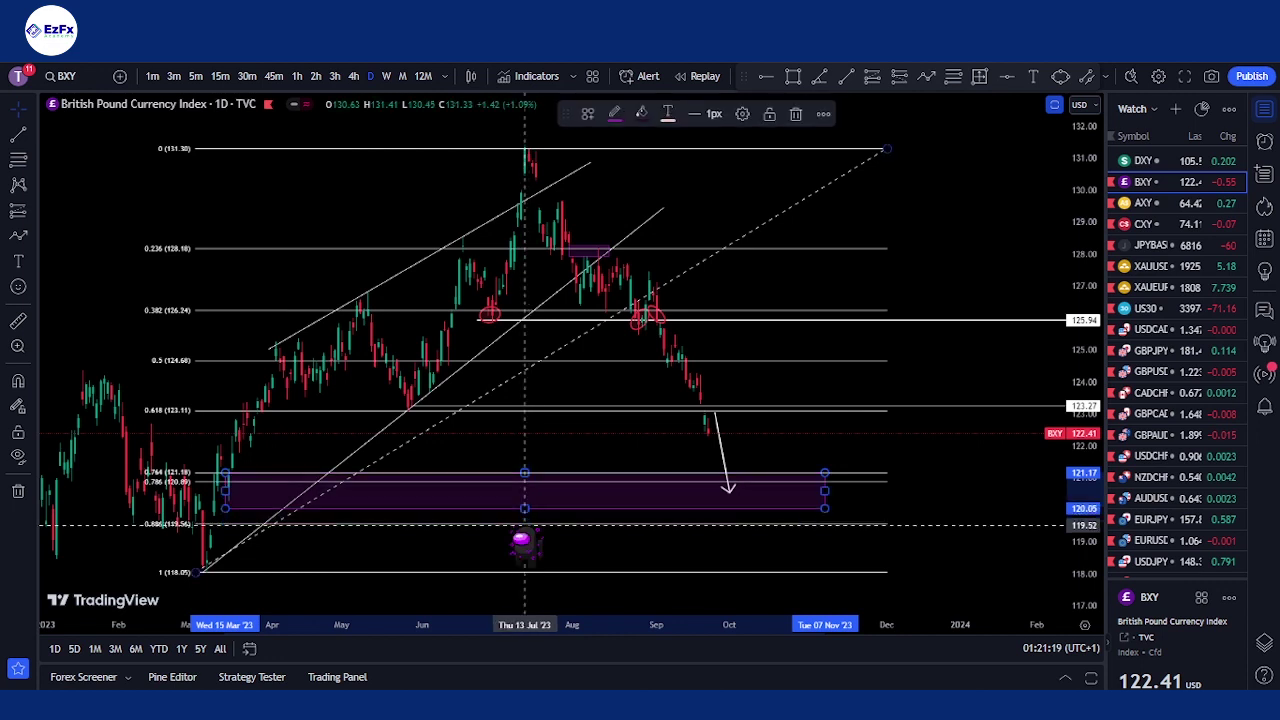
pyautogui.click(865, 536)
pyautogui.press('Delete')
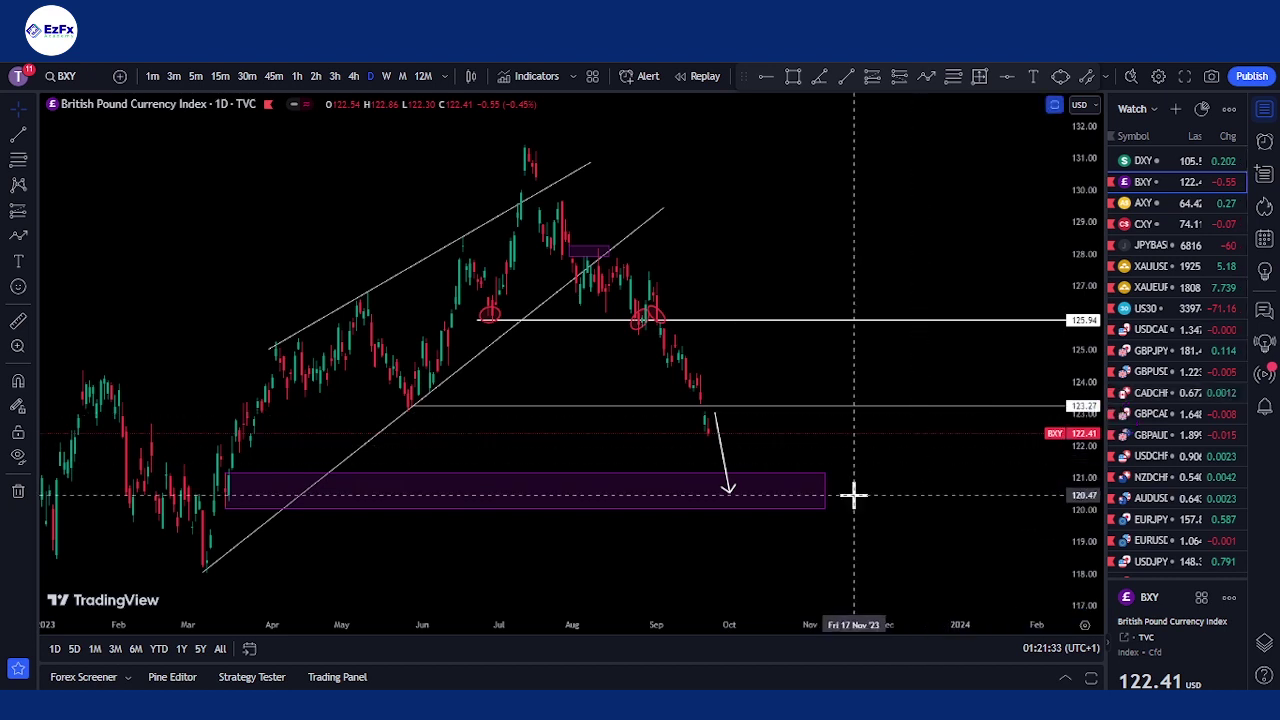
# Sketch a zigzag path arrow from the 123.27 level down through the demand zone, and delete it
pyautogui.click(822, 493)
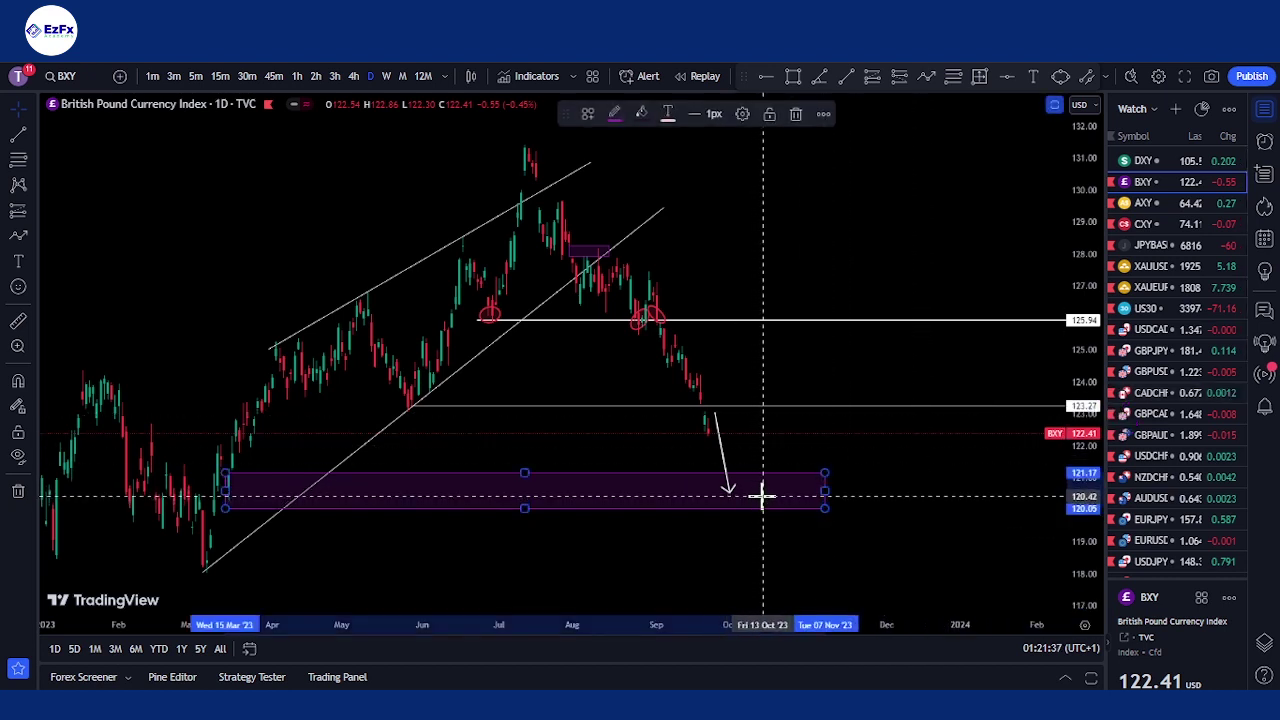
pyautogui.click(927, 78)
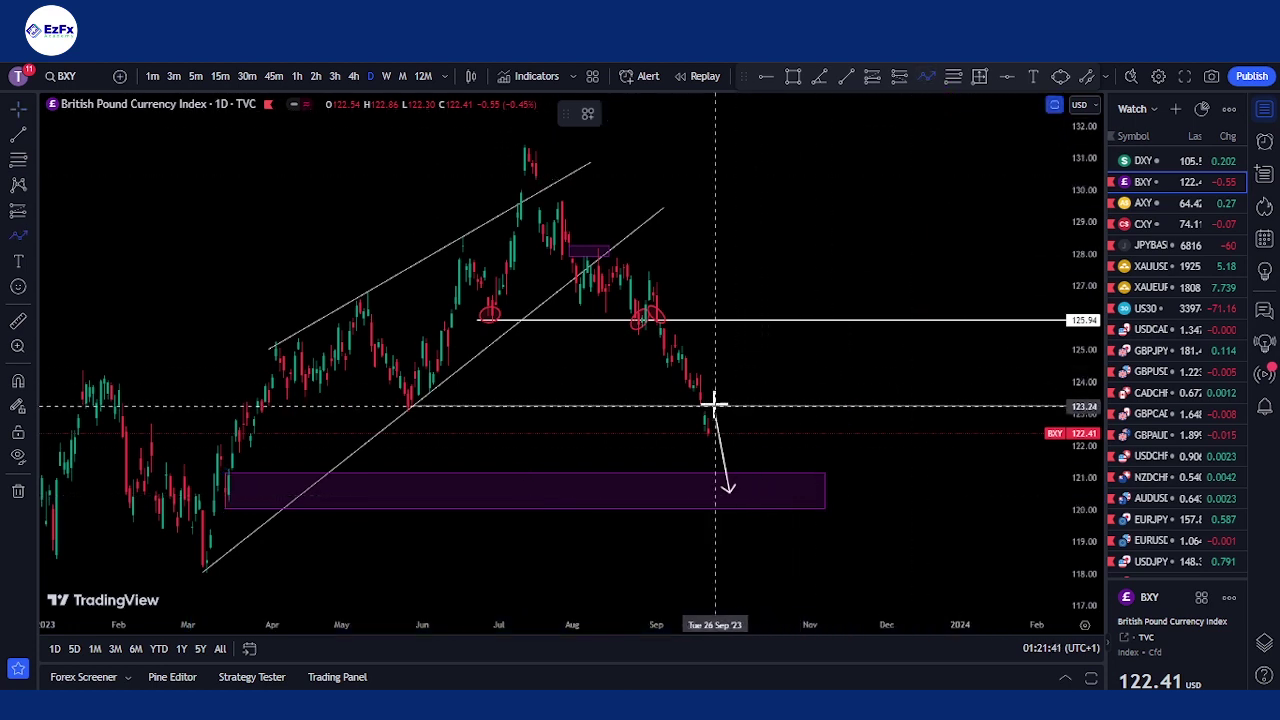
pyautogui.click(723, 406)
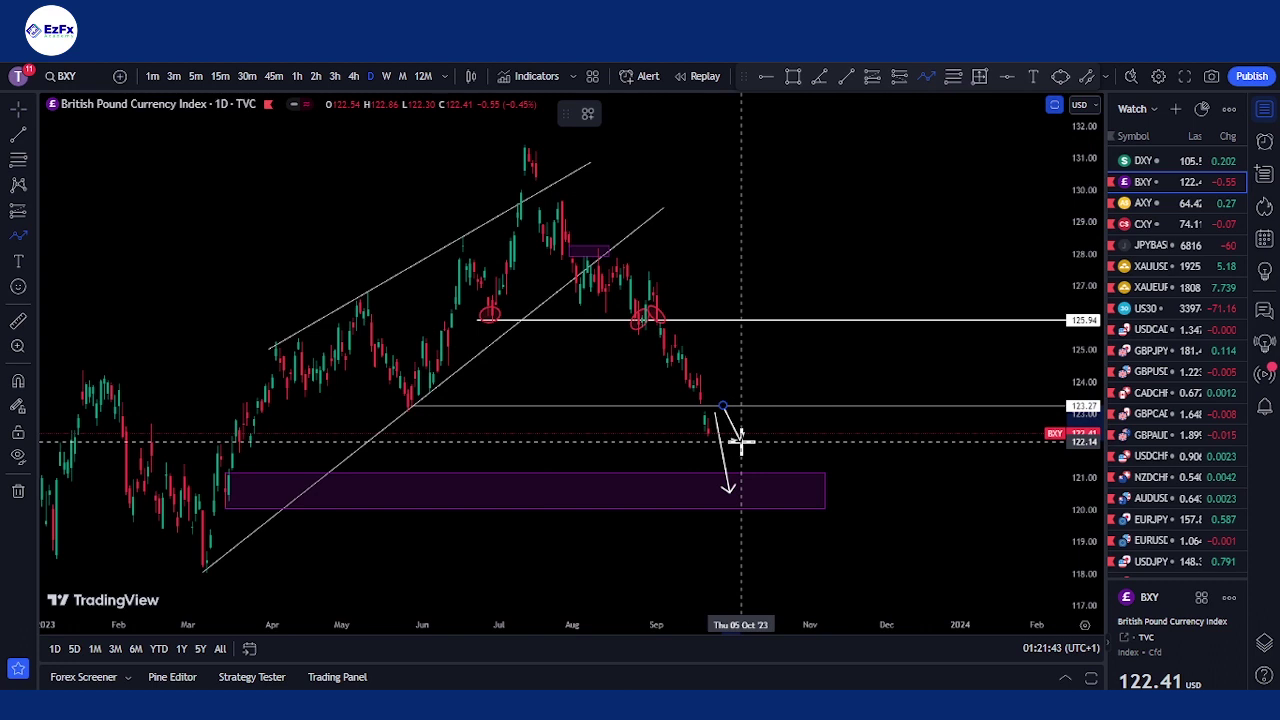
pyautogui.click(740, 440)
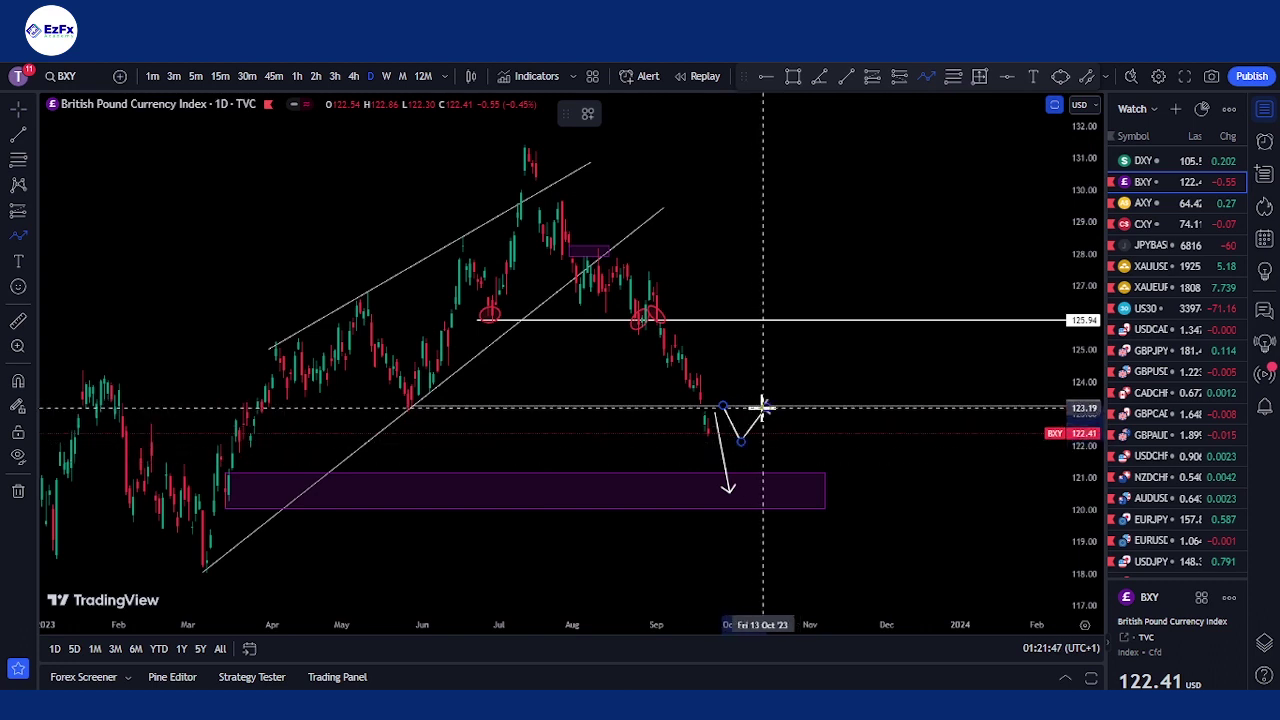
pyautogui.click(797, 482)
pyautogui.doubleClick(834, 513)
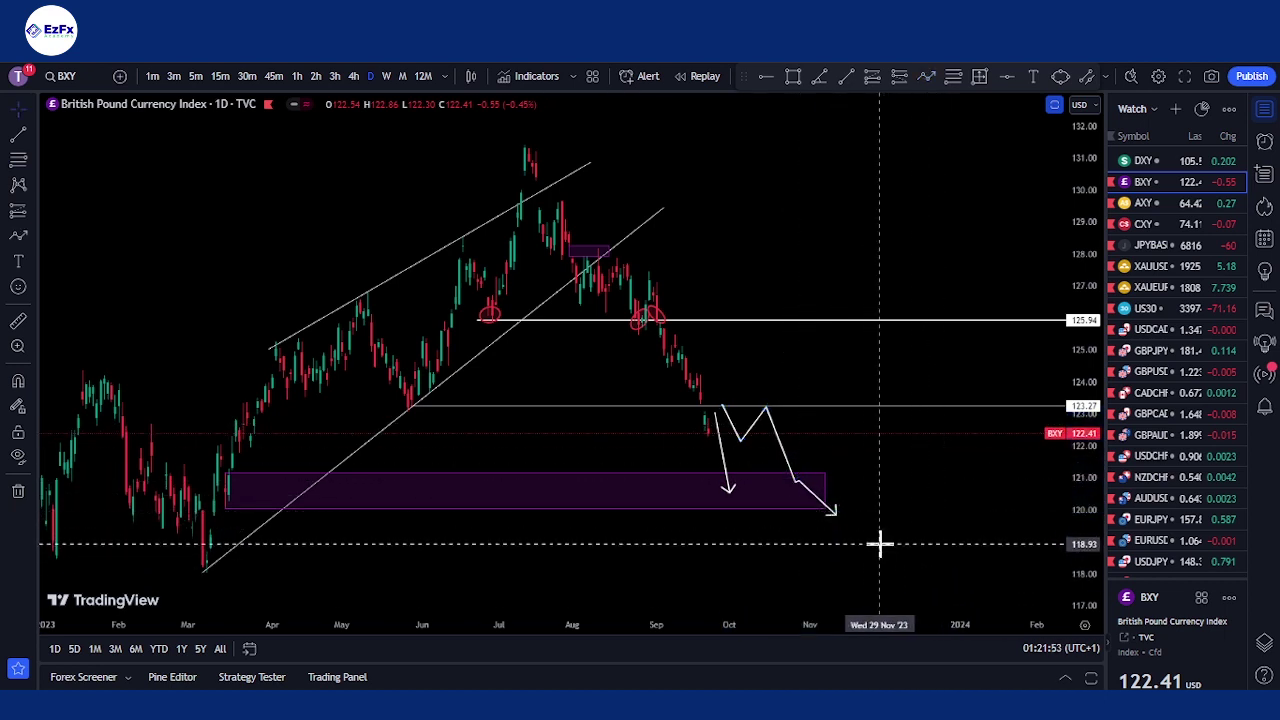
pyautogui.press('Delete')
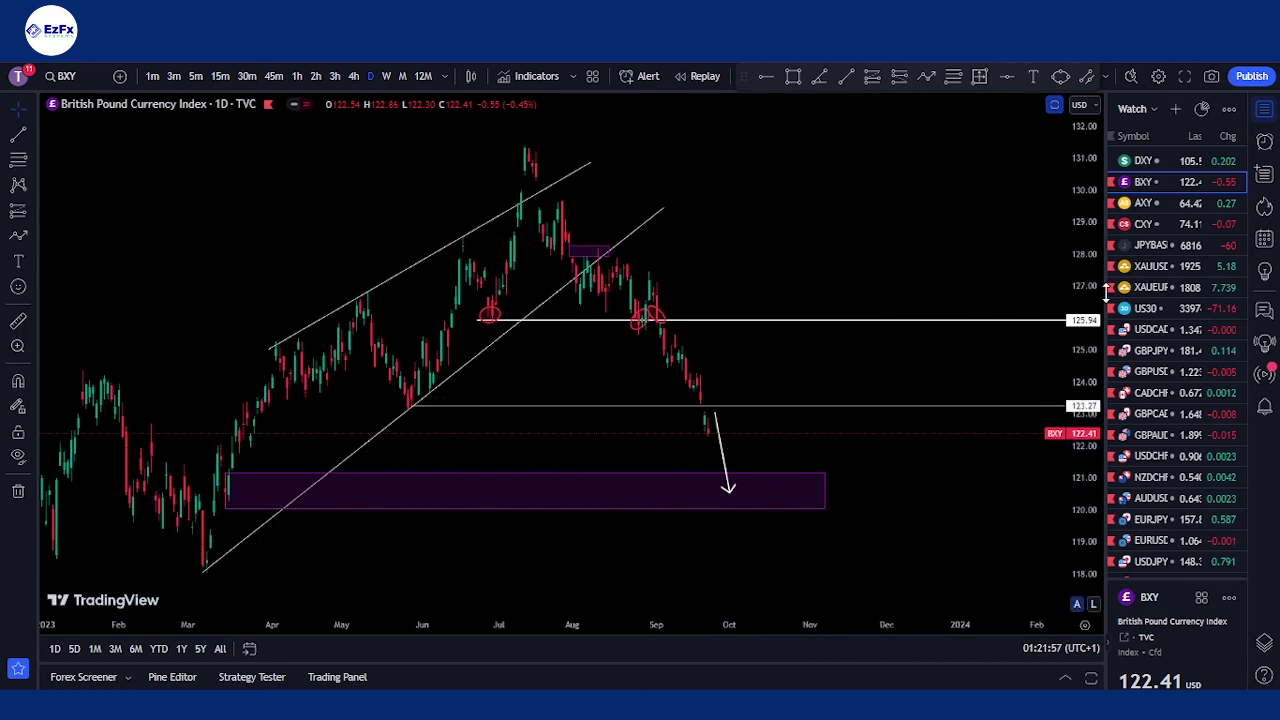
# Open the Australian Dollar Currency Index chart and examine the equal highs, the 66.01 level and the projected path
pyautogui.click(1182, 207)
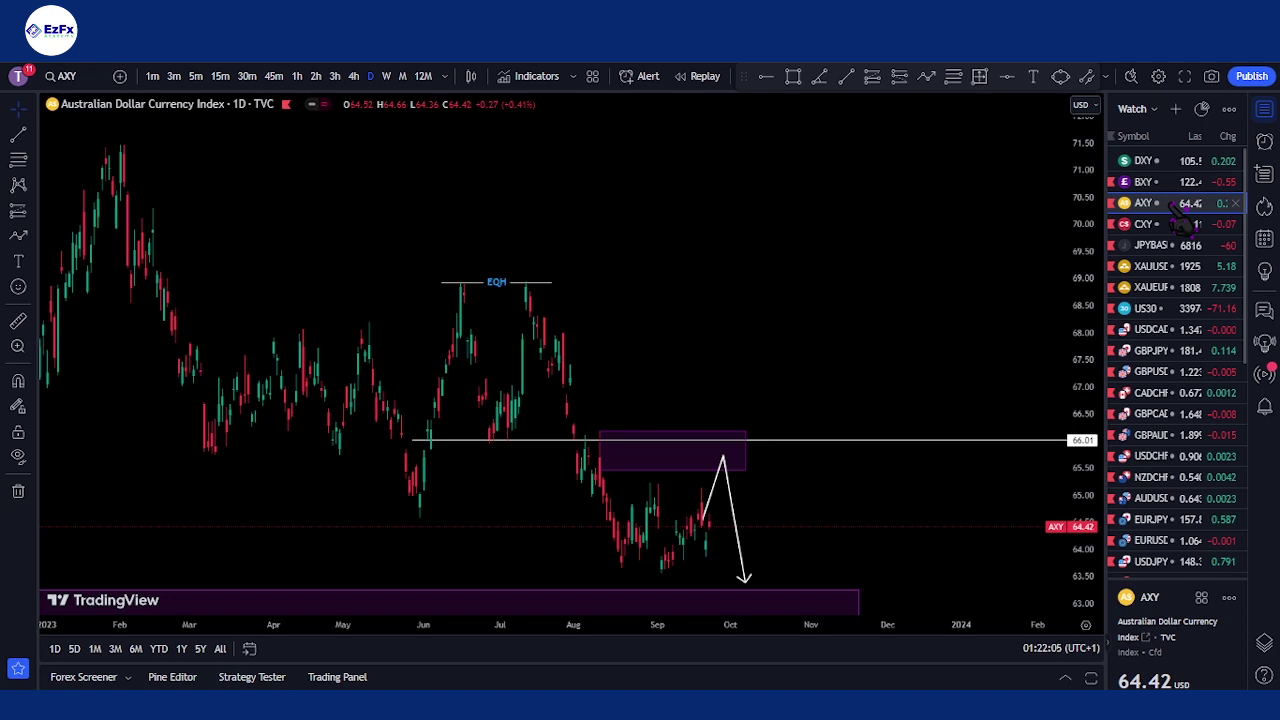
pyautogui.scroll(3, 943, 569)
pyautogui.moveTo(656, 476); pyautogui.dragTo(756, 502)
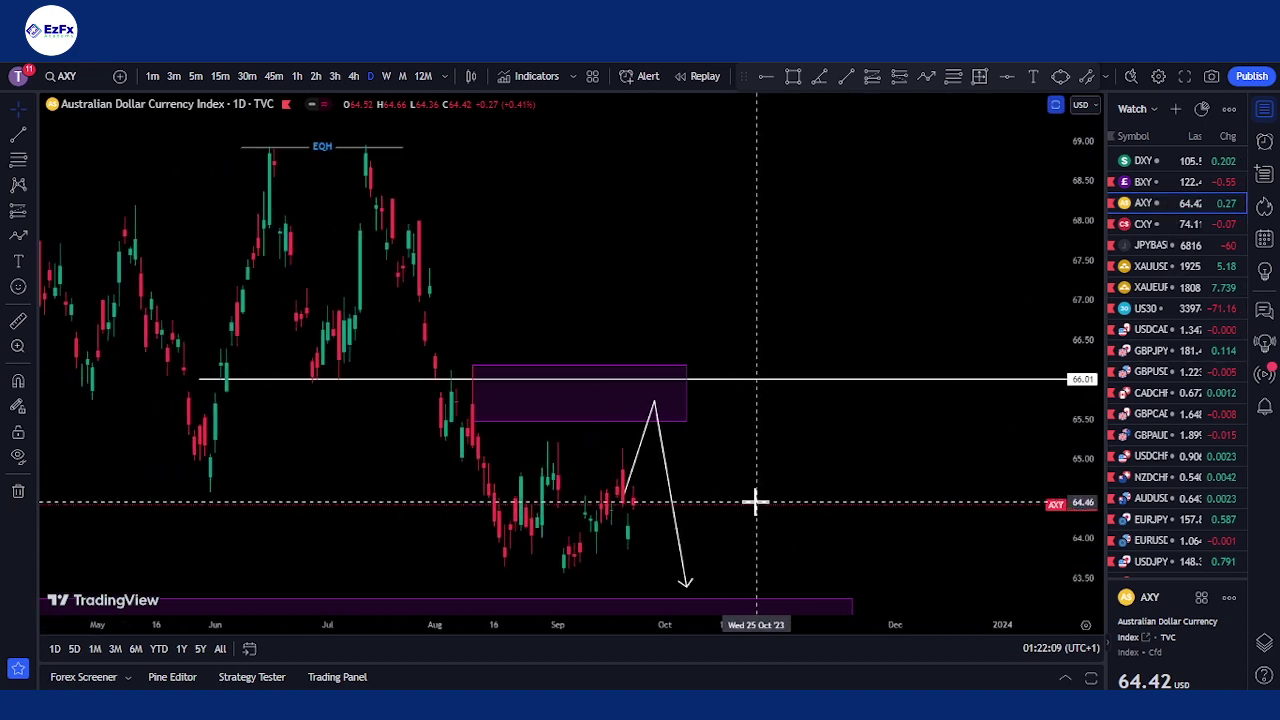
pyautogui.scroll(-2, 790, 470)
pyautogui.moveTo(814, 434); pyautogui.dragTo(863, 437)
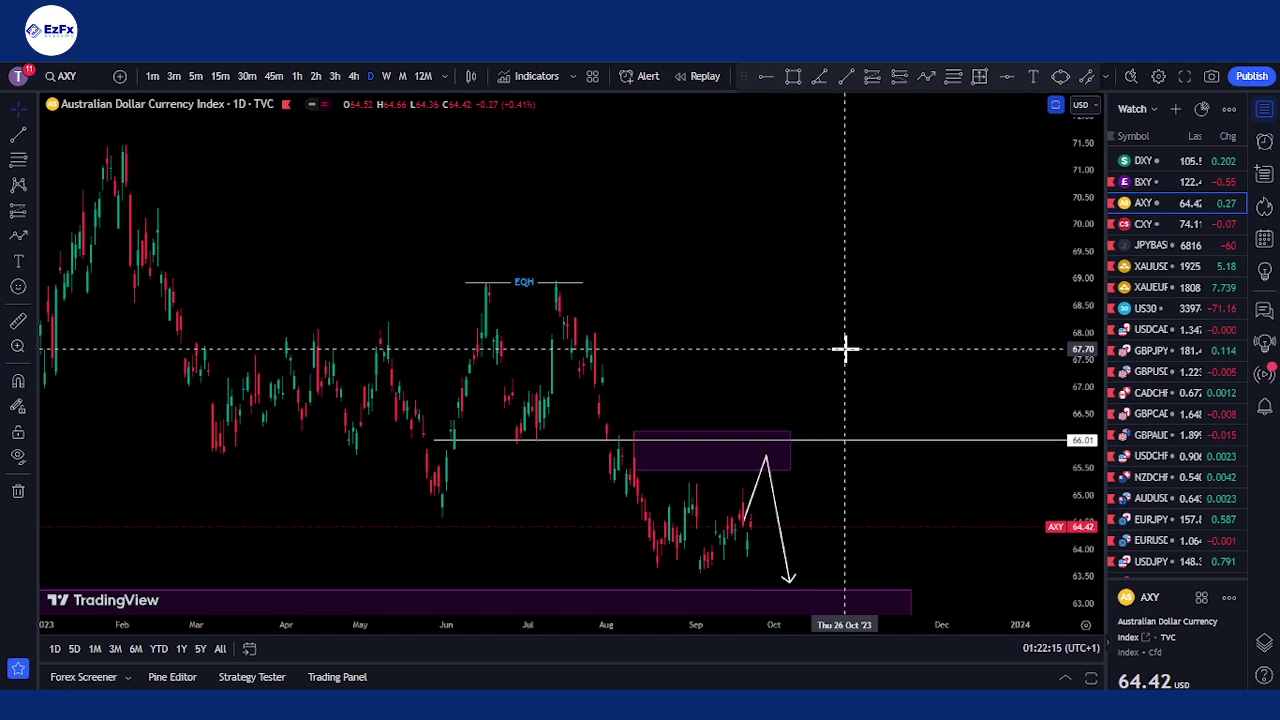
pyautogui.scroll(-4, 848, 350)
pyautogui.scroll(5, 852, 350)
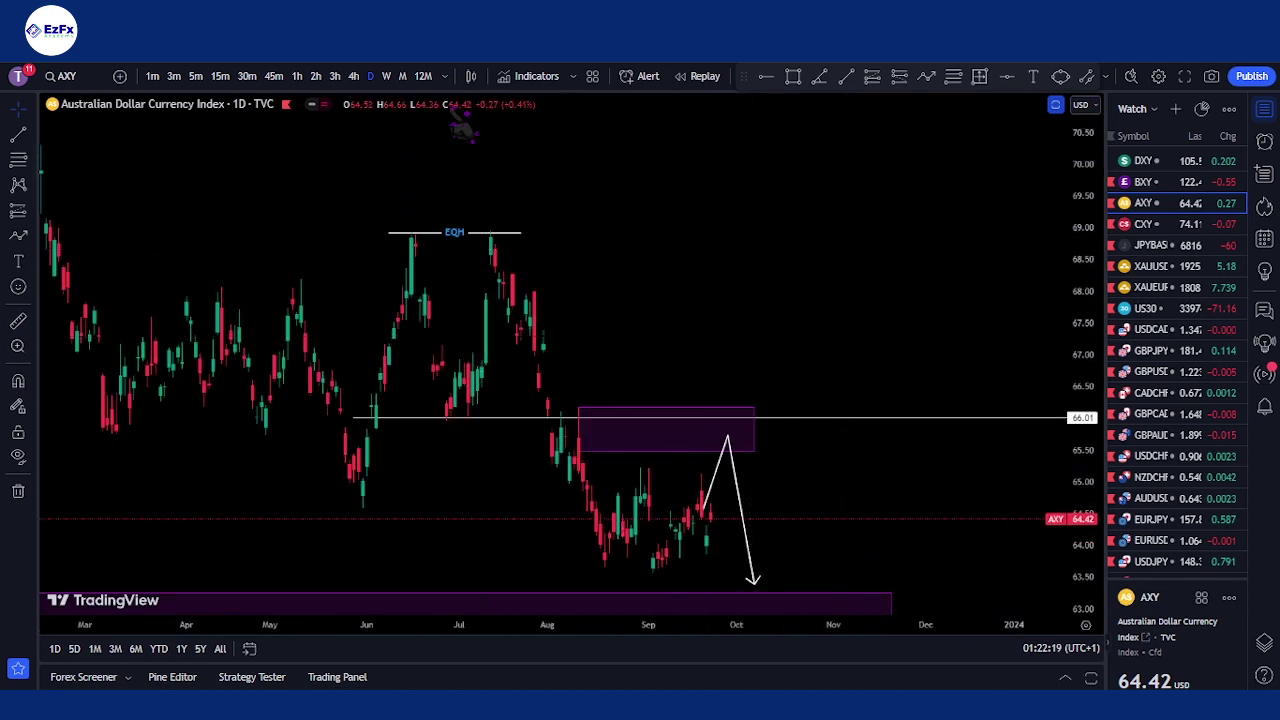
# On the 4-hour AXY chart, draw a level line at 65.17 from 17 August to 27 September and apply the xxx drawing template
pyautogui.click(354, 76)
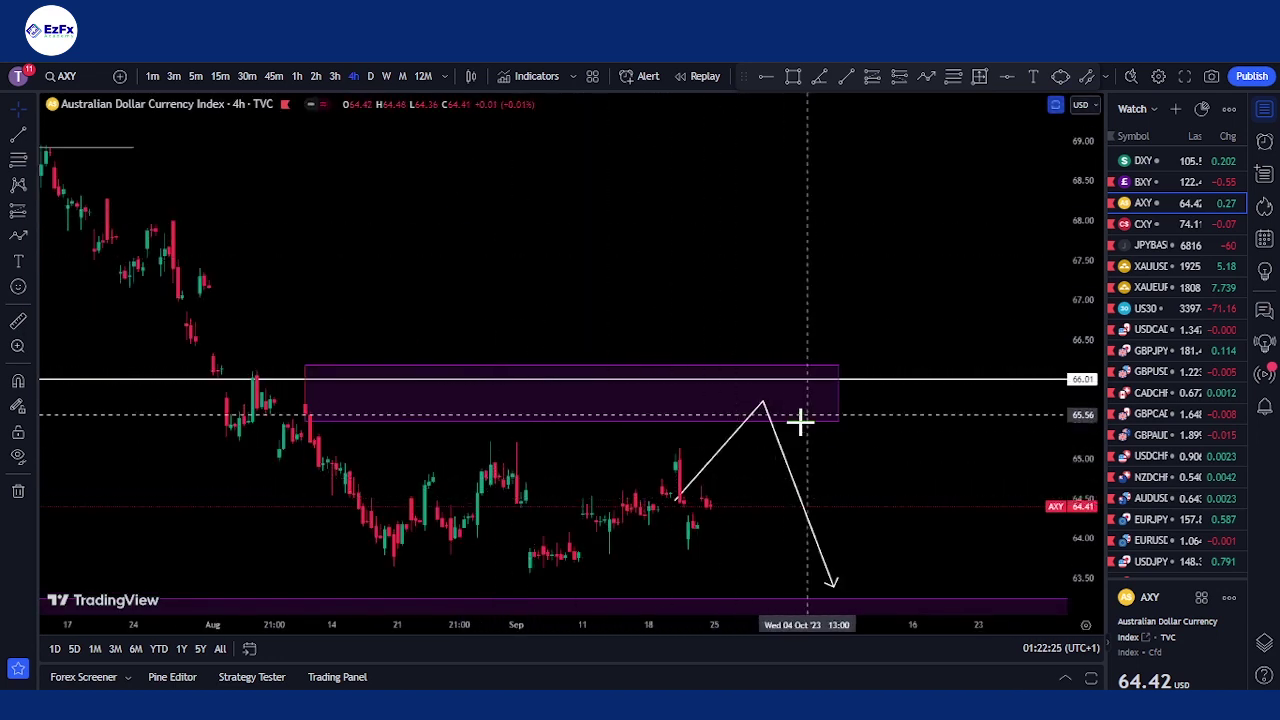
pyautogui.click(834, 425)
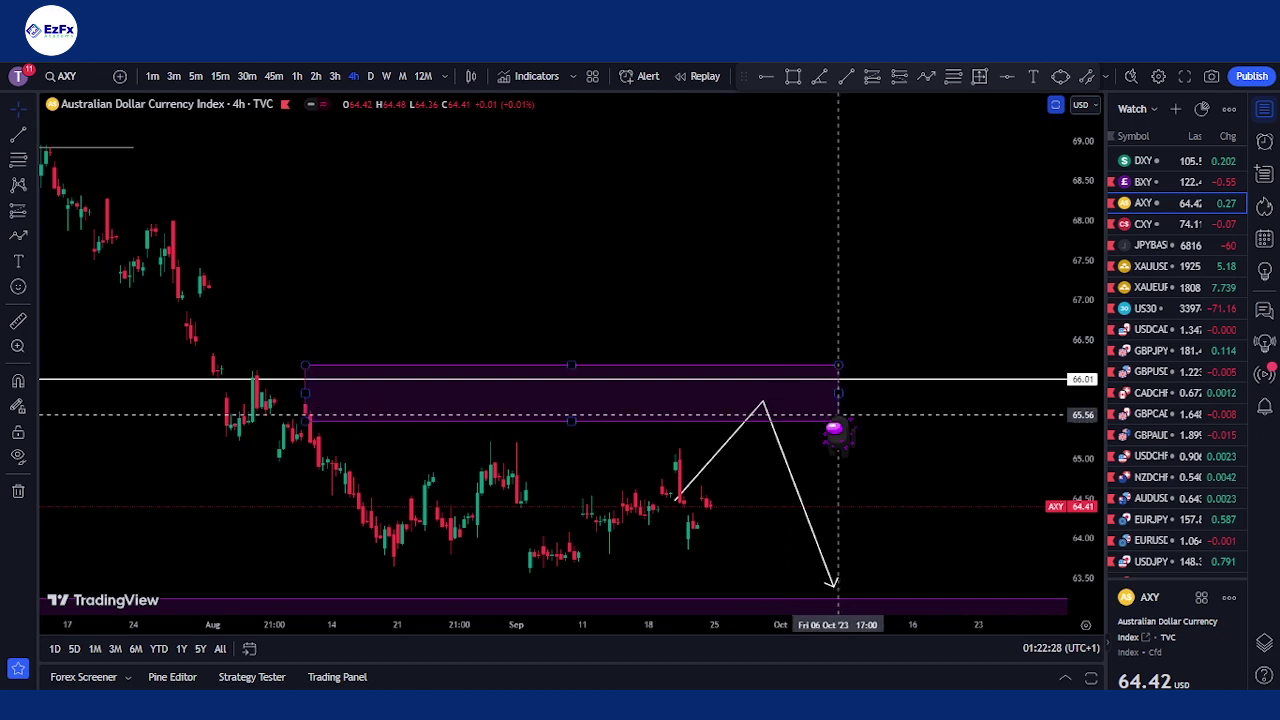
pyautogui.click(846, 78)
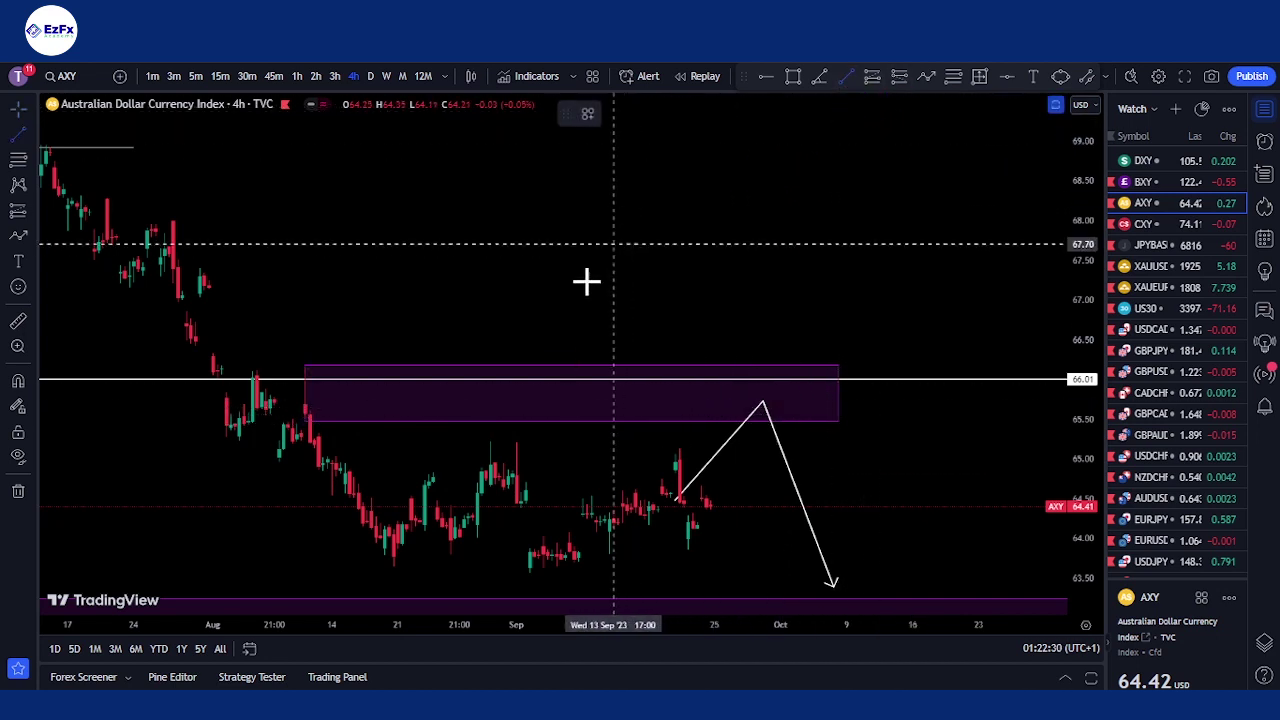
pyautogui.click(380, 446)
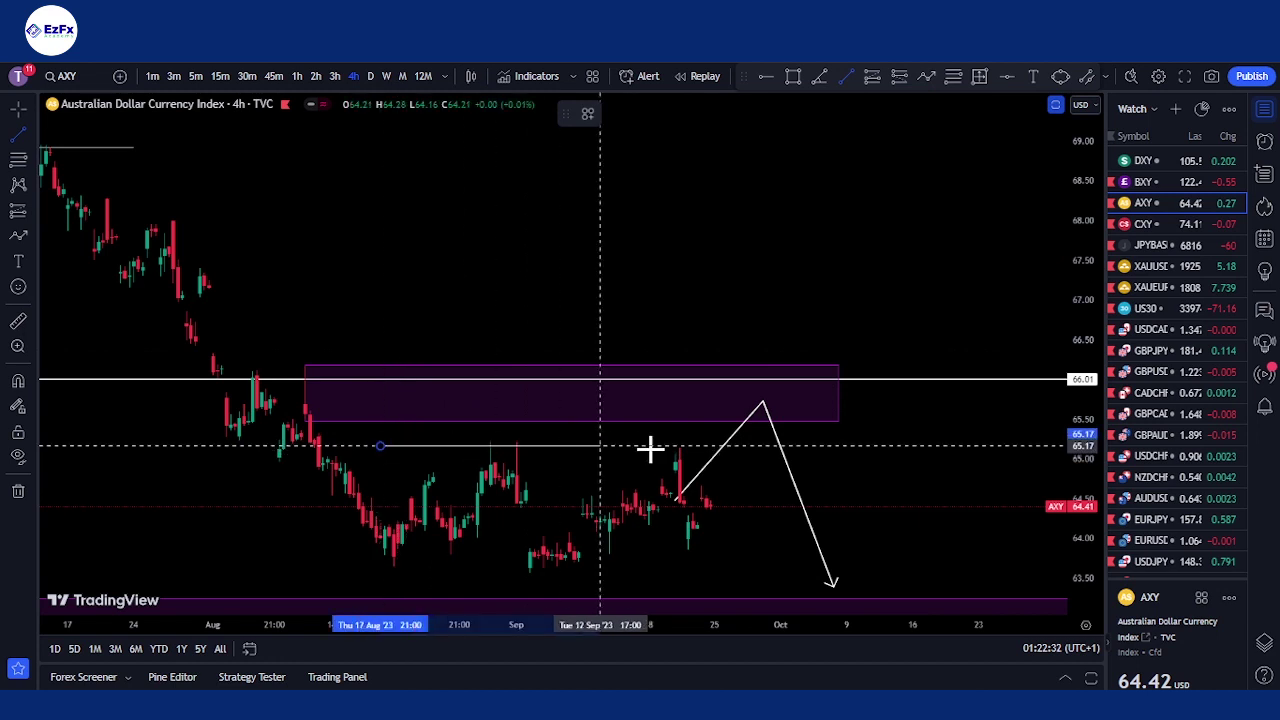
pyautogui.click(746, 447)
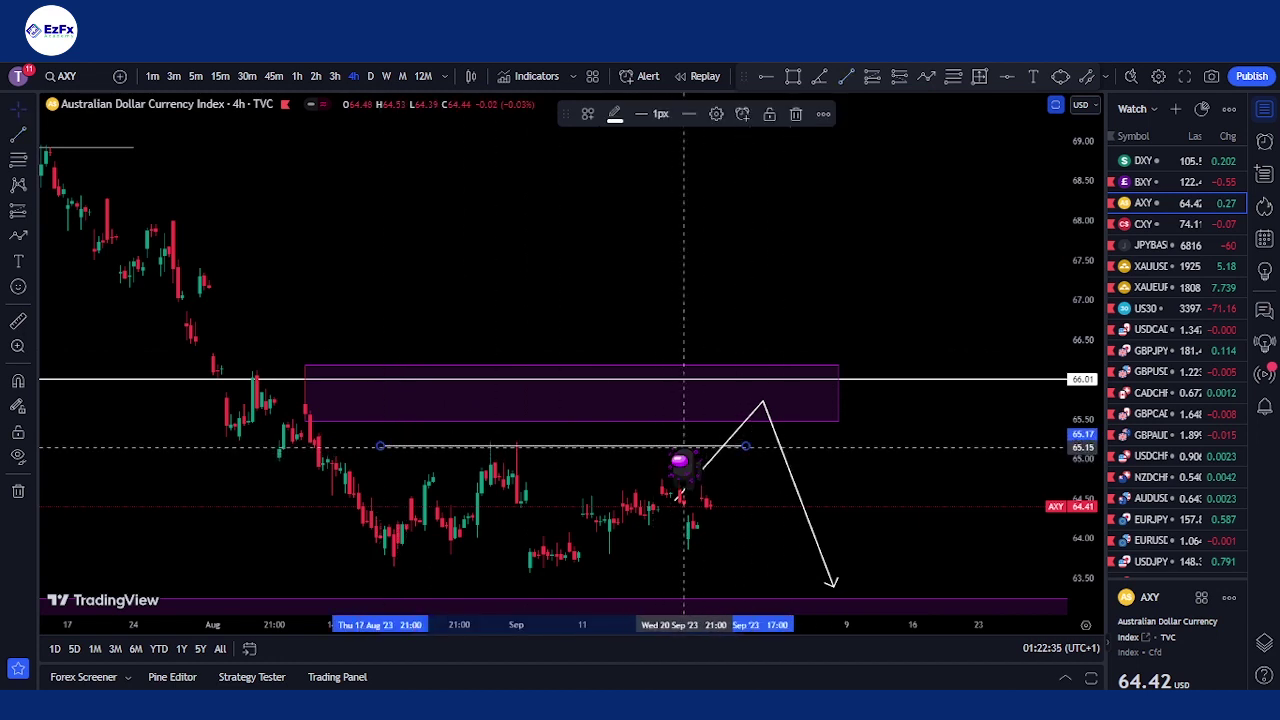
pyautogui.click(588, 113)
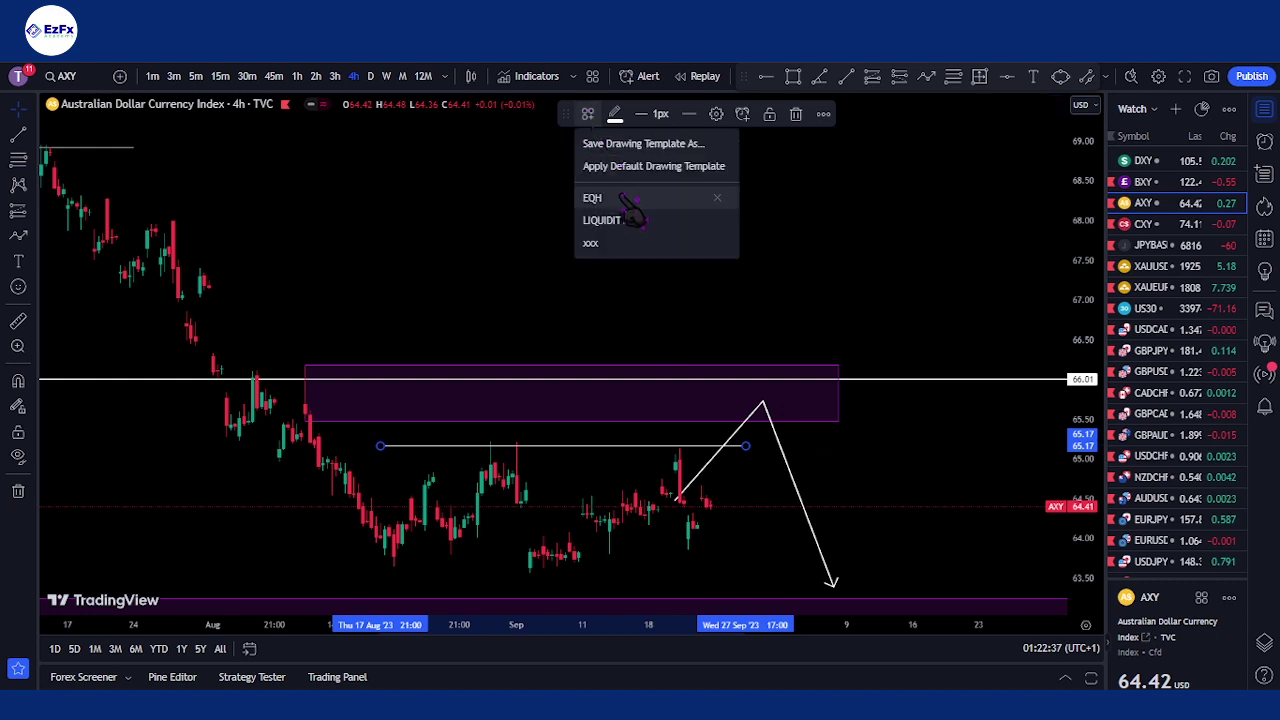
pyautogui.click(628, 243)
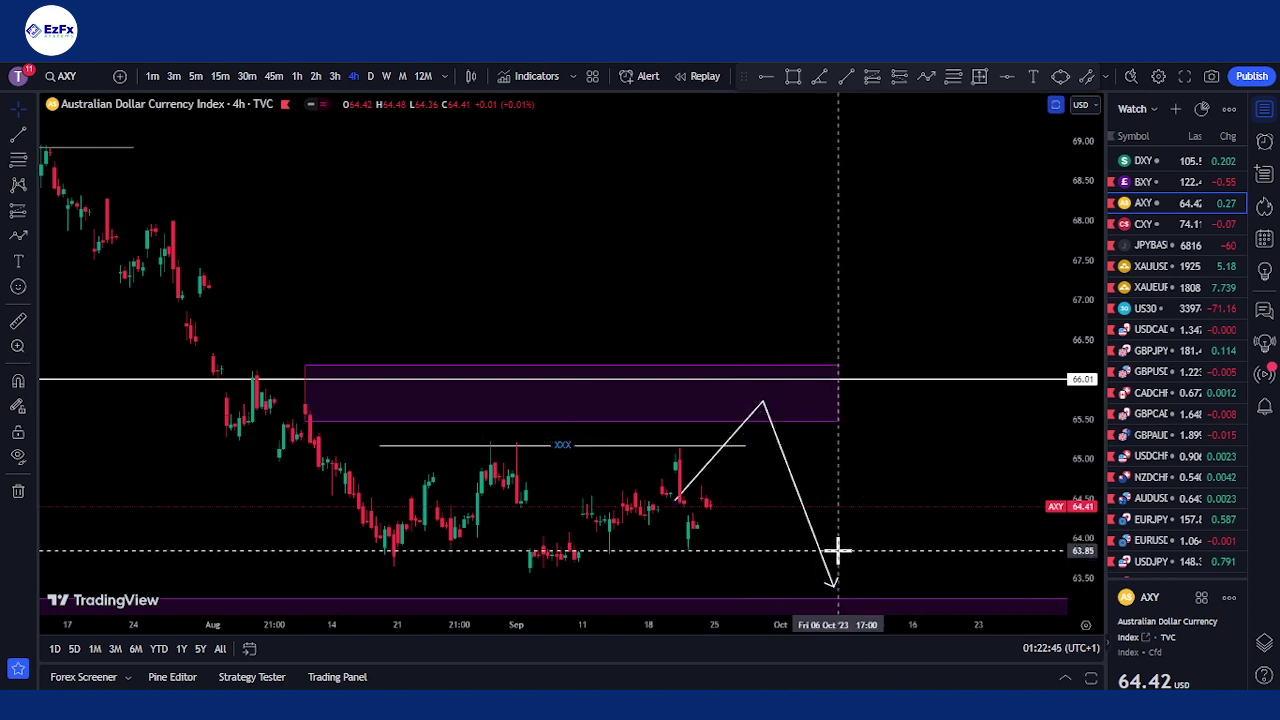
pyautogui.click(771, 457)
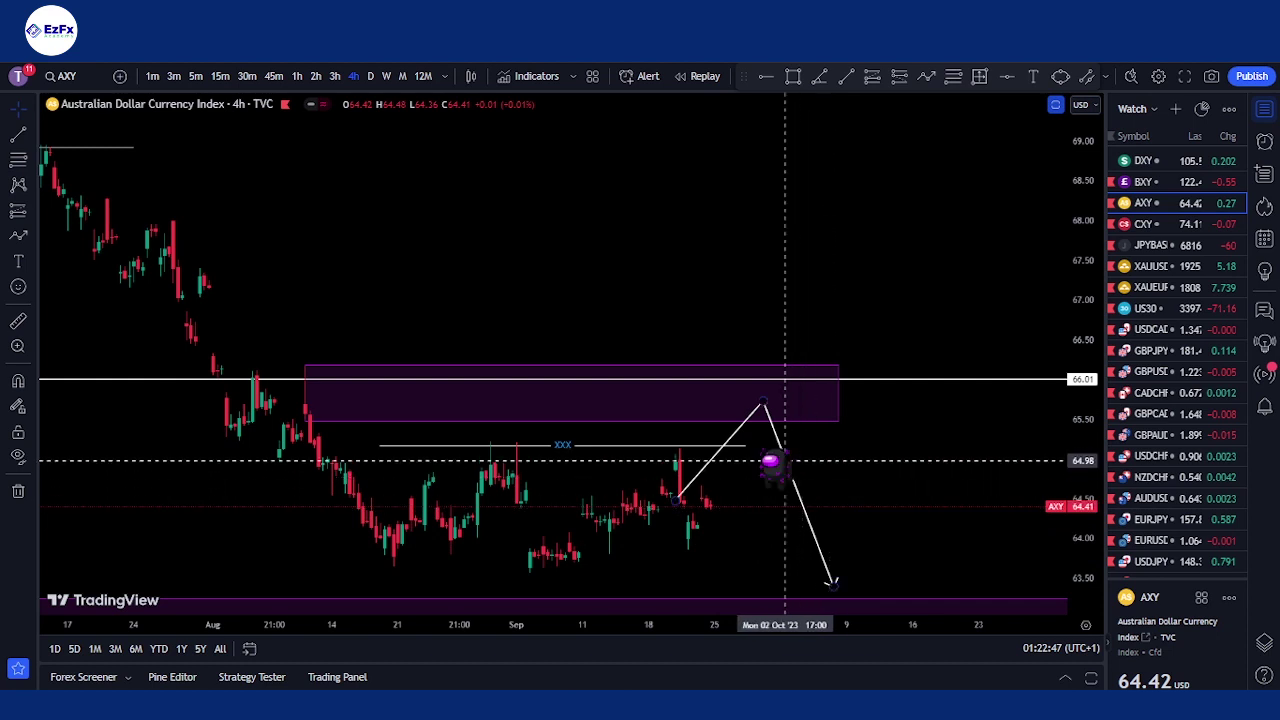
pyautogui.click(786, 379)
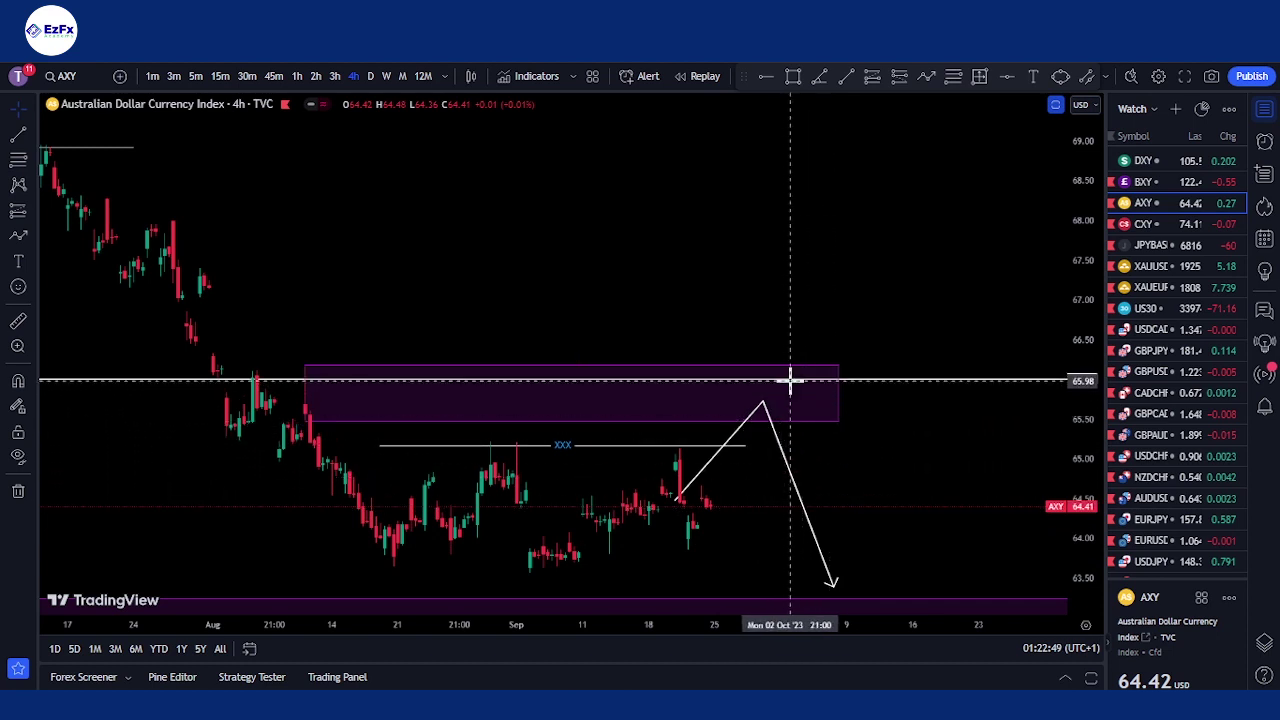
pyautogui.click(769, 407)
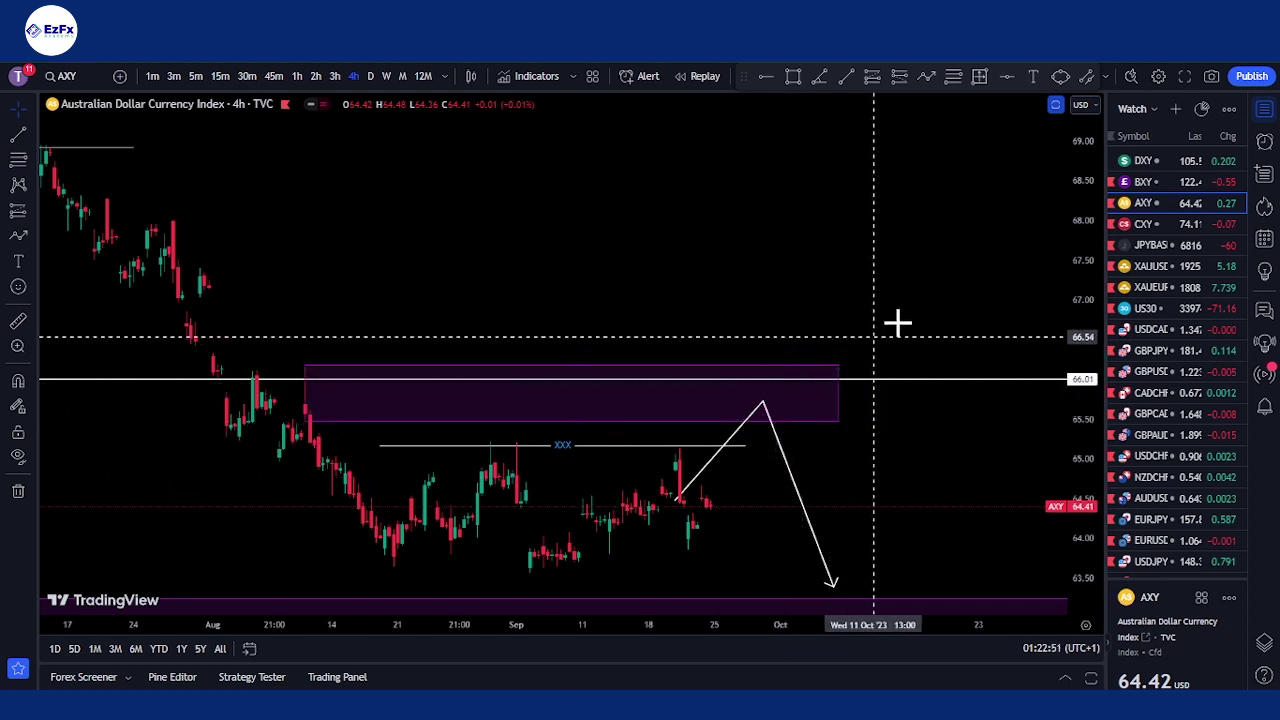
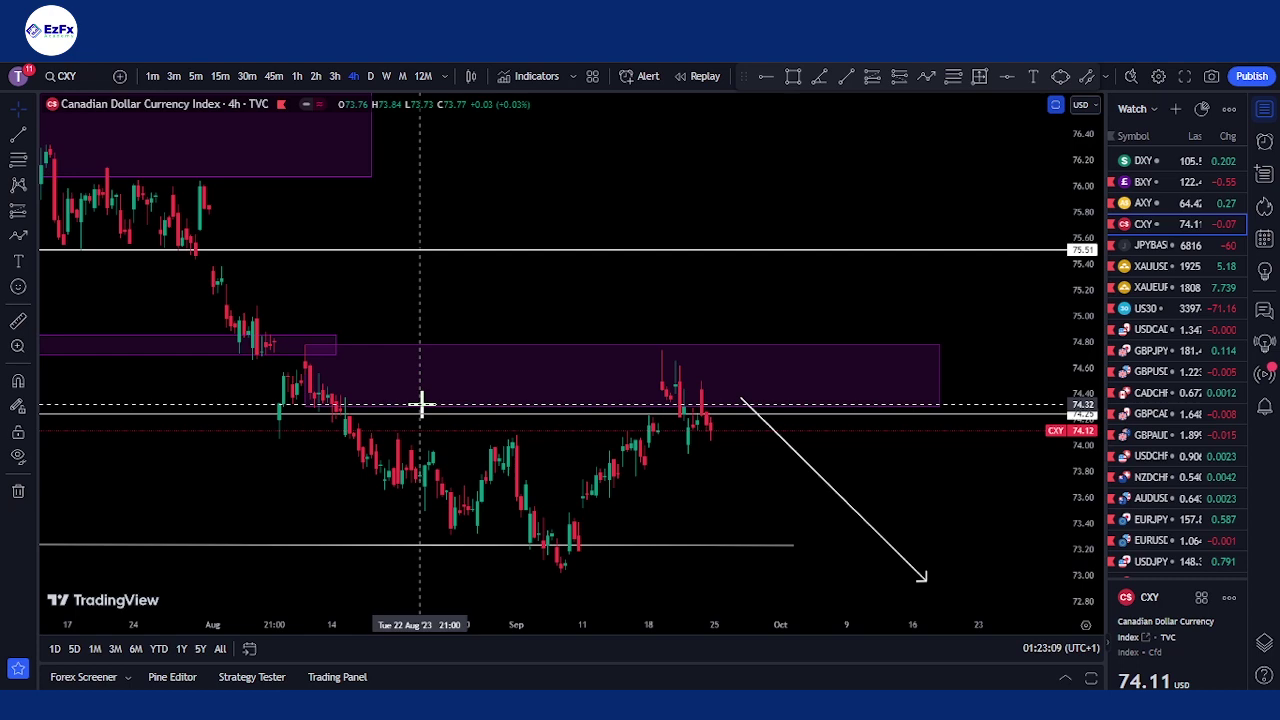
# Switch the Canadian Dollar Currency Index chart to the daily timeframe and examine its supply zone, the 74.25 level and the line under the April–June lows
pyautogui.hscroll(-10, 471, 414)
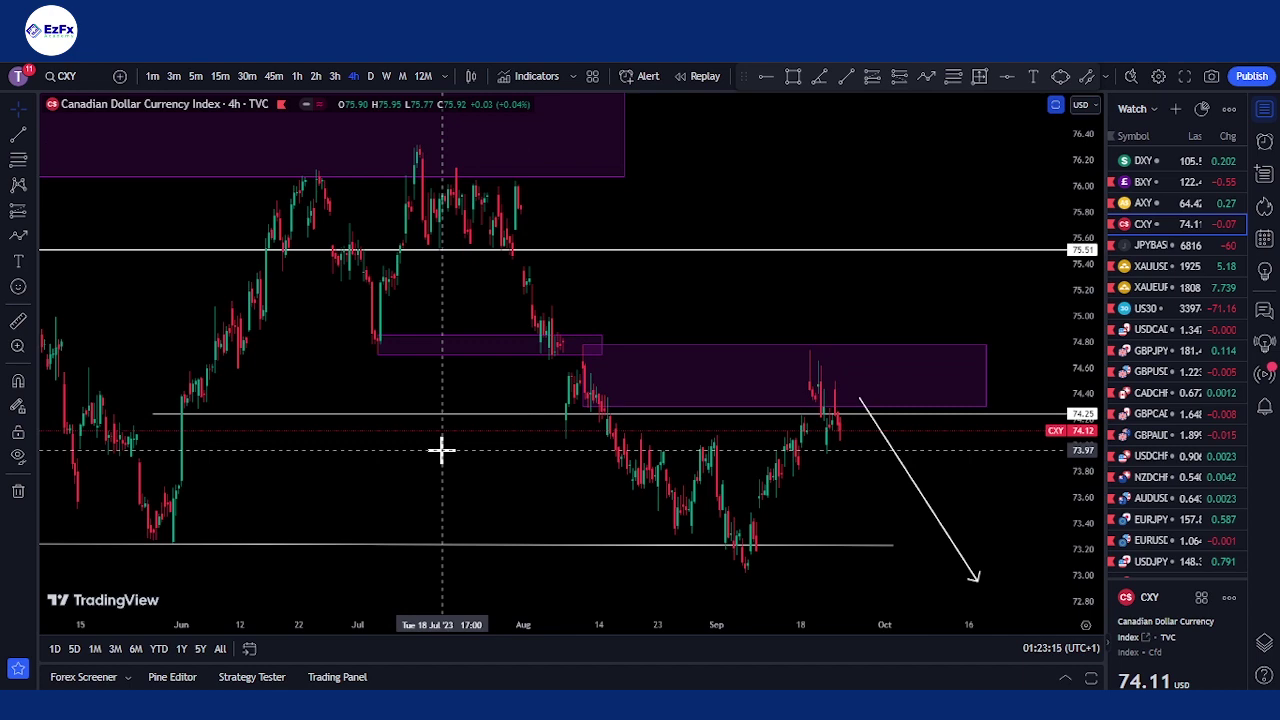
pyautogui.scroll(-3, 441, 451)
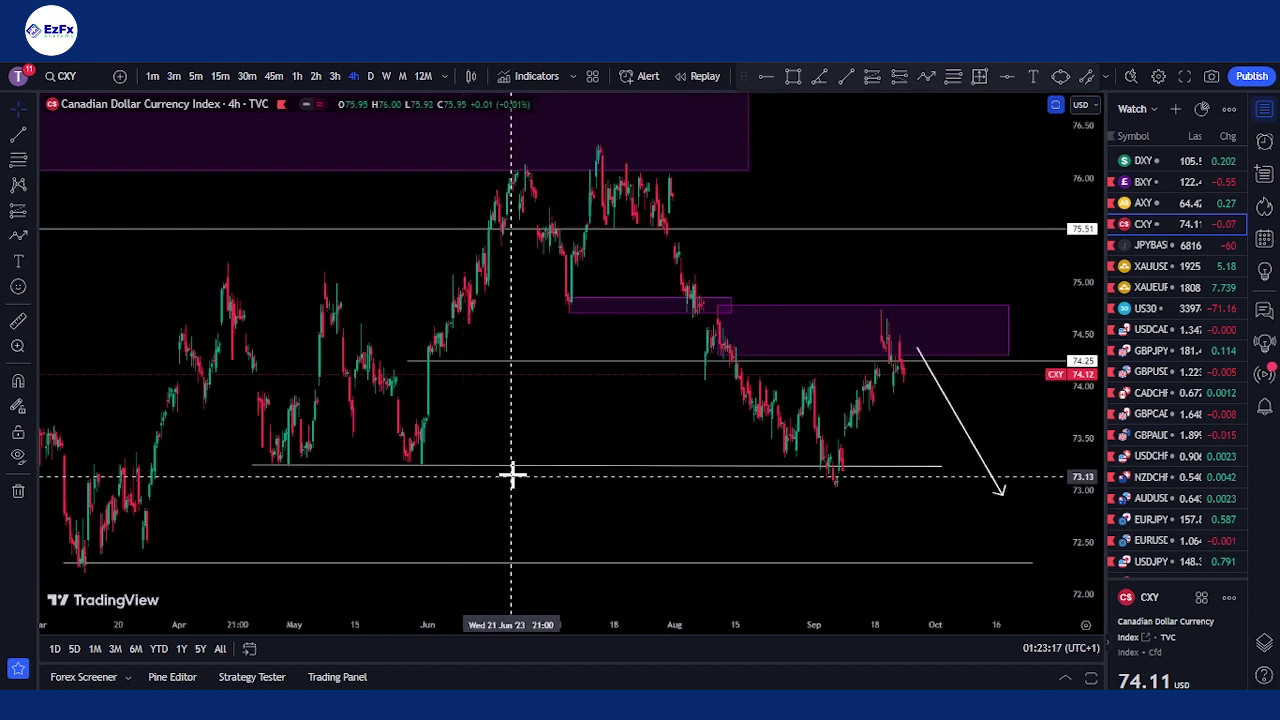
pyautogui.click(371, 77)
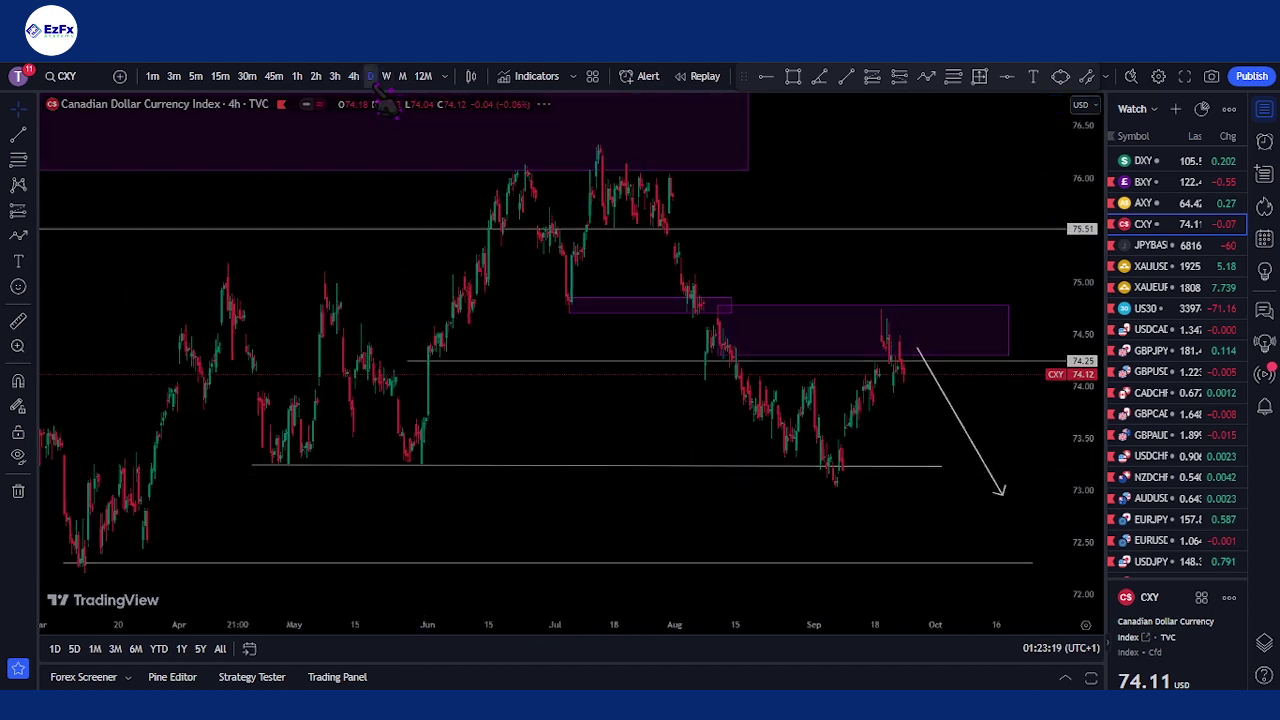
pyautogui.scroll(3, 449, 463)
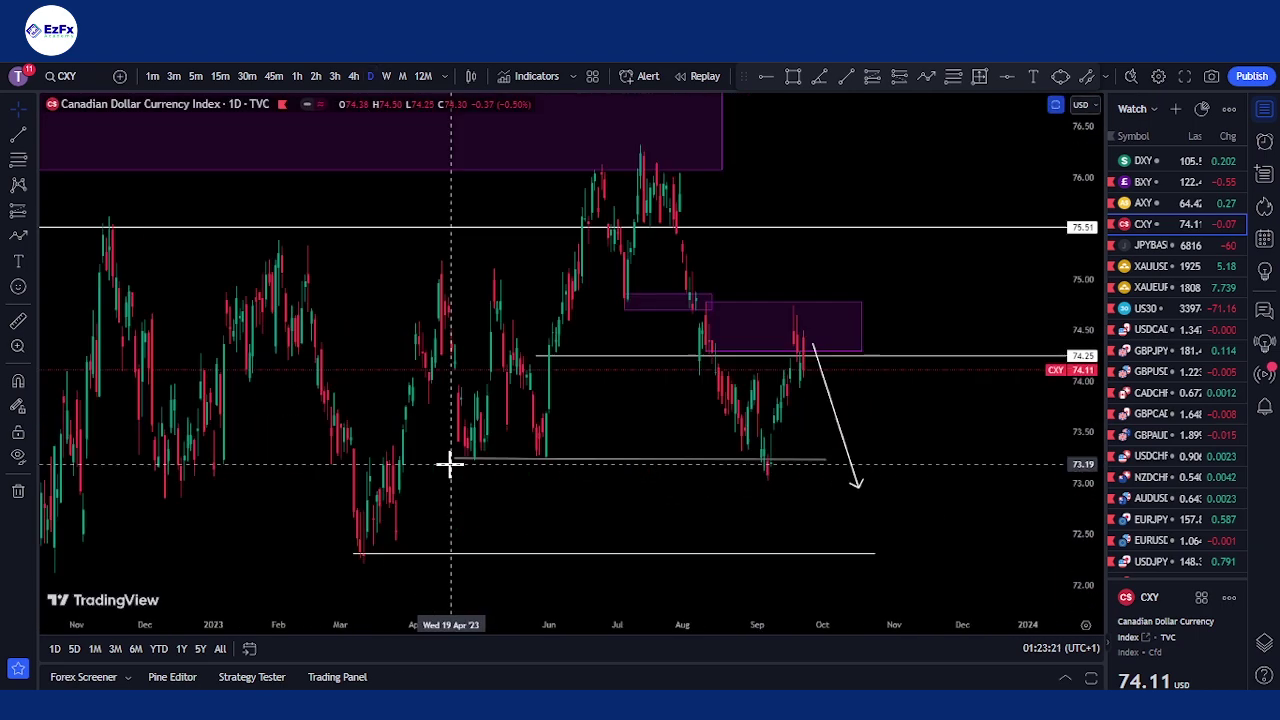
pyautogui.scroll(1, 500, 472)
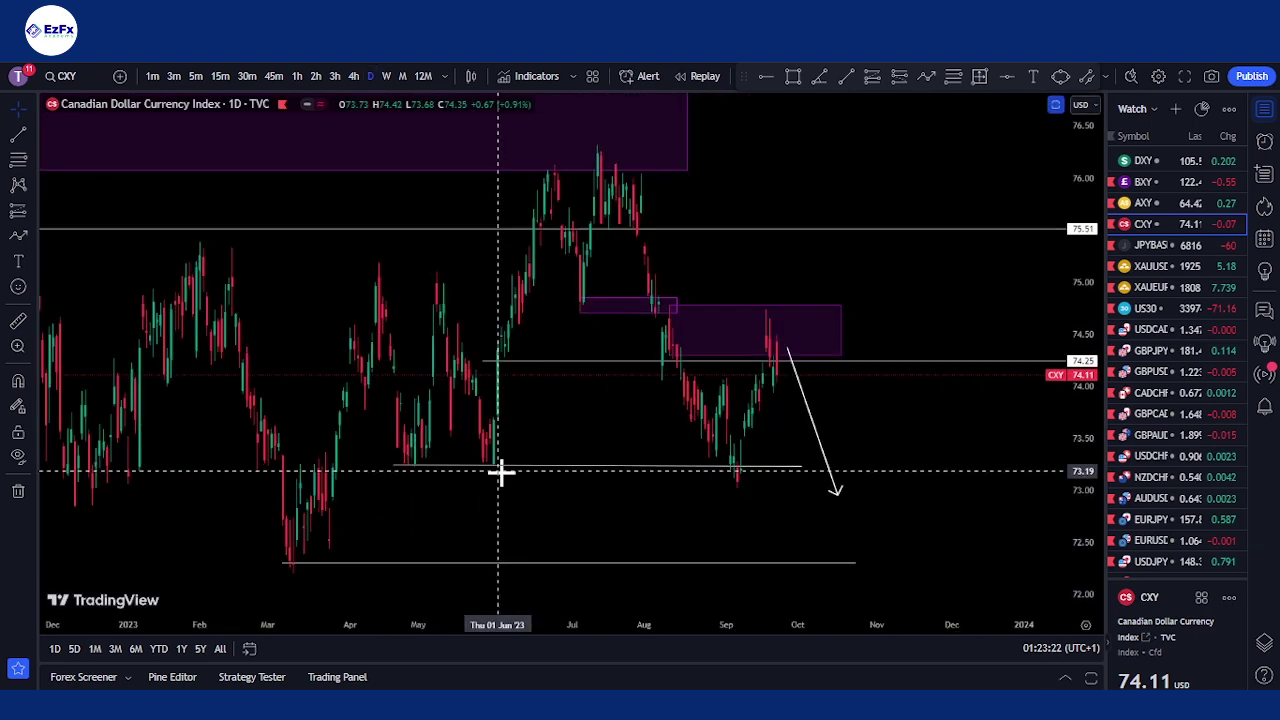
pyautogui.click(594, 467)
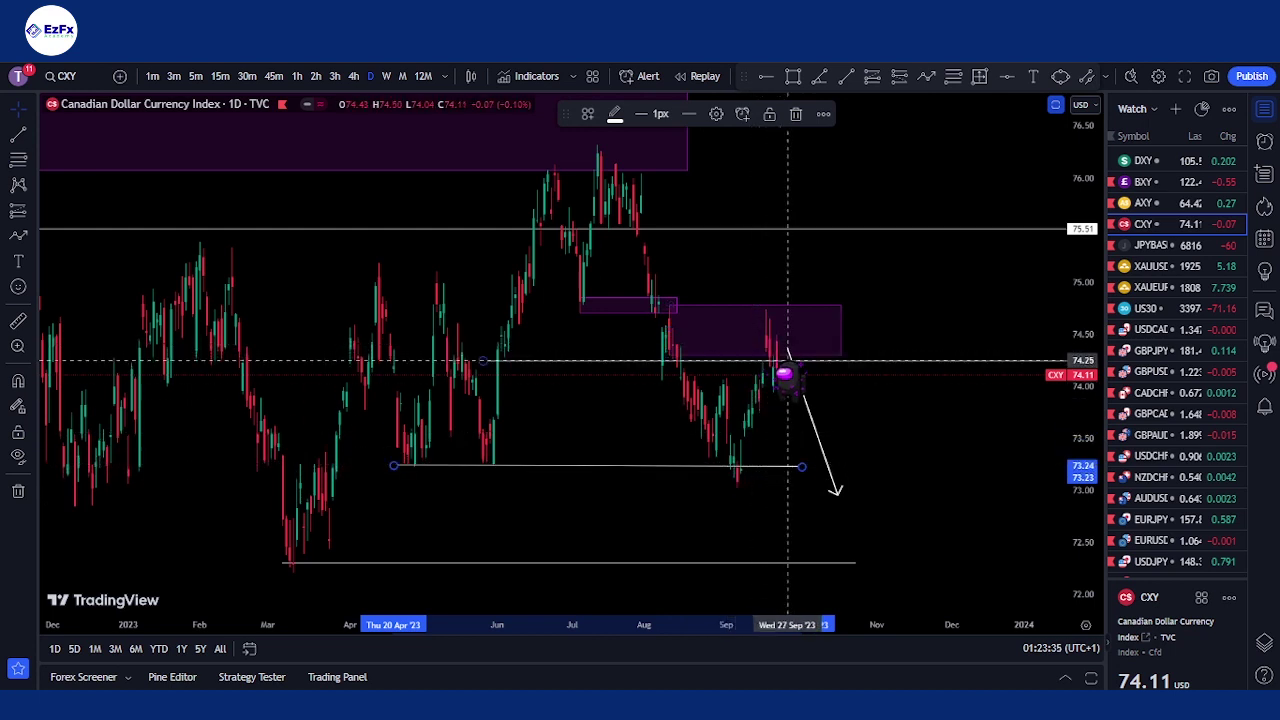
pyautogui.moveTo(787, 375)
pyautogui.mouseDown()
pyautogui.moveTo(790, 385)
pyautogui.moveTo(786, 361)
pyautogui.mouseUp()
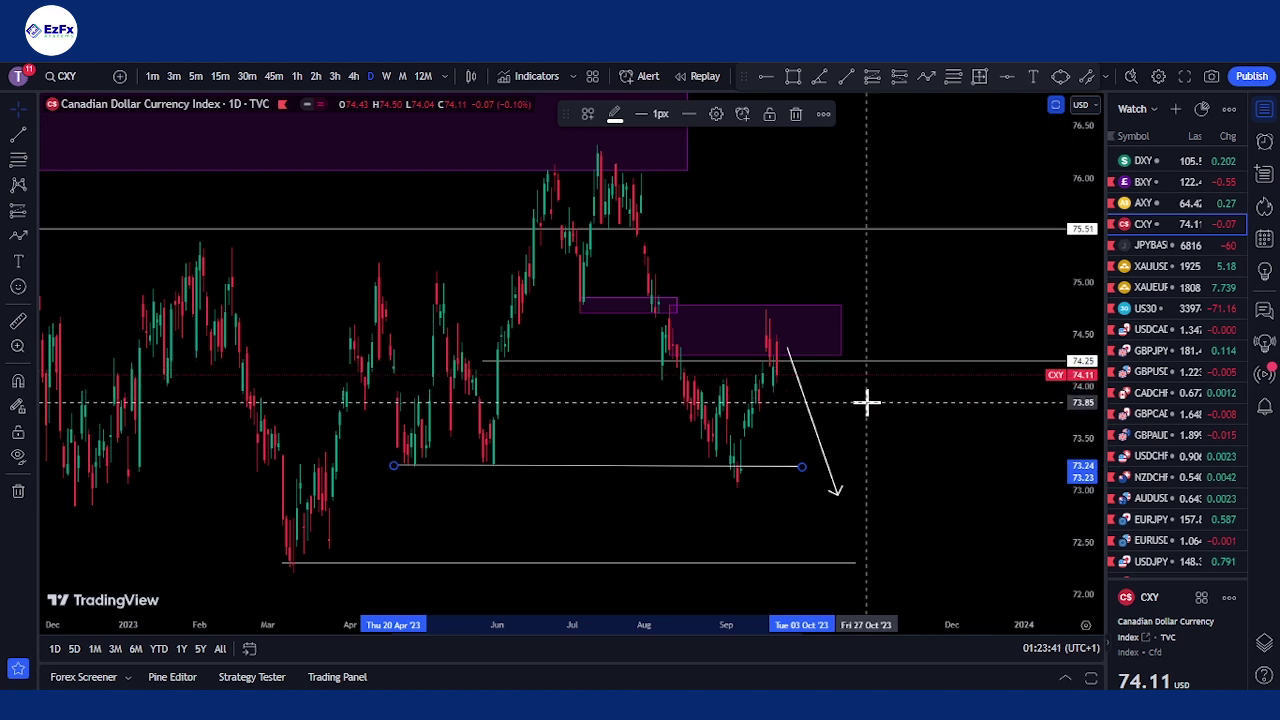
pyautogui.scroll(3, 925, 463)
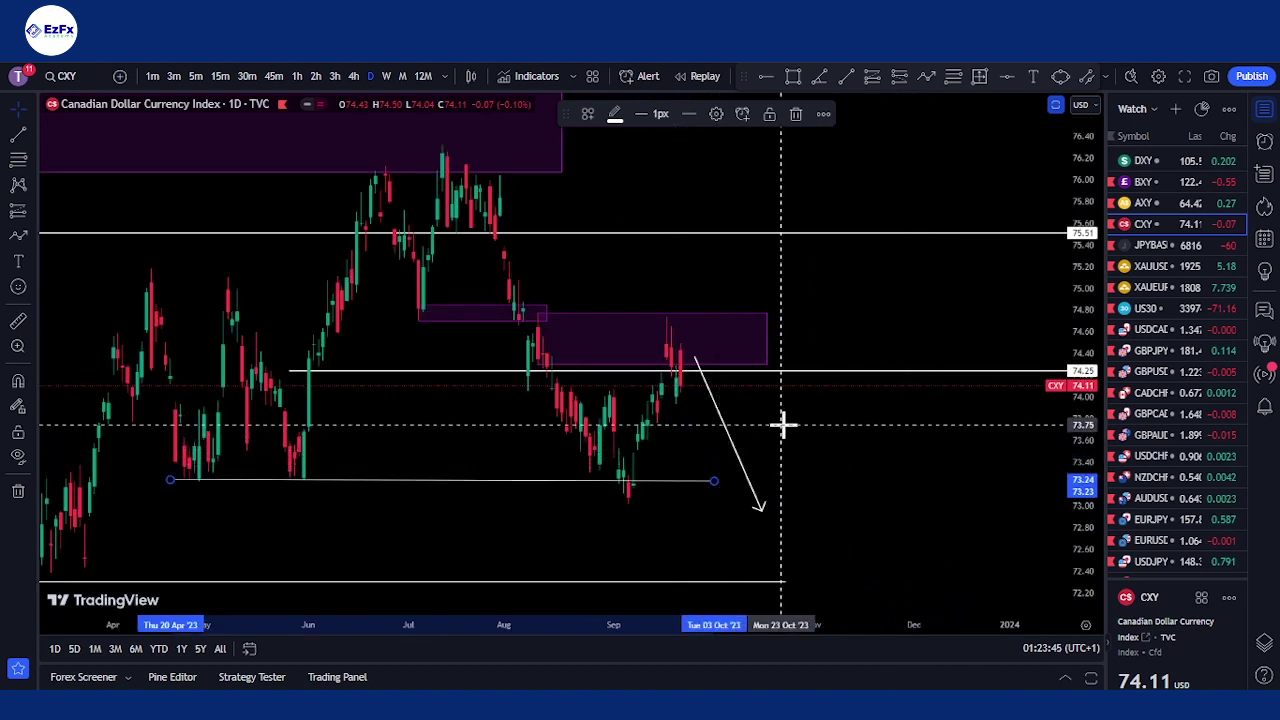
pyautogui.scroll(-1, 783, 425)
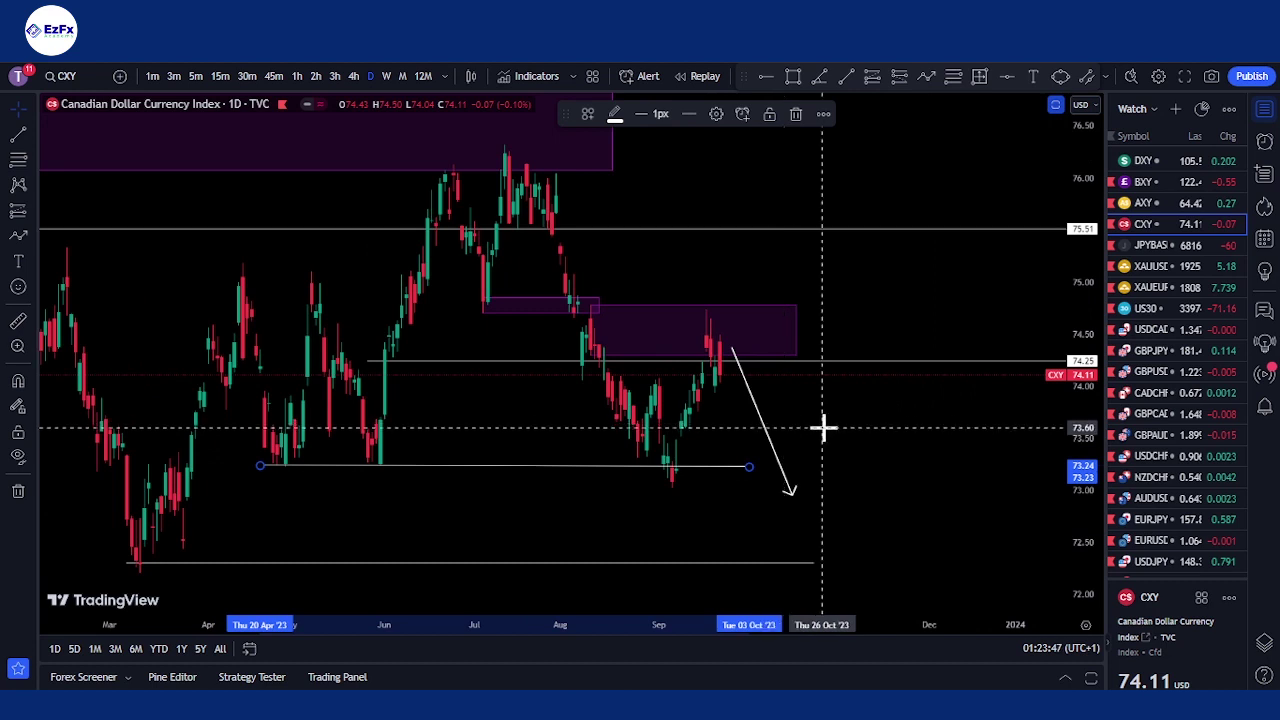
# Draw a rectangular demand zone between 72.86 and 72.42 on the CXY chart, from 24 March to 26 October 2023
pyautogui.click(793, 76)
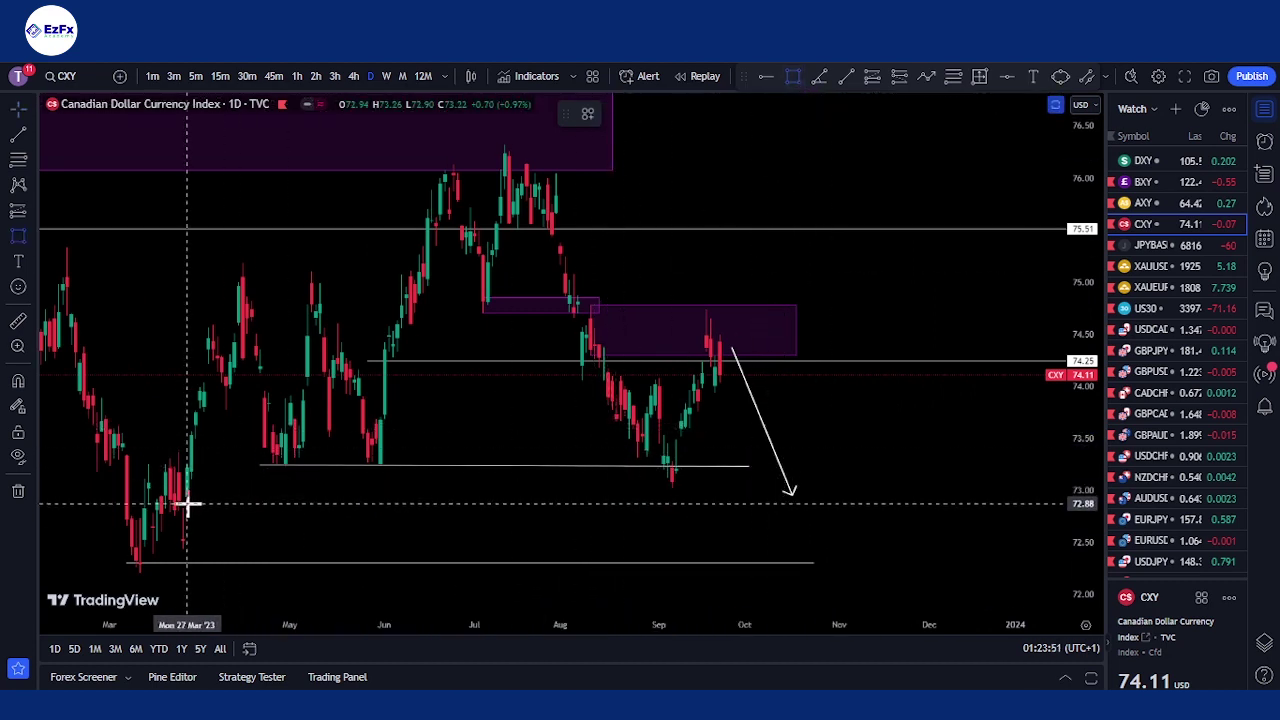
pyautogui.moveTo(183, 505); pyautogui.dragTo(672, 545)
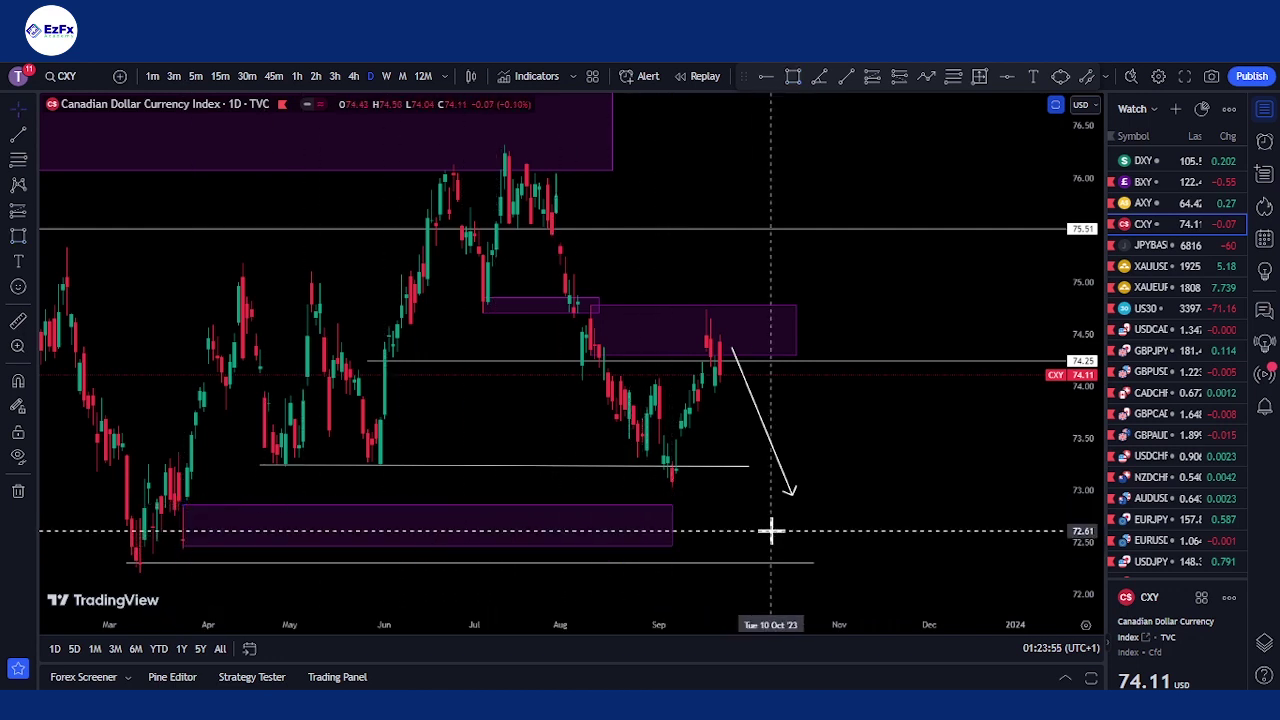
pyautogui.moveTo(670, 545); pyautogui.dragTo(824, 520)
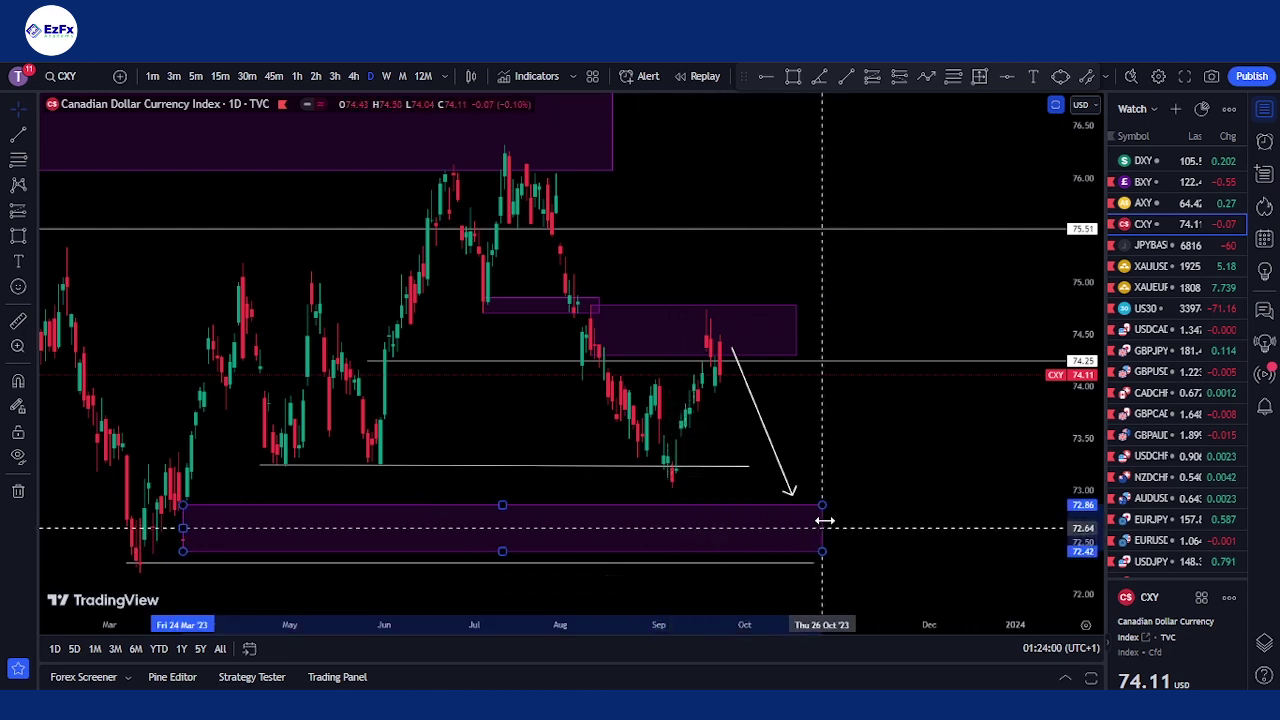
pyautogui.click(878, 498)
pyautogui.scroll(-5, 874, 497)
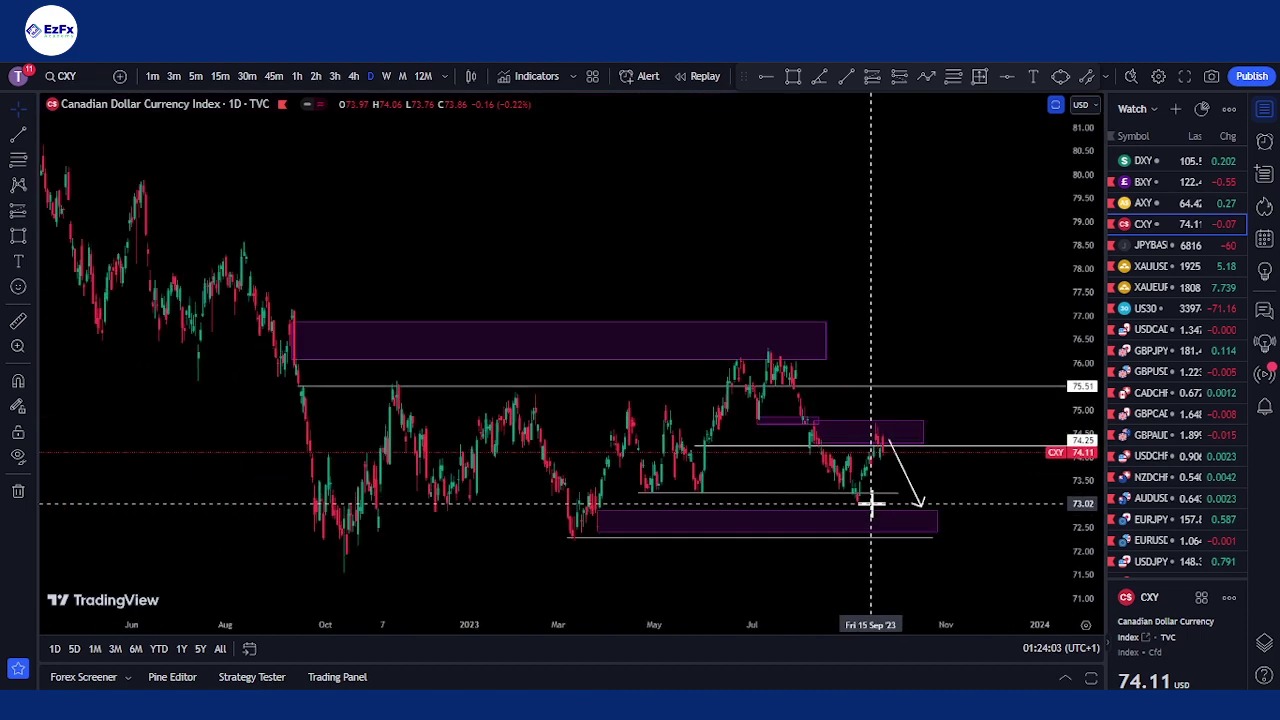
pyautogui.click(873, 538)
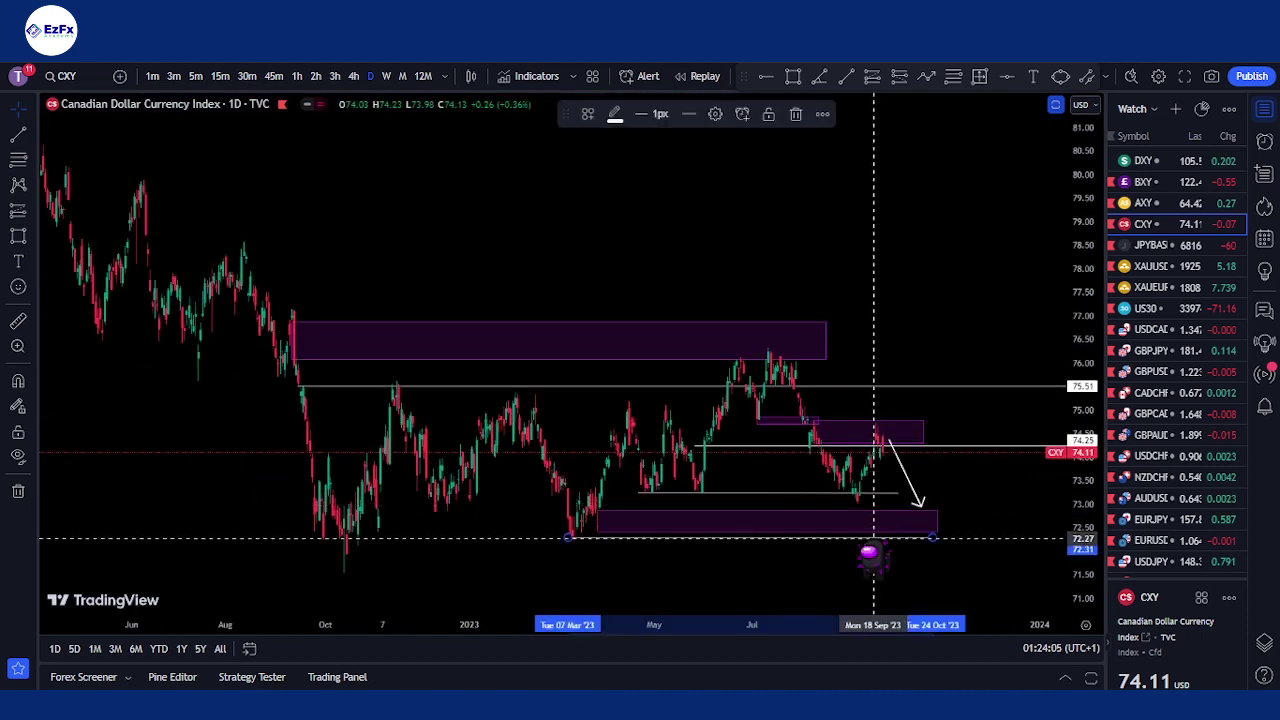
pyautogui.scroll(4, 872, 538)
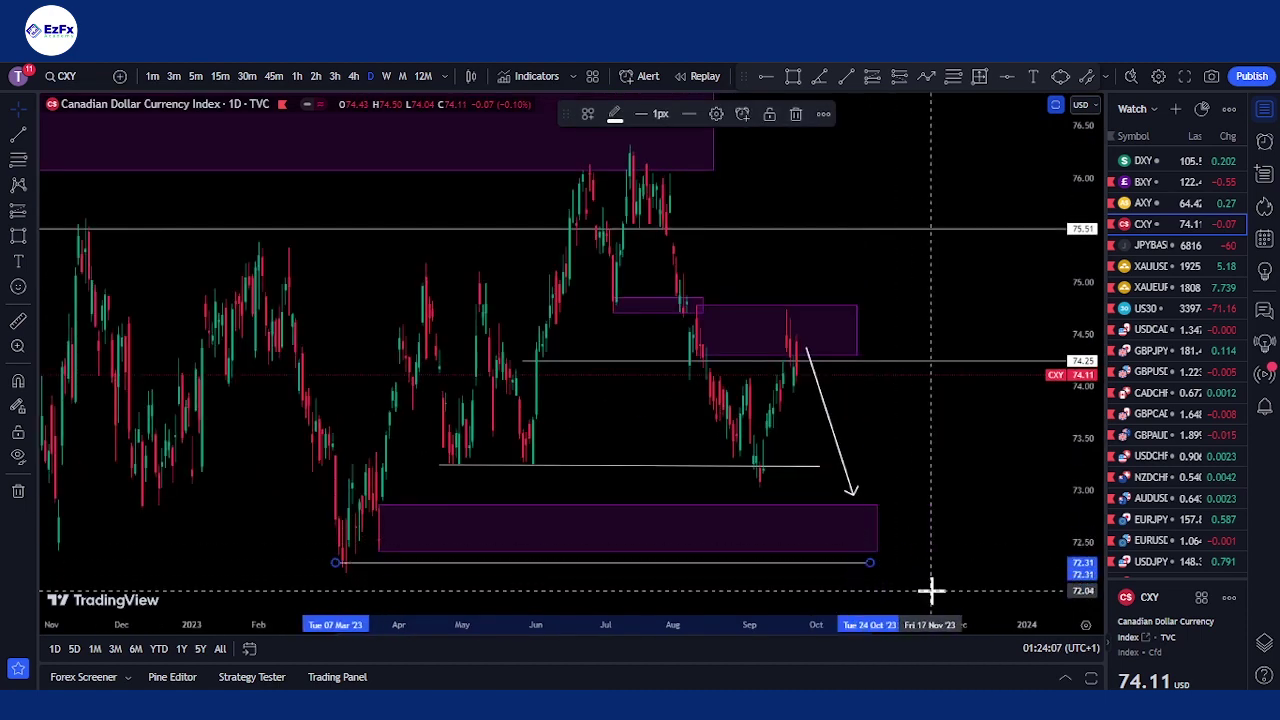
pyautogui.click(872, 543)
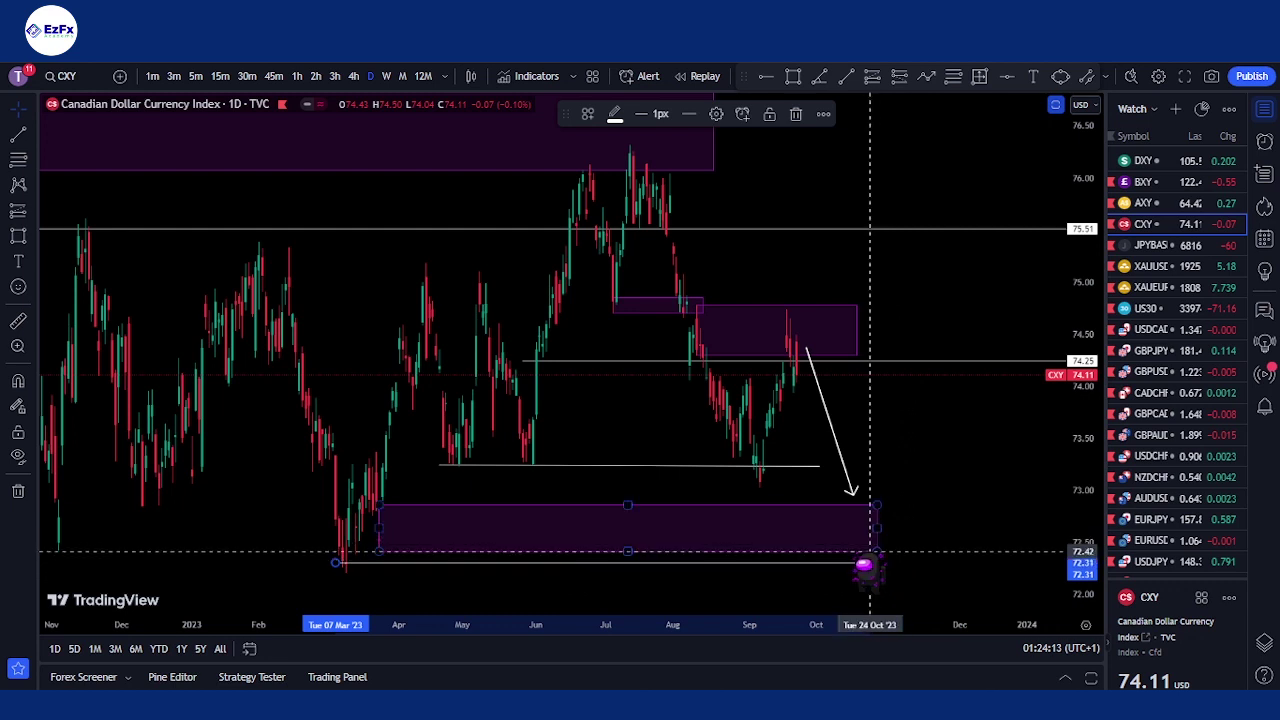
# Open the Yen Index Basket chart and examine the support line at 6834, the 7281 level and the zones above
pyautogui.click(1160, 246)
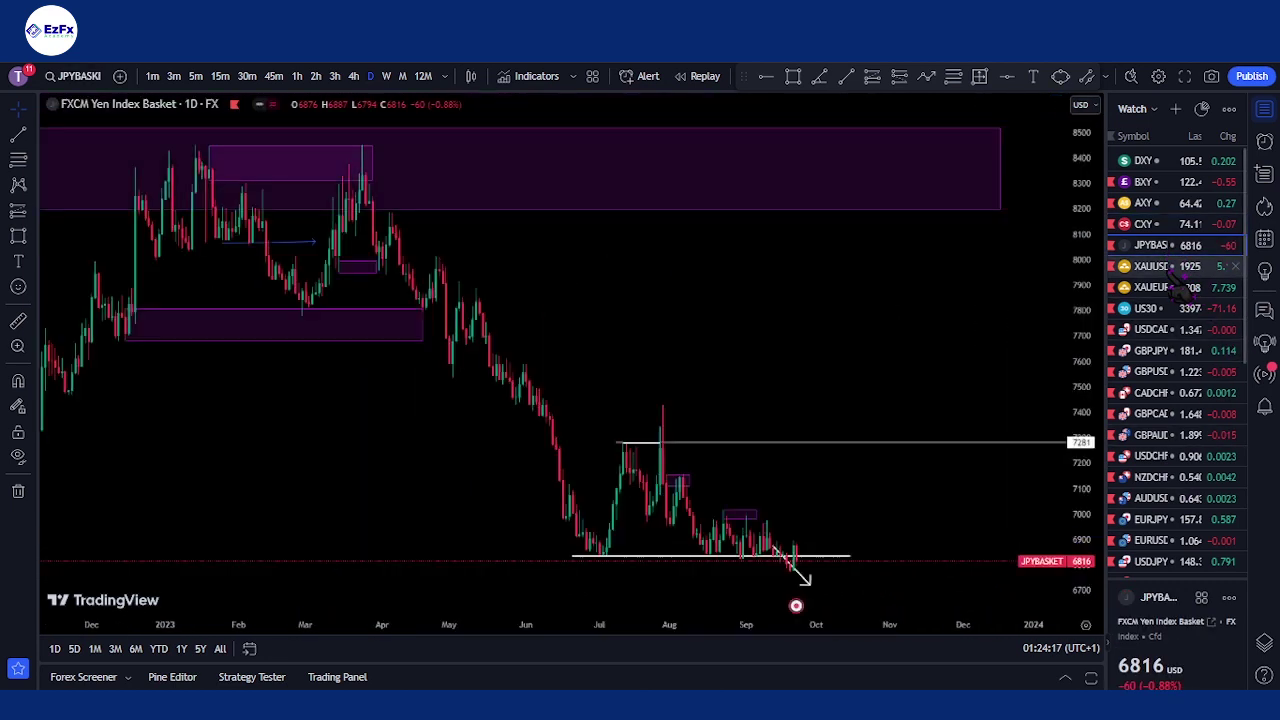
pyautogui.scroll(3, 606, 603)
pyautogui.scroll(-3, 697, 443)
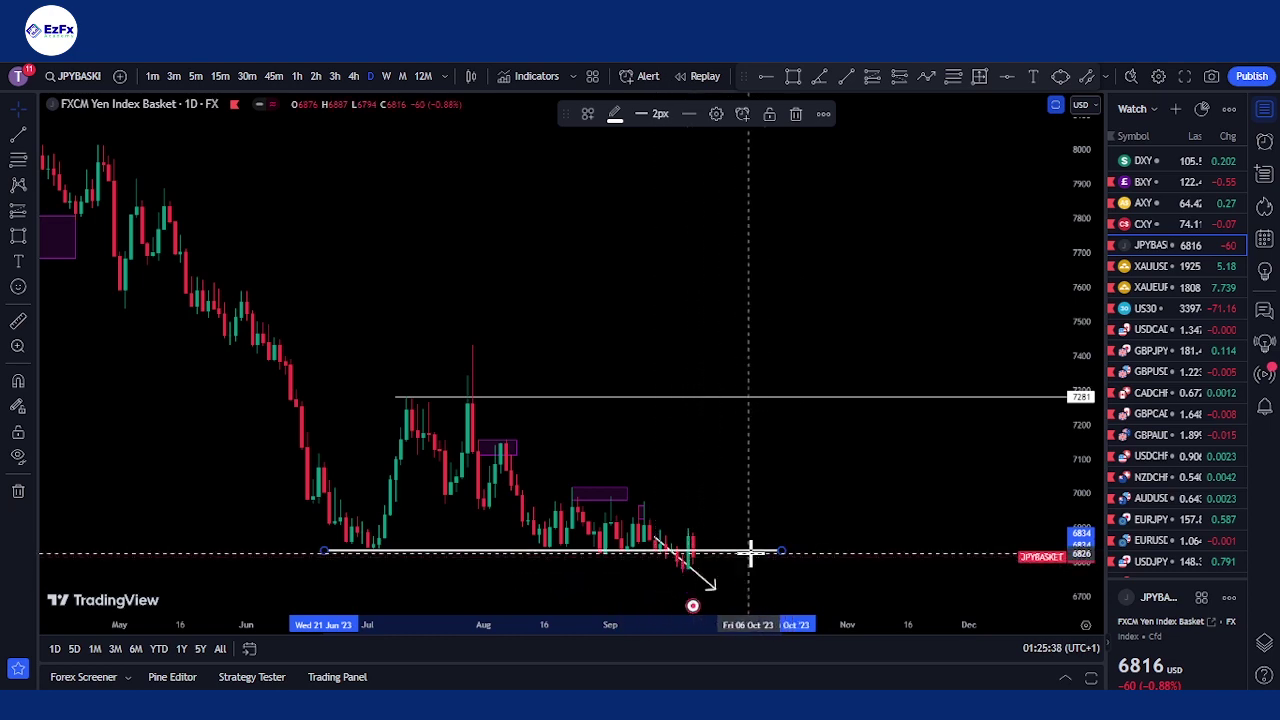
pyautogui.scroll(-4, 750, 555)
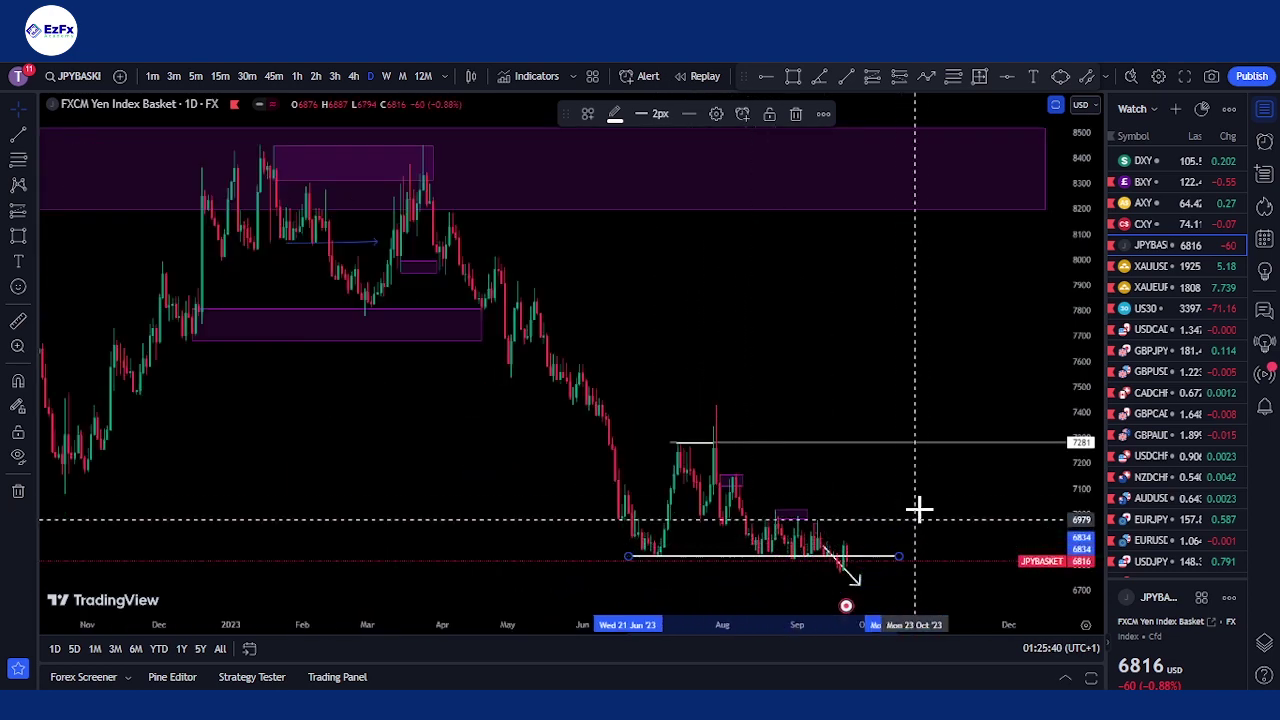
pyautogui.moveTo(920, 509); pyautogui.dragTo(740, 461)
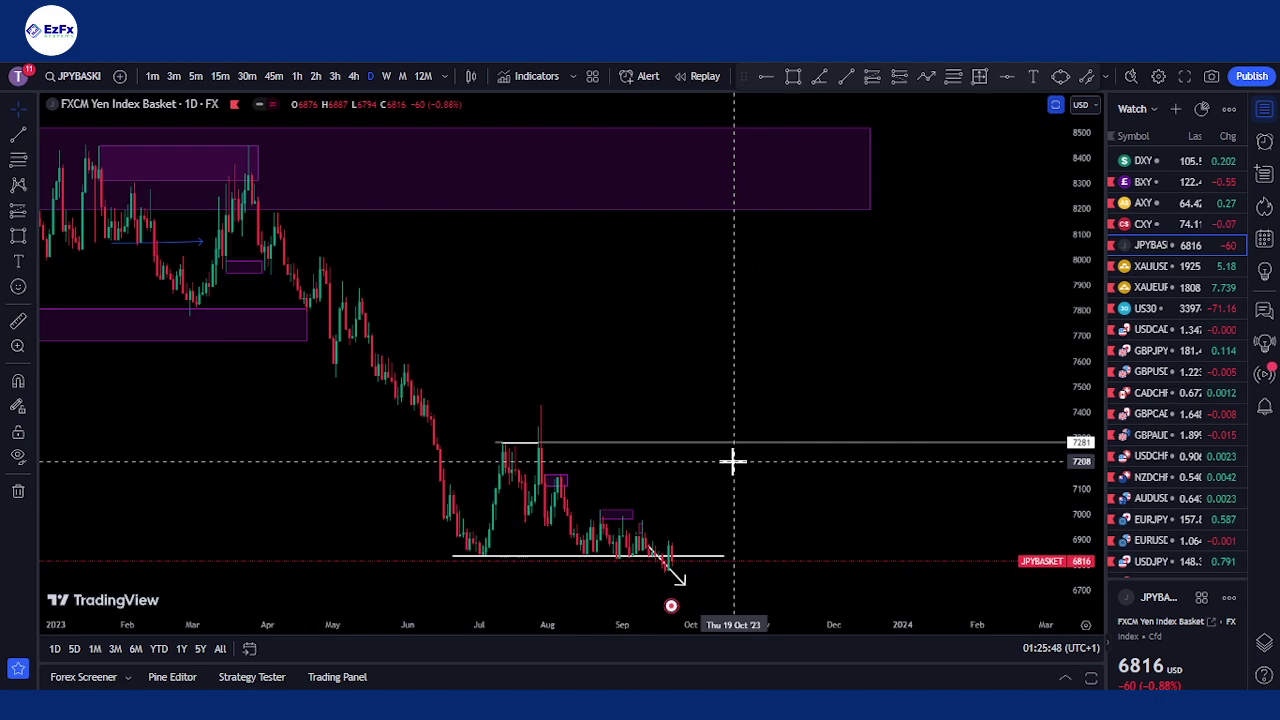
# Search for the symbol EURUSD and open its daily chart at the recent descending channel
pyautogui.write('ERUSD')
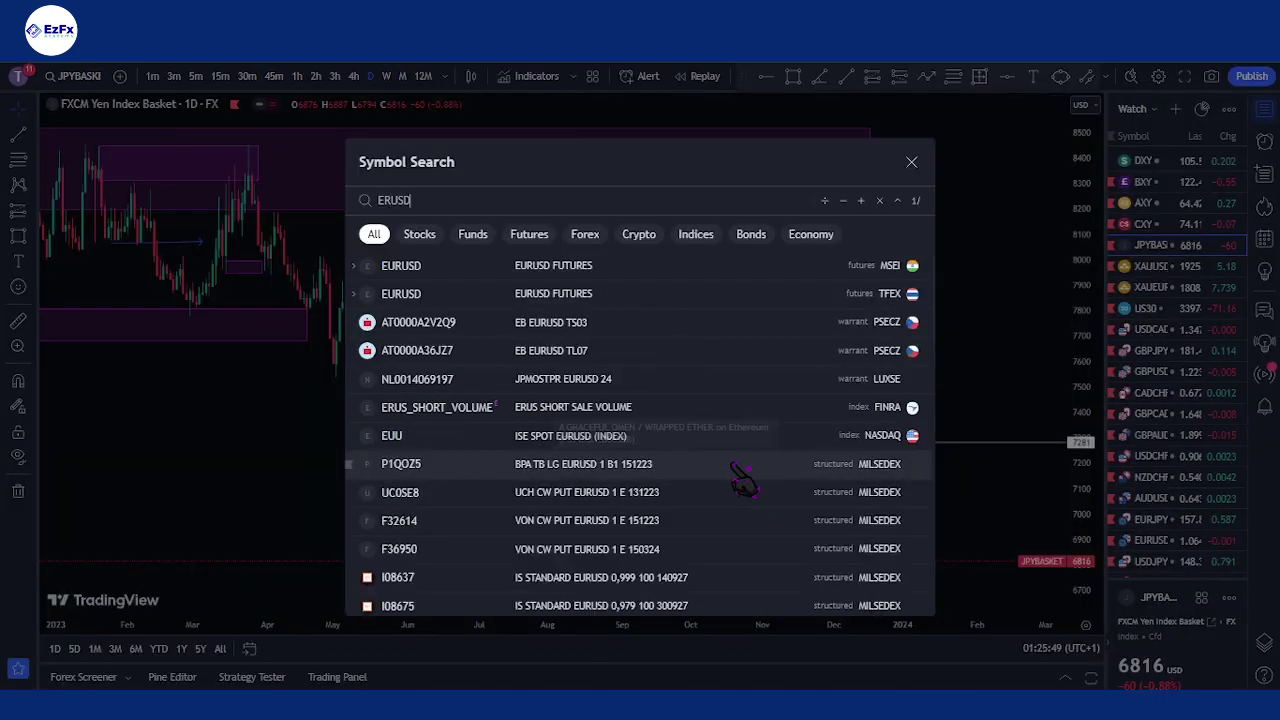
pyautogui.press('BackSpace')
pyautogui.press('BackSpace')
pyautogui.press('BackSpace')
pyautogui.write('U')
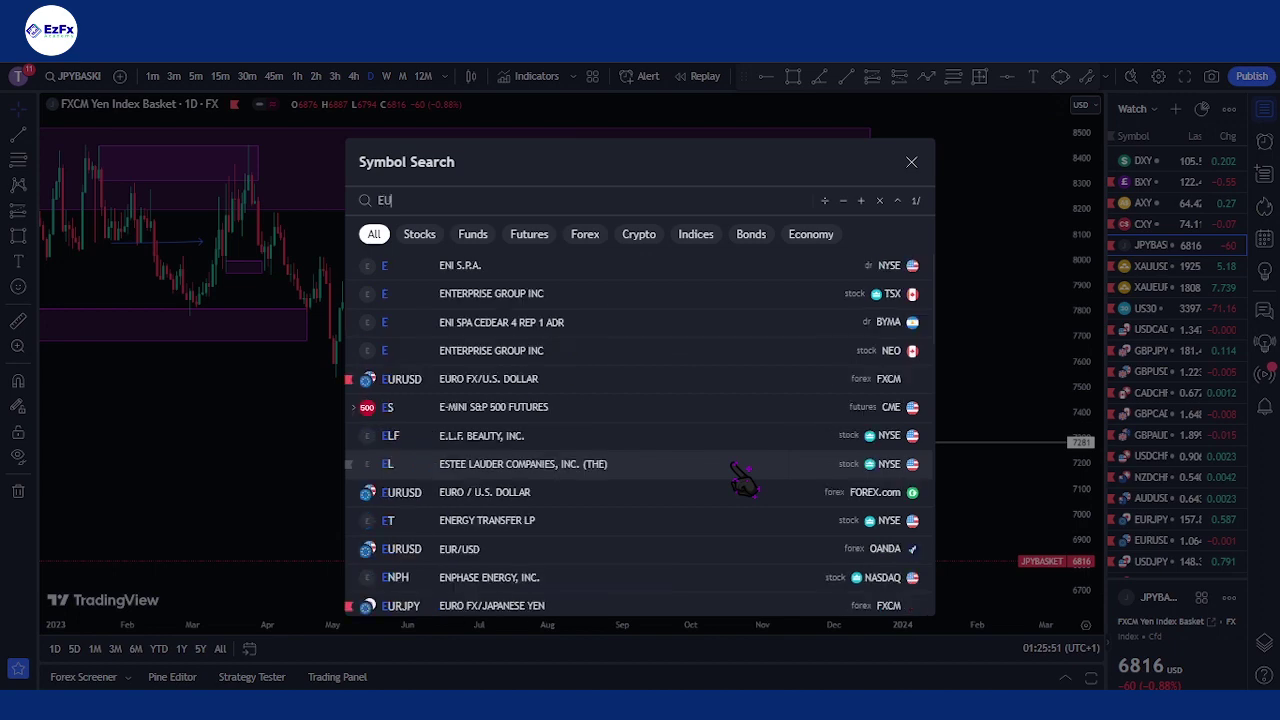
pyautogui.write('RUSD')
pyautogui.press('Return')
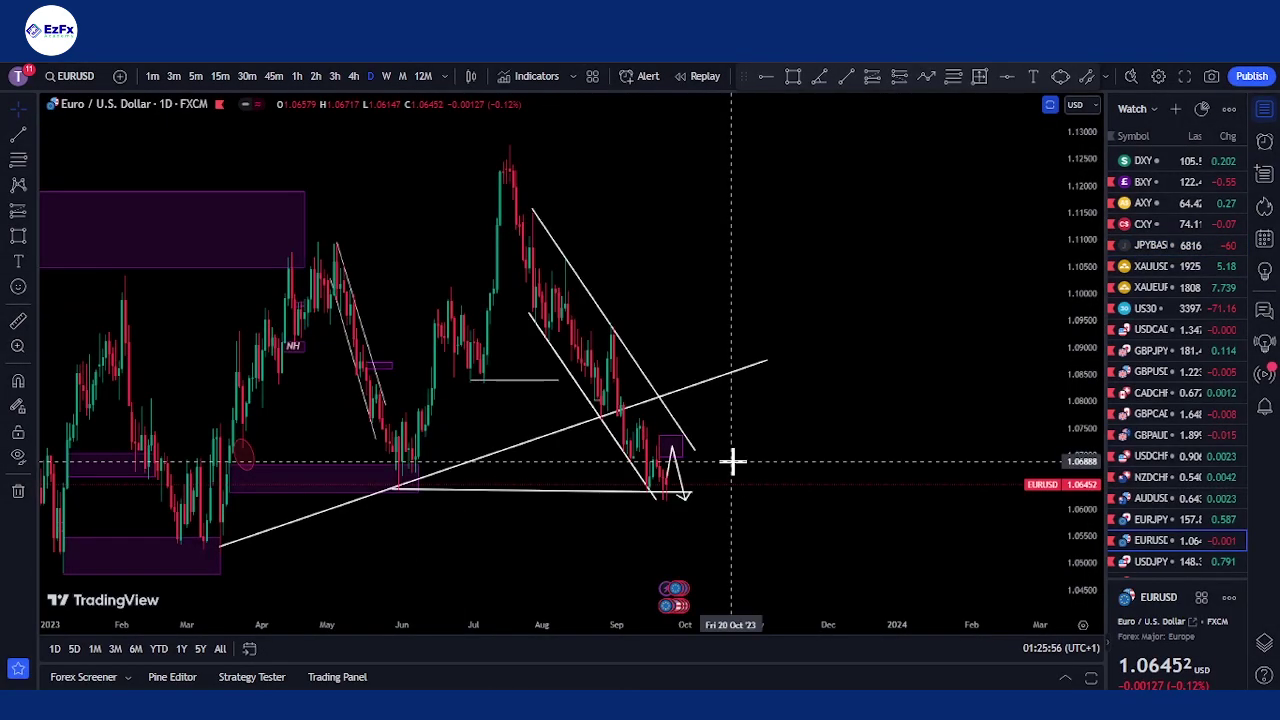
pyautogui.scroll(3, 806, 451)
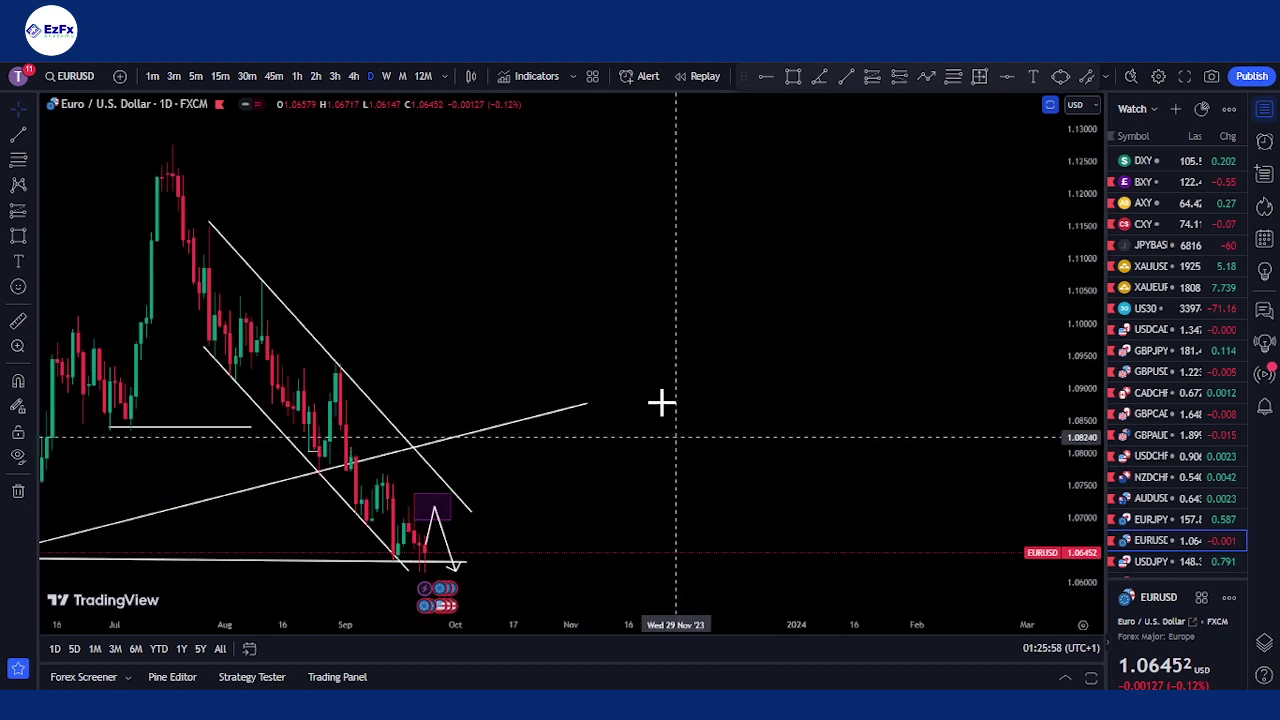
# Switch the EURUSD chart from daily to the 4-hour timeframe and examine the descending channel, supply zone and projected path
pyautogui.moveTo(489, 294); pyautogui.dragTo(695, 283)
pyautogui.scroll(2, 690, 280)
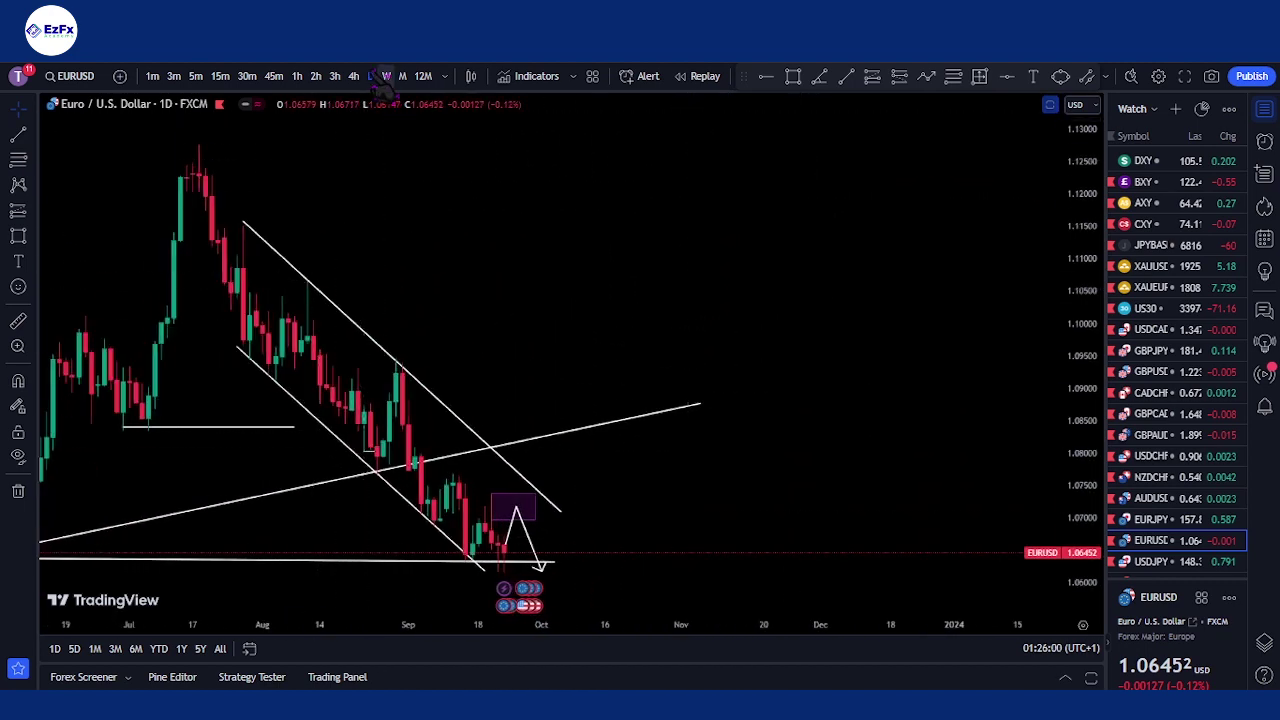
pyautogui.scroll(-3, 493, 205)
pyautogui.scroll(-2, 493, 205)
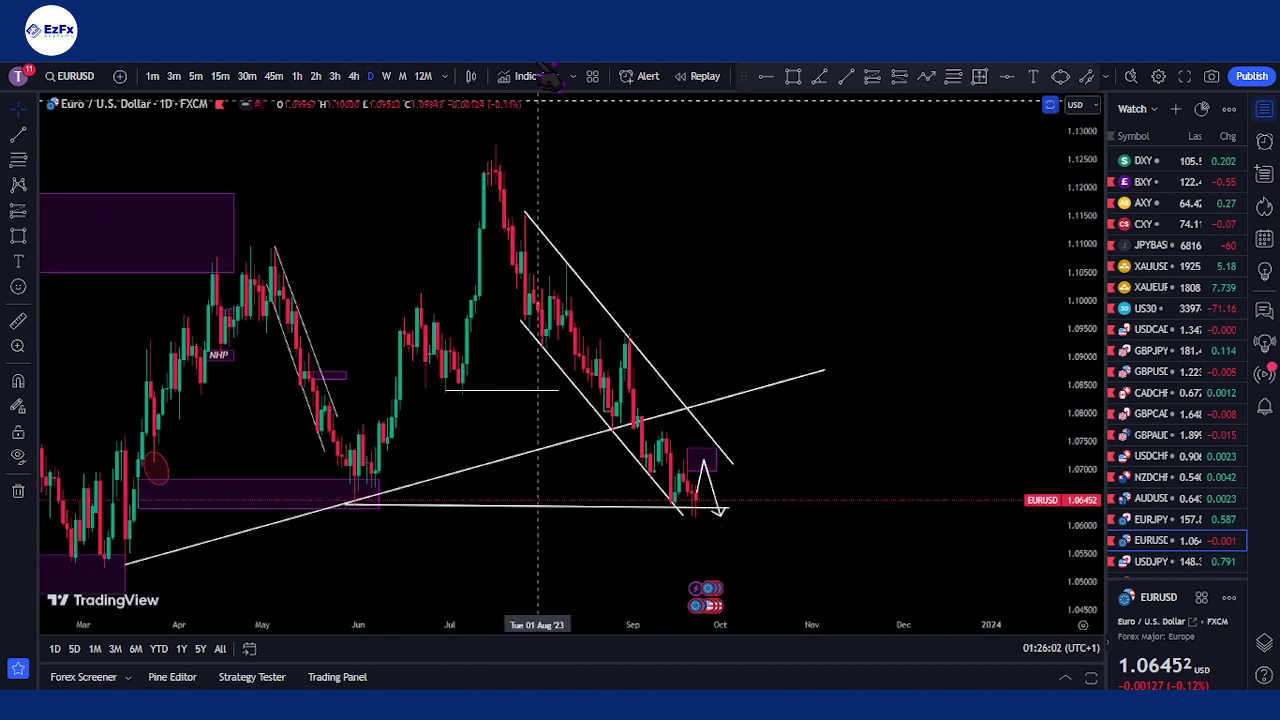
pyautogui.click(355, 77)
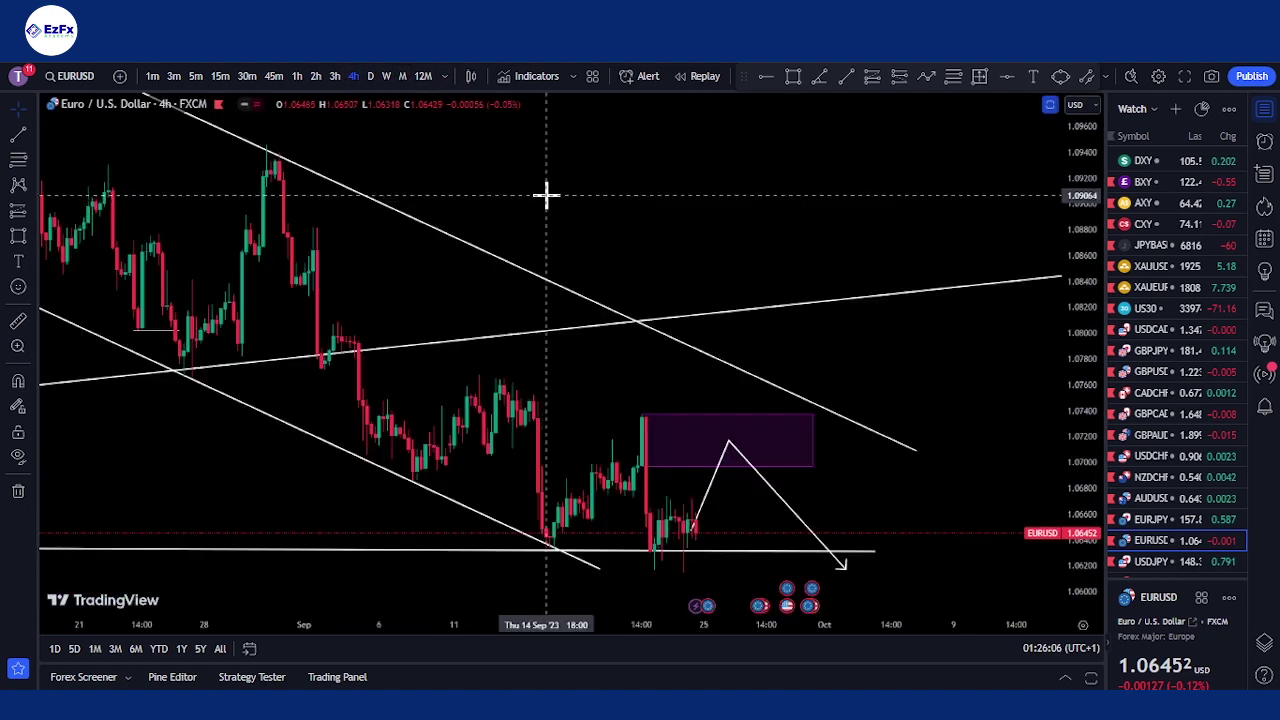
pyautogui.scroll(1, 657, 306)
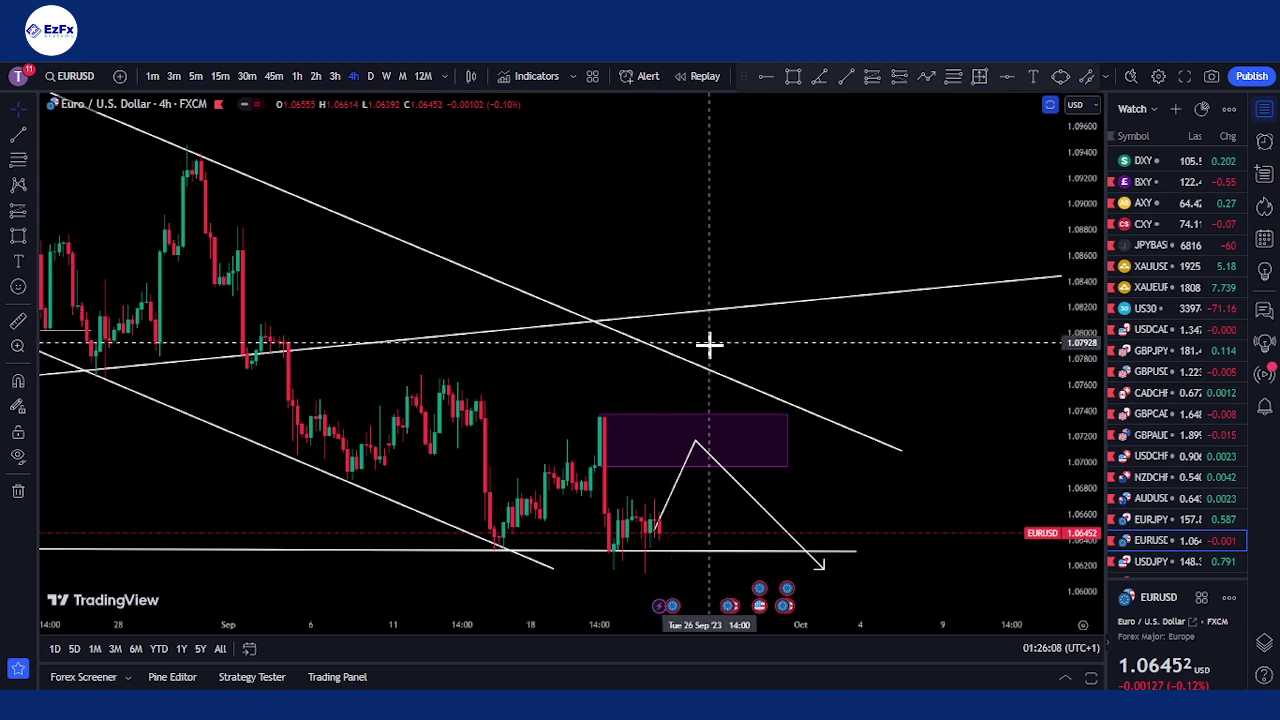
pyautogui.scroll(3, 706, 385)
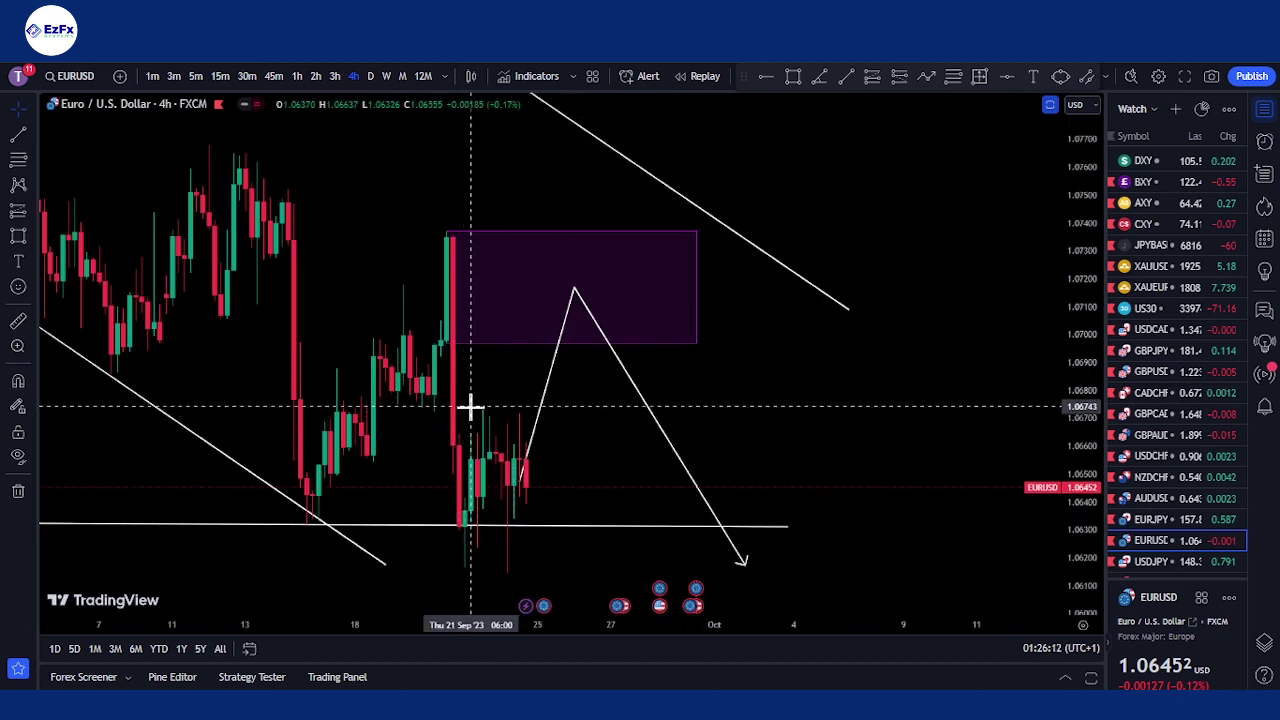
# Draw a horizontal trend line at 1.06743 below the EURUSD supply zone, from 20 September 18:00 to 25 September 10:00
pyautogui.click(846, 77)
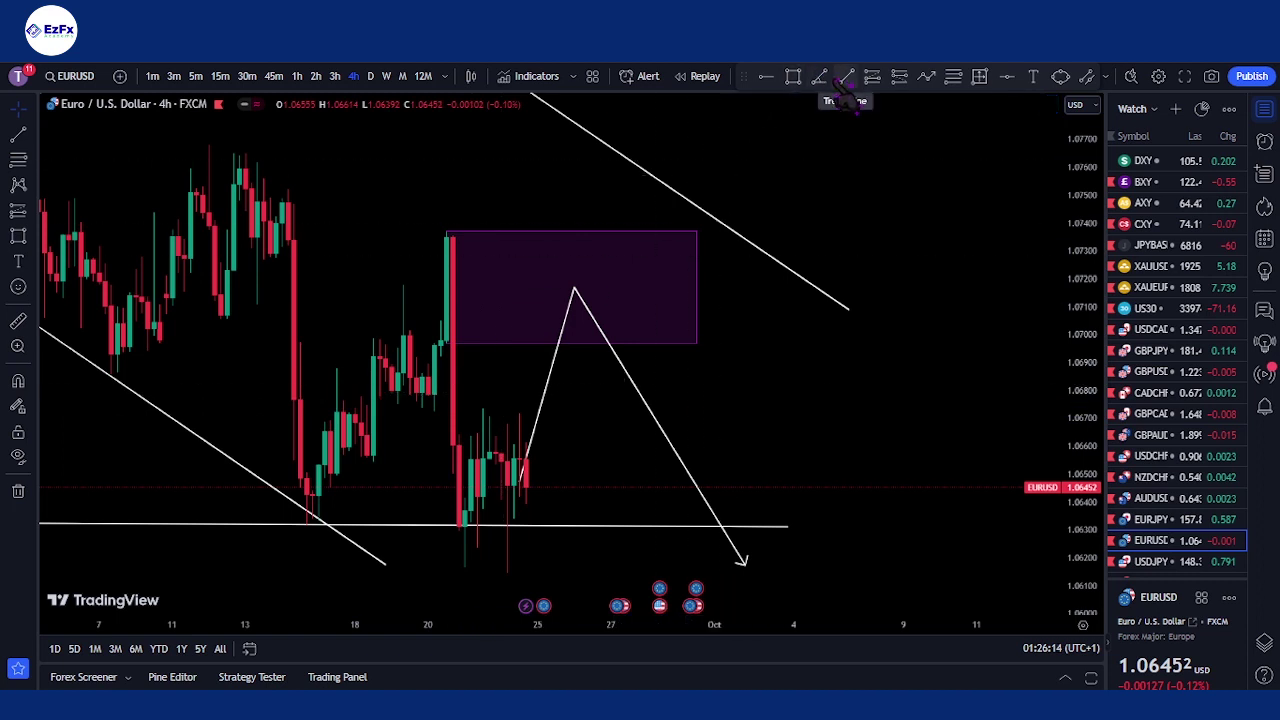
pyautogui.click(461, 405)
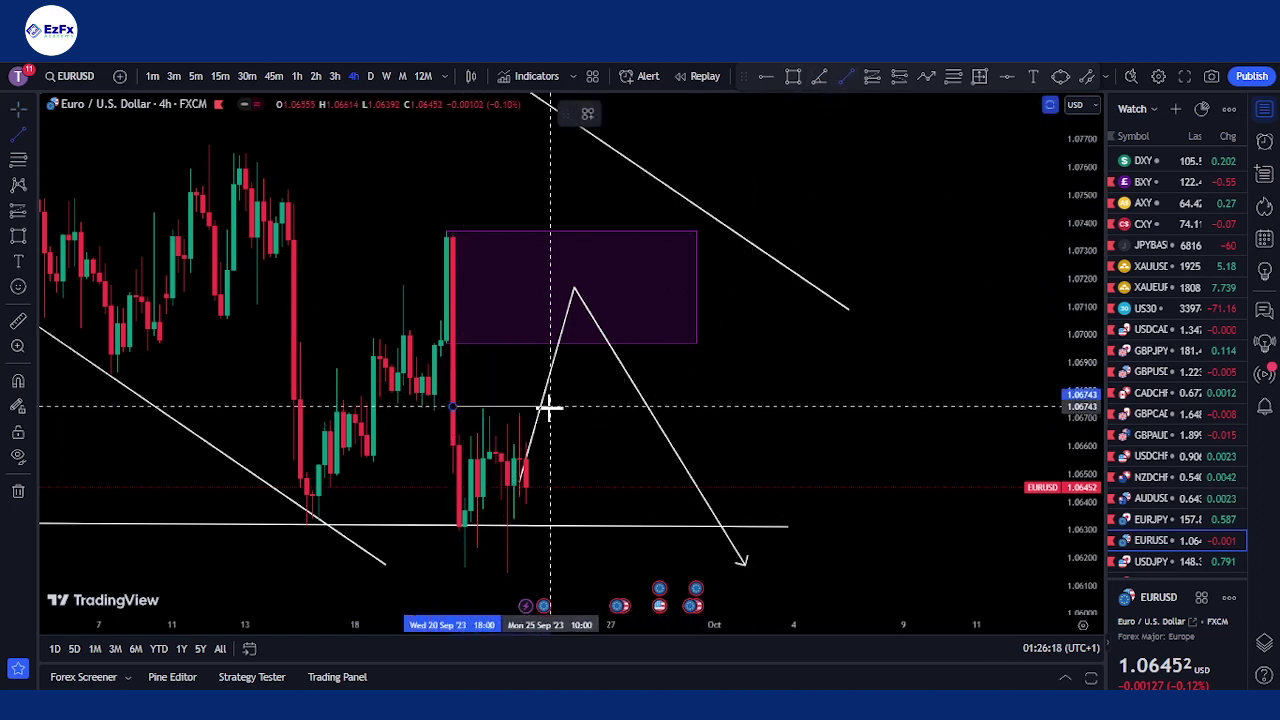
pyautogui.click(549, 406)
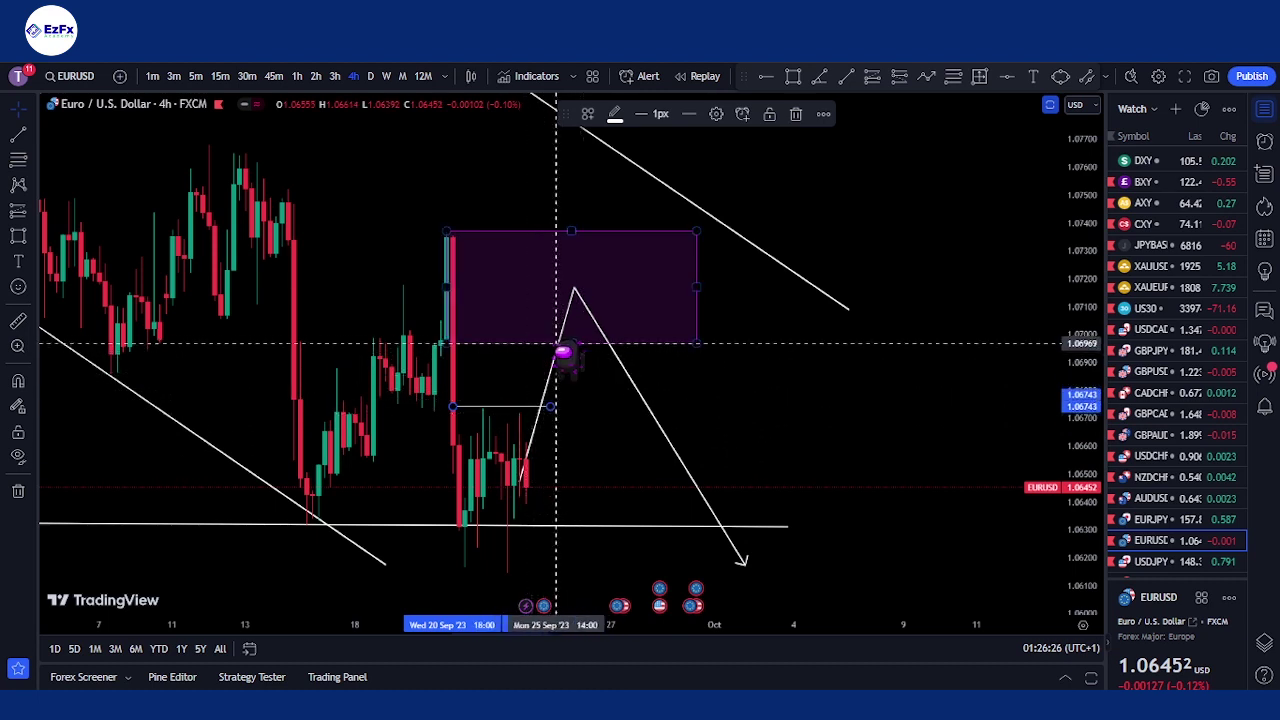
# Select the supply zone between 1.07372 and 1.06969 and examine it against the descending channel's upper line
pyautogui.click(631, 303)
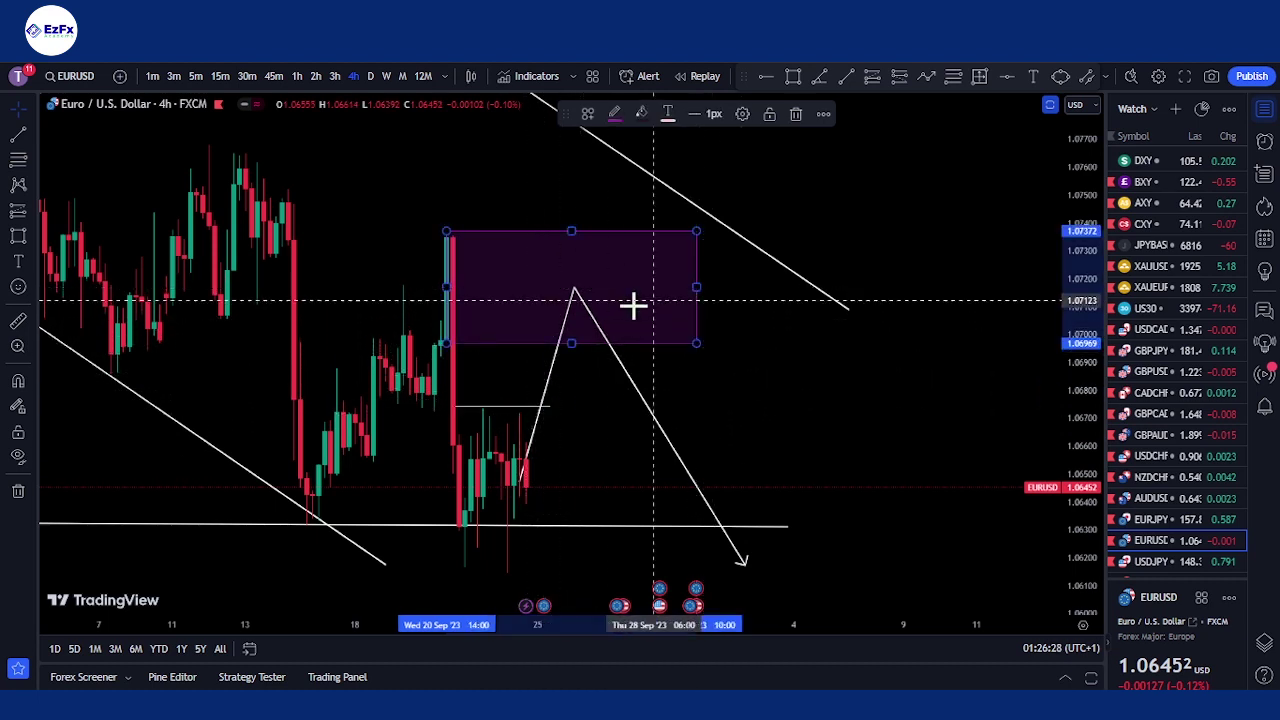
pyautogui.scroll(-3, 678, 439)
pyautogui.scroll(-2, 678, 439)
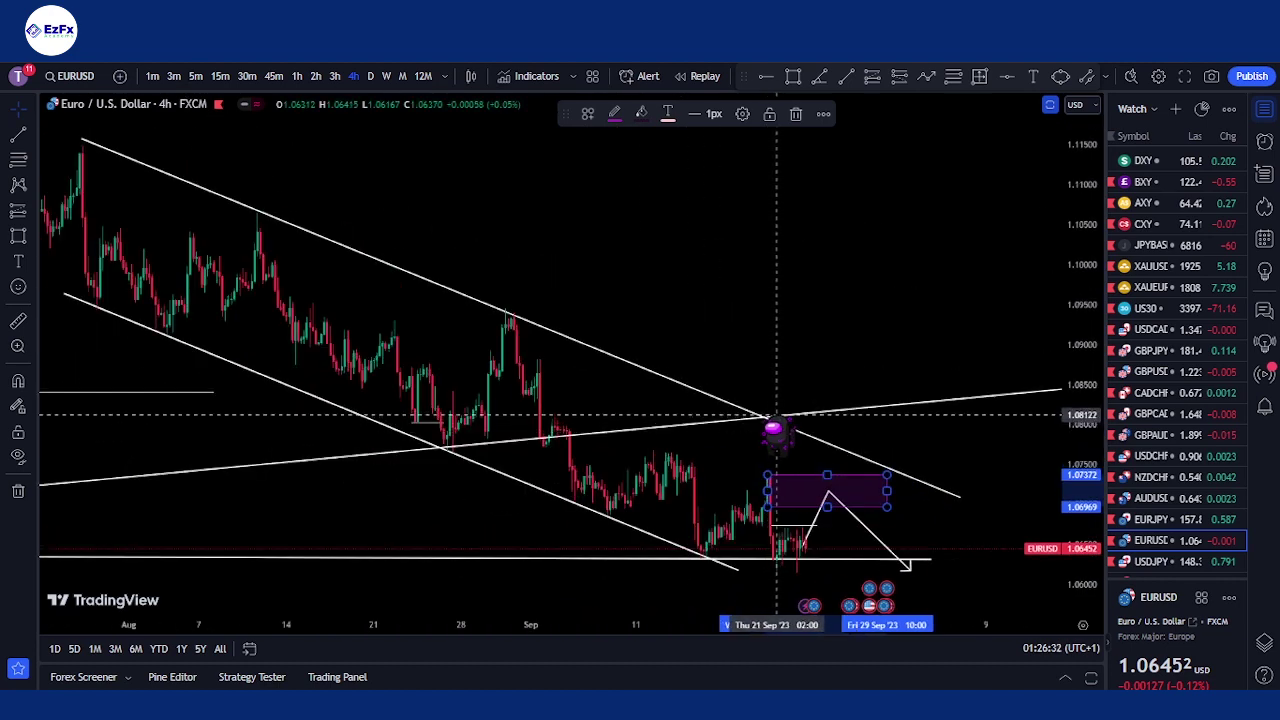
pyautogui.scroll(3, 778, 430)
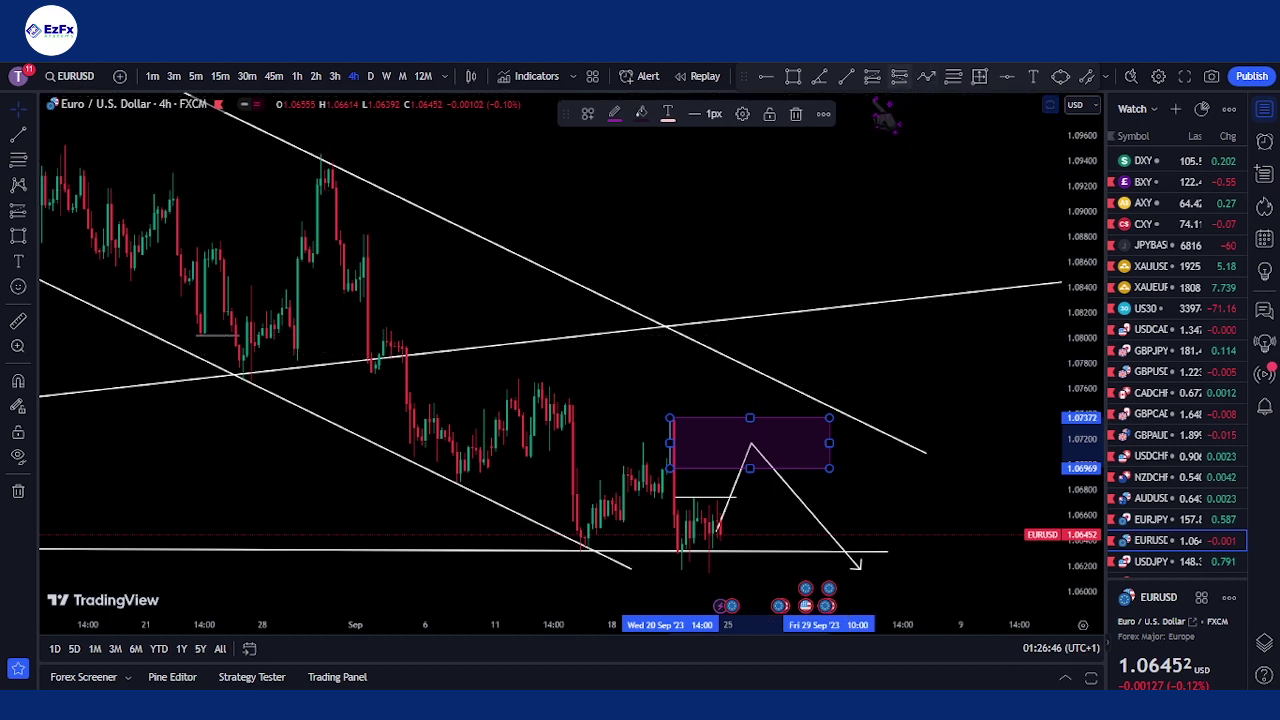
# Try an alternative projected path from the supply zone up to the channel's upper line and back down to about 1.0657
pyautogui.click(926, 76)
pyautogui.click(750, 446)
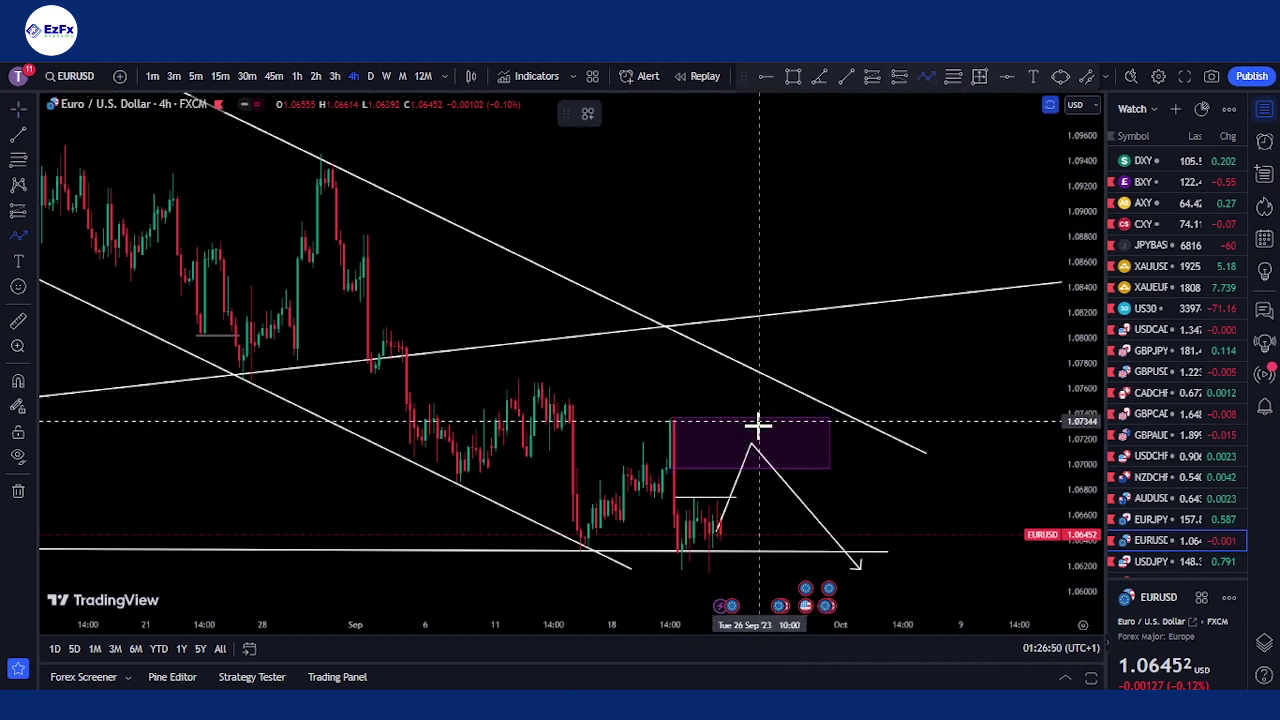
pyautogui.click(776, 380)
pyautogui.doubleClick(890, 518)
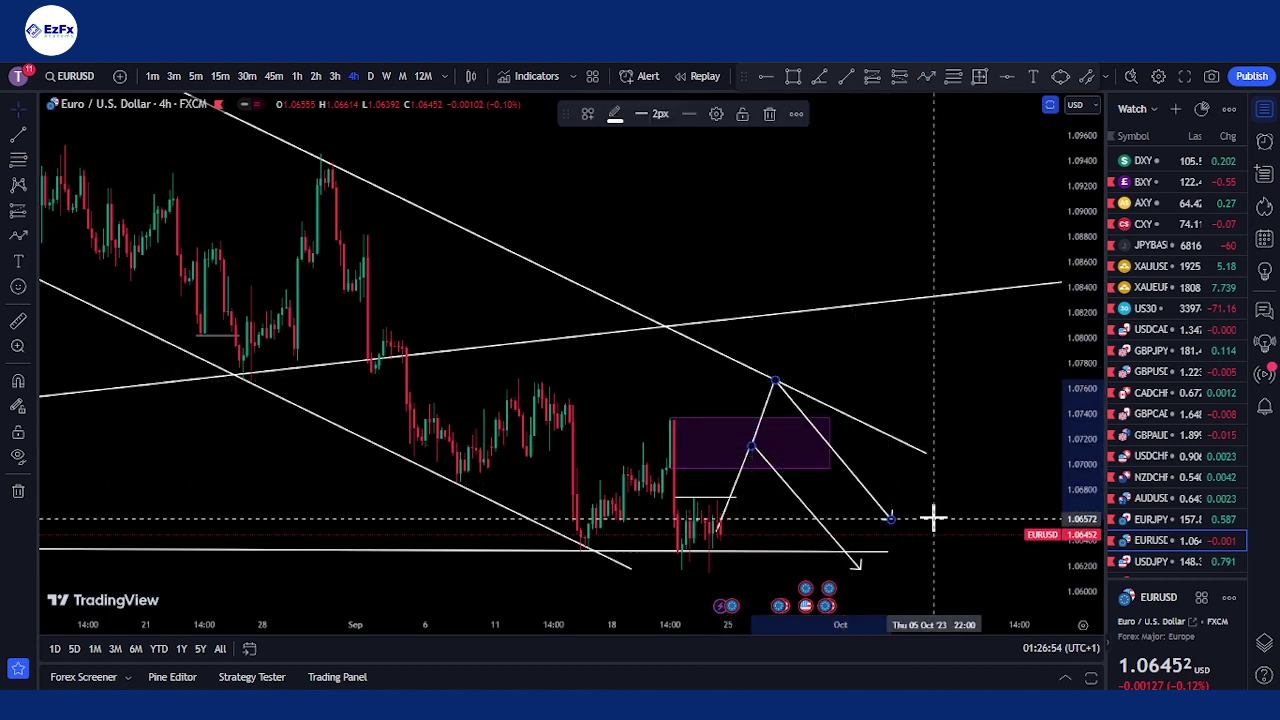
pyautogui.scroll(-3, 932, 517)
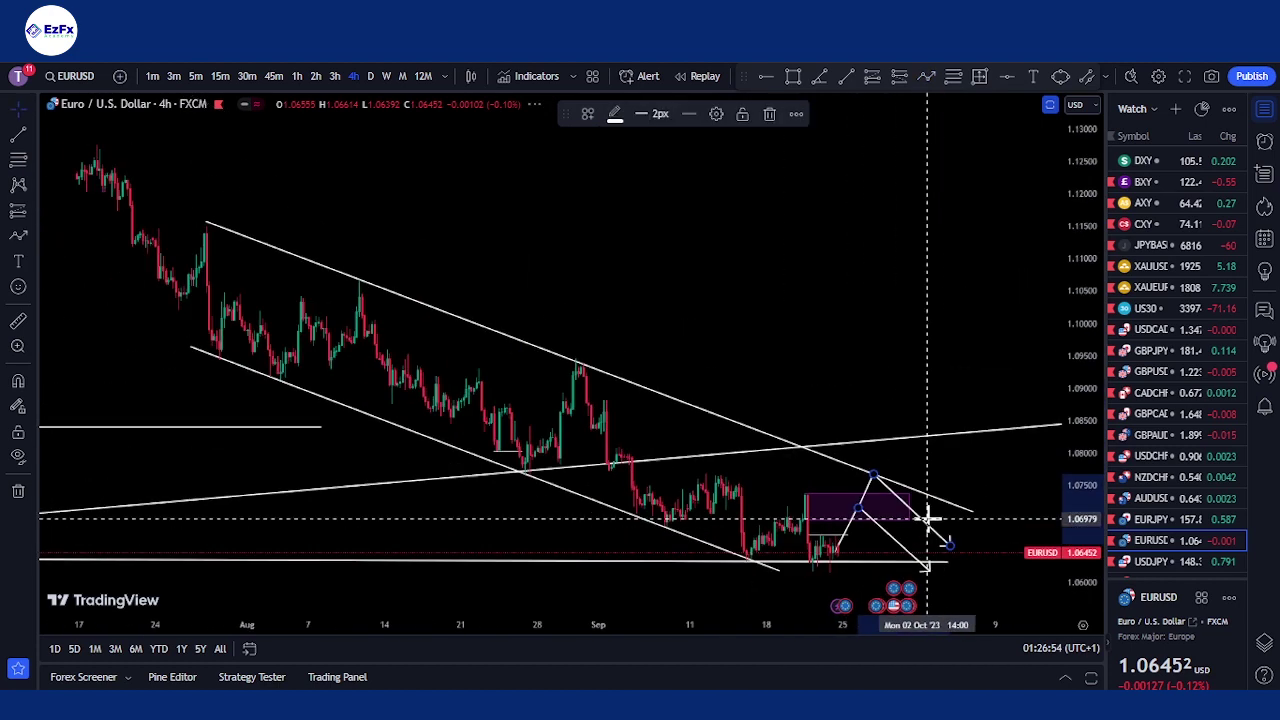
pyautogui.click(958, 563)
pyautogui.scroll(2, 958, 563)
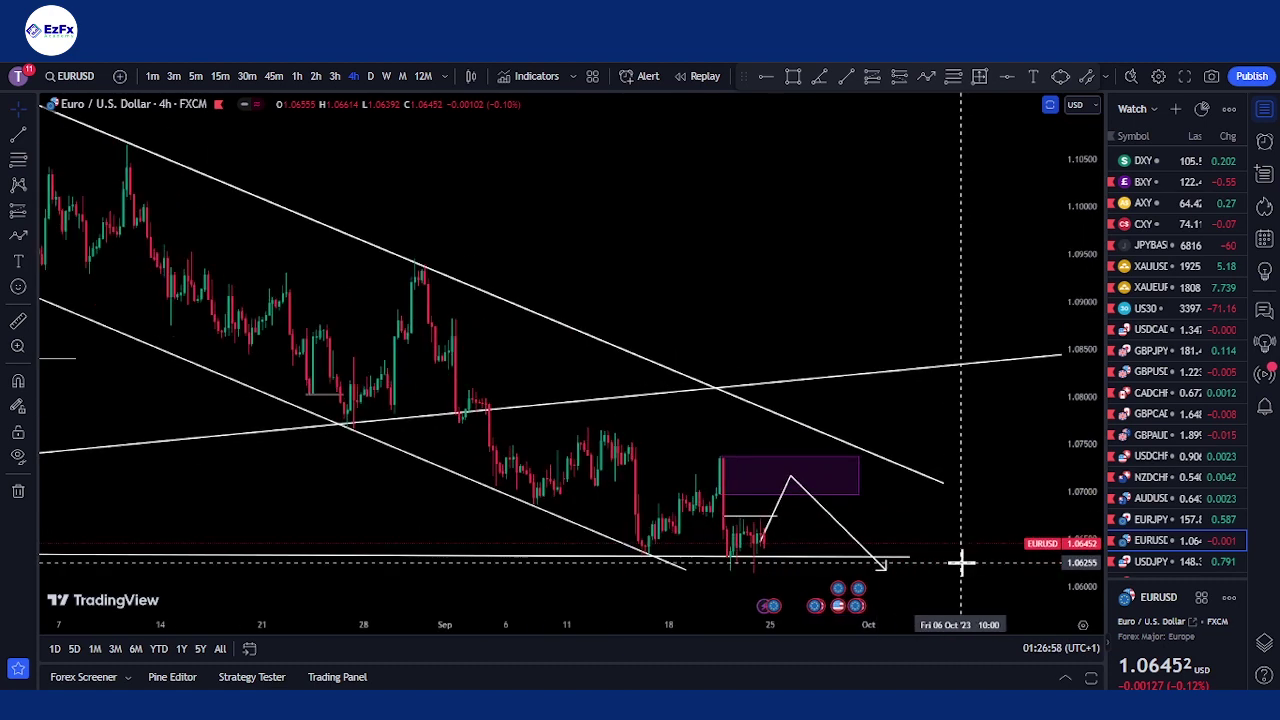
pyautogui.scroll(2, 958, 563)
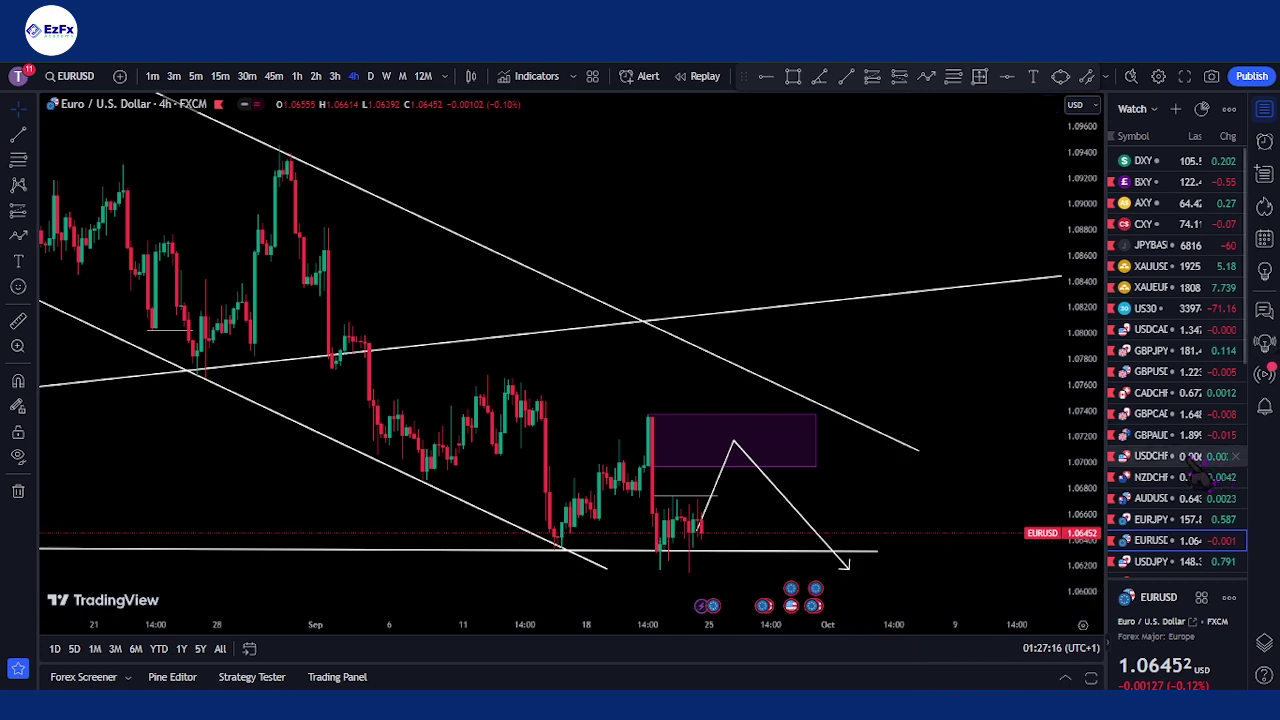
# Search for the symbol GBPUSD and open its daily chart at the decline from the July high
pyautogui.write('G')
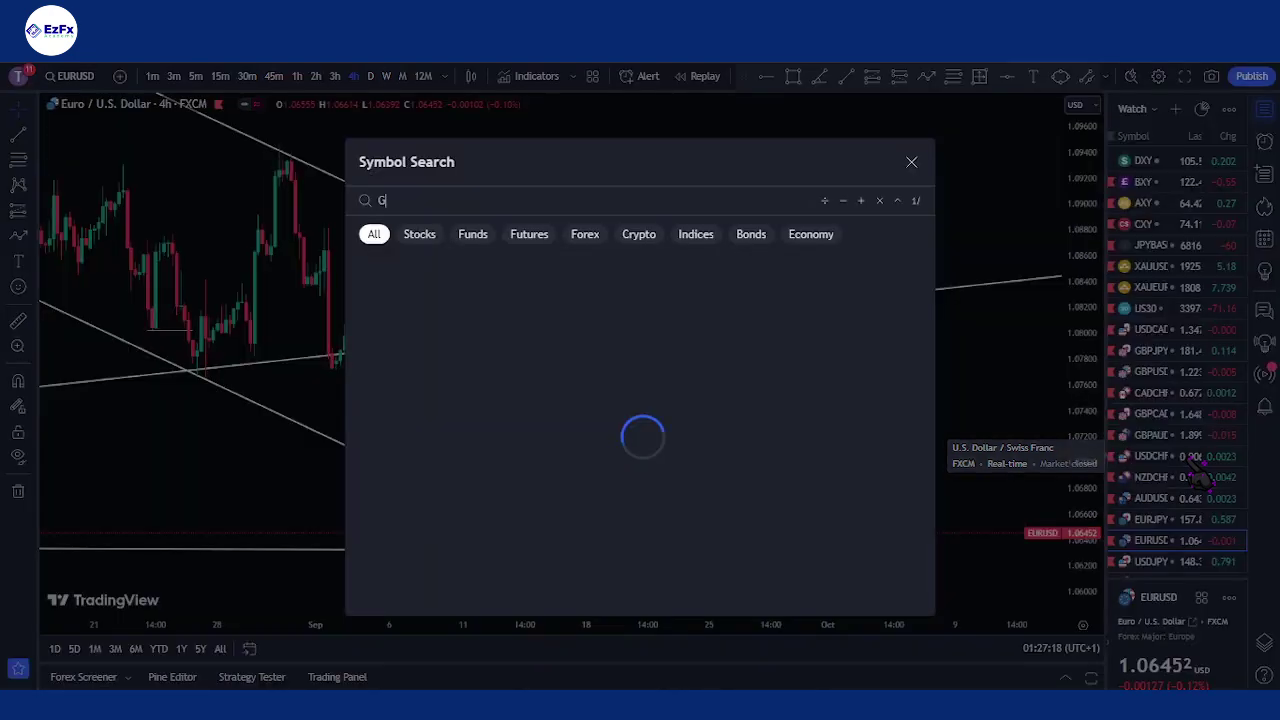
pyautogui.write('BPUSD')
pyautogui.press('Return')
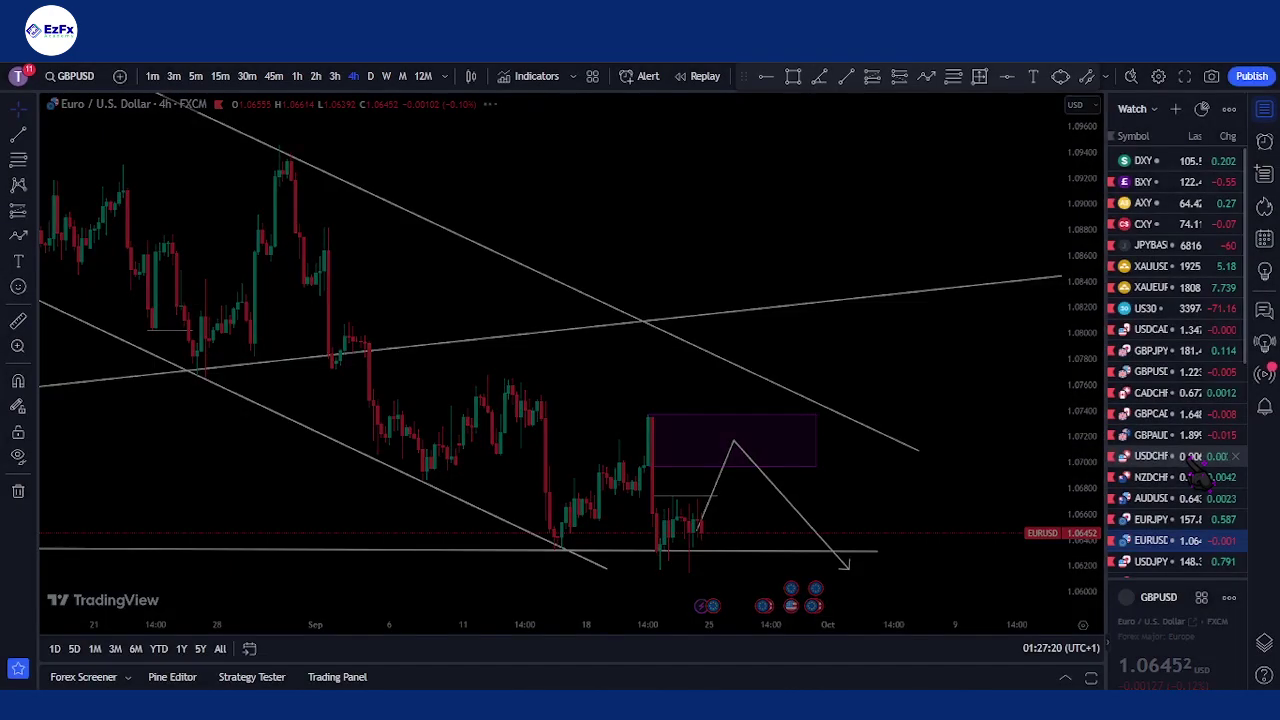
pyautogui.scroll(-4, 882, 365)
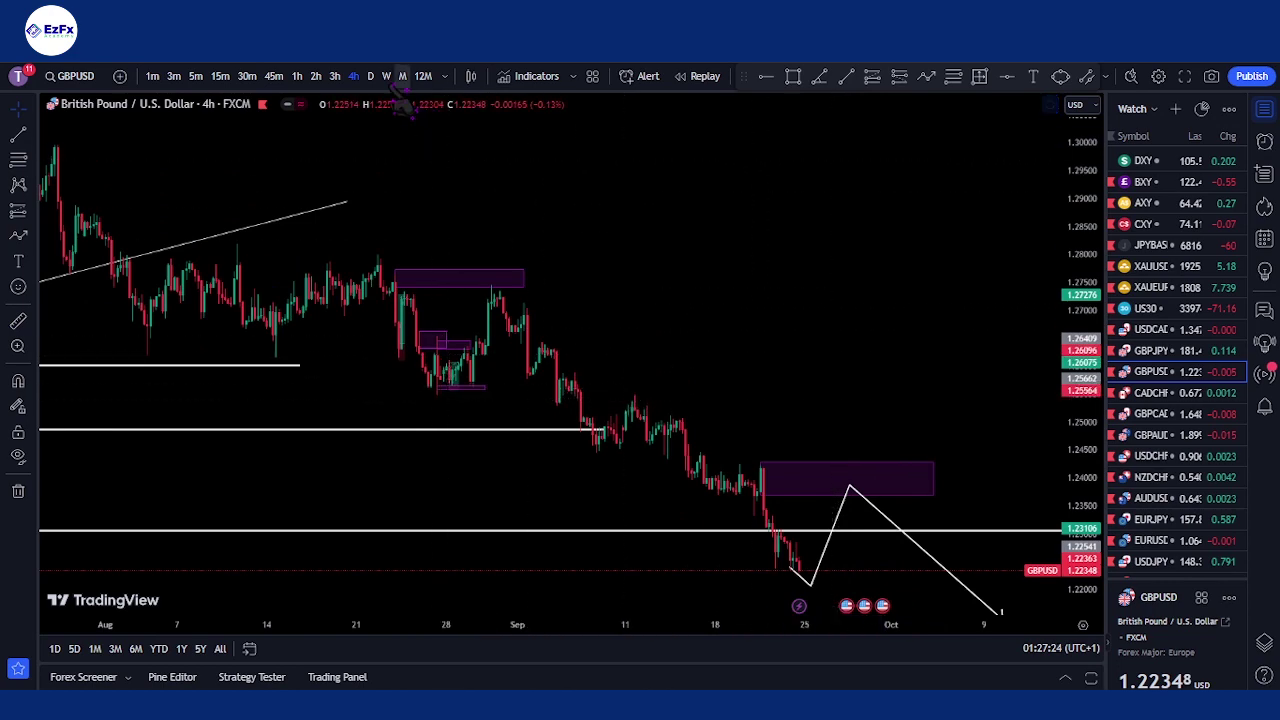
pyautogui.scroll(-3, 372, 105)
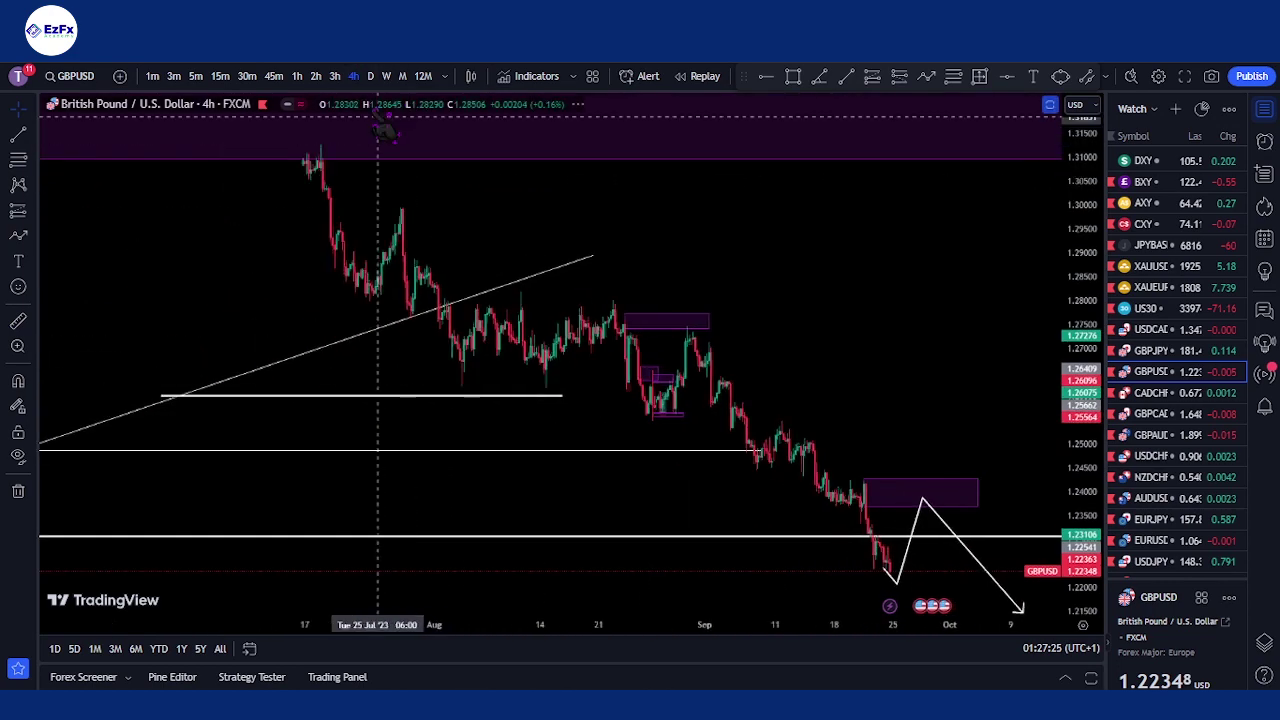
pyautogui.click(370, 77)
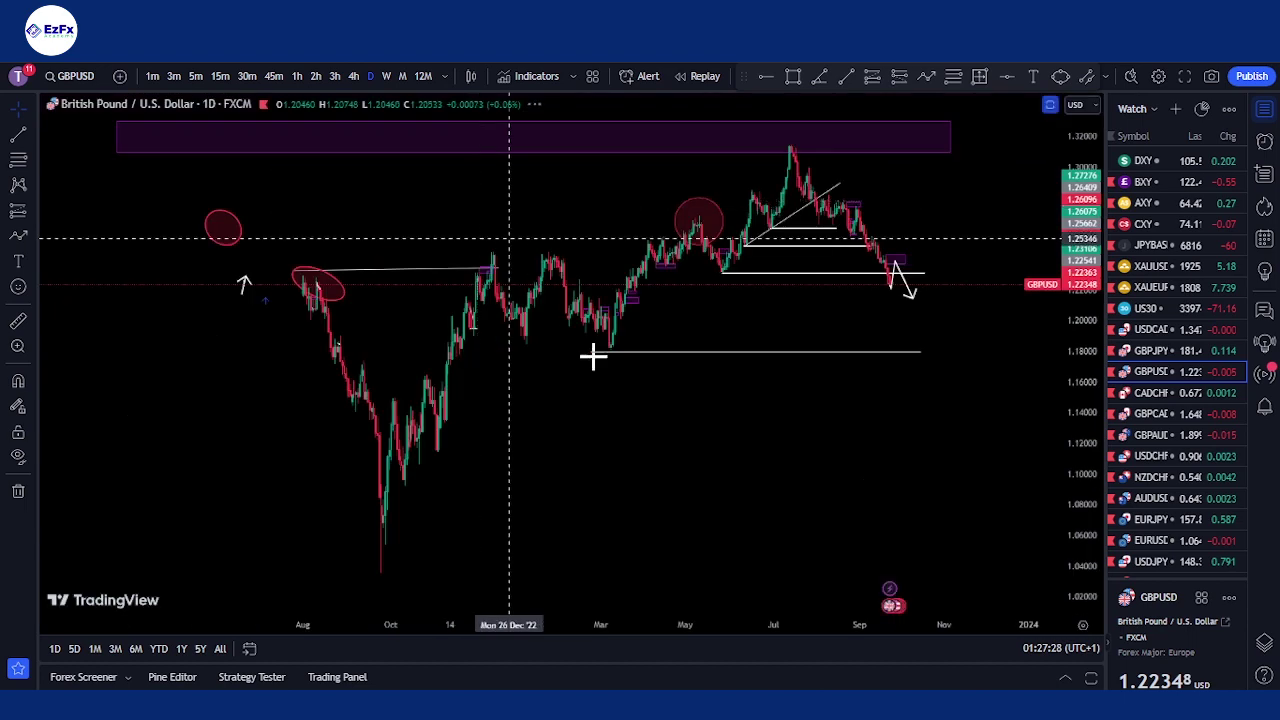
pyautogui.scroll(5, 600, 365)
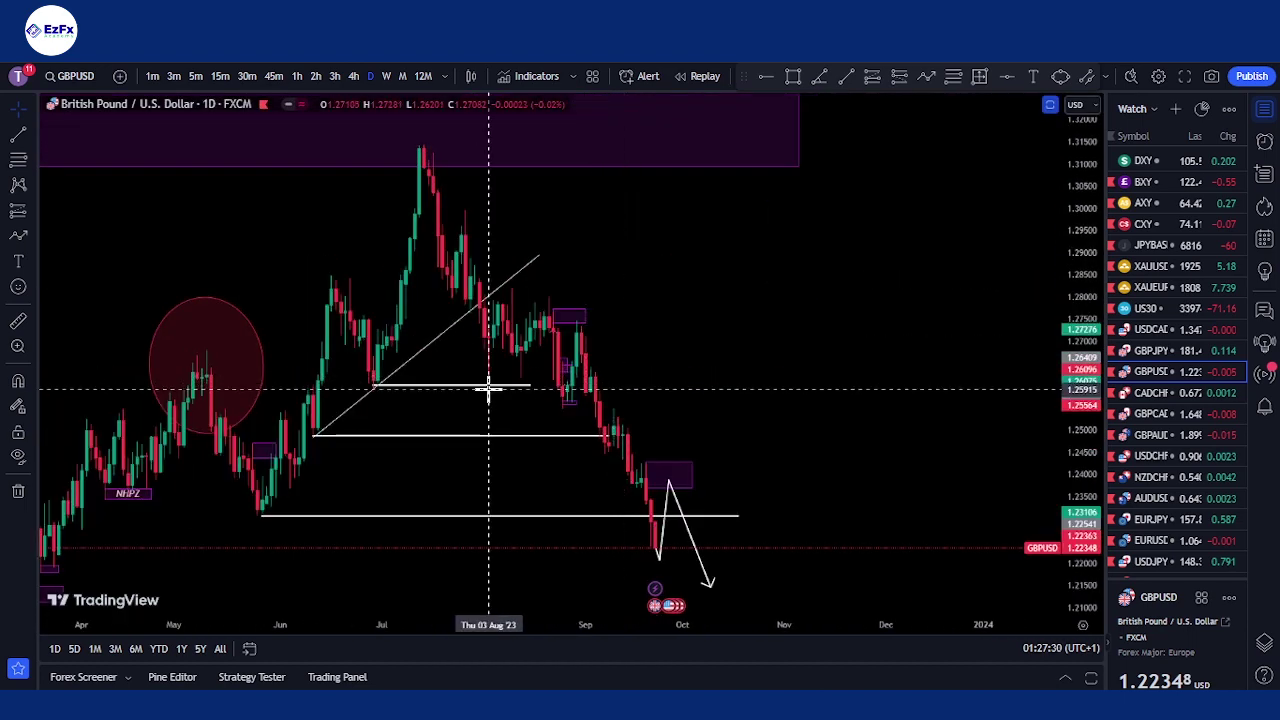
# Examine the GBPUSD support lines at 1.26010, 1.24864 and 1.23057 and the level at the March low
pyautogui.click(482, 386)
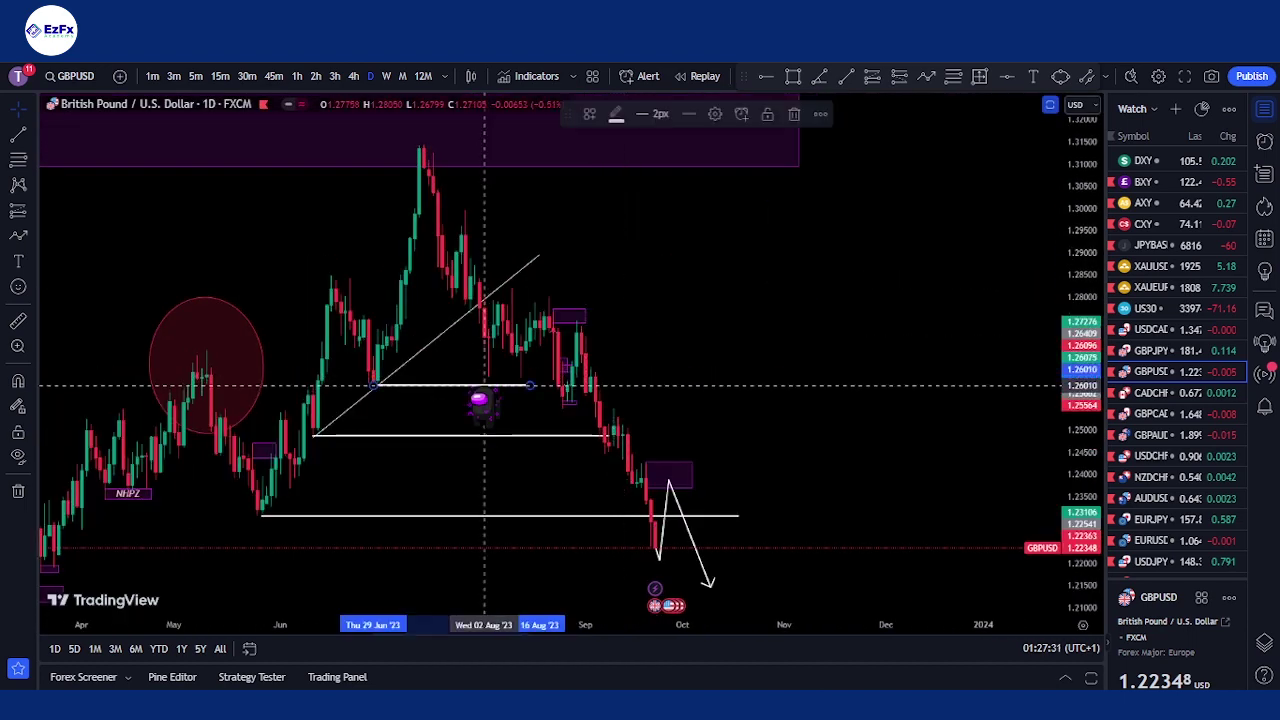
pyautogui.click(478, 437)
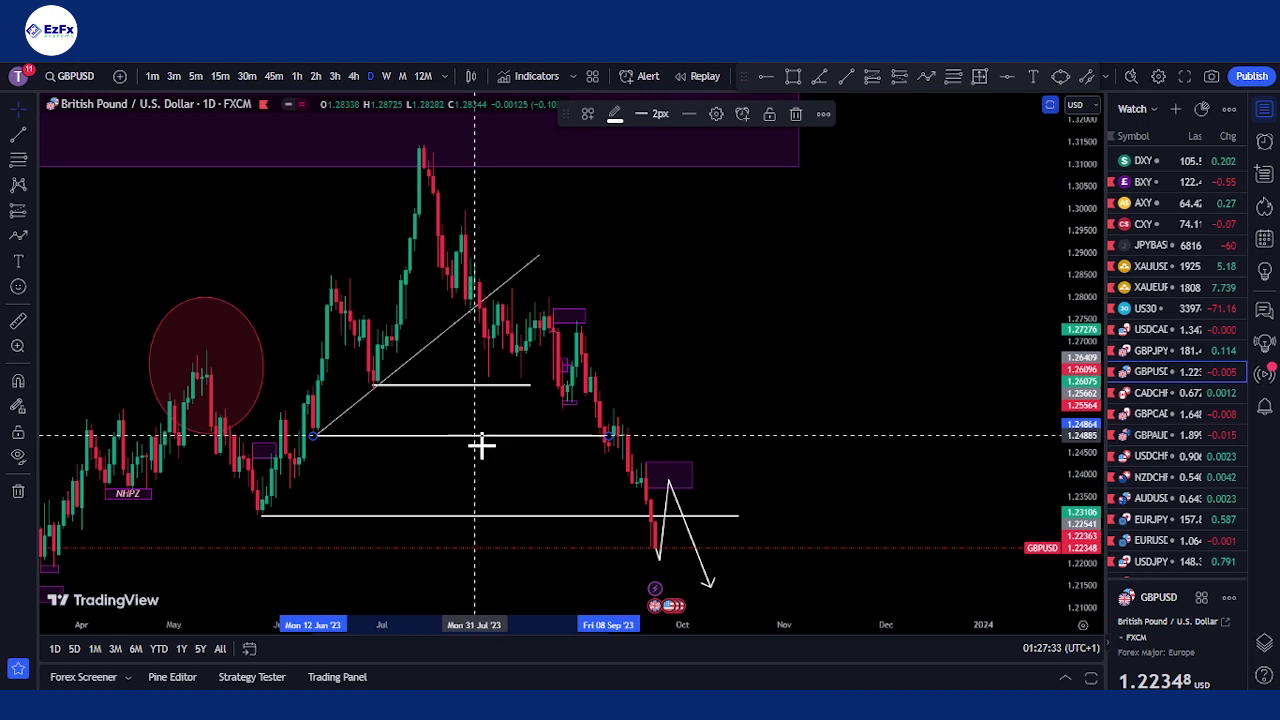
pyautogui.click(479, 517)
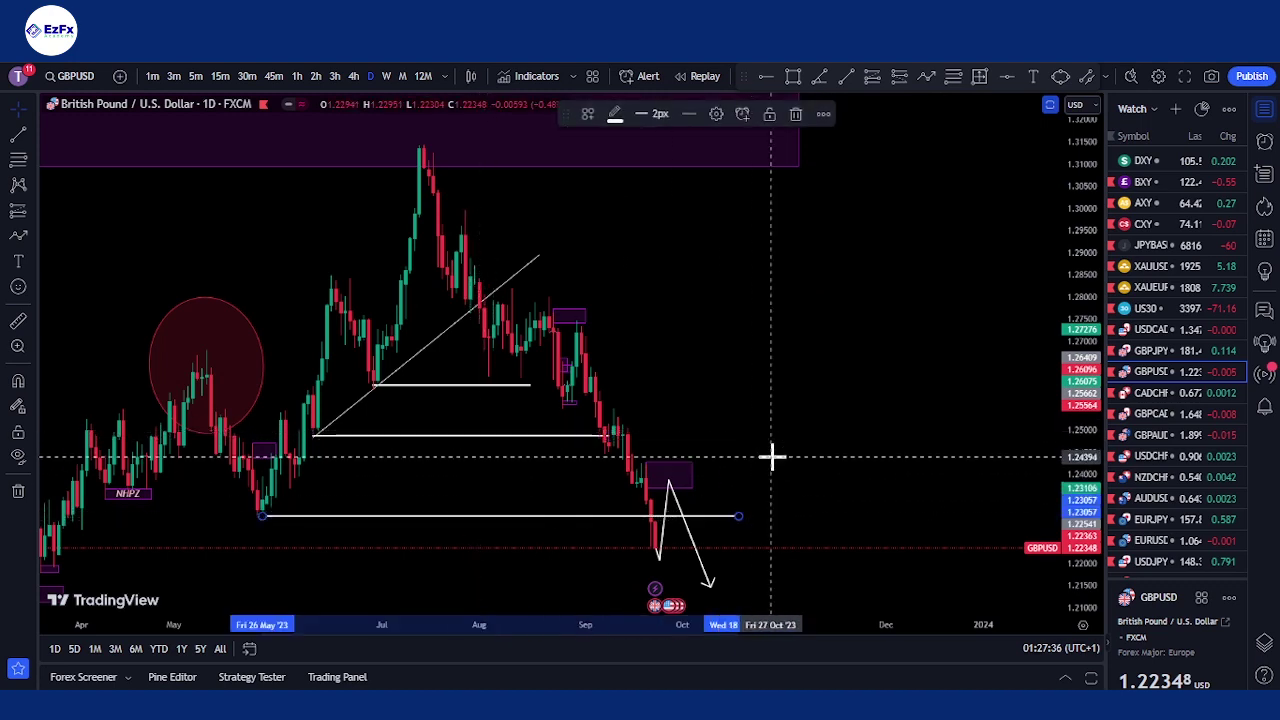
pyautogui.moveTo(774, 417); pyautogui.dragTo(909, 420)
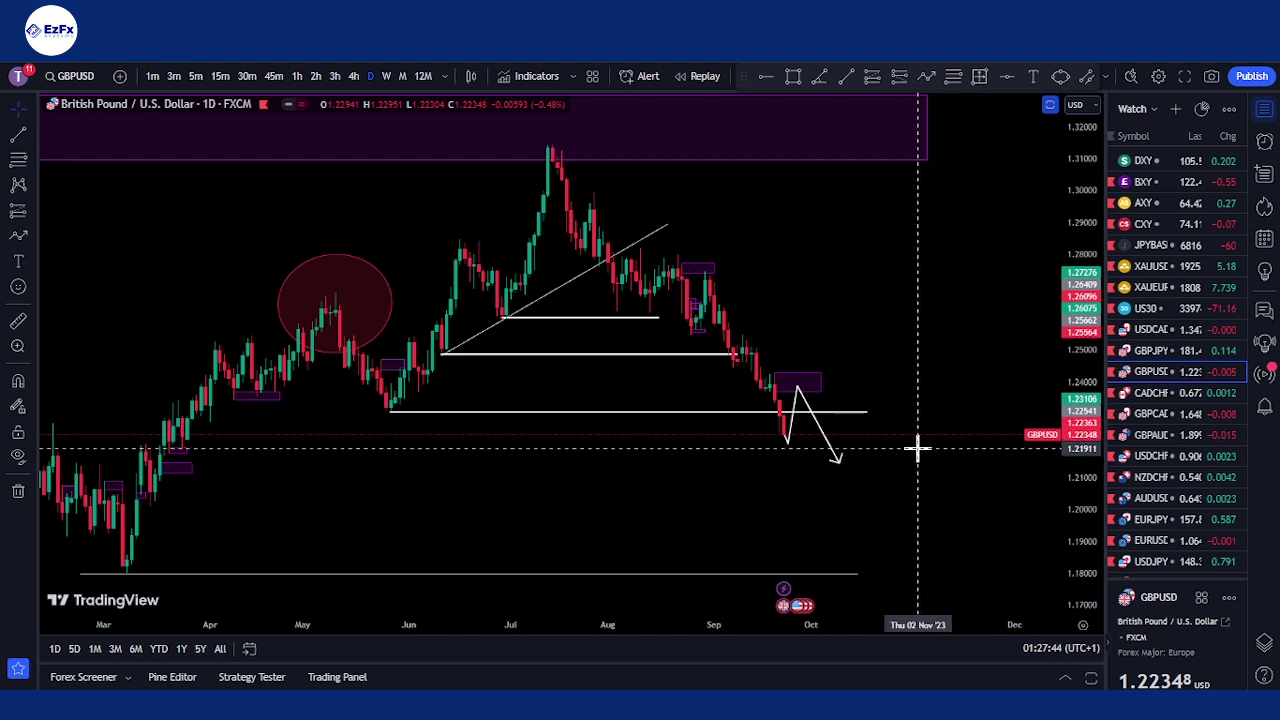
pyautogui.scroll(2, 918, 448)
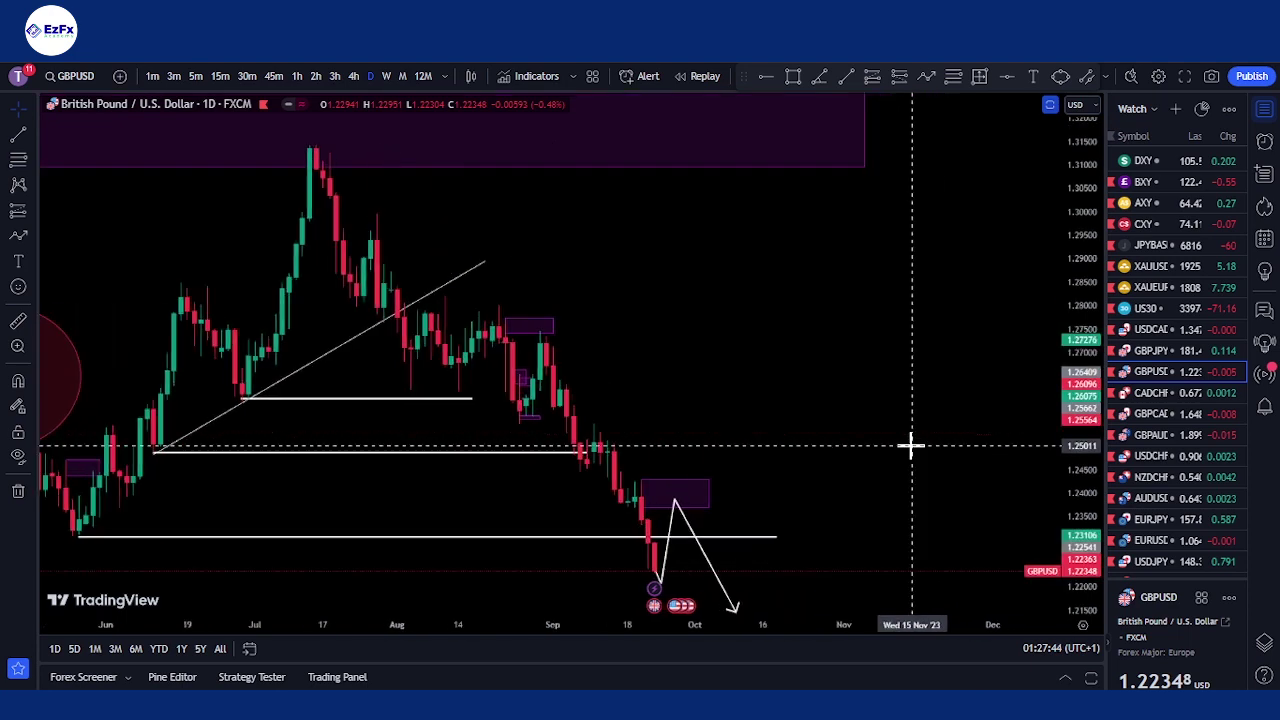
# Switch GBPUSD to the 4-hour timeframe and examine the supply zone between 1.24284 and 1.23698 and the 1.23057 line
pyautogui.click(355, 77)
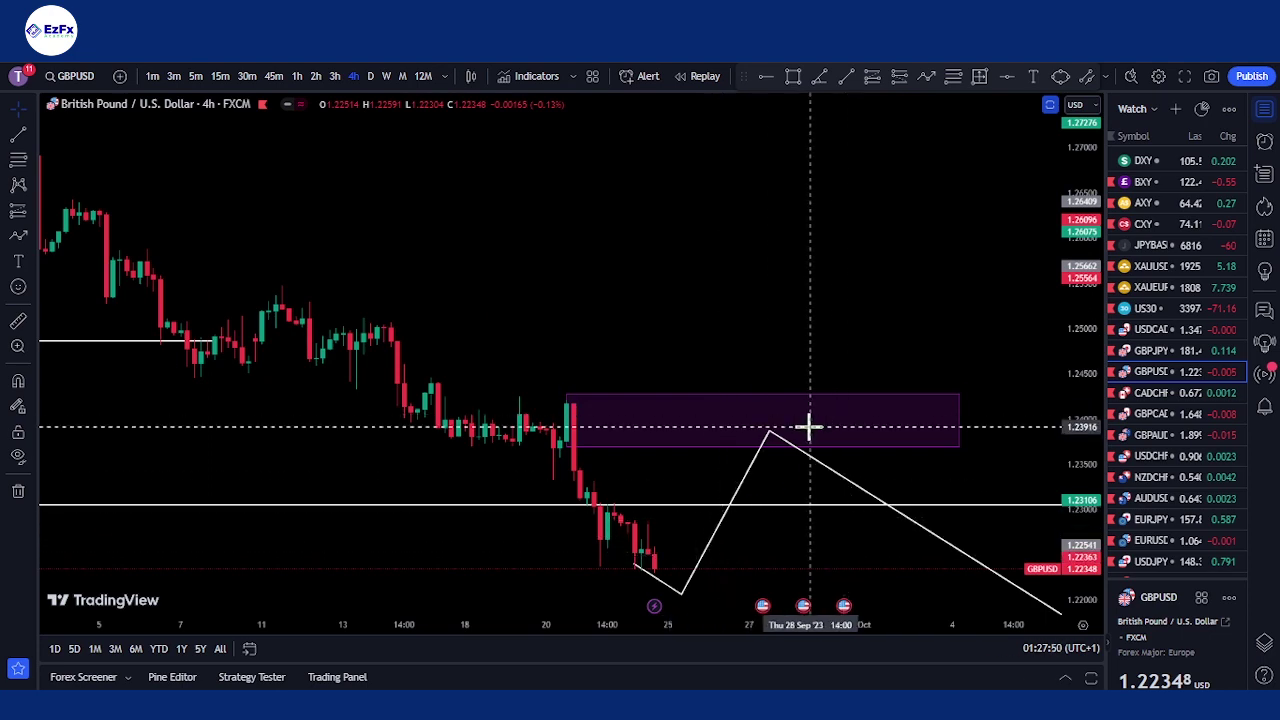
pyautogui.click(771, 408)
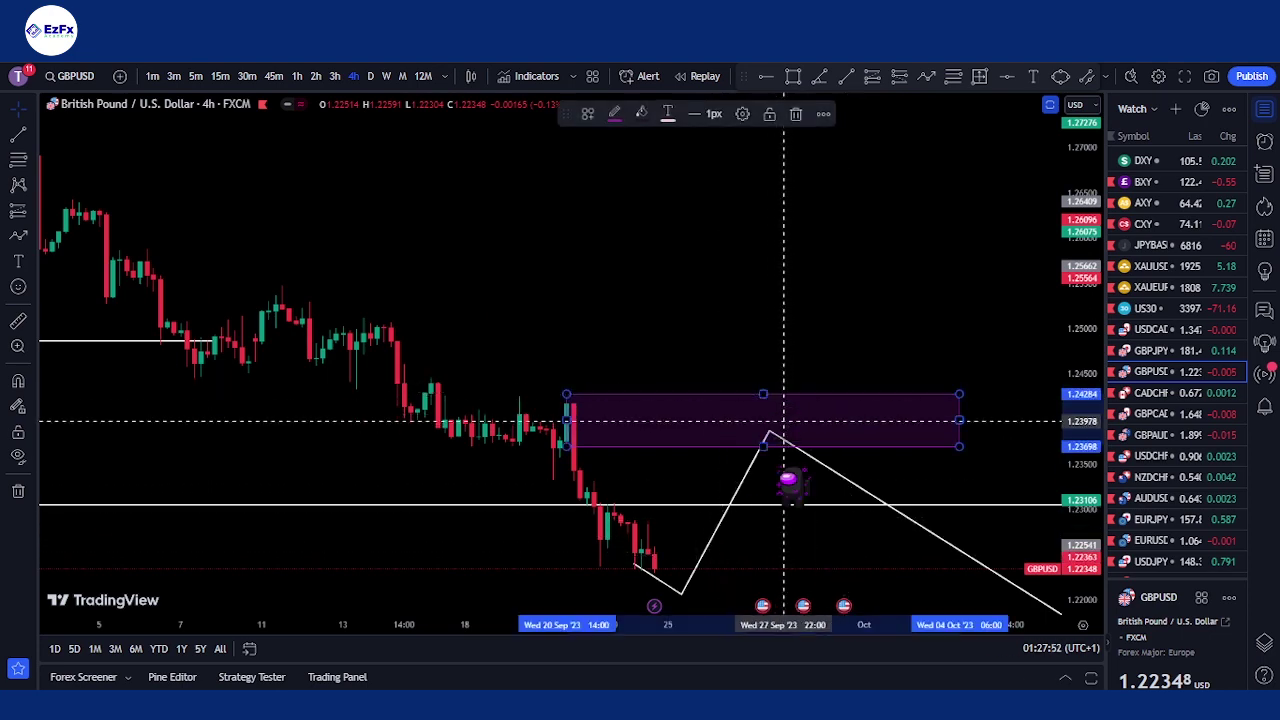
pyautogui.scroll(-3, 790, 540)
pyautogui.scroll(4, 790, 562)
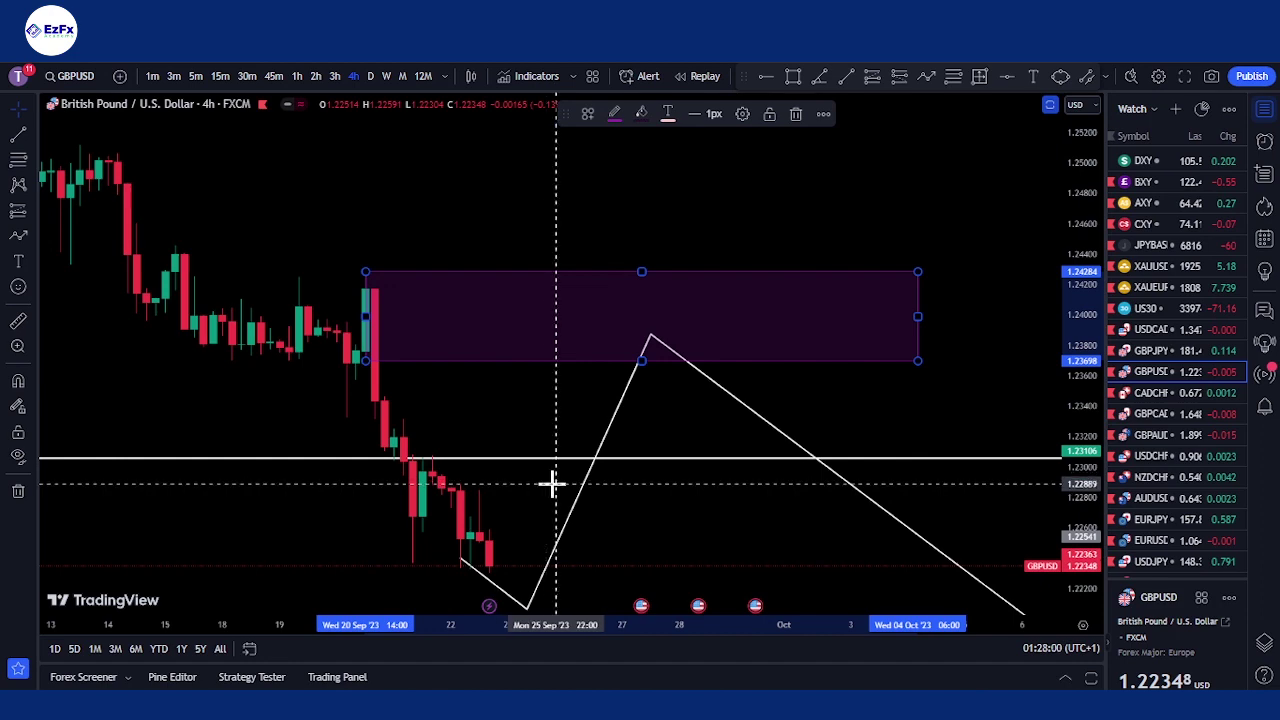
pyautogui.click(523, 466)
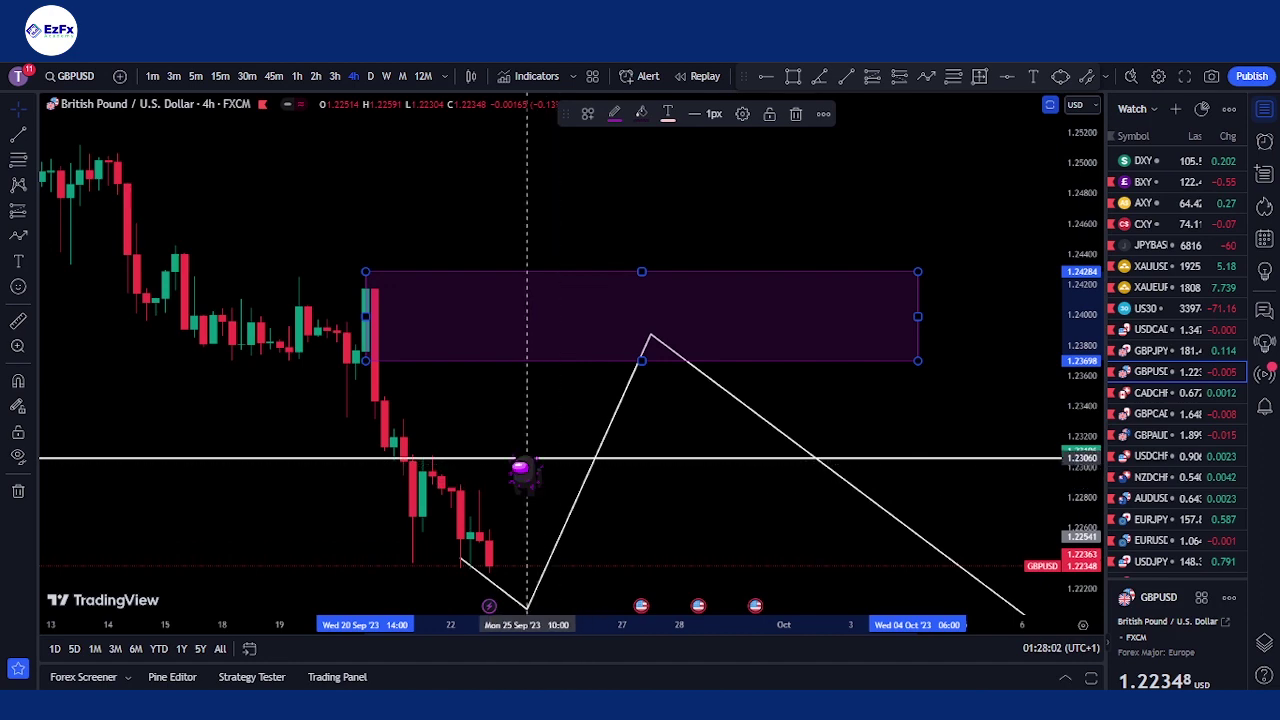
pyautogui.click(517, 475)
pyautogui.scroll(-10, 517, 475)
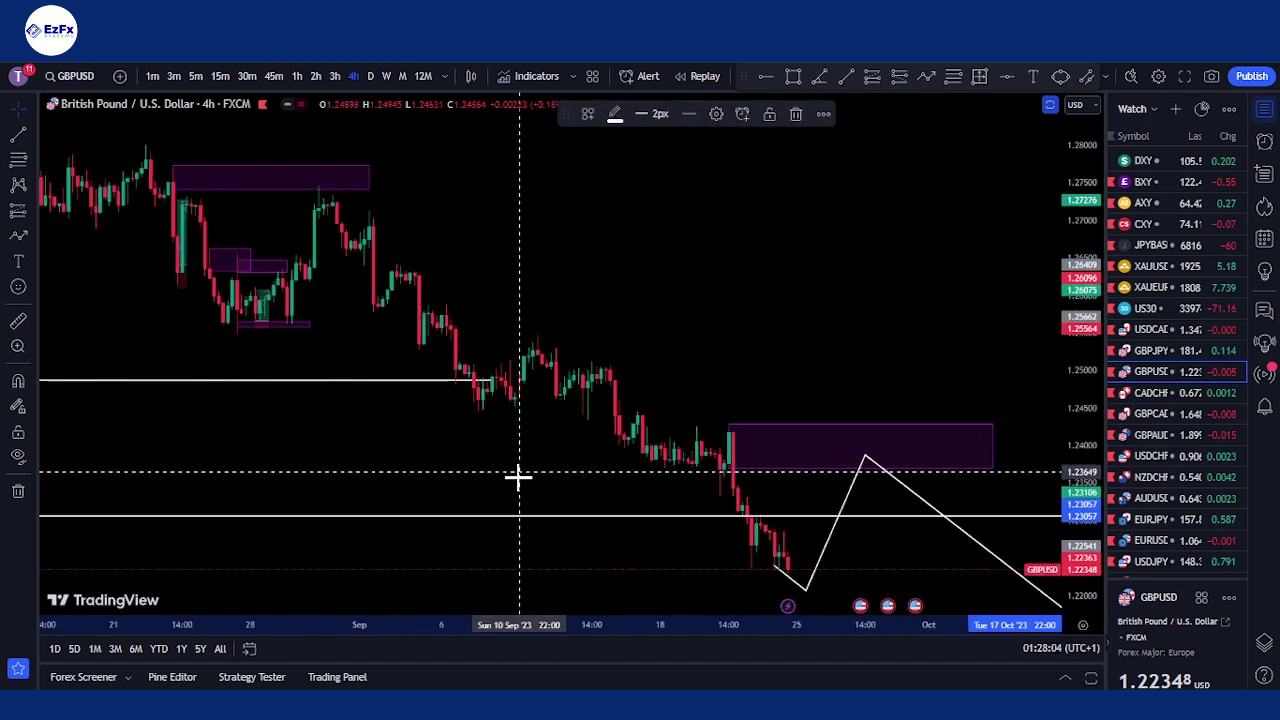
# Switch GBPUSD to the daily timeframe and lower the projected path's peak to the 1.23057 line
pyautogui.click(370, 76)
pyautogui.scroll(3, 608, 303)
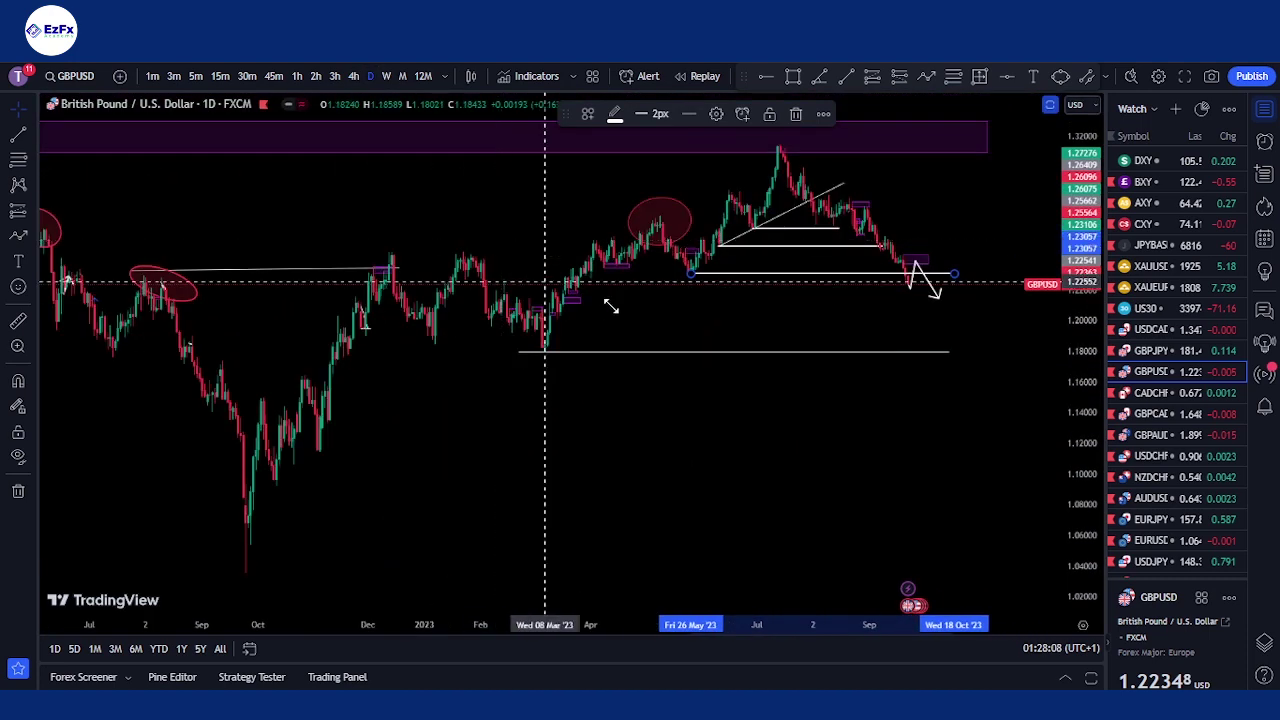
pyautogui.scroll(3, 727, 299)
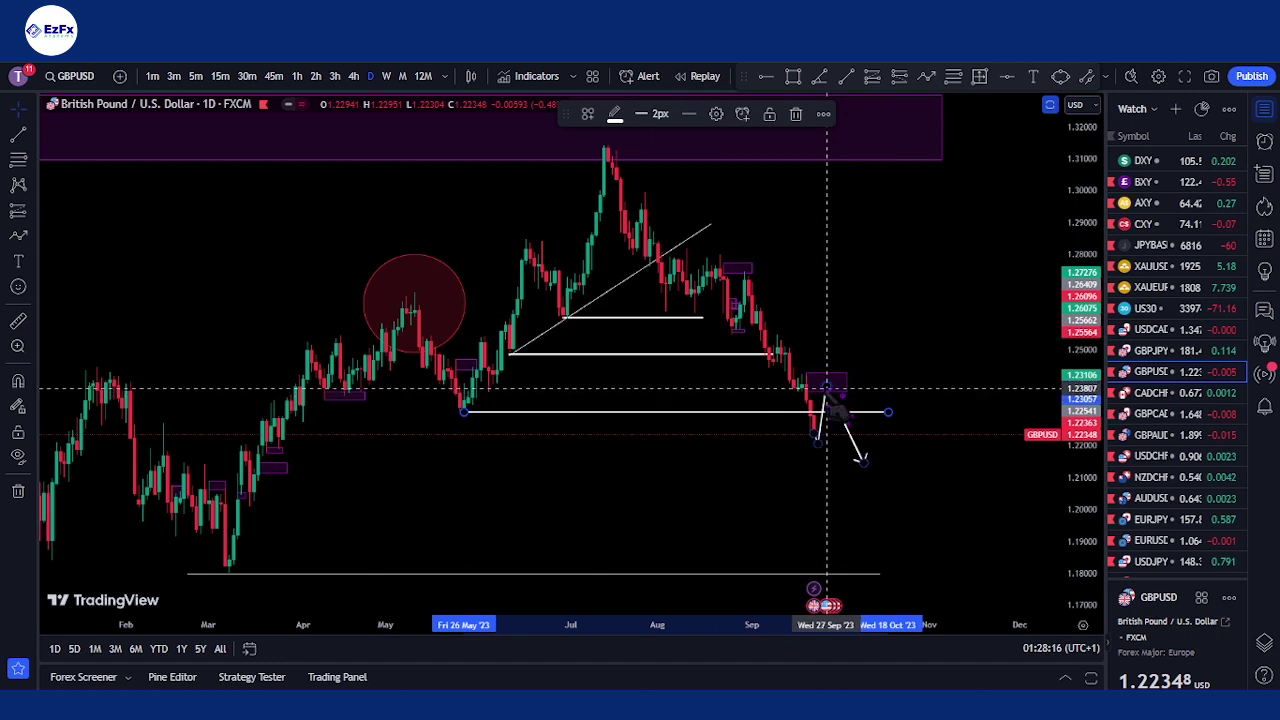
pyautogui.press('Escape')
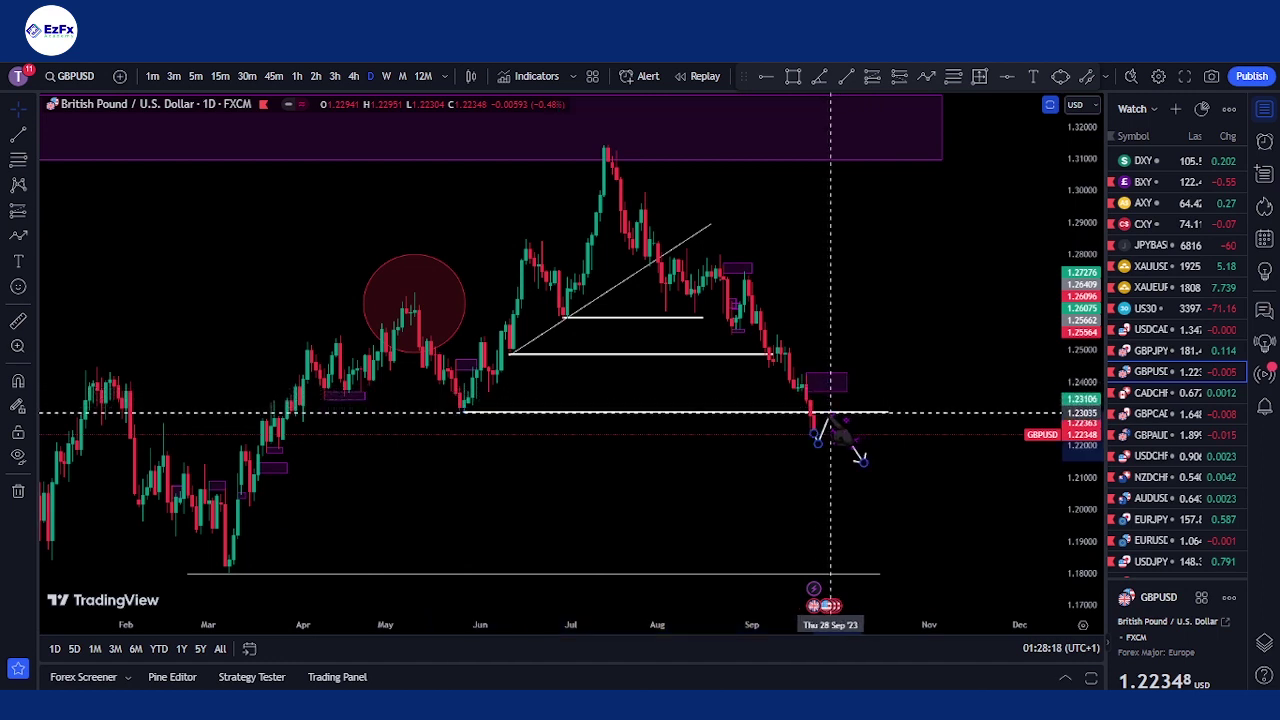
pyautogui.click(830, 412)
pyautogui.click(888, 411)
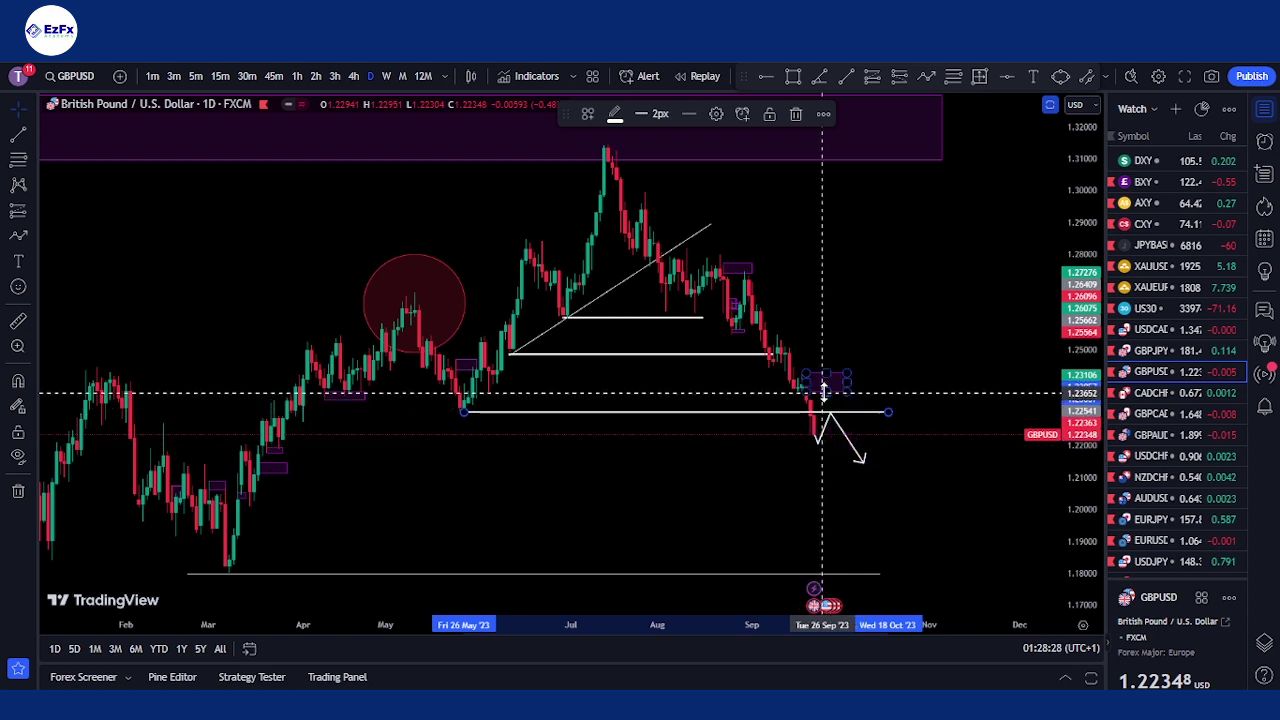
# Raise the projected path's peak to about 1.2368 at the supply zone's lower edge, and check the 1.23057 line and the zone
pyautogui.moveTo(830, 416); pyautogui.dragTo(831, 392)
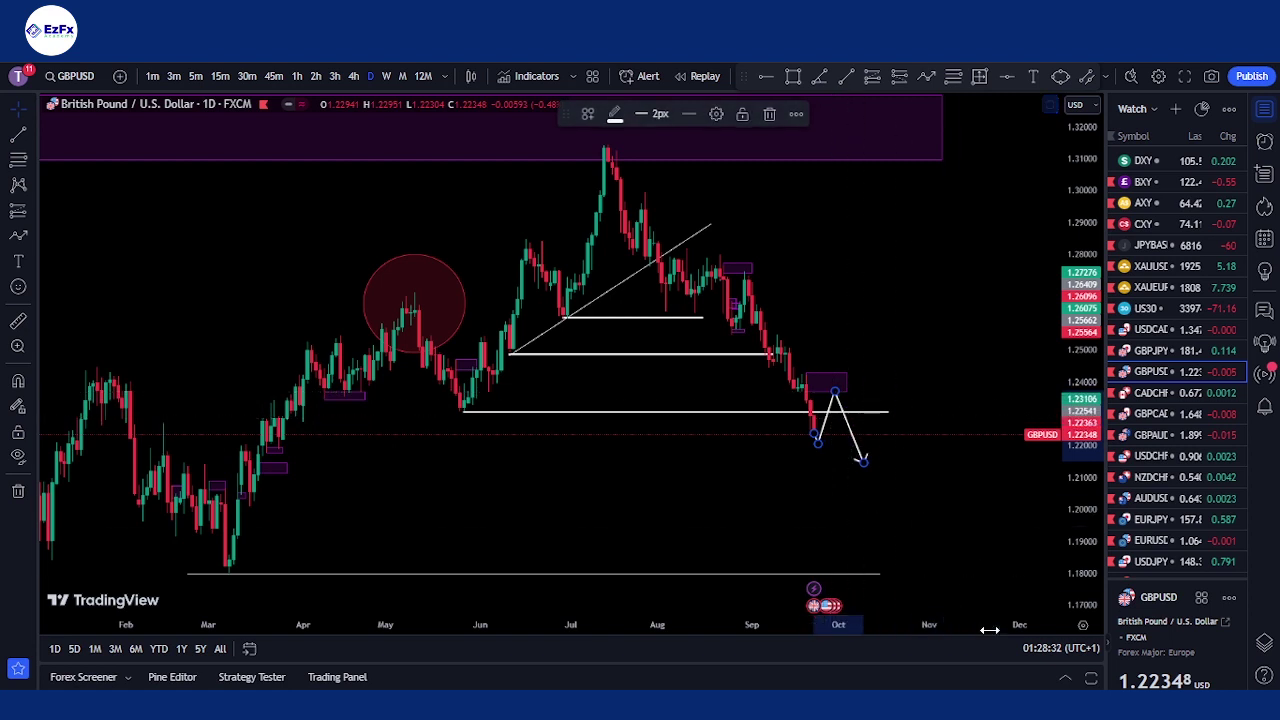
pyautogui.click(908, 494)
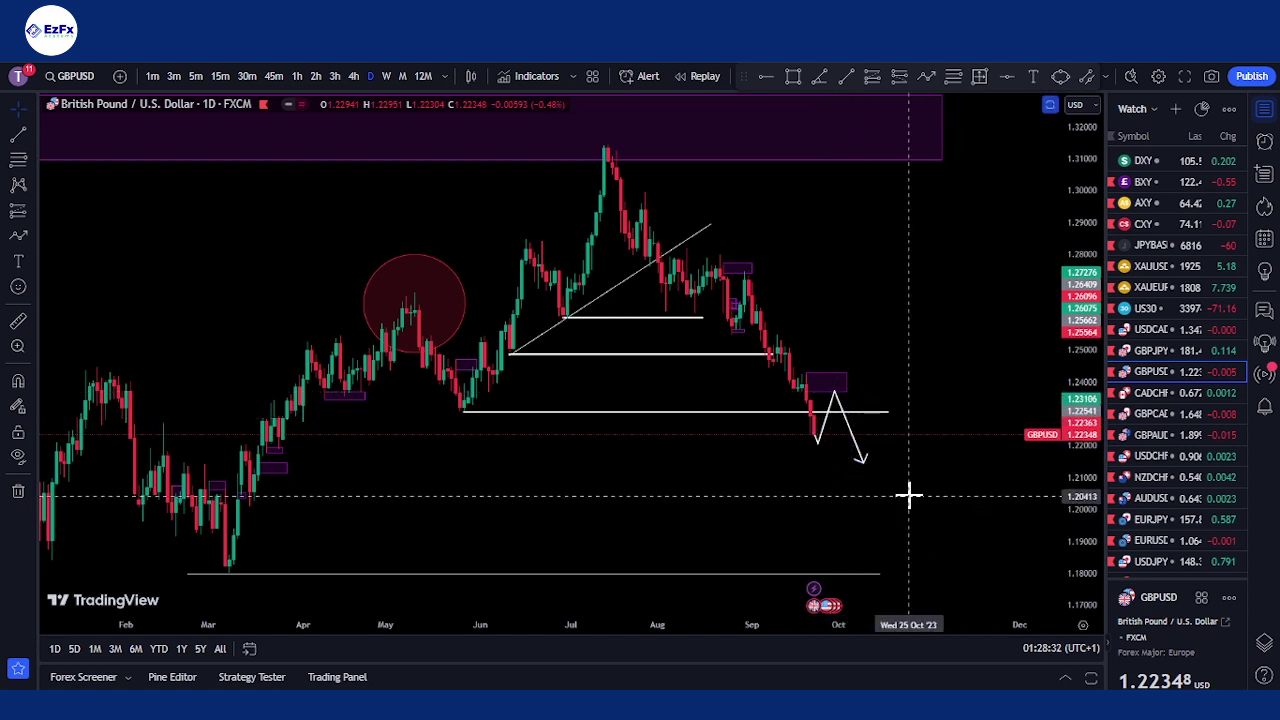
pyautogui.click(884, 412)
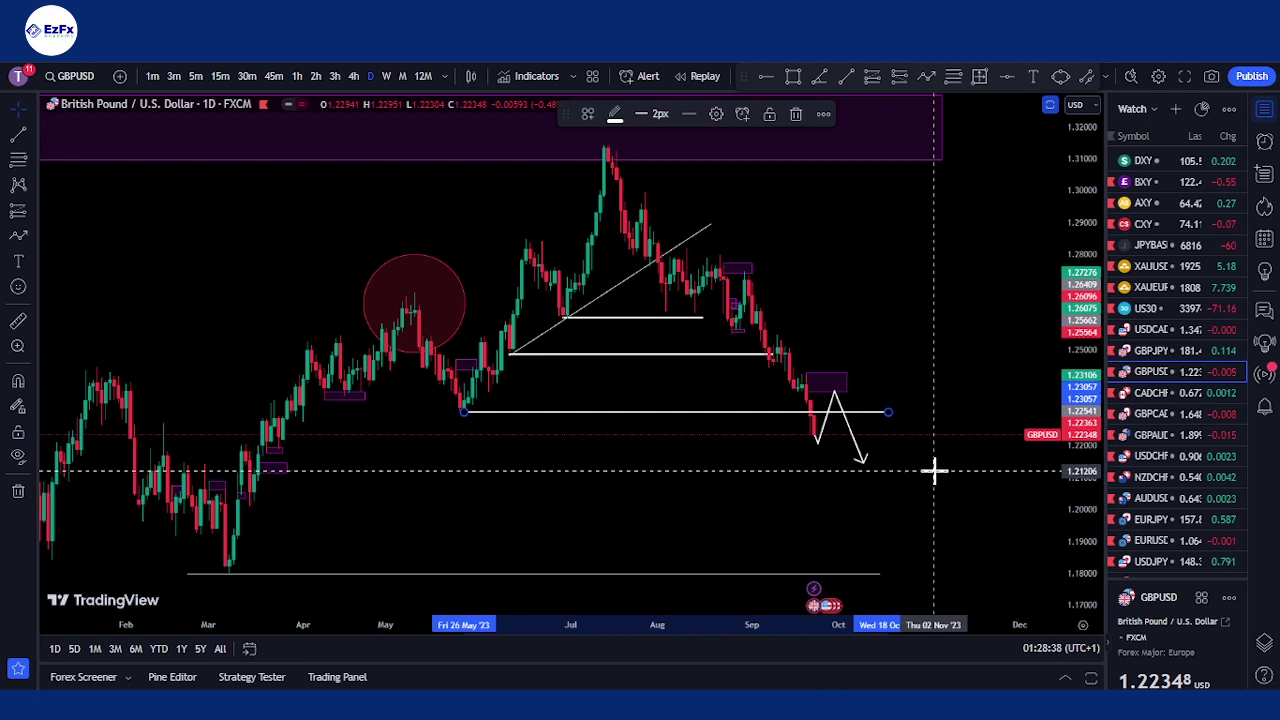
pyautogui.click(828, 382)
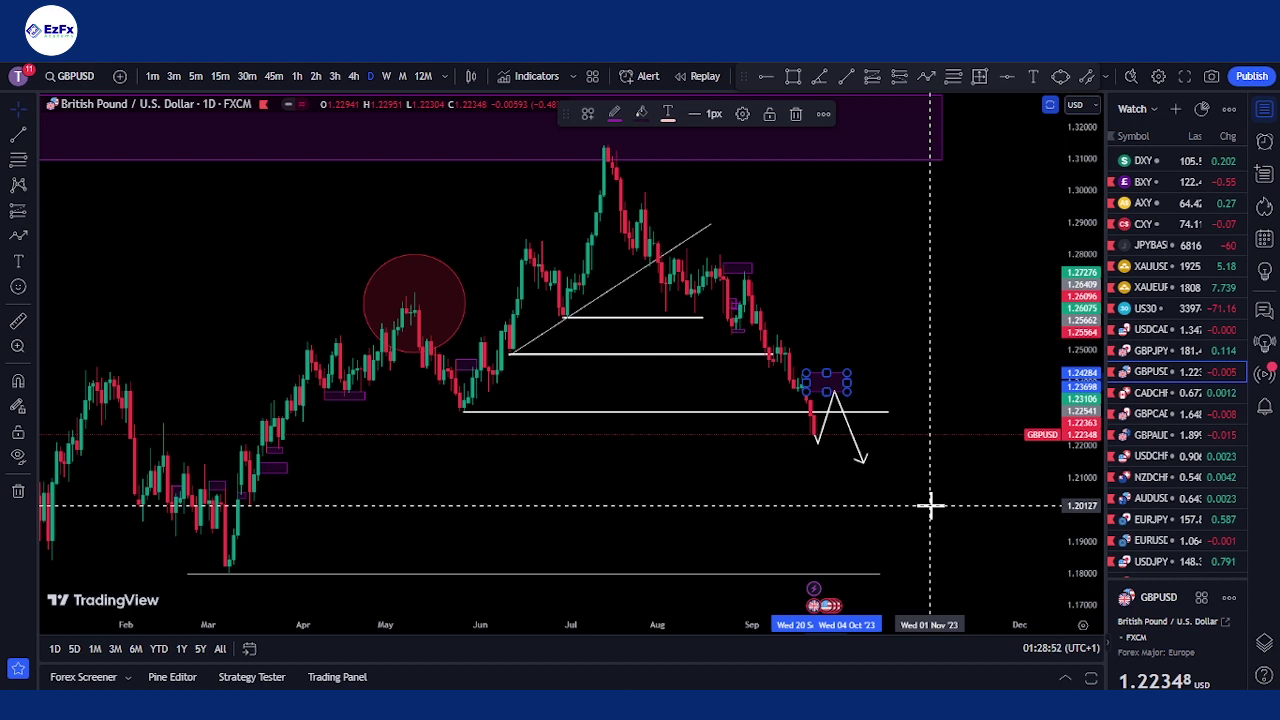
# Search for the symbol AUDUSD and open its daily chart at the September price action
pyautogui.write('AUDUSD')
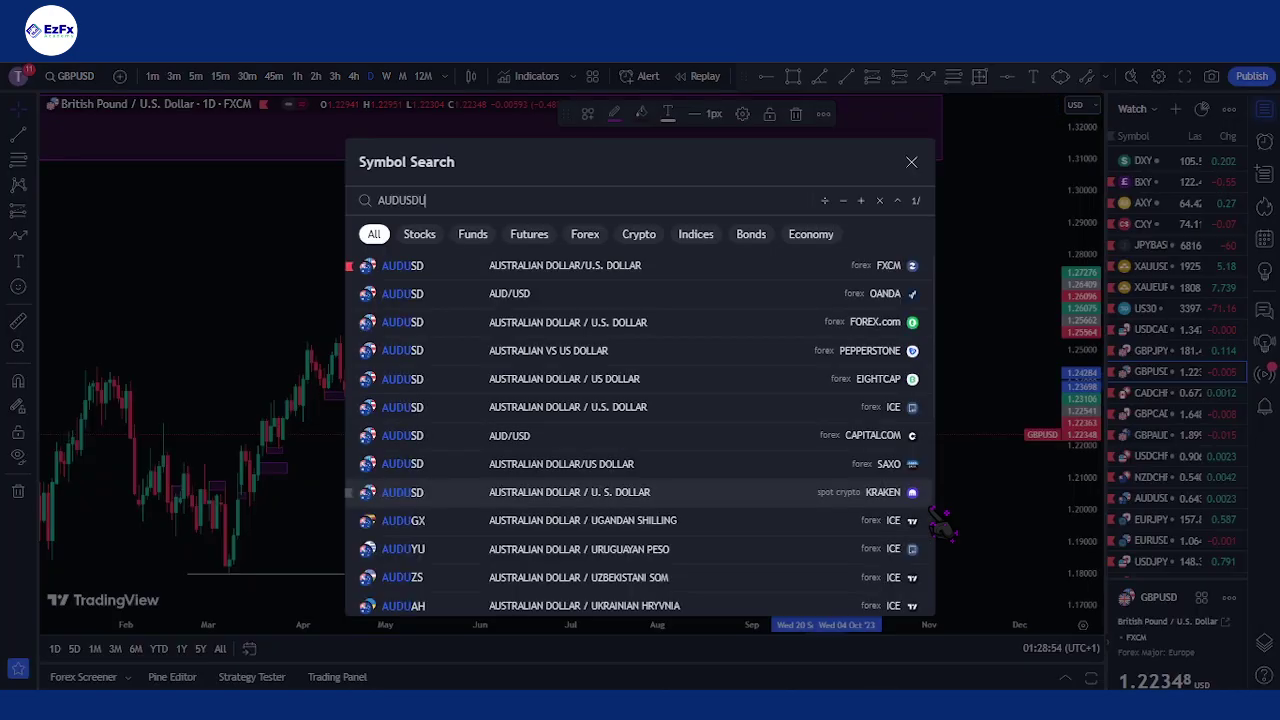
pyautogui.press('Return')
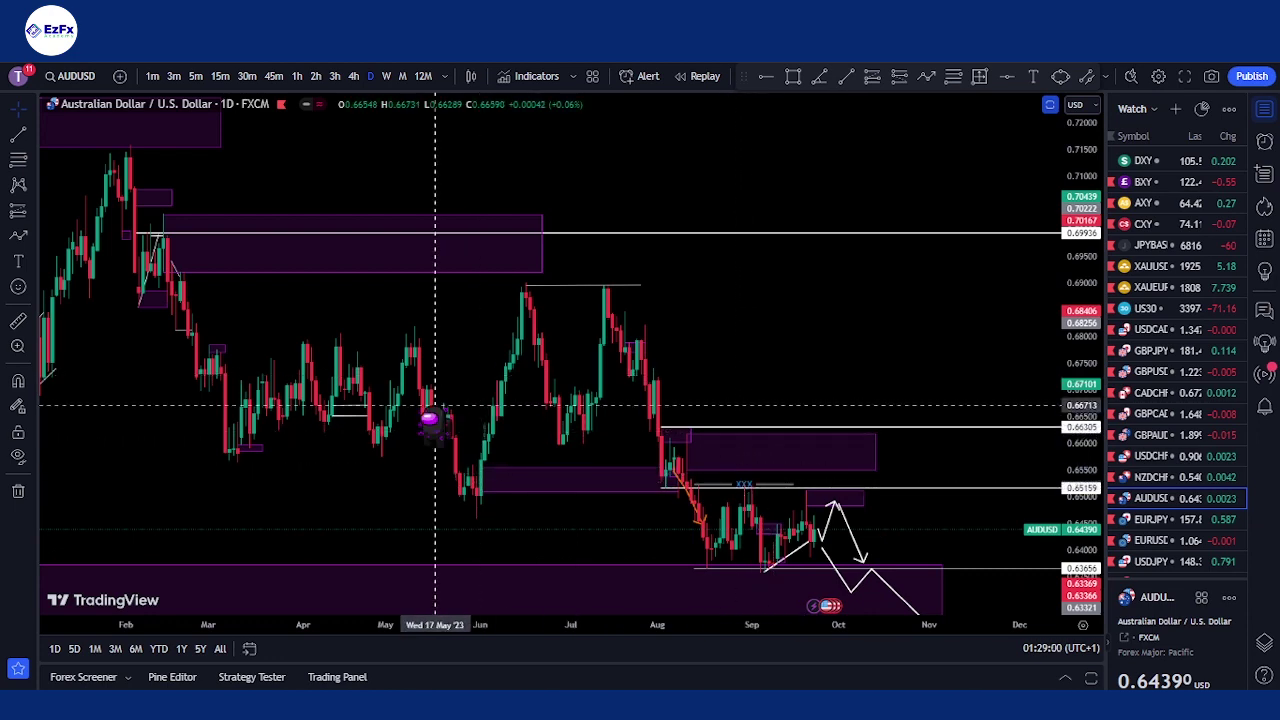
pyautogui.scroll(5, 451, 403)
pyautogui.scroll(2, 538, 461)
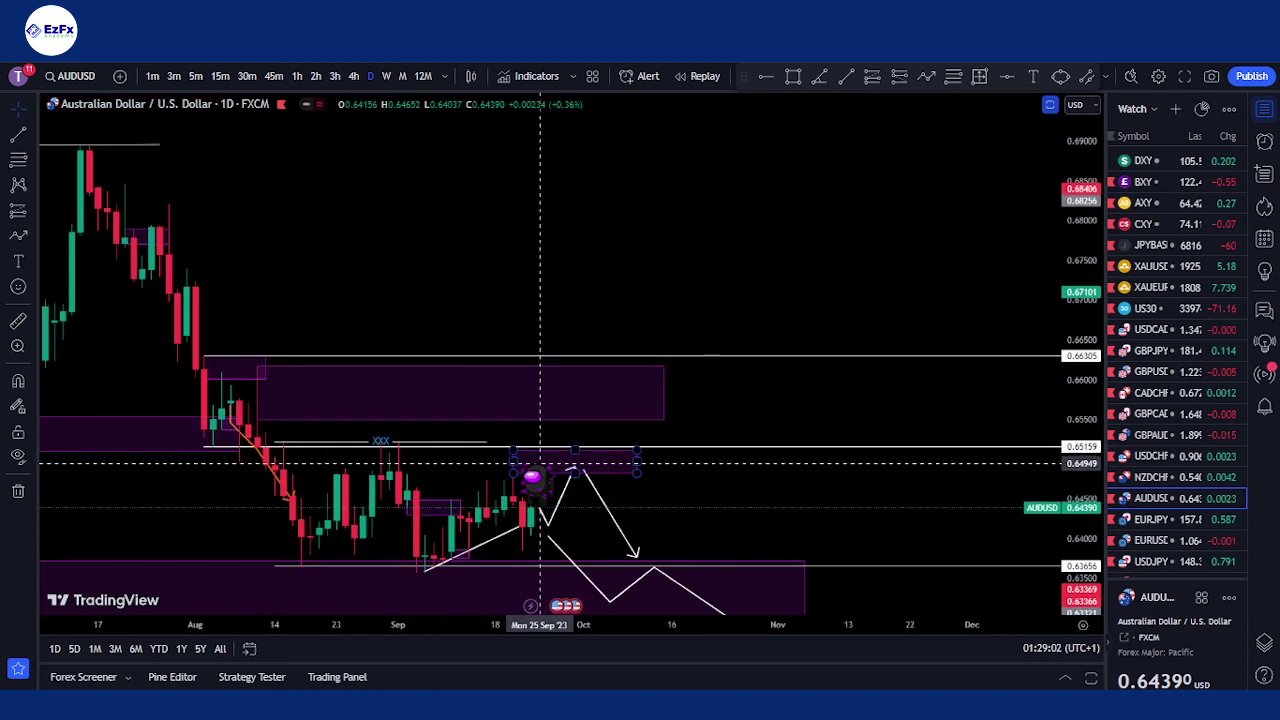
# Switch AUDUSD to the 4-hour timeframe and show the August–September range with its zones and projected paths
pyautogui.click(353, 76)
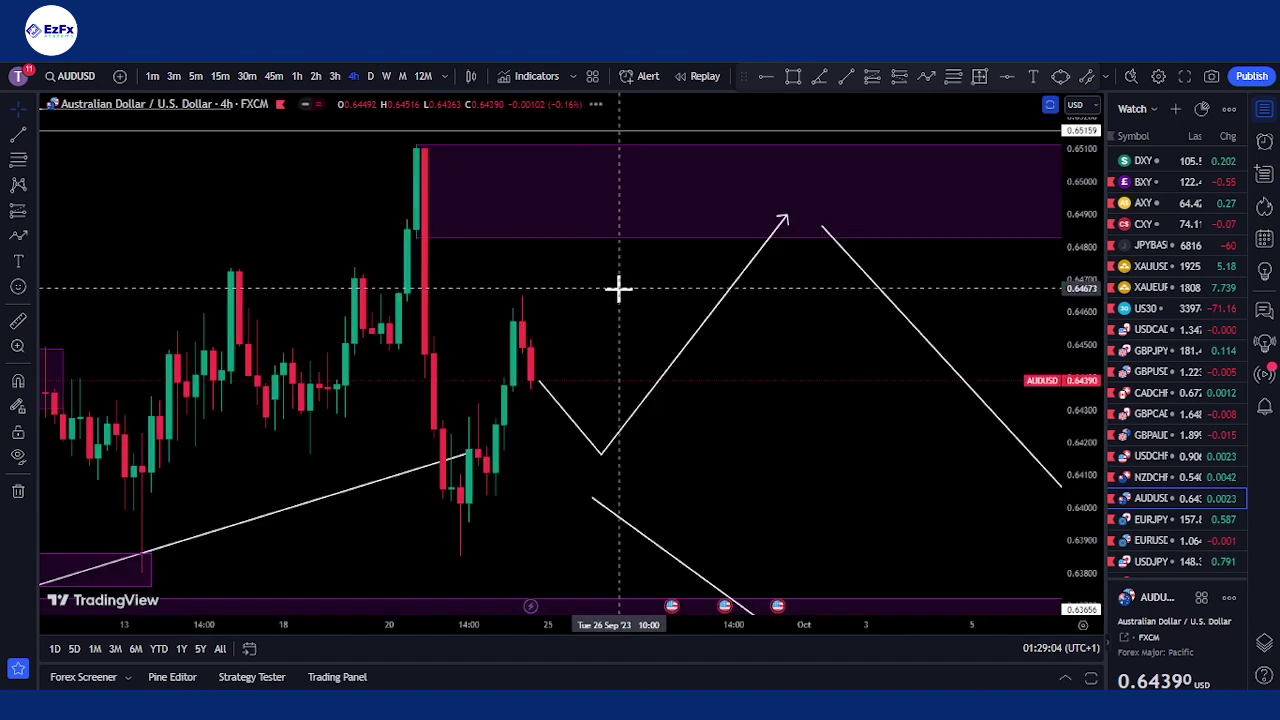
pyautogui.scroll(-2, 655, 484)
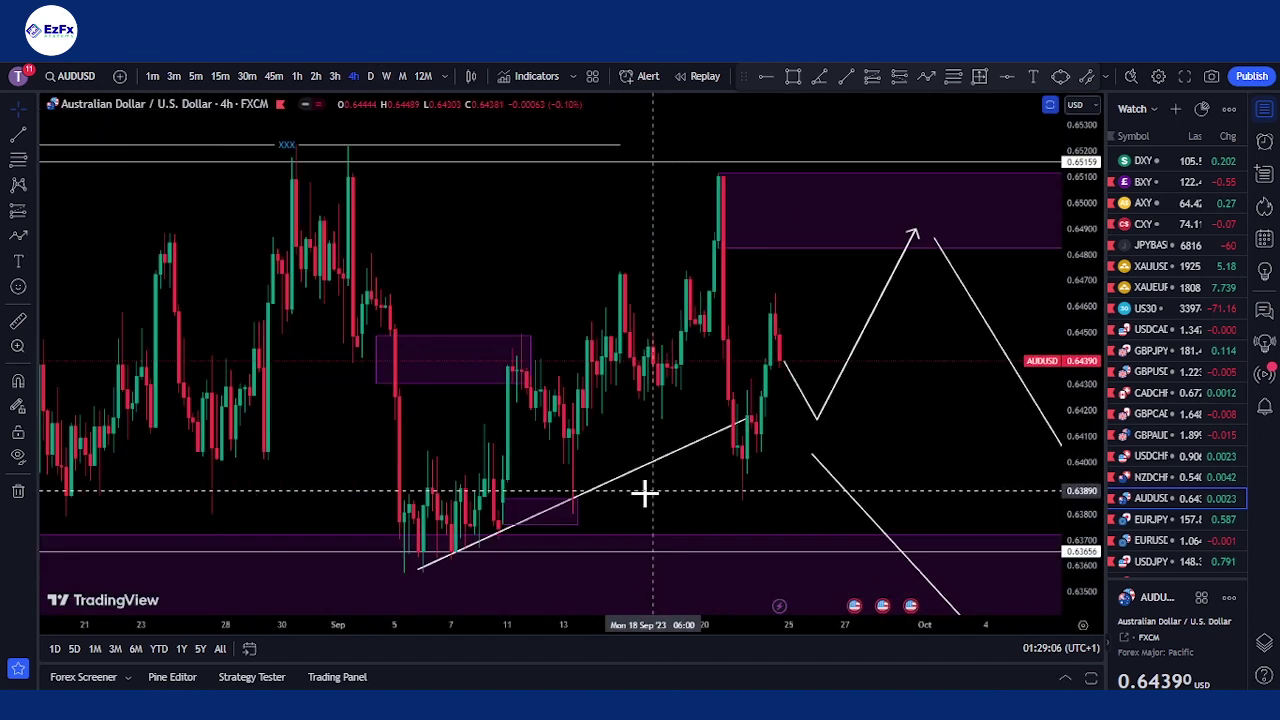
pyautogui.scroll(-2, 746, 445)
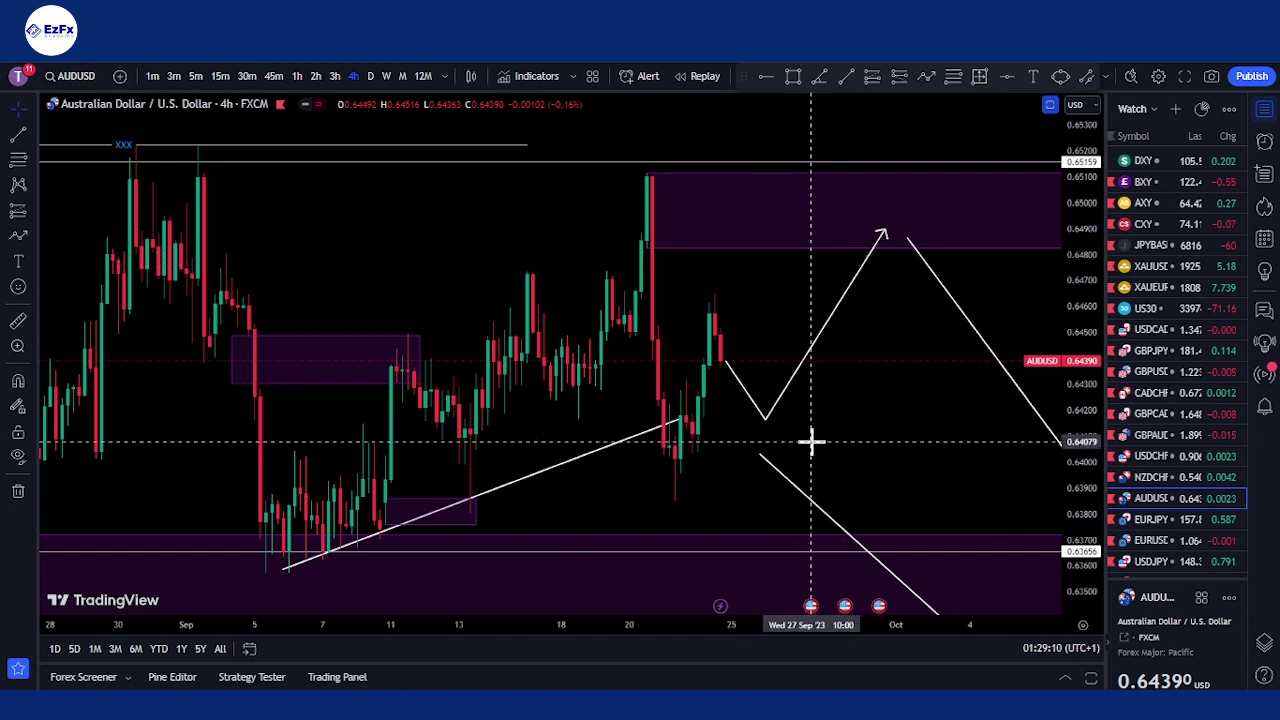
pyautogui.scroll(-2, 777, 468)
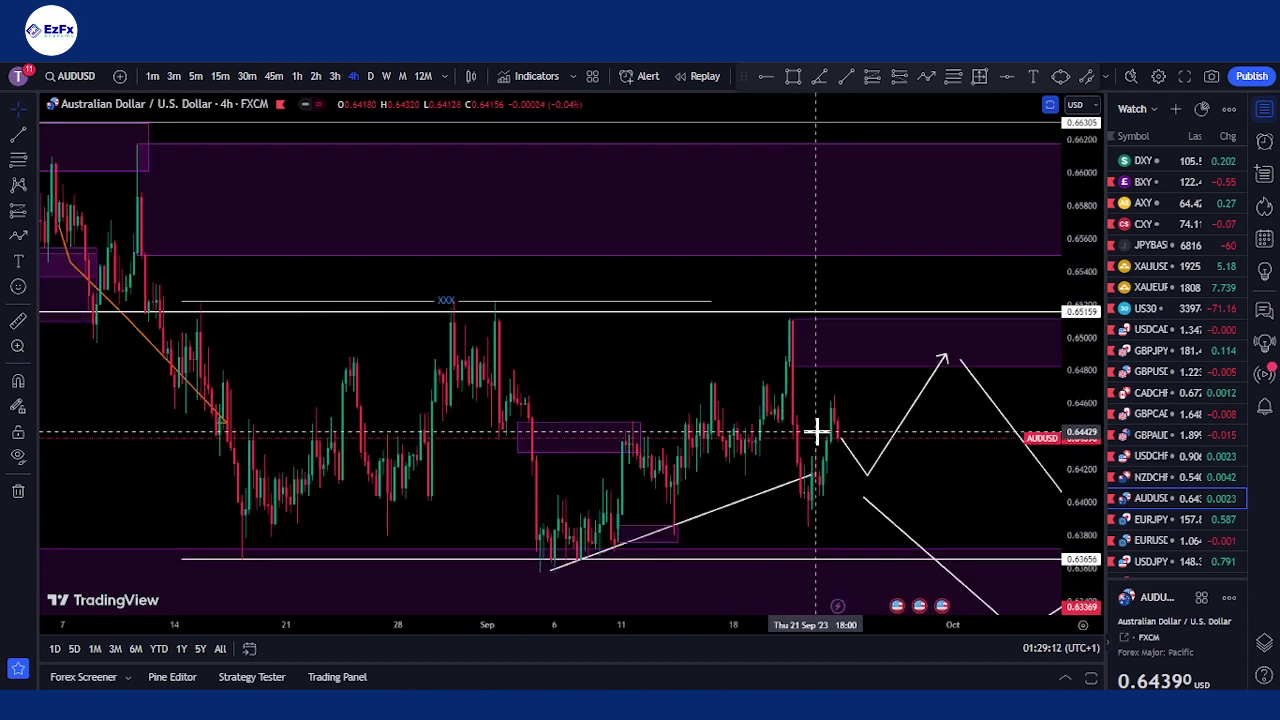
pyautogui.scroll(-3, 817, 429)
pyautogui.moveTo(949, 275); pyautogui.dragTo(711, 231)
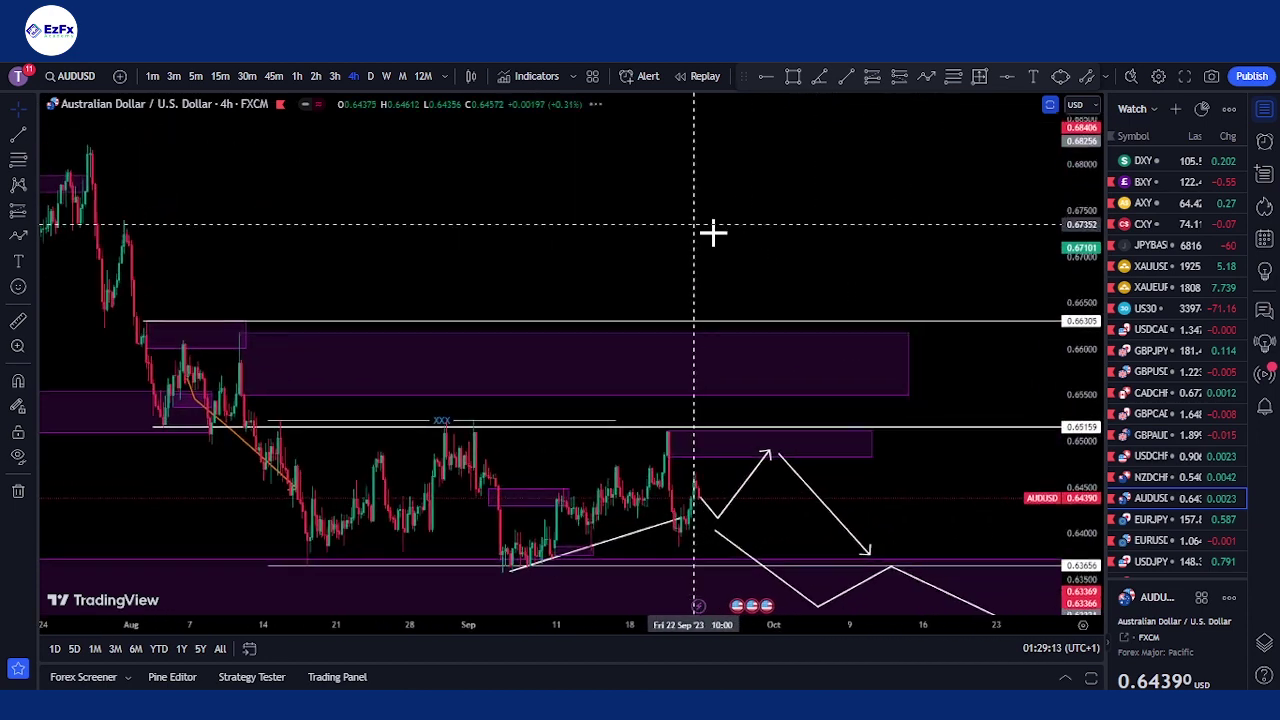
# Delete the falling arrow from the supply zone and the lower projected path crossing the 0.63656 line
pyautogui.click(838, 527)
pyautogui.press('Delete')
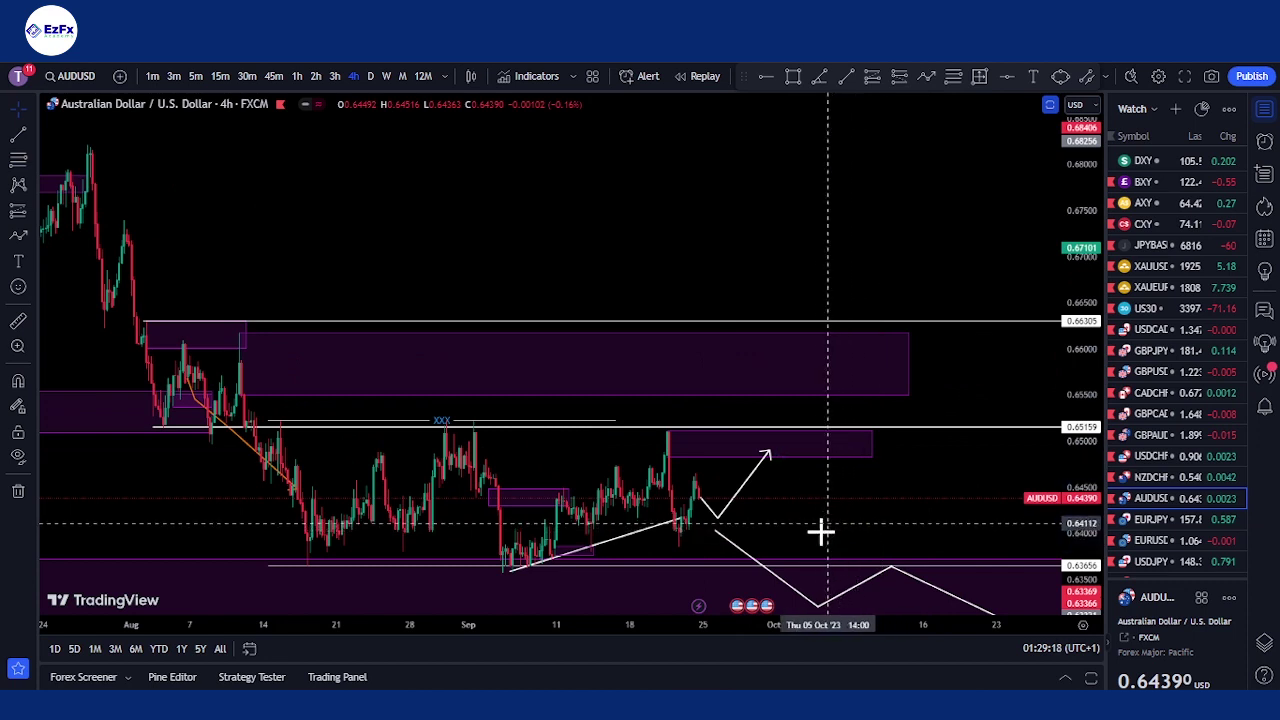
pyautogui.click(737, 545)
pyautogui.press('Delete')
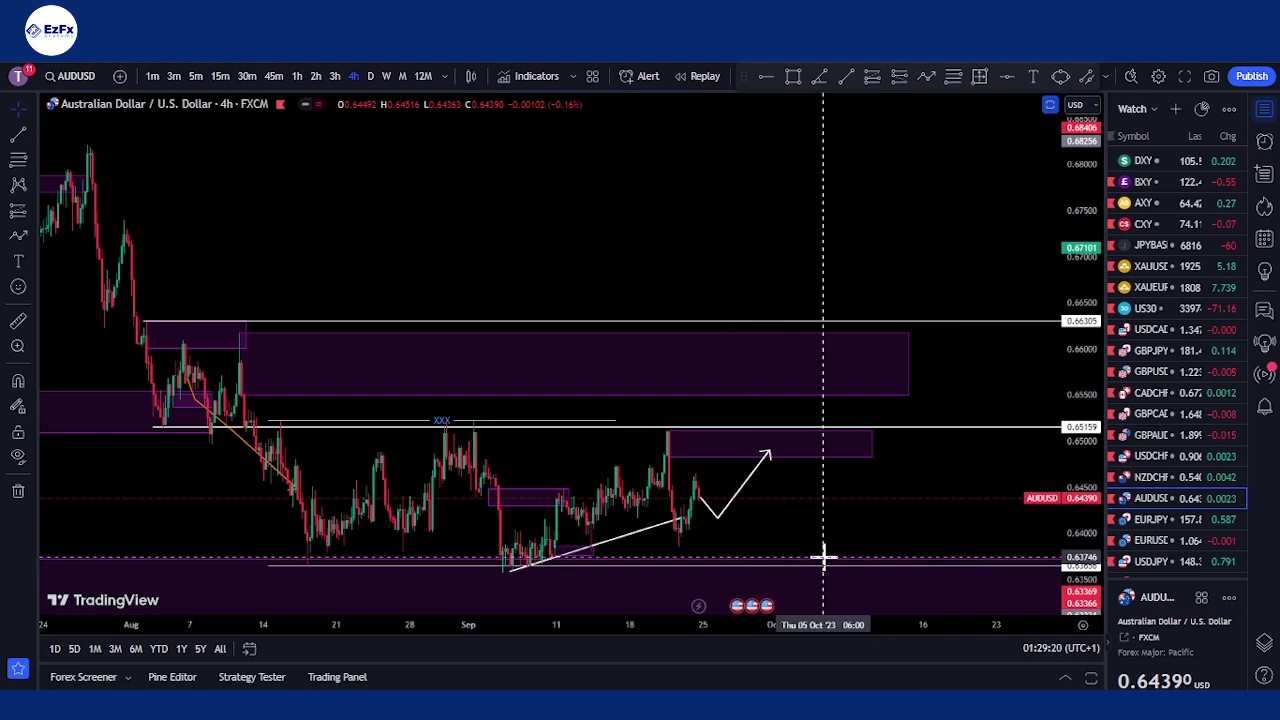
# Examine the rising trendline from the early September low and the supply zone just below the 0.65159 line
pyautogui.scroll(3, 823, 557)
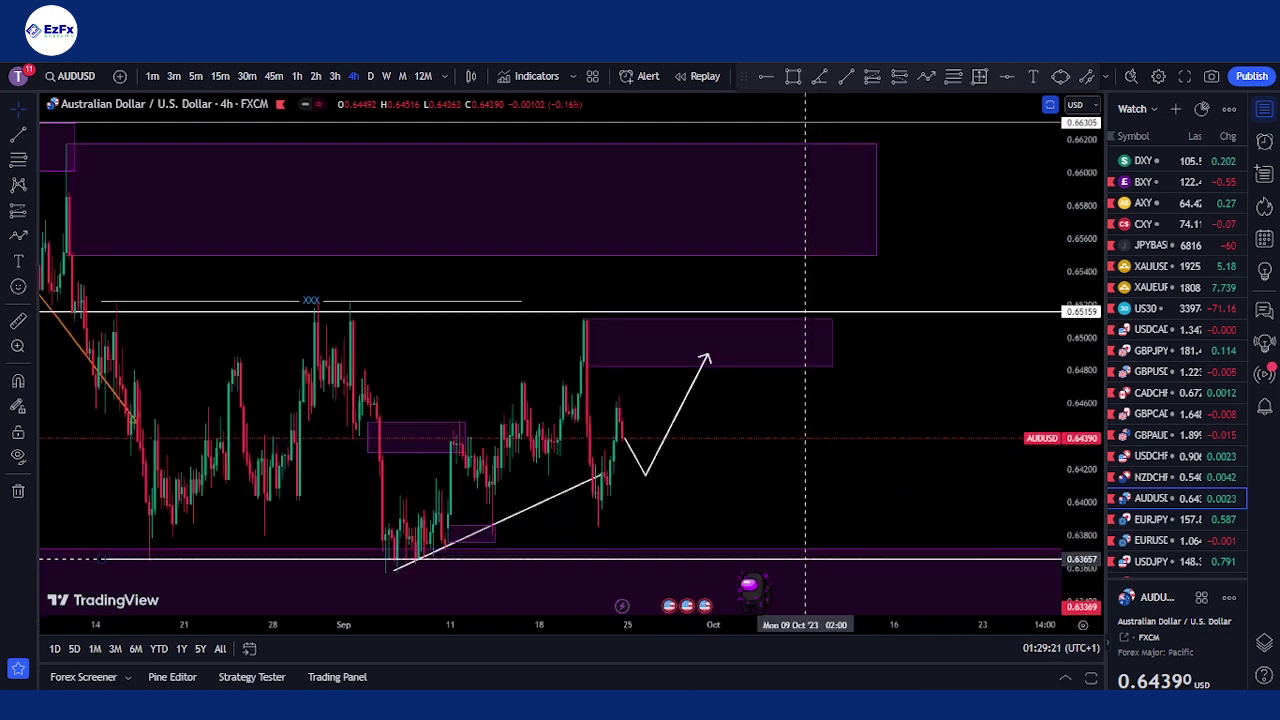
pyautogui.click(542, 512)
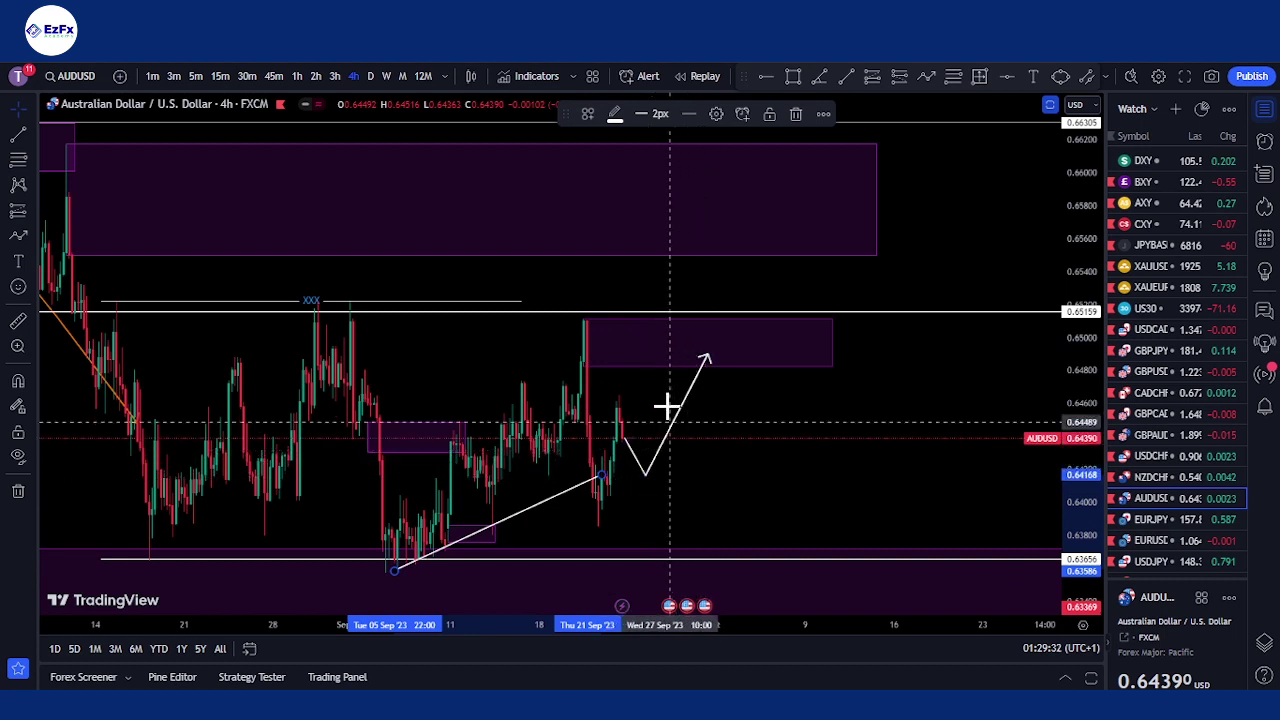
pyautogui.click(703, 400)
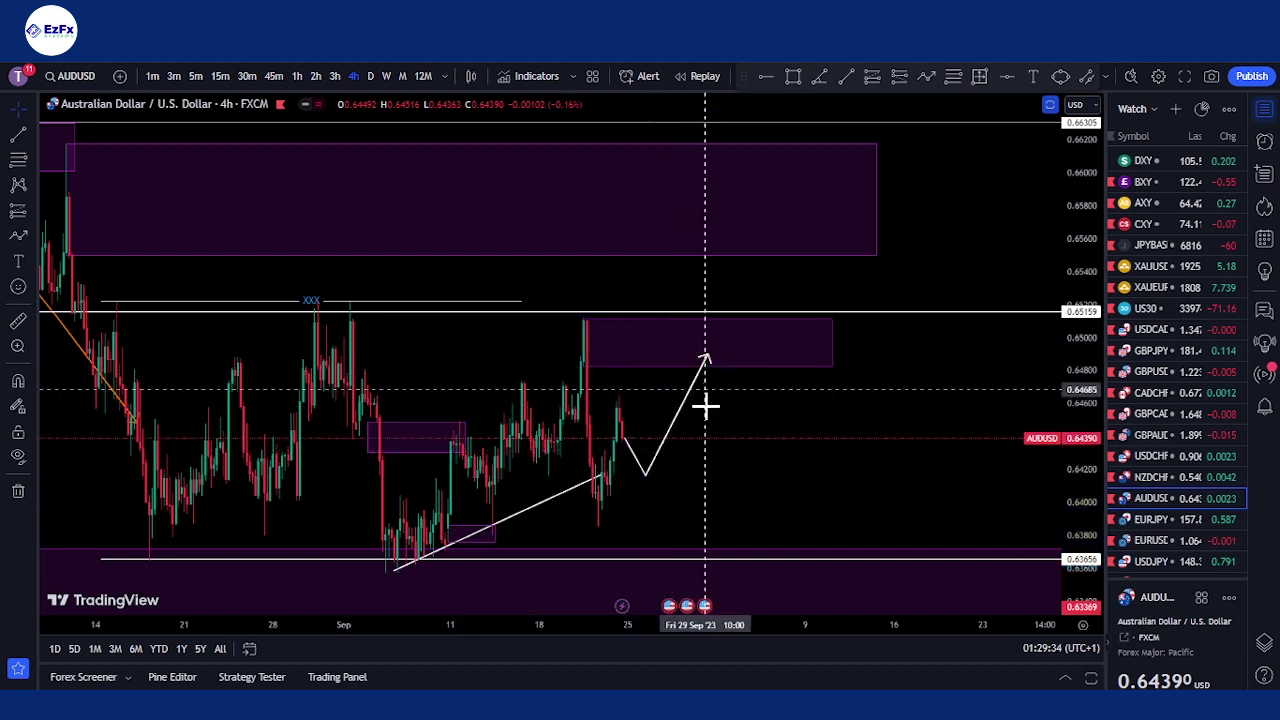
pyautogui.click(714, 364)
pyautogui.scroll(-3, 746, 423)
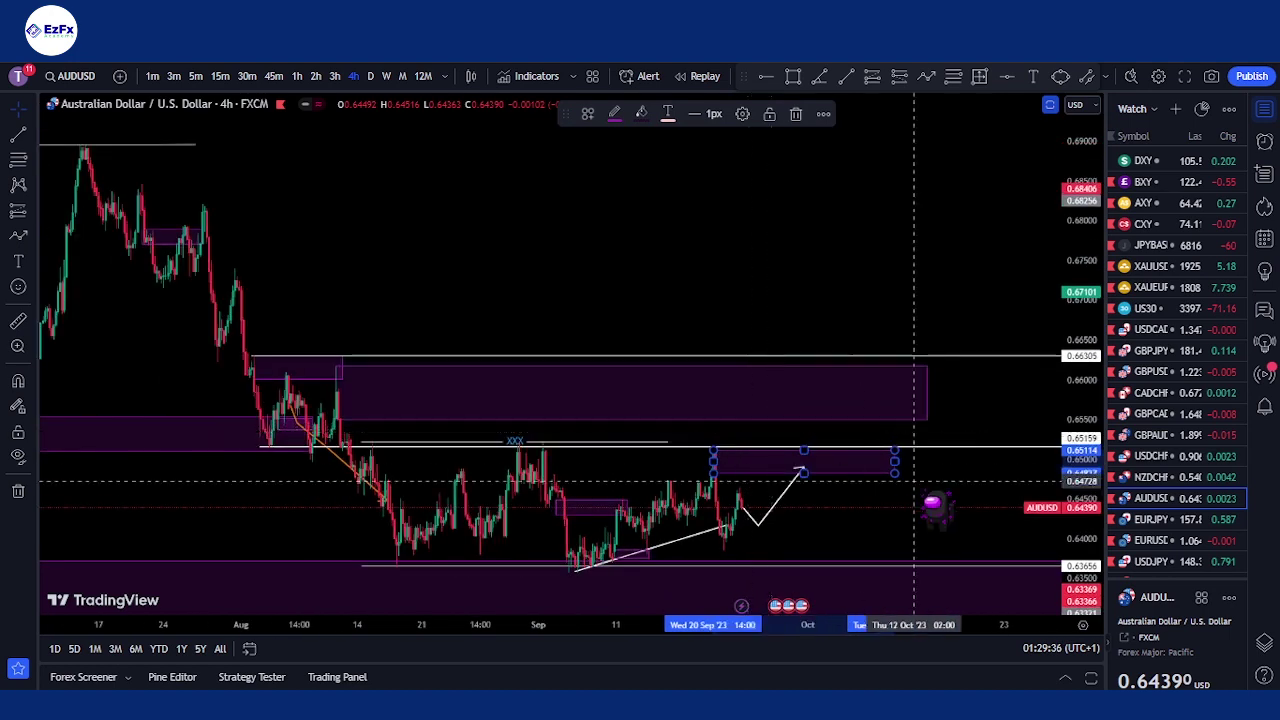
pyautogui.scroll(-2, 871, 284)
pyautogui.moveTo(914, 277); pyautogui.dragTo(791, 171)
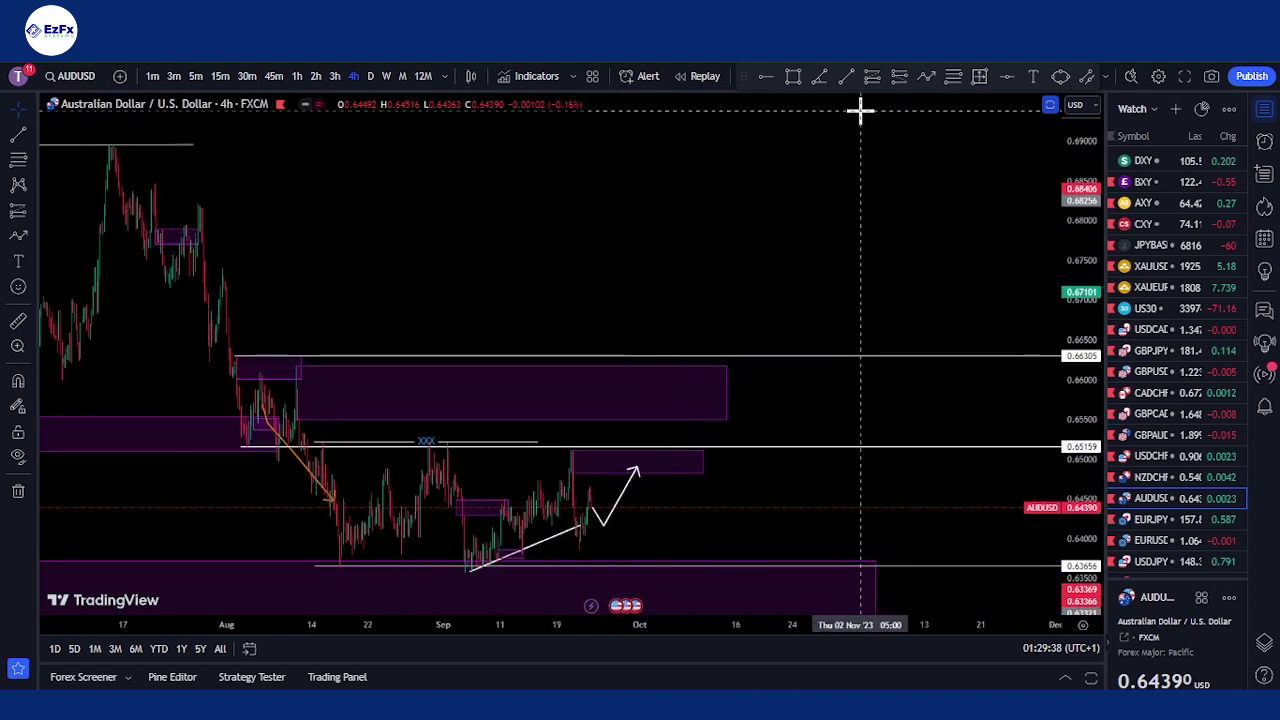
# Try a projected drop from about 0.6455 into the demand zone at about 0.633, and delete that arrow
pyautogui.click(926, 76)
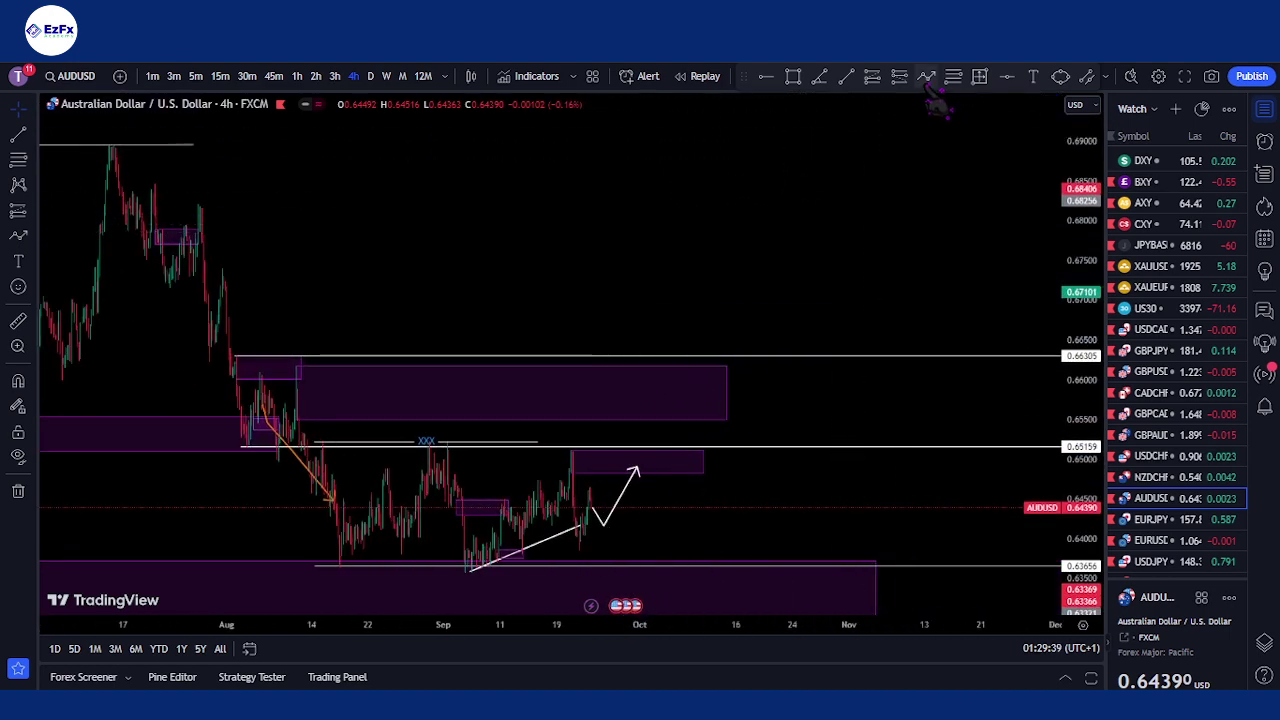
pyautogui.click(600, 495)
pyautogui.doubleClick(630, 592)
pyautogui.click(728, 528)
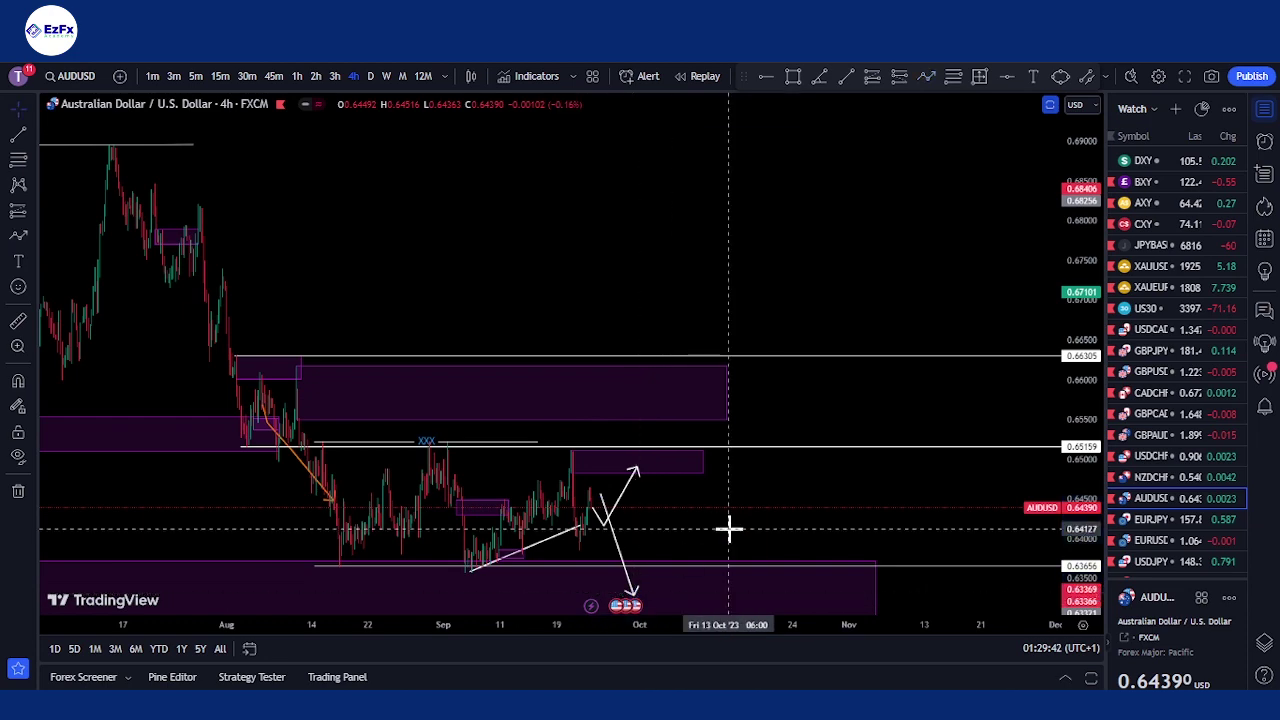
pyautogui.scroll(2, 786, 514)
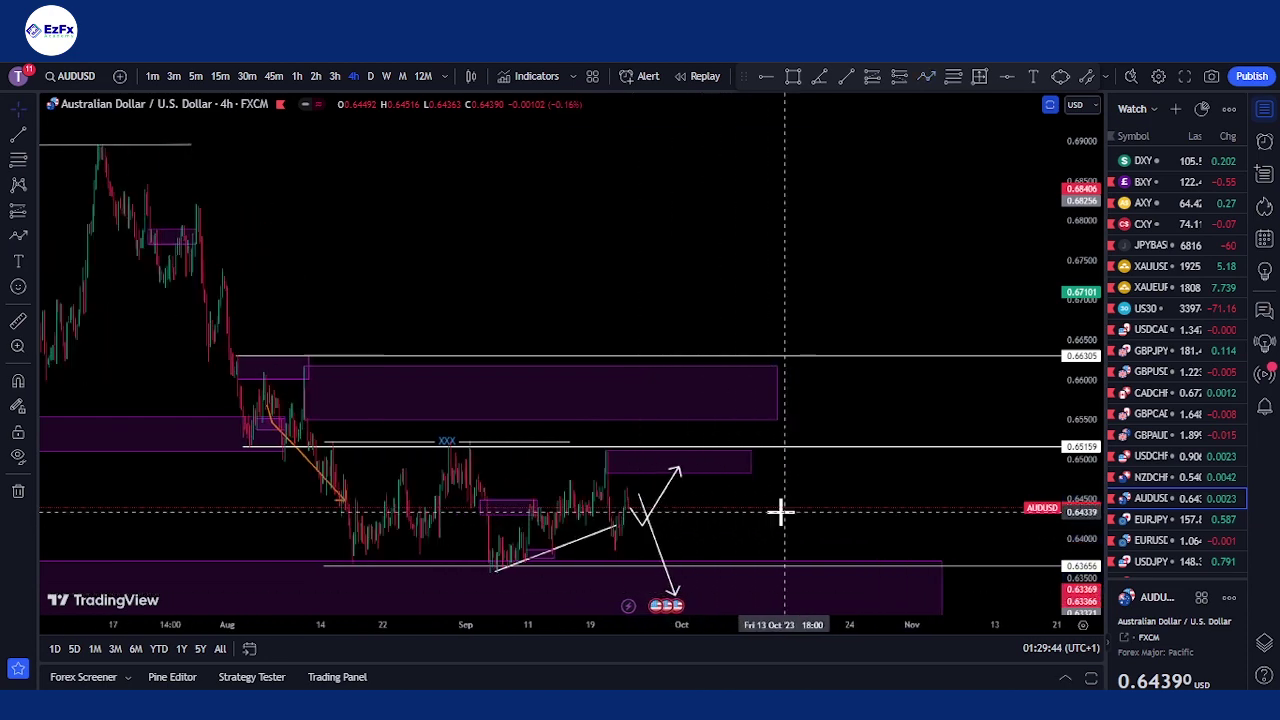
pyautogui.scroll(3, 651, 500)
pyautogui.scroll(-4, 857, 451)
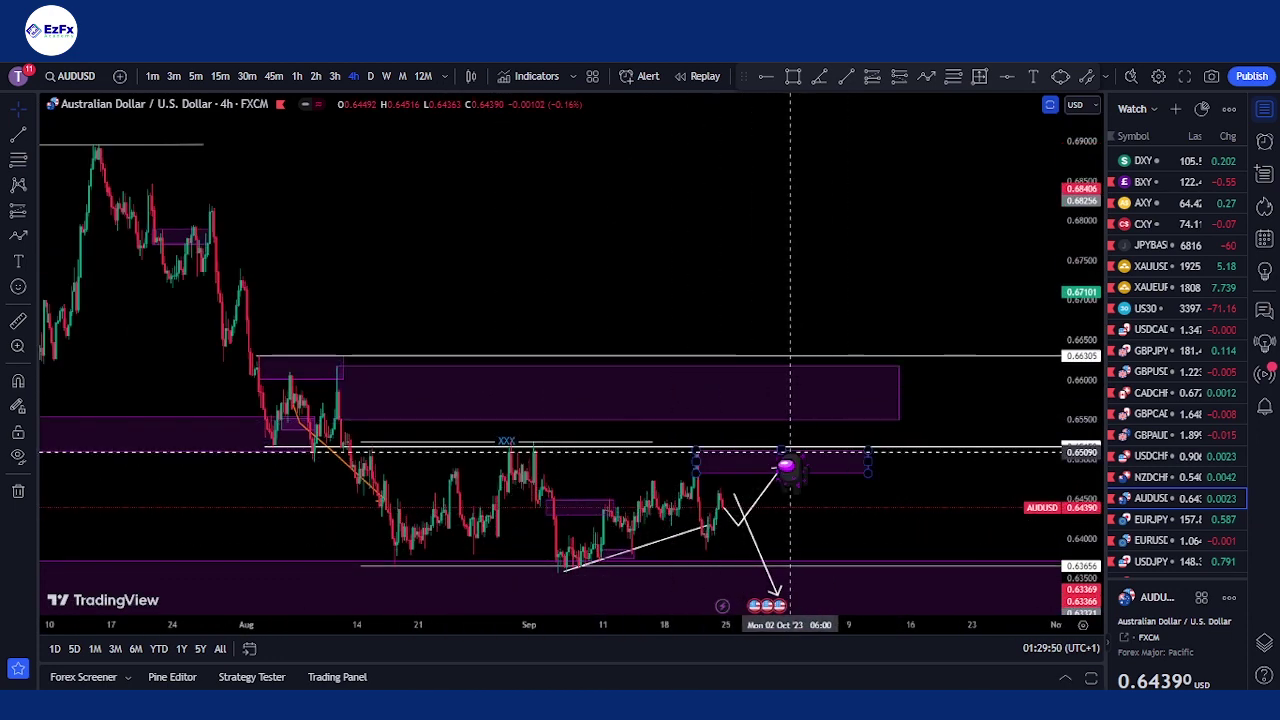
pyautogui.click(753, 546)
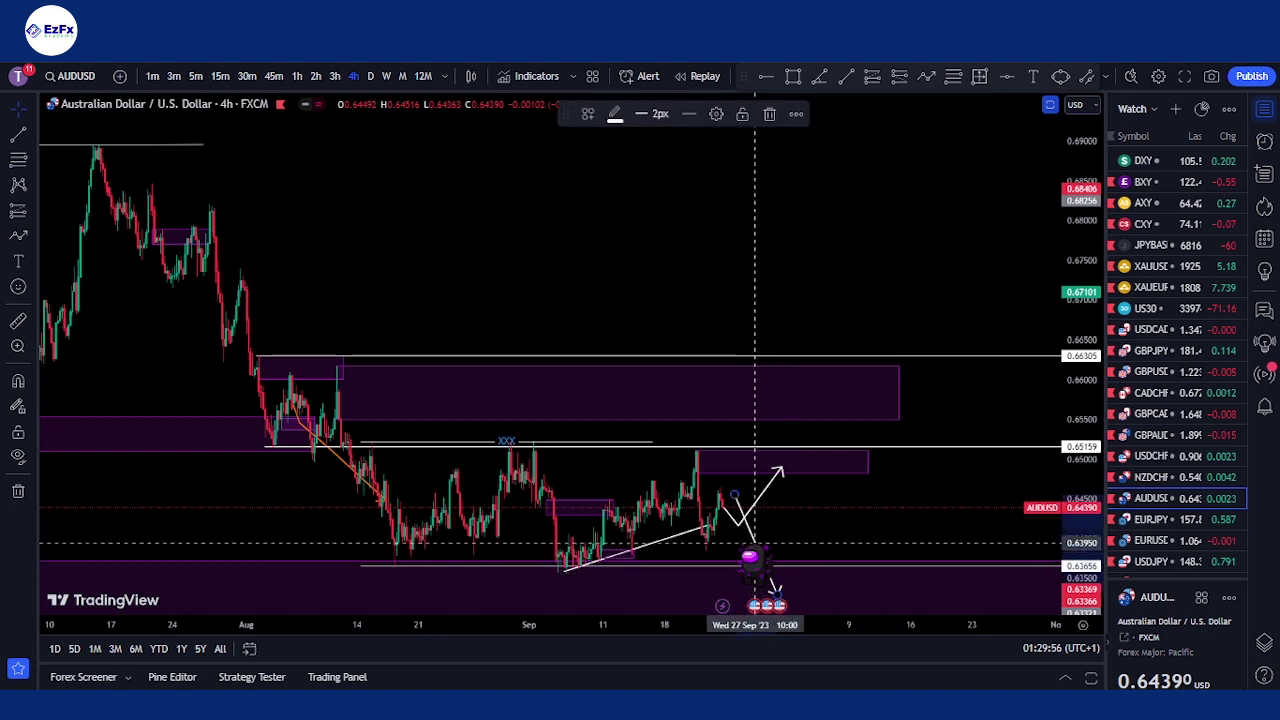
pyautogui.press('Delete')
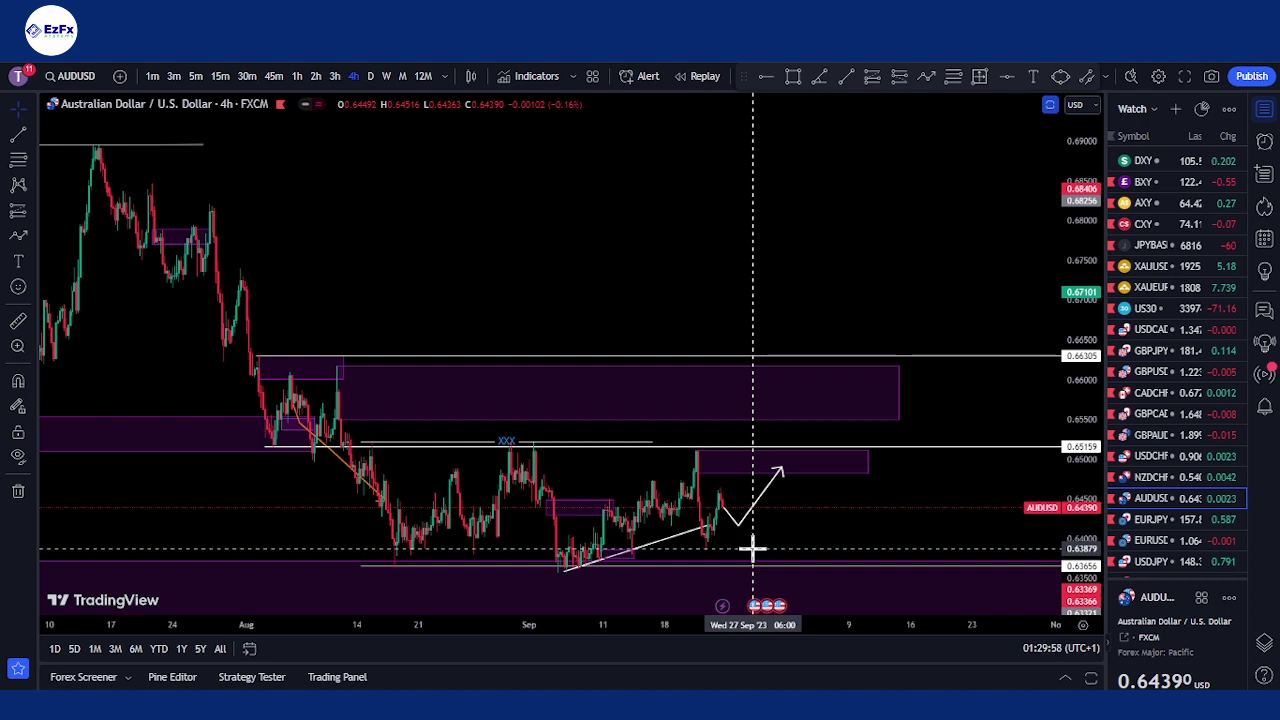
# Examine the supply zone below the 0.65159 line and the higher one between 0.66178 and 0.65497 against the wider AUDUSD decline
pyautogui.click(818, 470)
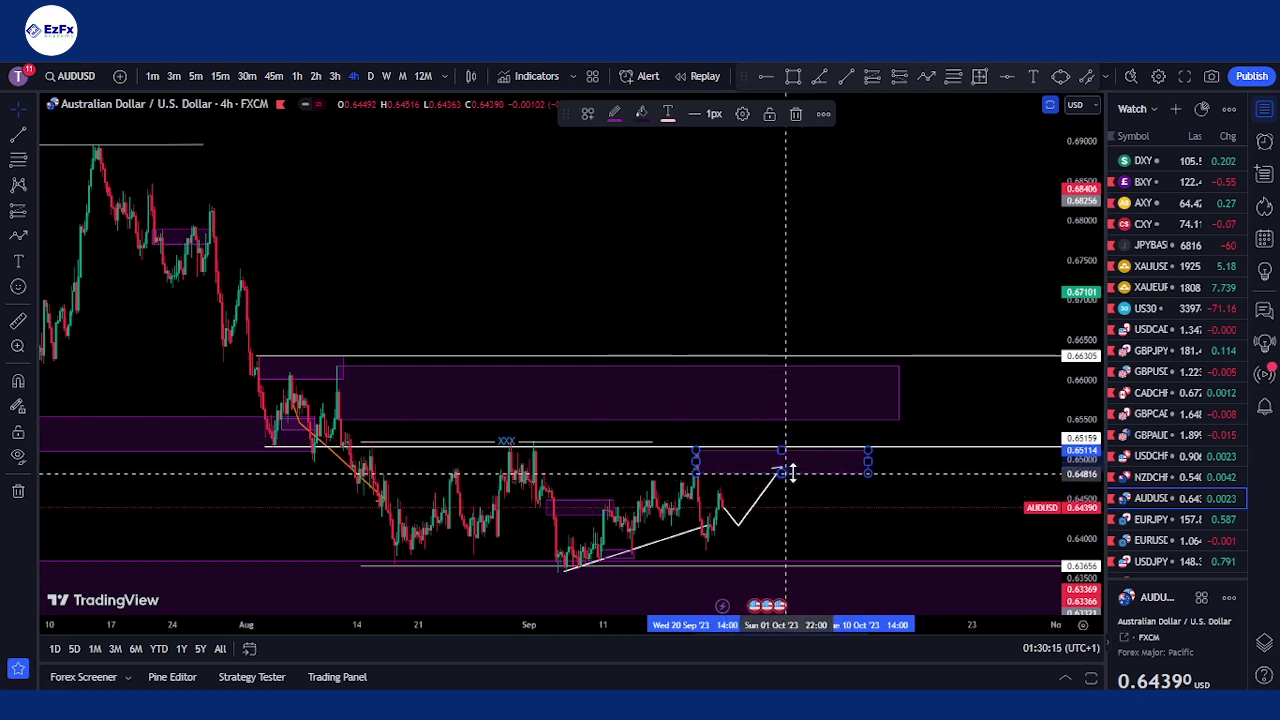
pyautogui.click(846, 477)
pyautogui.click(846, 475)
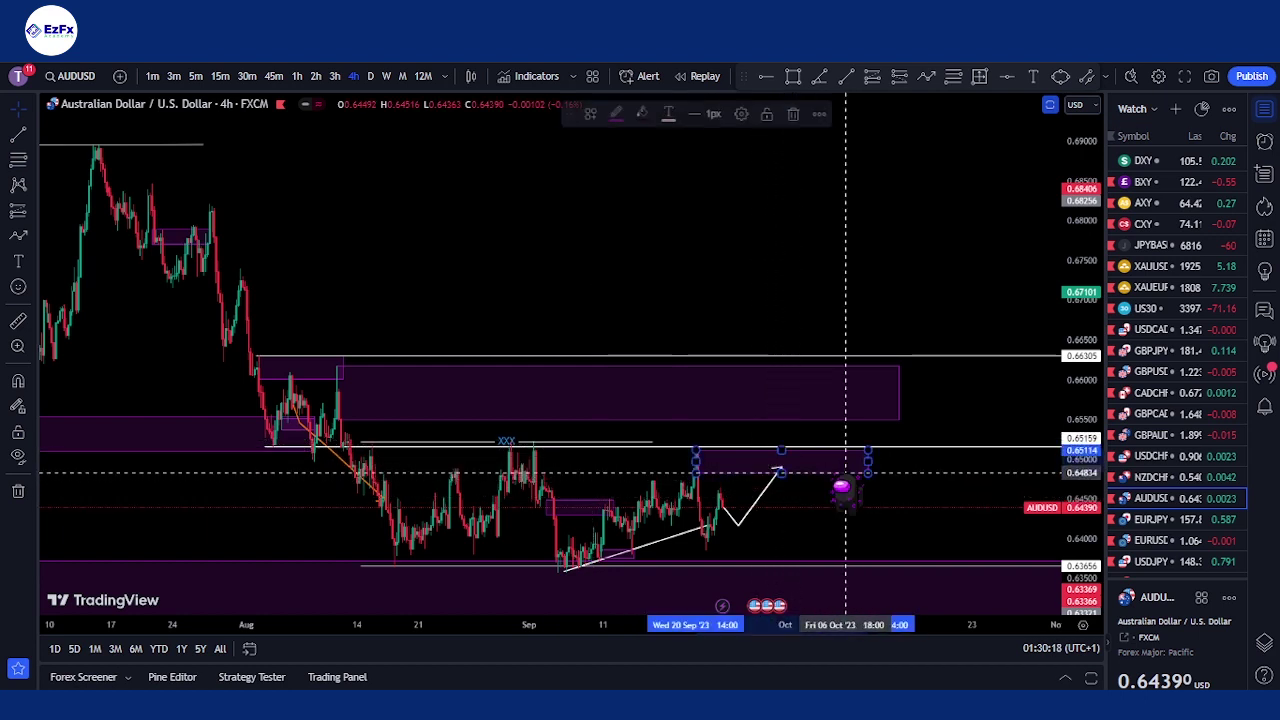
pyautogui.click(783, 418)
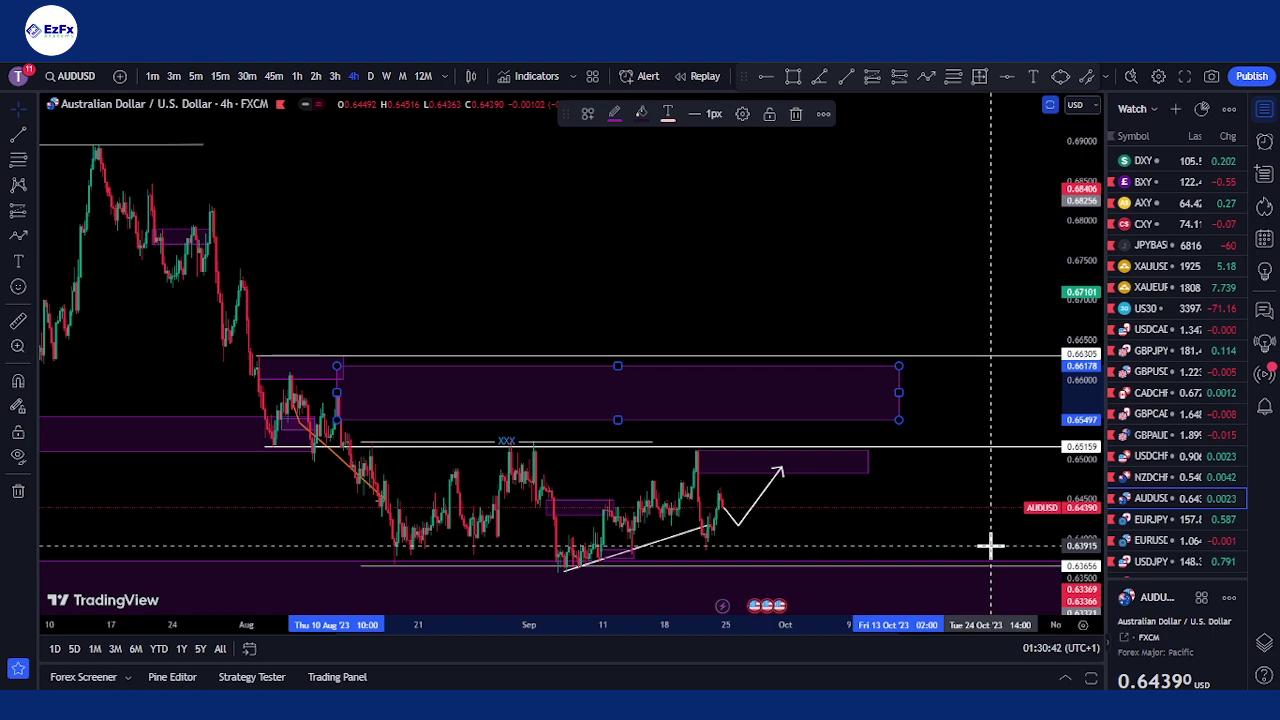
pyautogui.scroll(-3, 1011, 514)
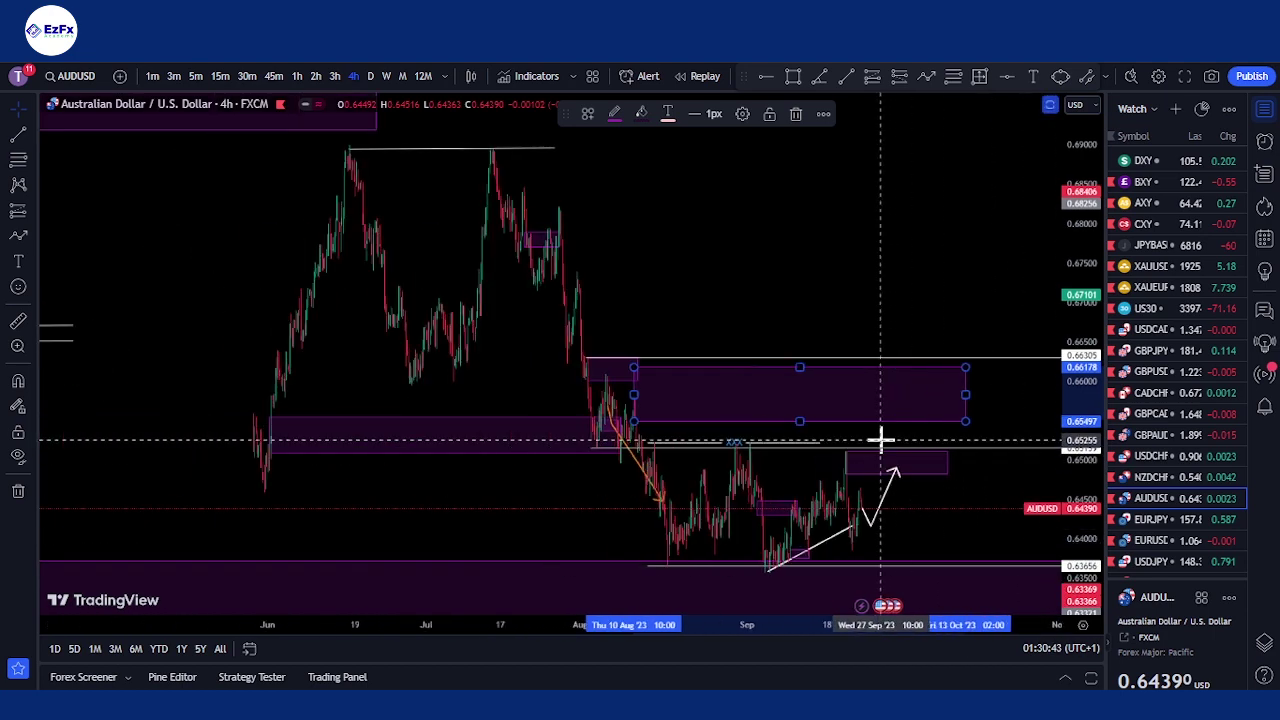
pyautogui.moveTo(915, 253); pyautogui.dragTo(769, 215)
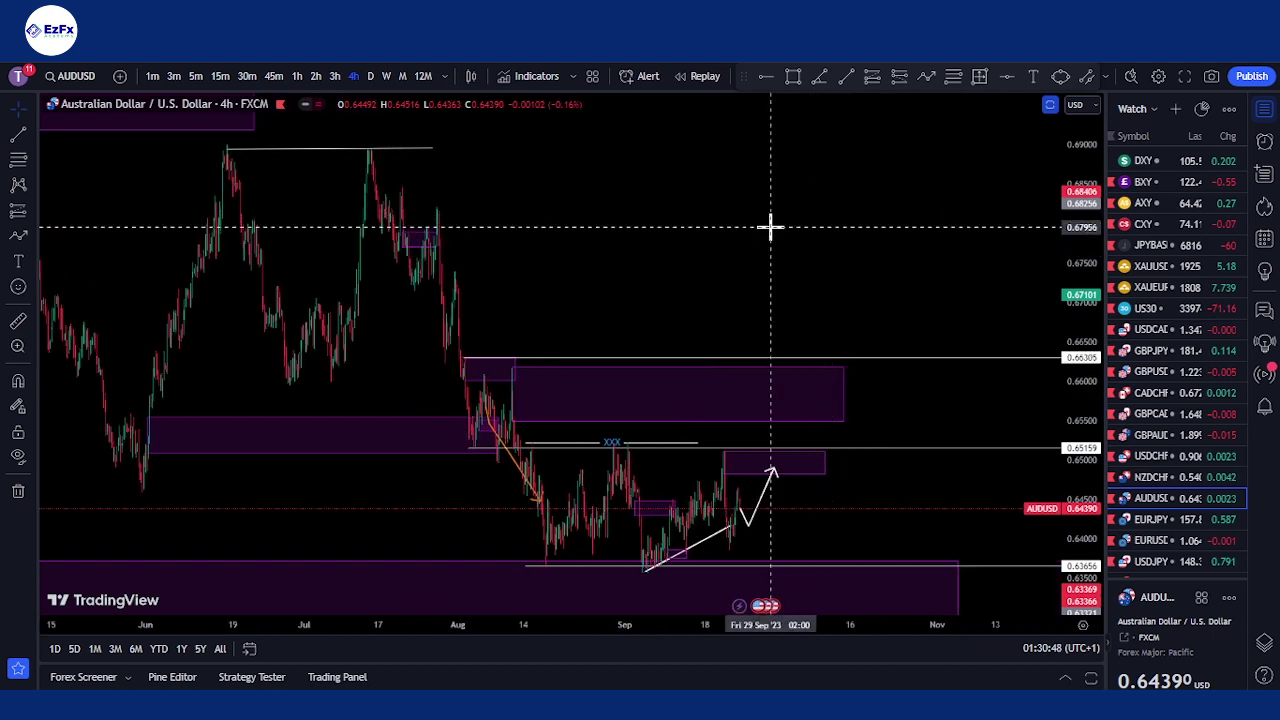
pyautogui.scroll(2, 924, 320)
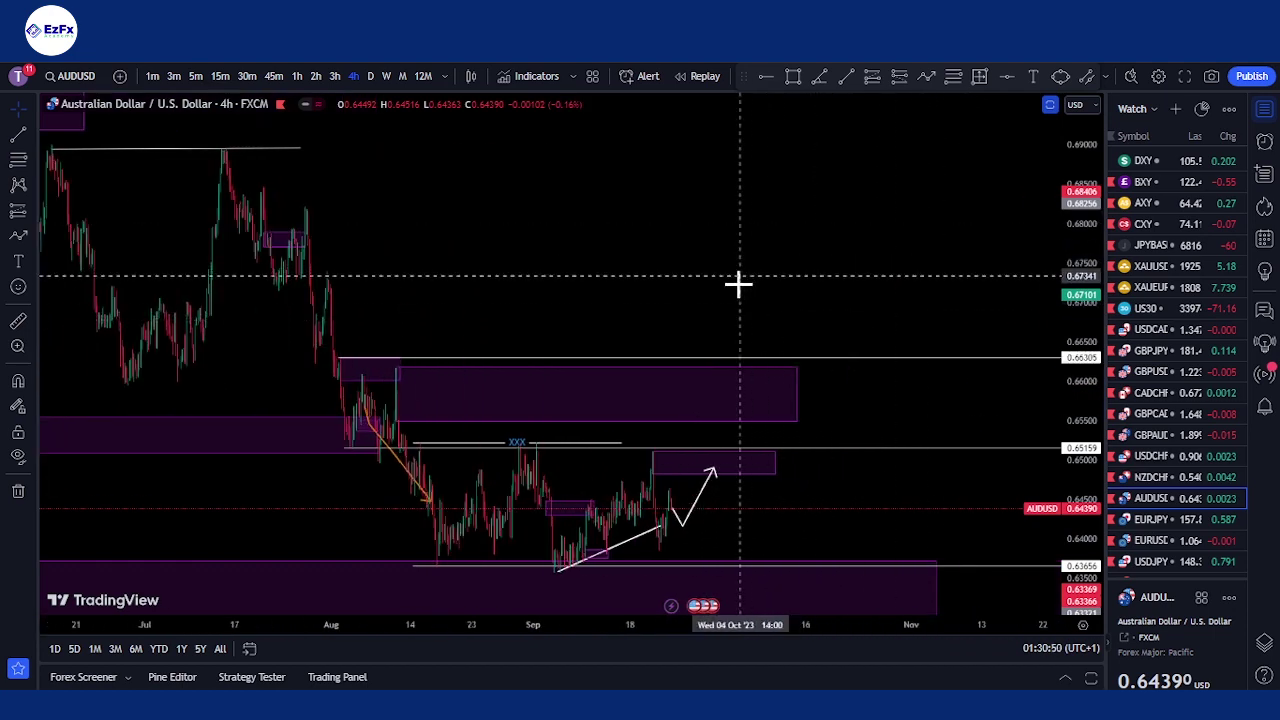
# Draw a projected drop on AUDUSD from the supply zone at about 0.649 down to about 0.6367, near the 0.63656 line
pyautogui.scroll(4, 628, 212)
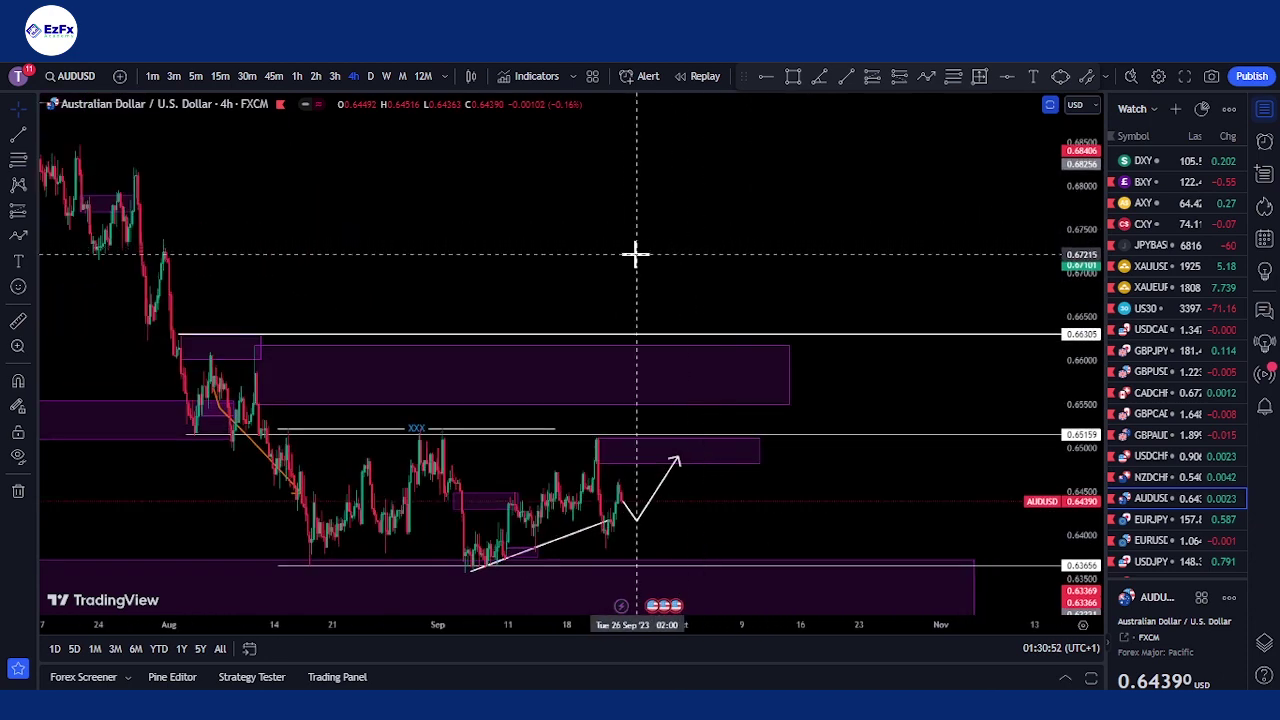
pyautogui.scroll(2, 819, 264)
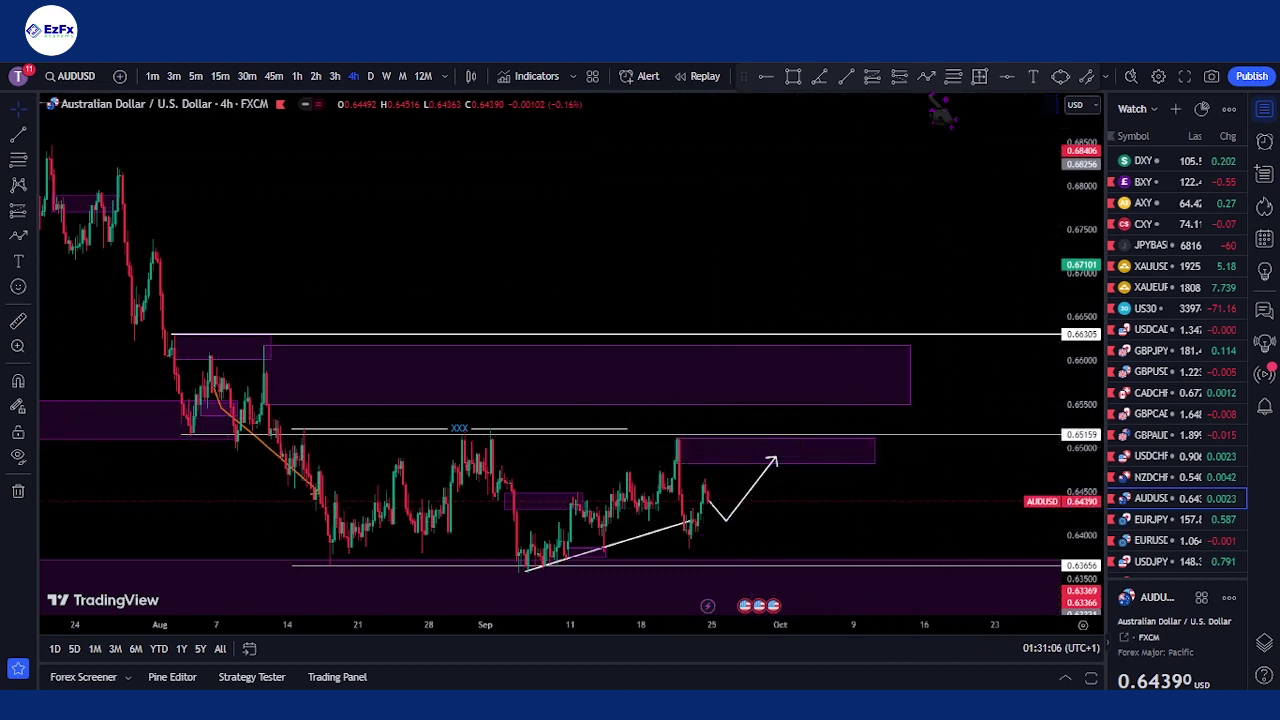
pyautogui.click(774, 457)
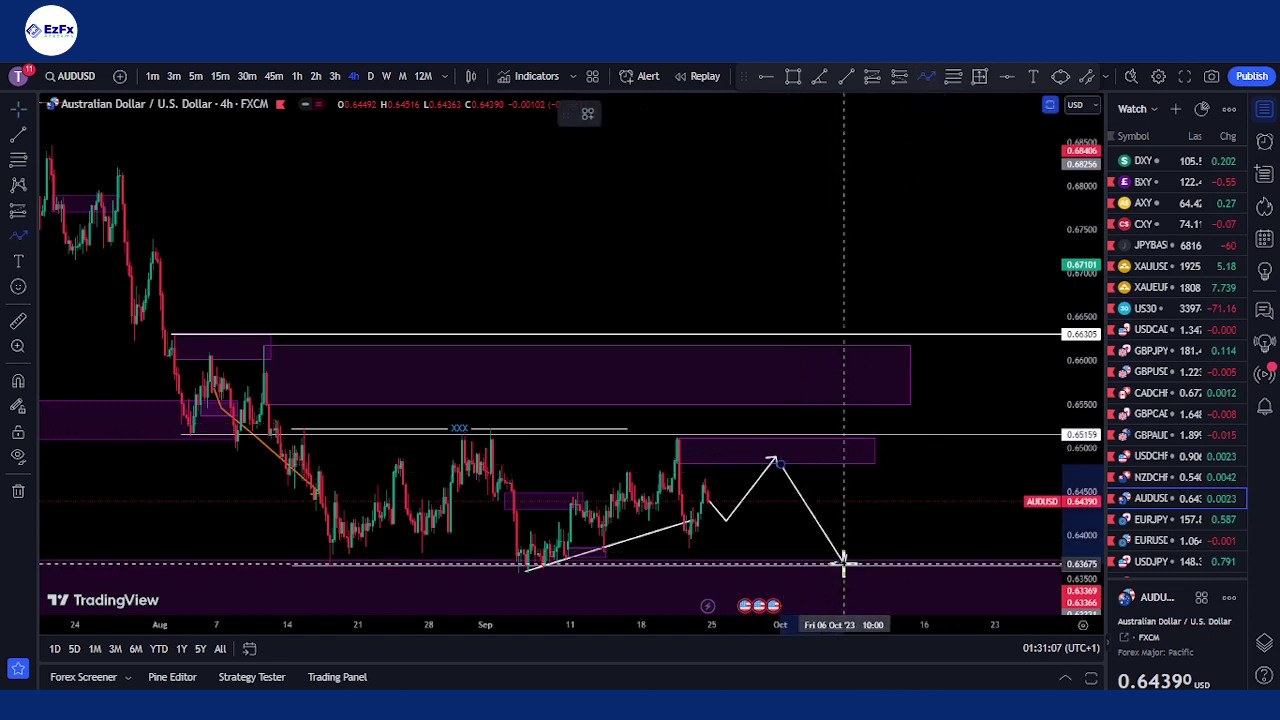
pyautogui.doubleClick(843, 562)
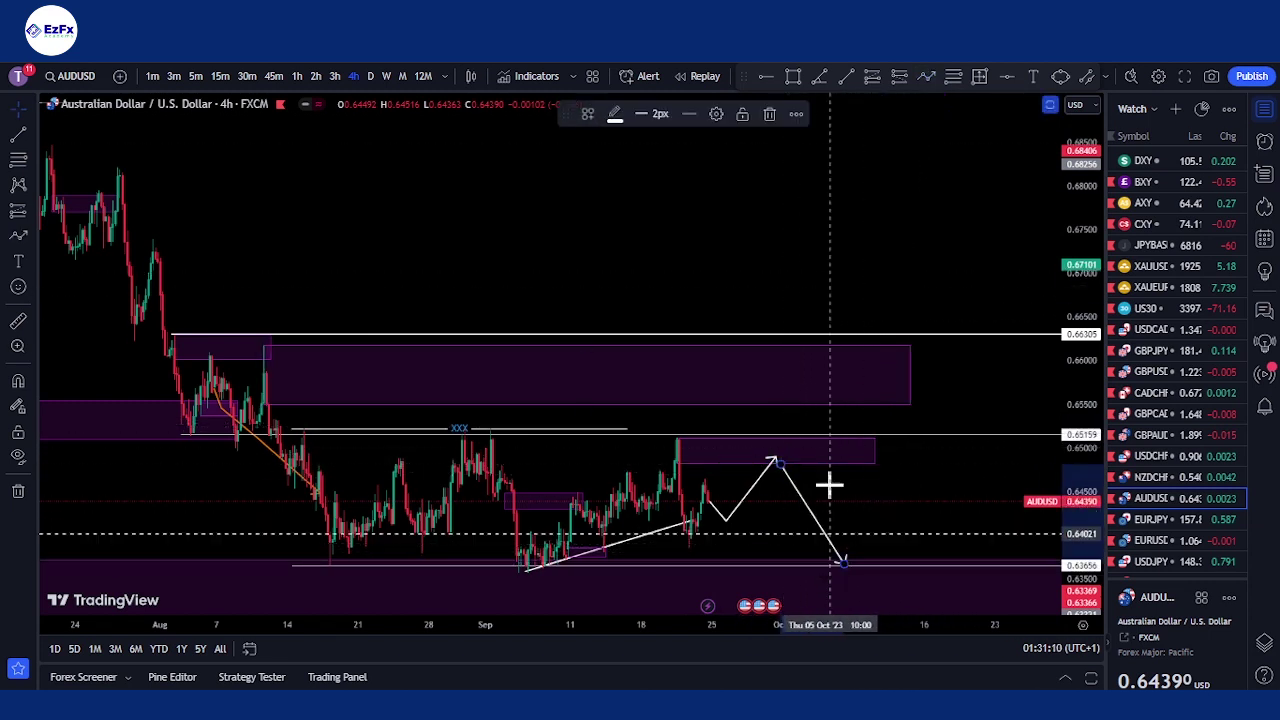
pyautogui.click(926, 76)
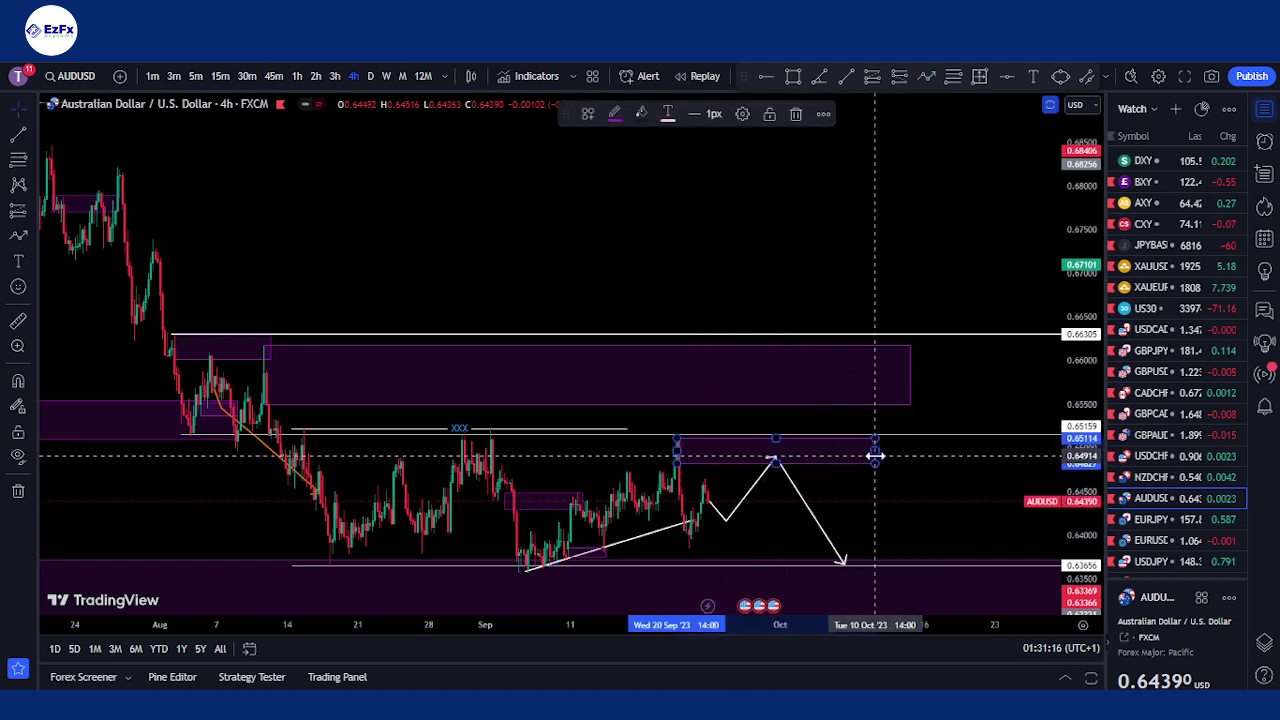
# Examine both AUDUSD supply zones, the projected path and the 0.63656 line, including on the daily timeframe
pyautogui.click(792, 402)
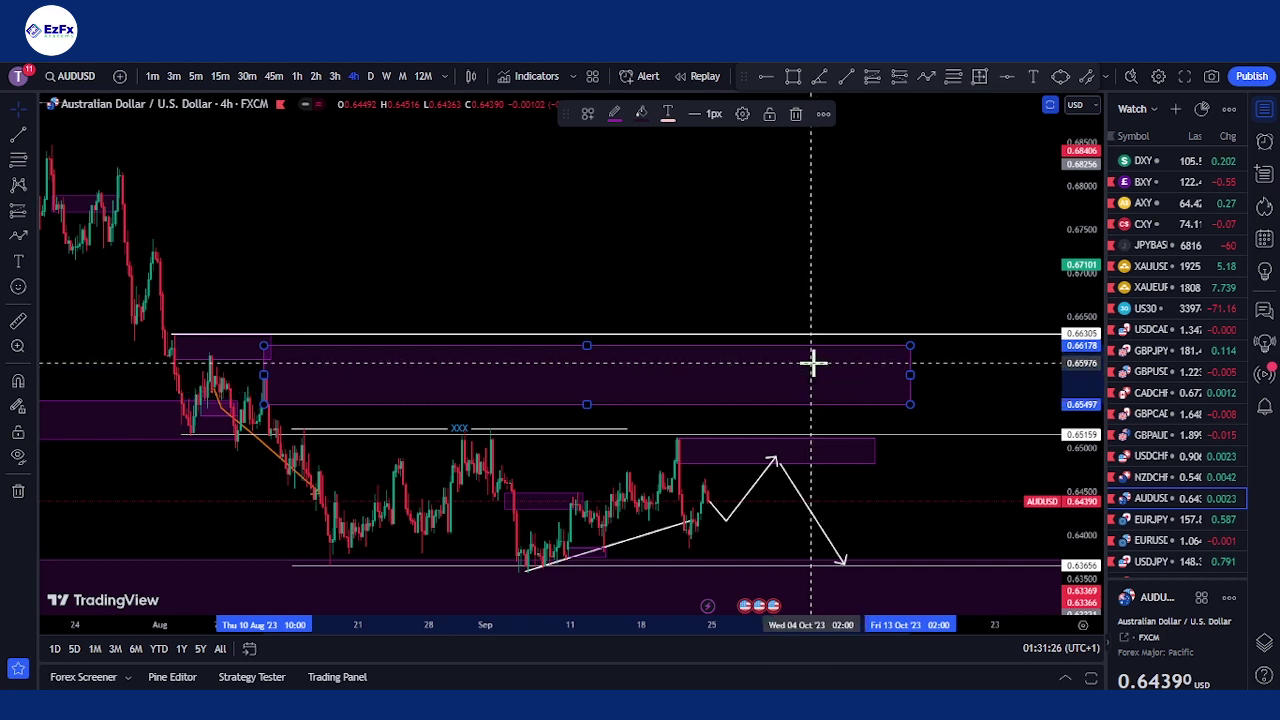
pyautogui.moveTo(829, 277); pyautogui.dragTo(743, 271)
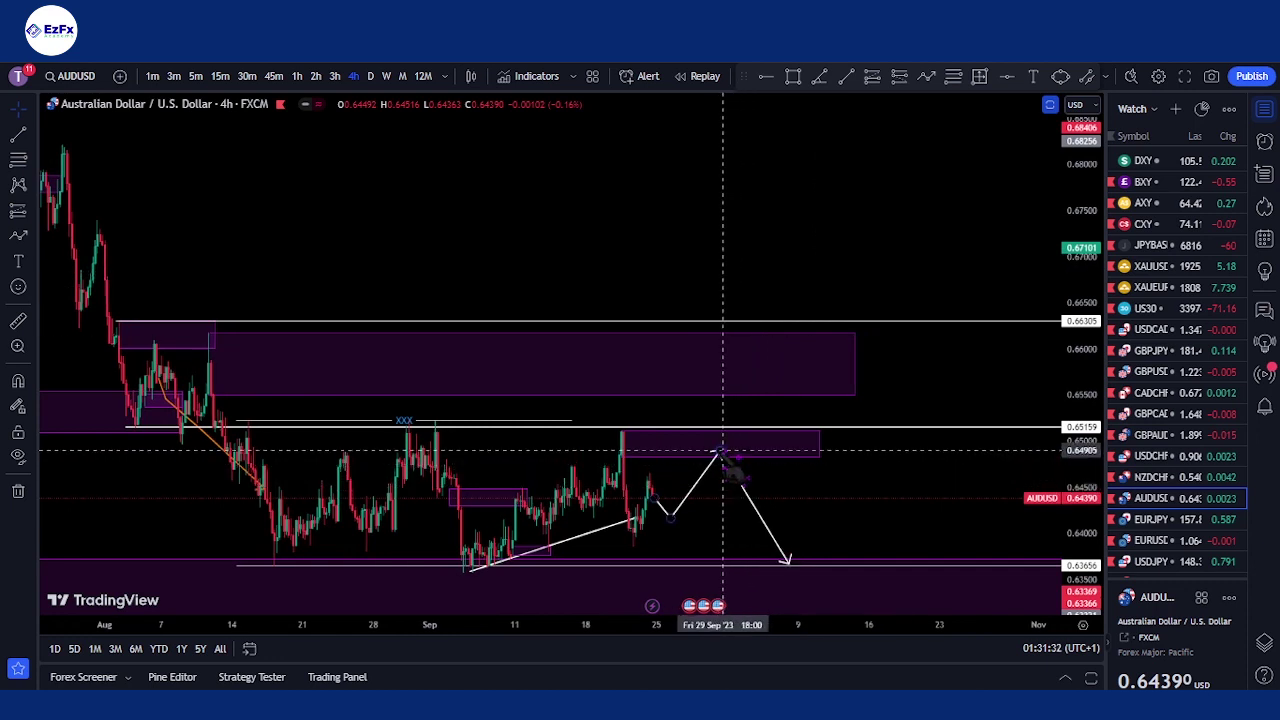
pyautogui.click(768, 457)
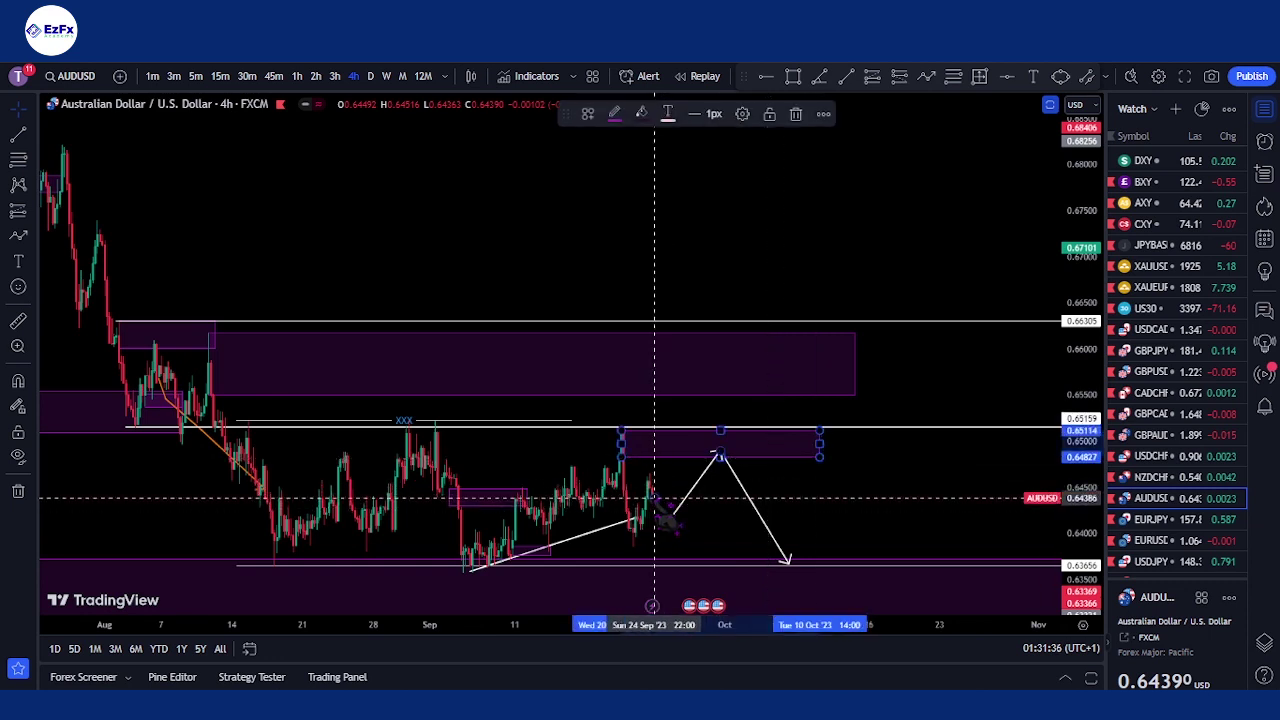
pyautogui.click(645, 500)
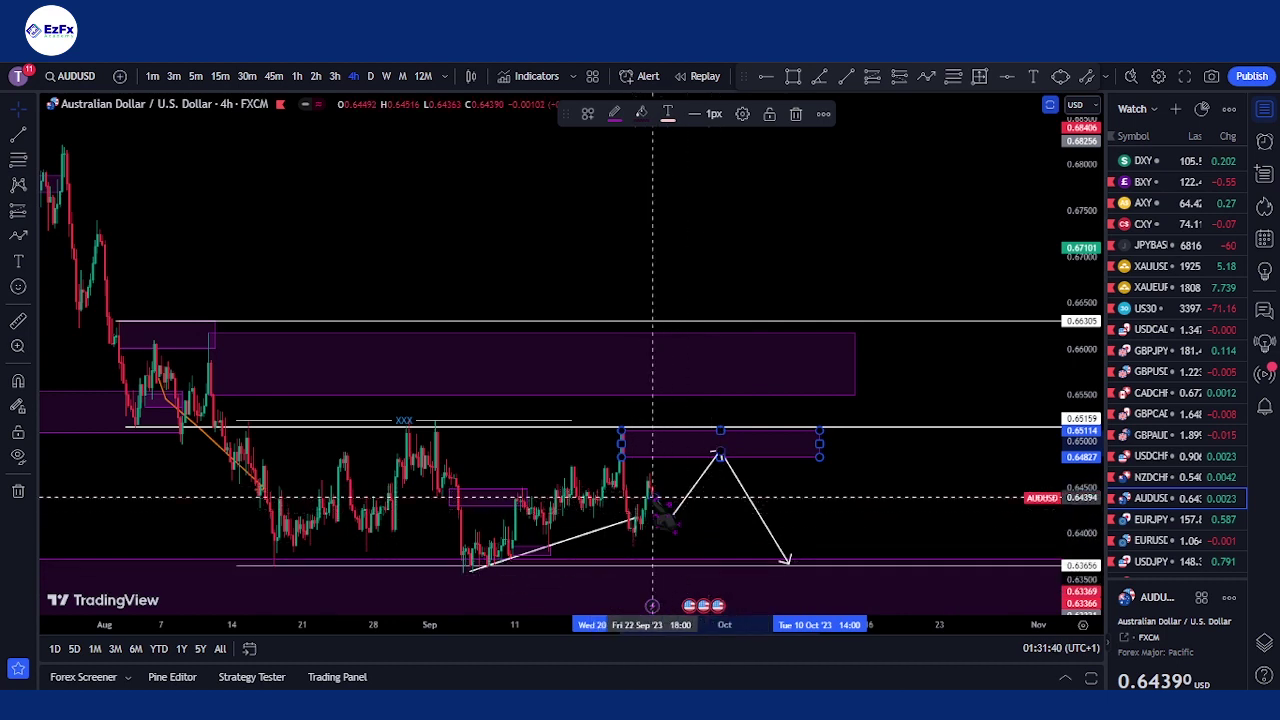
pyautogui.click(694, 567)
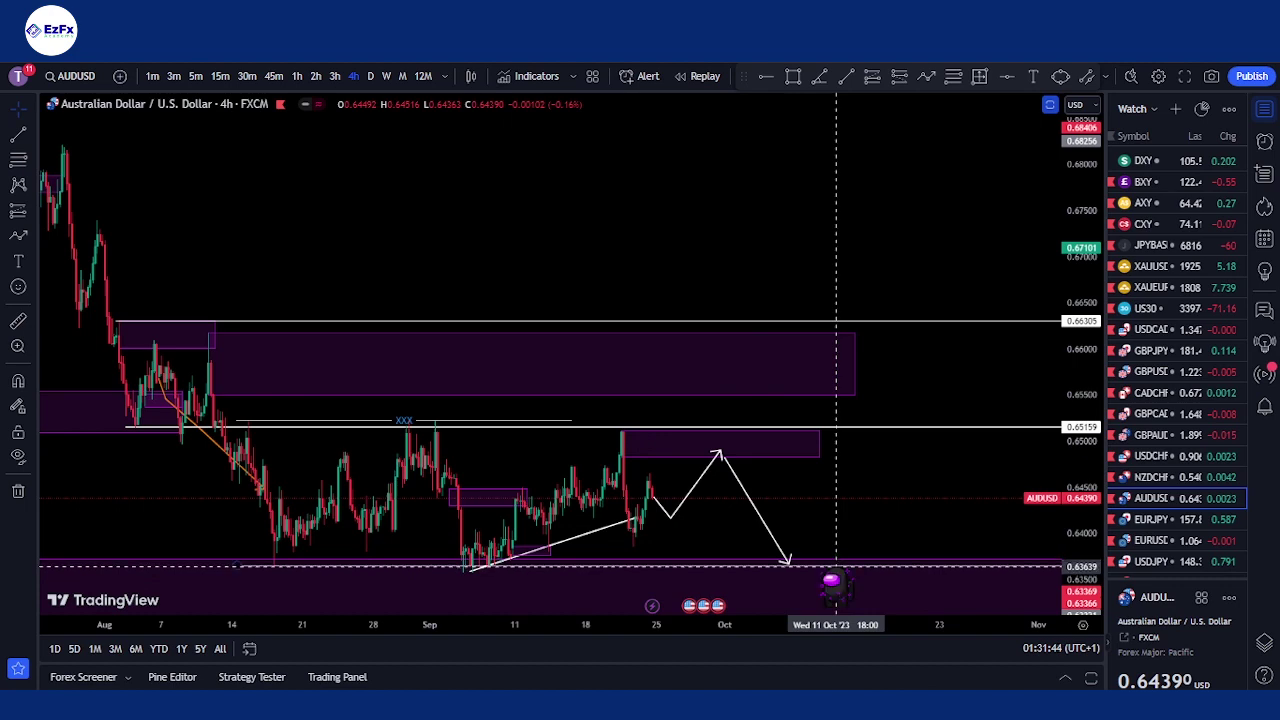
pyautogui.click(836, 567)
pyautogui.scroll(-2, 858, 548)
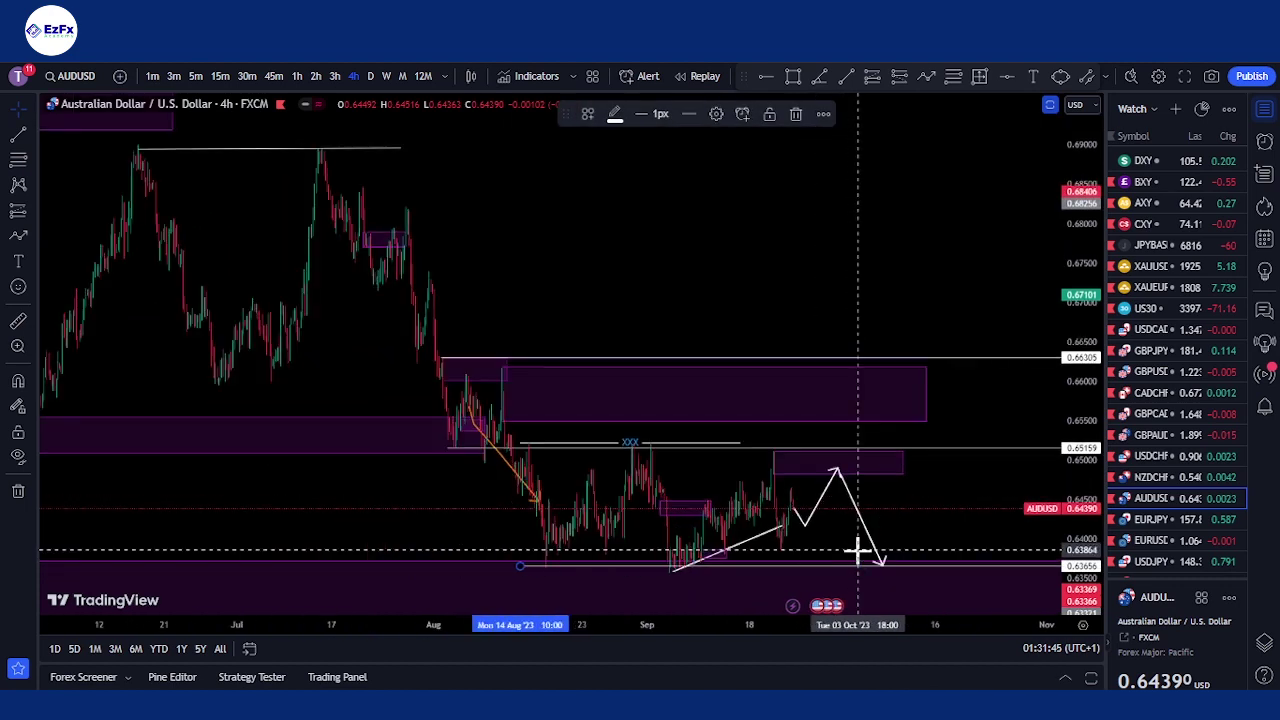
pyautogui.click(370, 76)
pyautogui.scroll(-2, 808, 500)
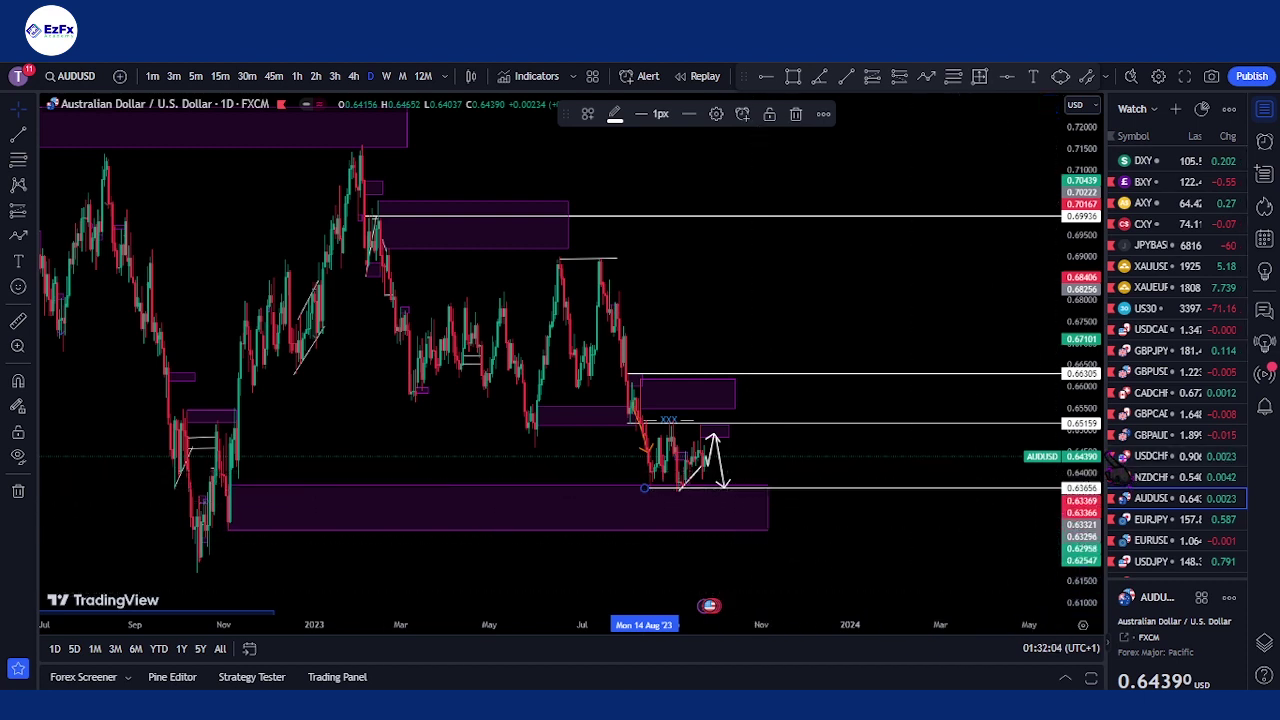
# Switch the chart to GBPJPY on the 4-hour timeframe
pyautogui.write('G')
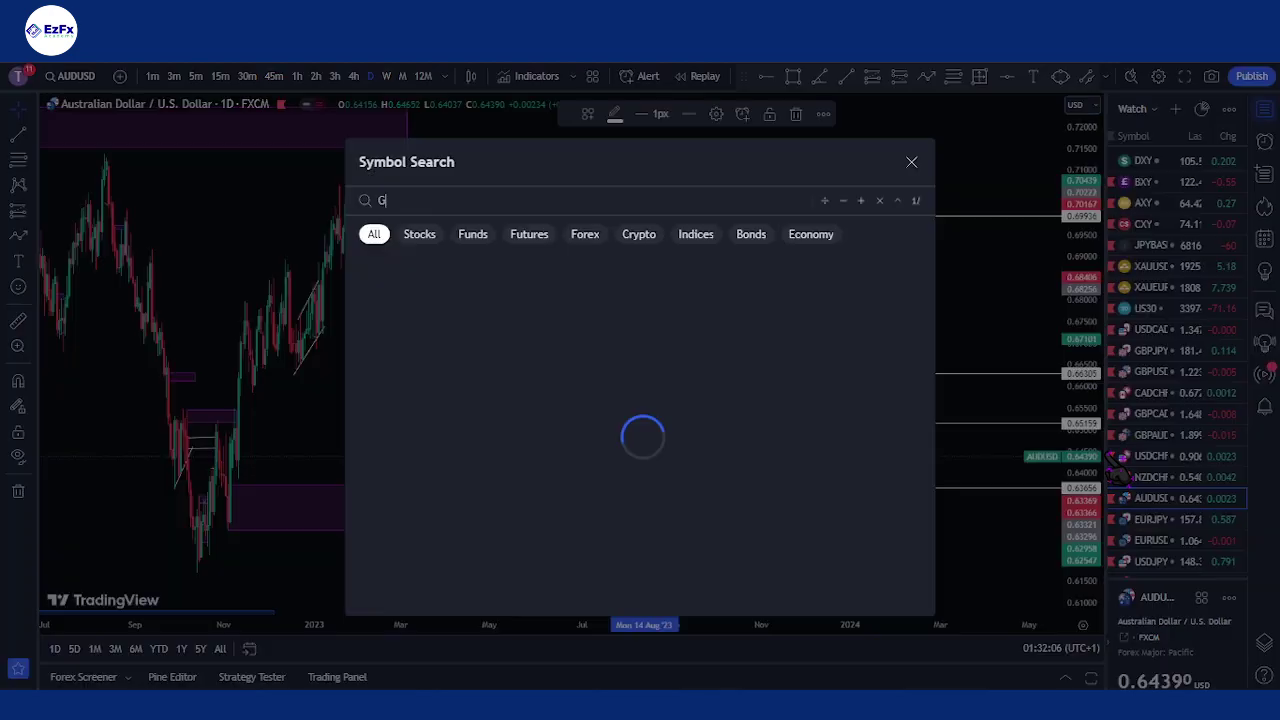
pyautogui.write('BPJPY')
pyautogui.press('Return')
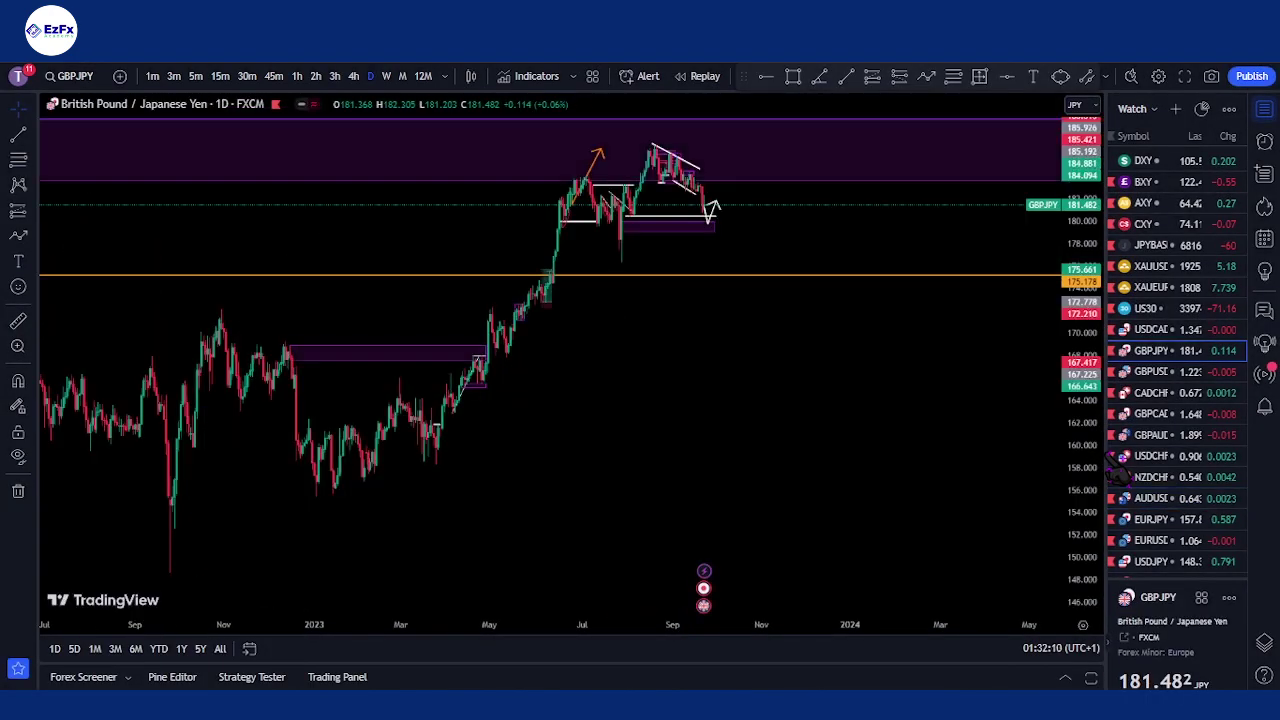
pyautogui.click(354, 77)
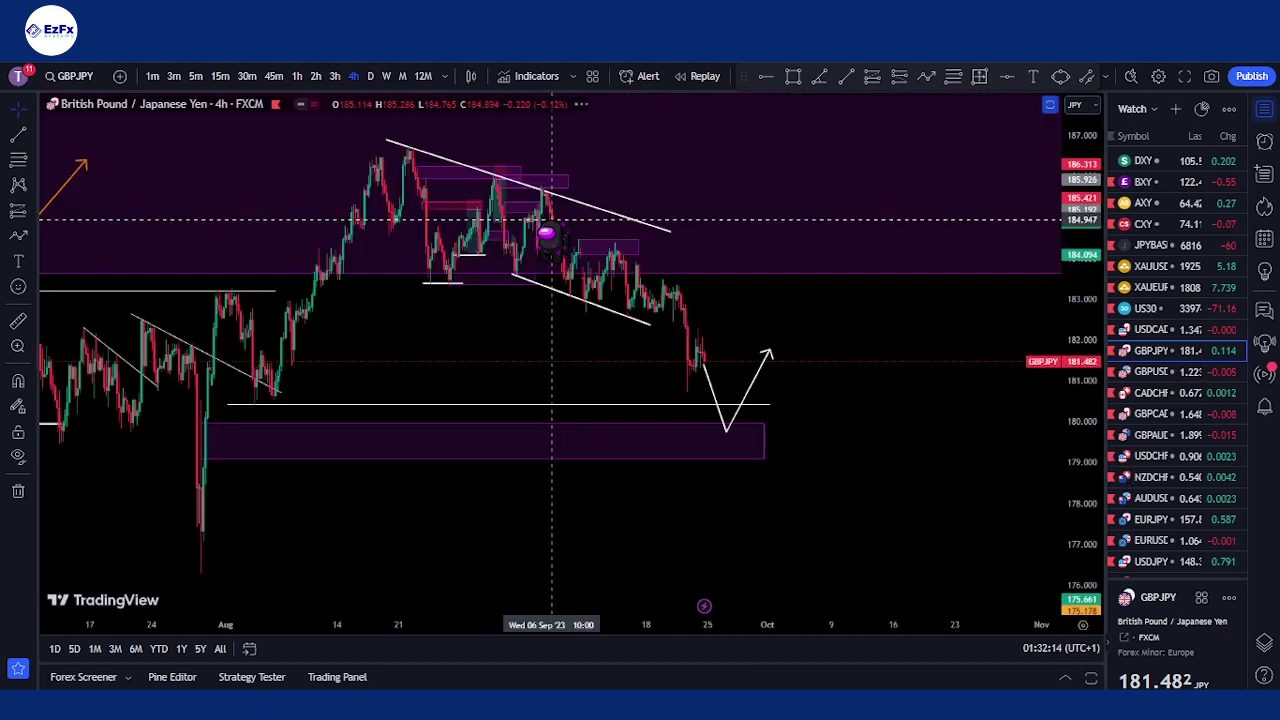
# Examine GBPJPY's falling channel and recent drop against its wider rise, on both the 4-hour and daily timeframes
pyautogui.scroll(2, 720, 300)
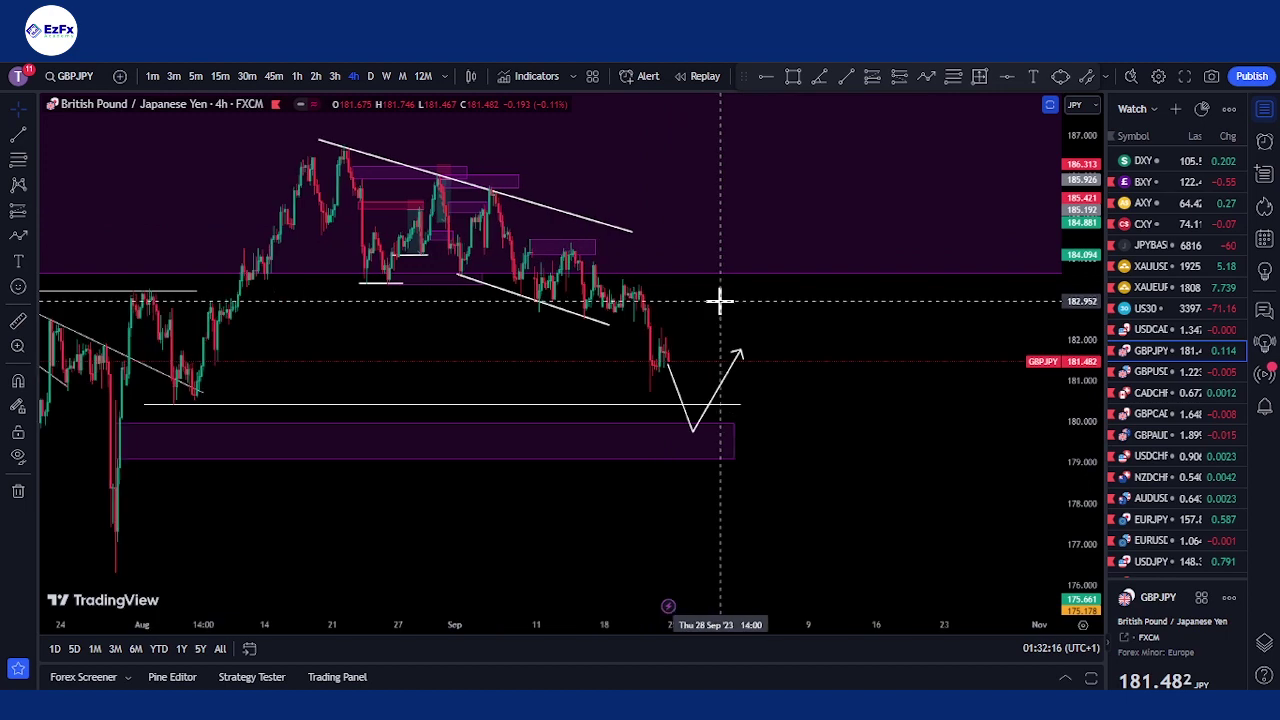
pyautogui.scroll(-3, 718, 302)
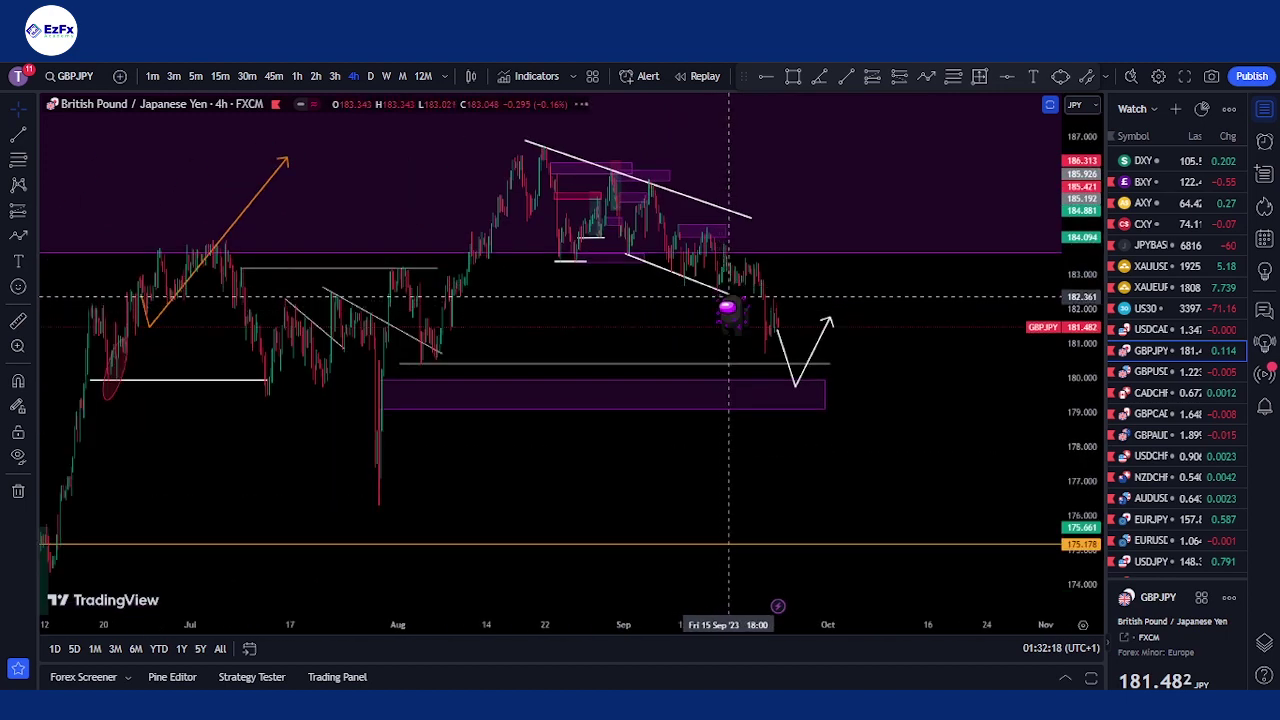
pyautogui.scroll(-5, 730, 271)
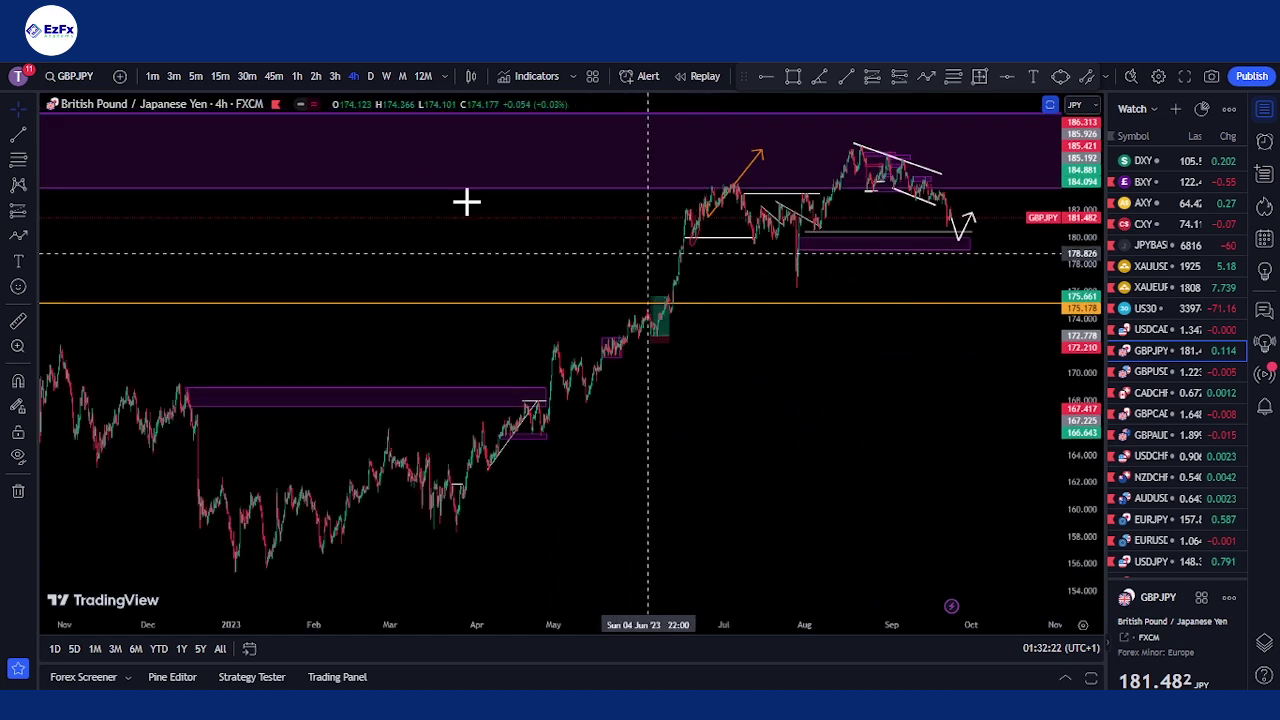
pyautogui.click(370, 76)
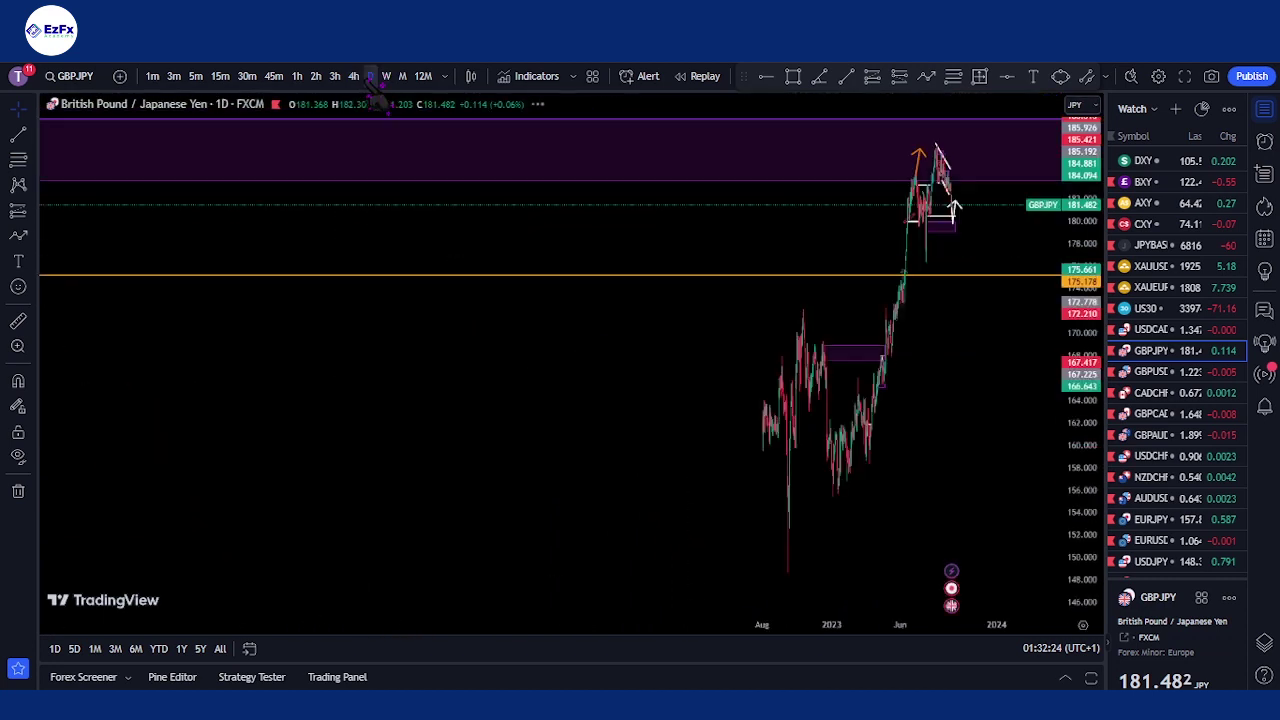
pyautogui.click(353, 76)
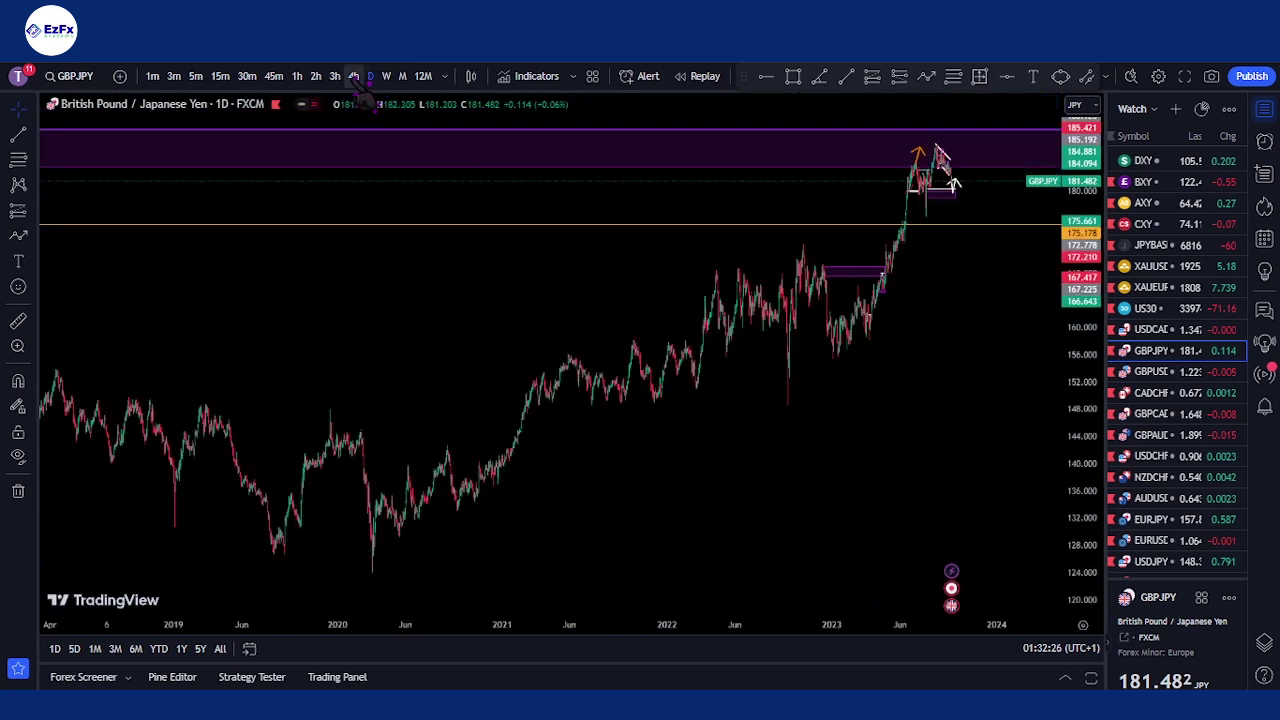
pyautogui.scroll(8, 688, 215)
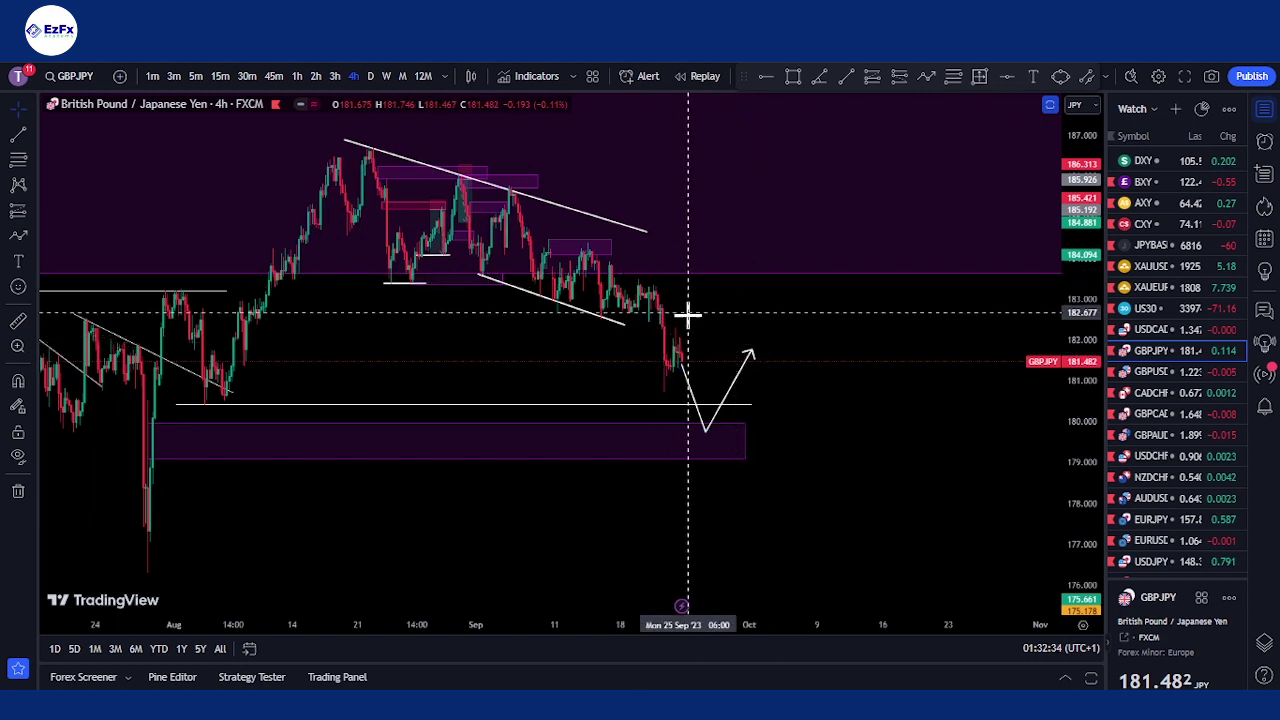
# Extend the demand zone below the 180.425 support line forward in time to about 9 October
pyautogui.click(612, 404)
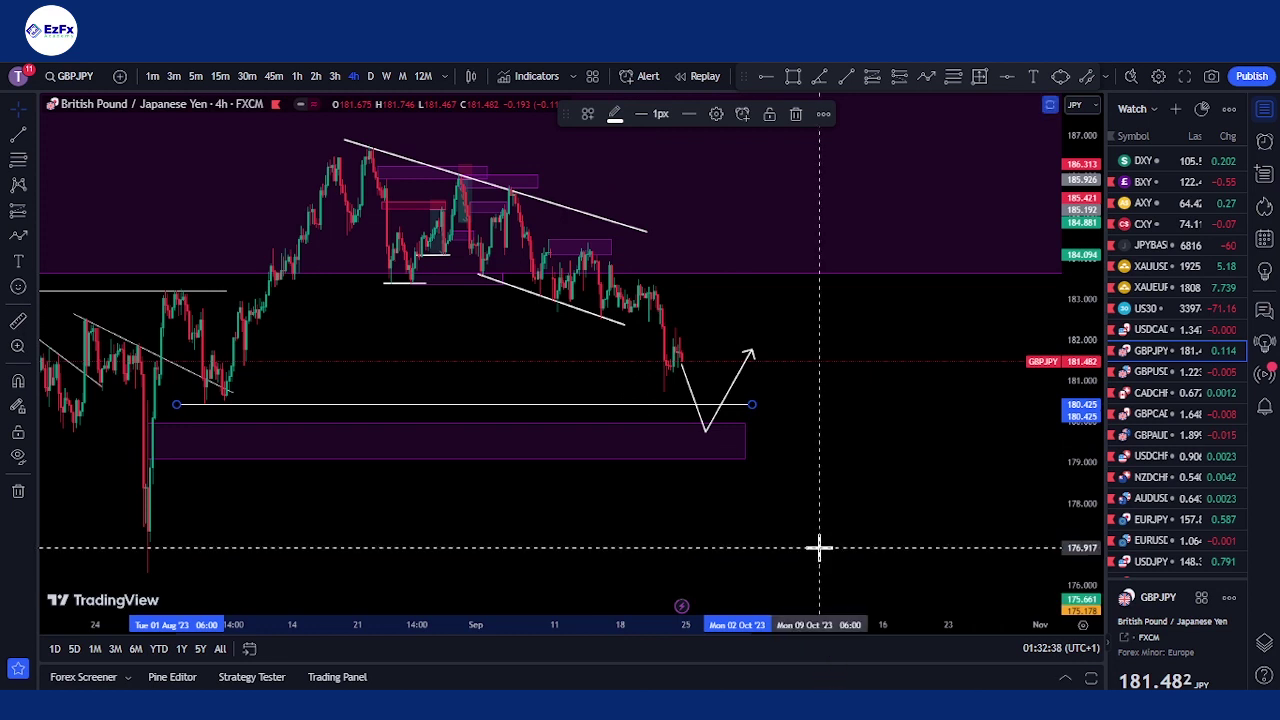
pyautogui.click(742, 452)
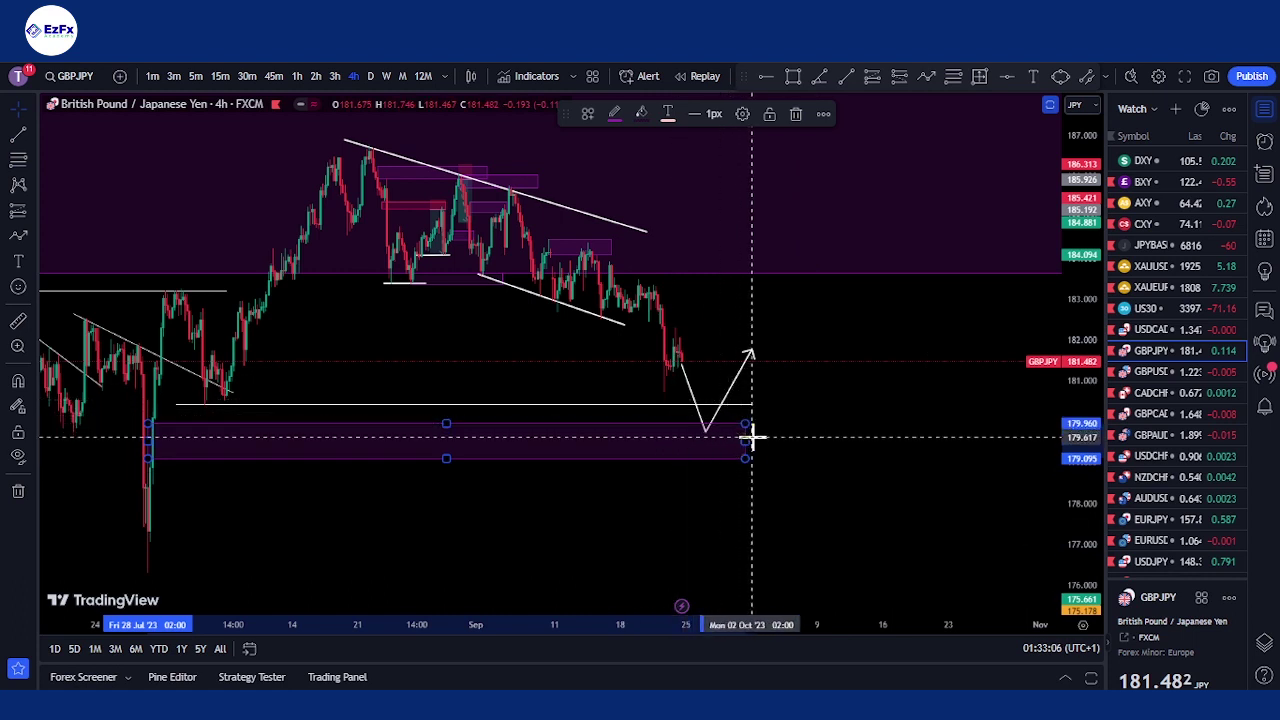
pyautogui.moveTo(749, 437); pyautogui.dragTo(824, 452)
pyautogui.scroll(-2, 820, 452)
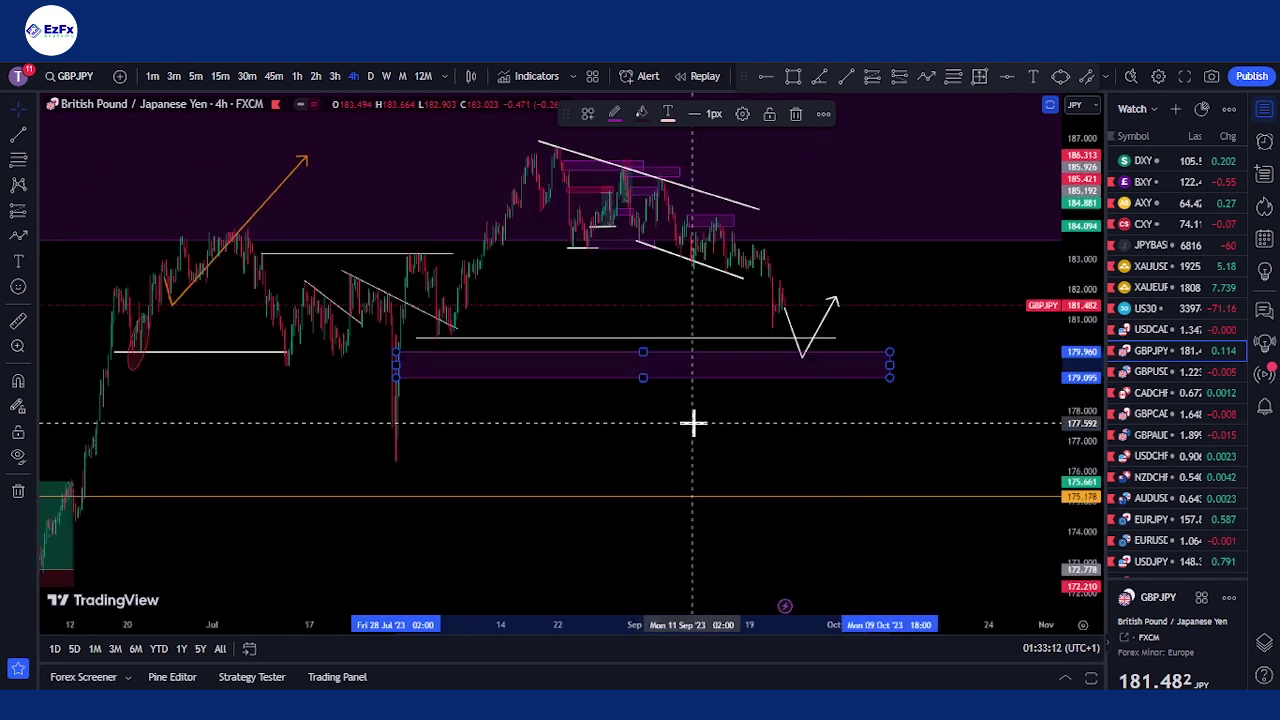
pyautogui.scroll(2, 693, 423)
# Examine the projected bounce against the 180.425 support line and the demand zone between 179.960 and 179.095
pyautogui.click(553, 404)
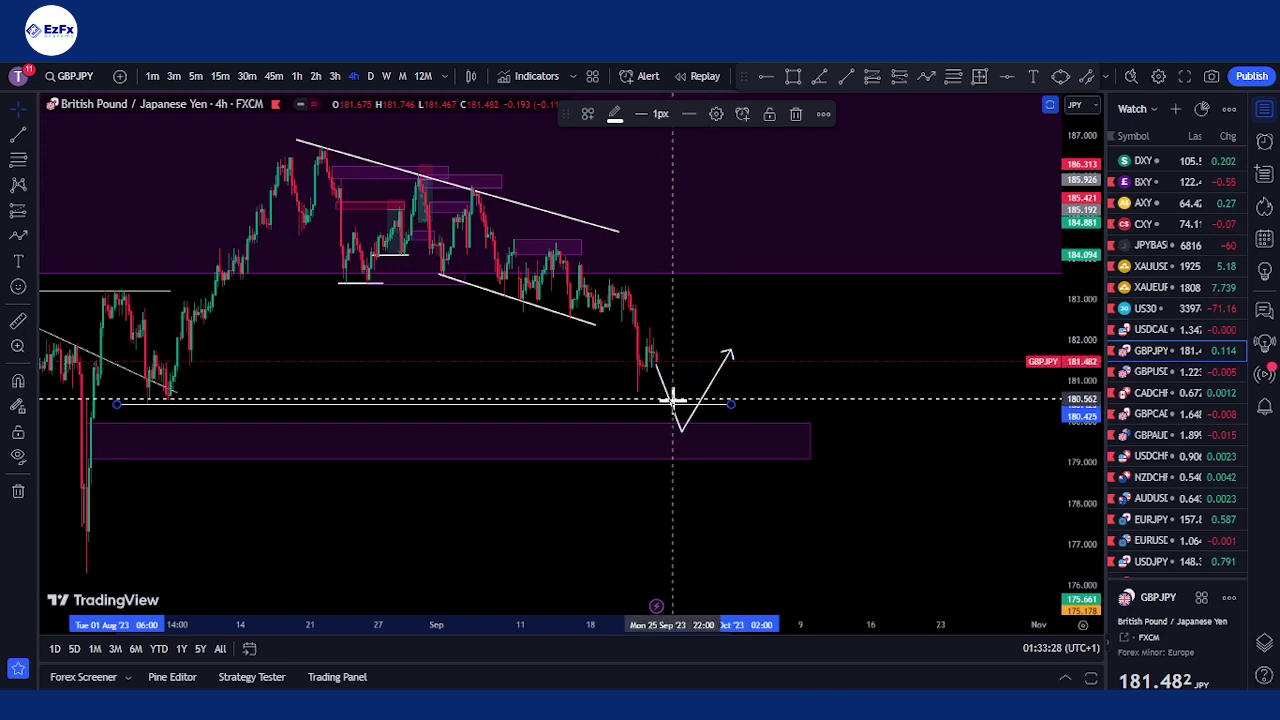
pyautogui.click(691, 446)
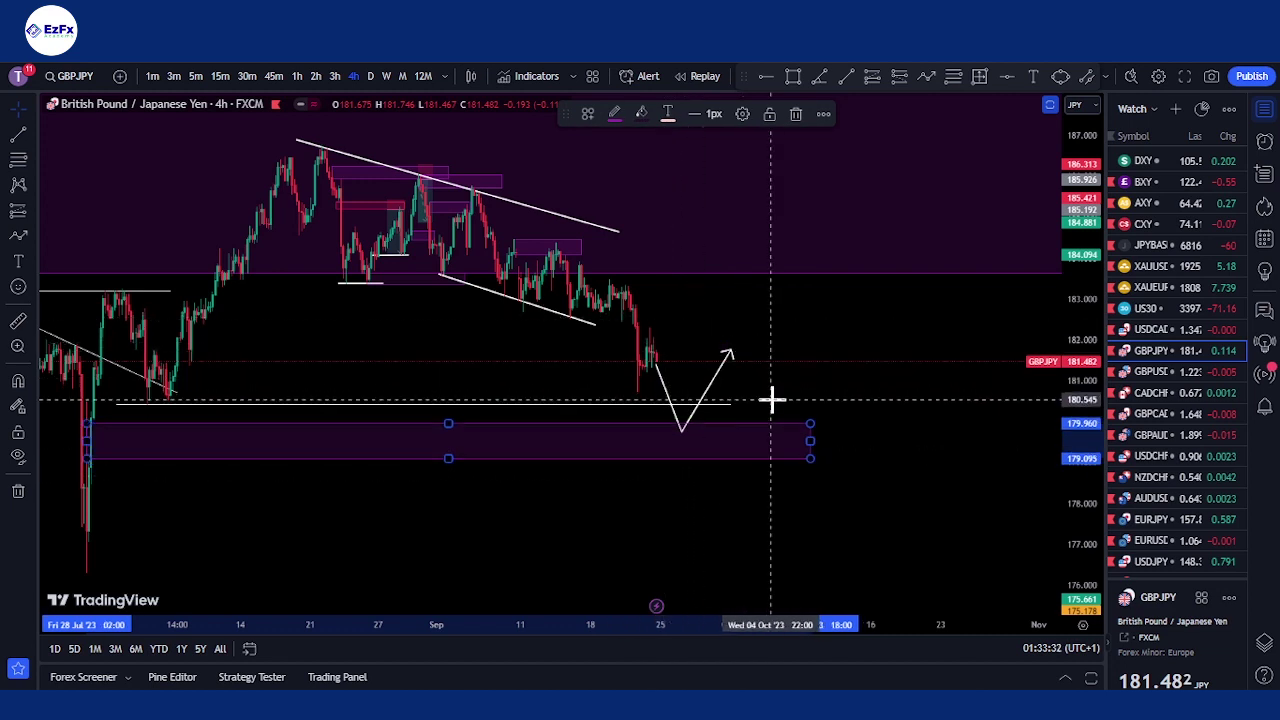
pyautogui.click(911, 438)
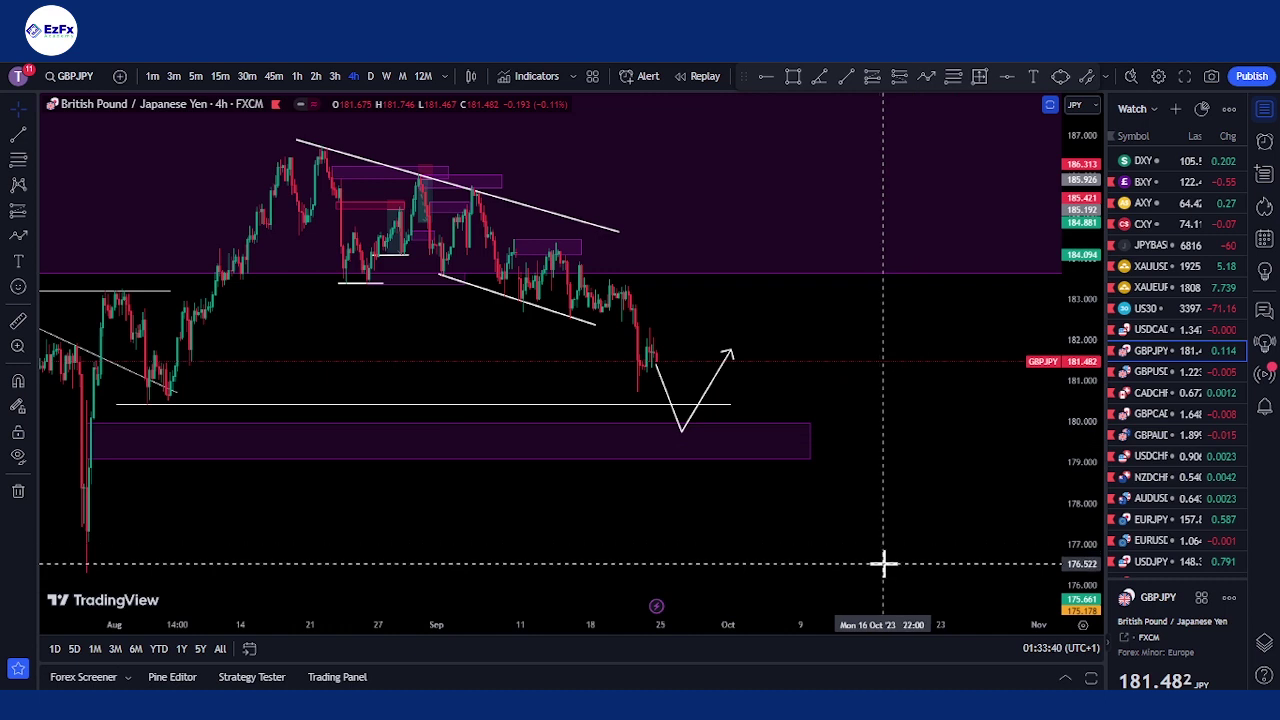
# Switch the chart to USDCAD and examine its projected rise, rising trendlines and demand zone against the wider price history
pyautogui.write('USDCAD')
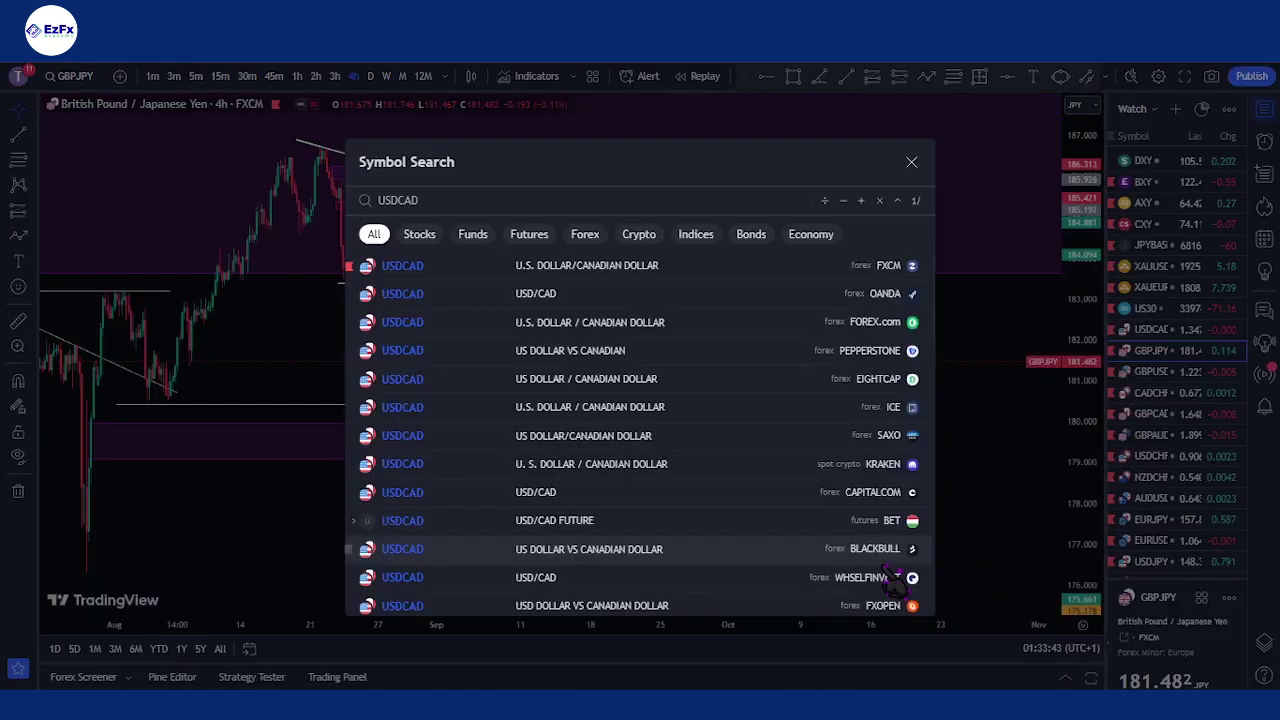
pyautogui.press('Return')
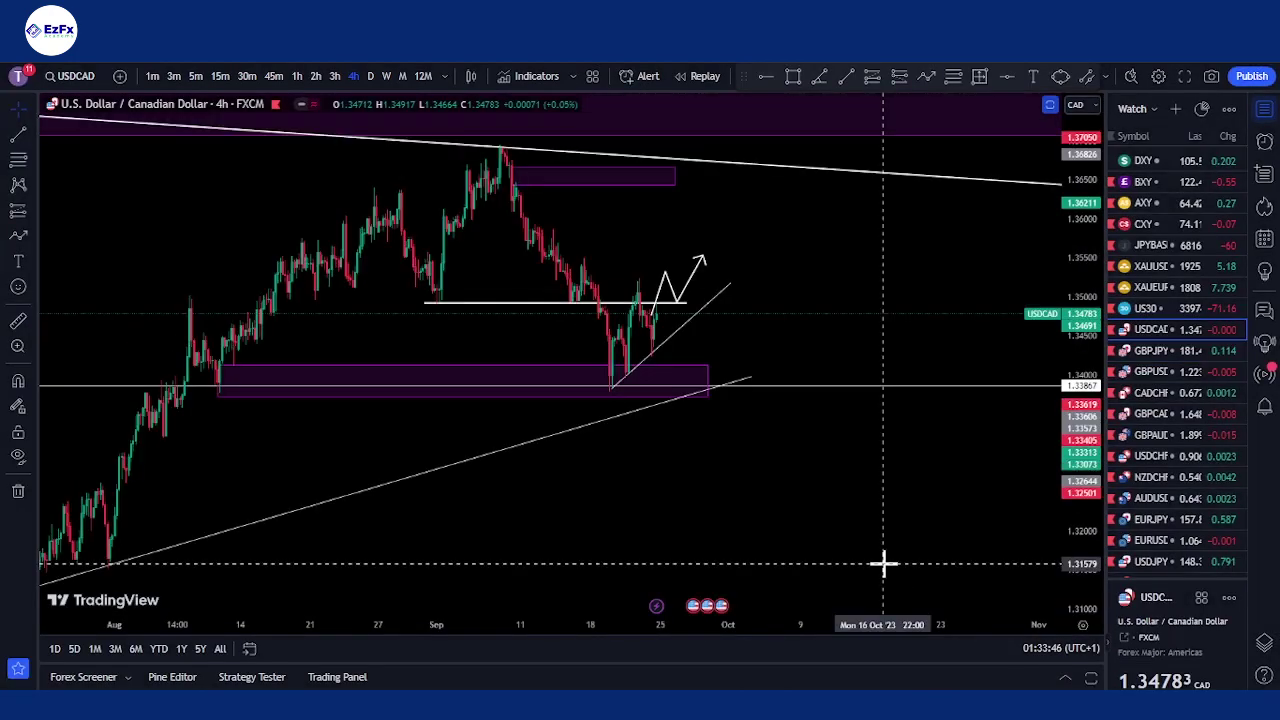
pyautogui.scroll(3, 611, 400)
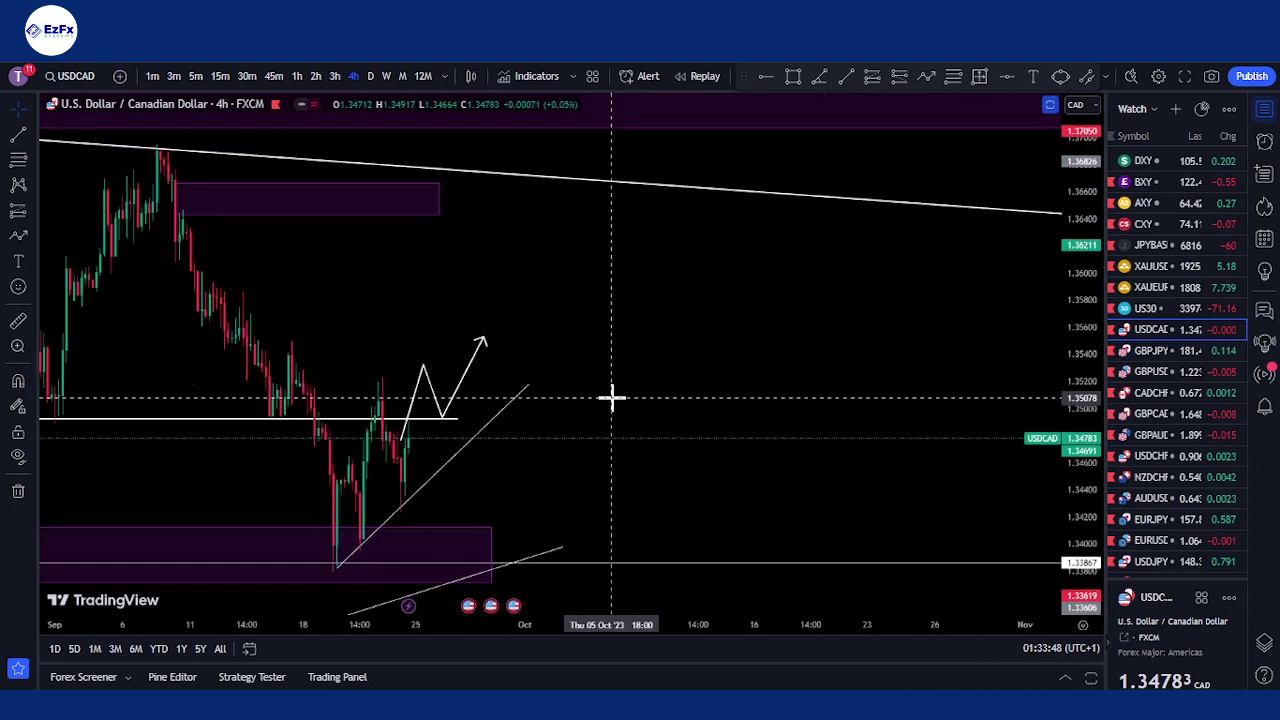
pyautogui.moveTo(597, 330); pyautogui.dragTo(877, 357)
pyautogui.moveTo(714, 280); pyautogui.dragTo(879, 303)
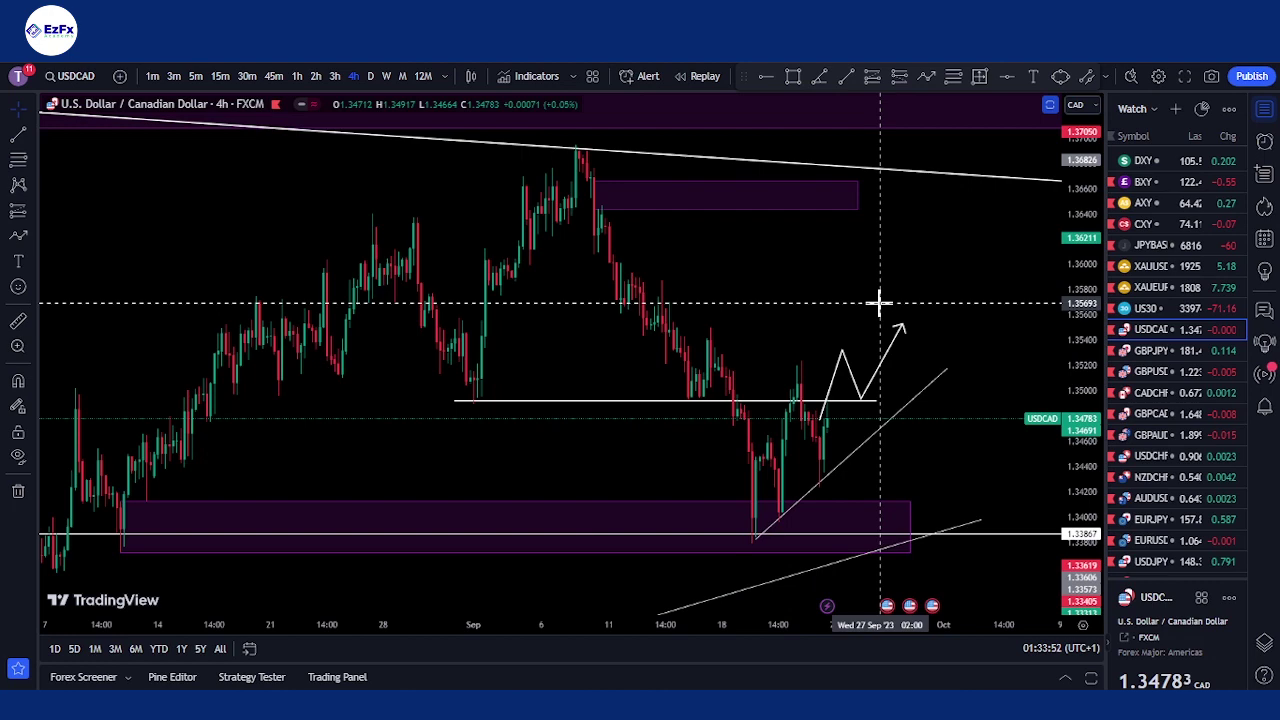
pyautogui.scroll(-5, 934, 414)
pyautogui.moveTo(937, 466); pyautogui.dragTo(674, 509)
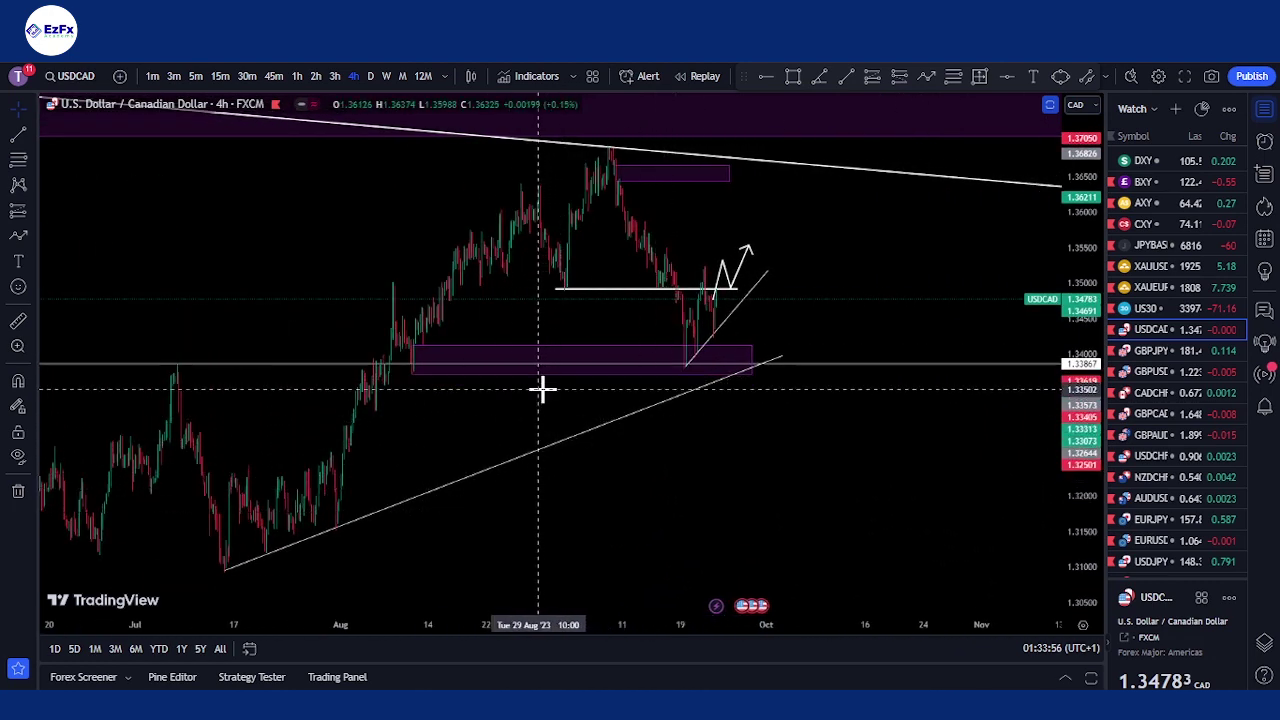
# Try lowering the horizontal line through the USDCAD demand zone to 1.33714, and undo the move
pyautogui.scroll(2, 675, 440)
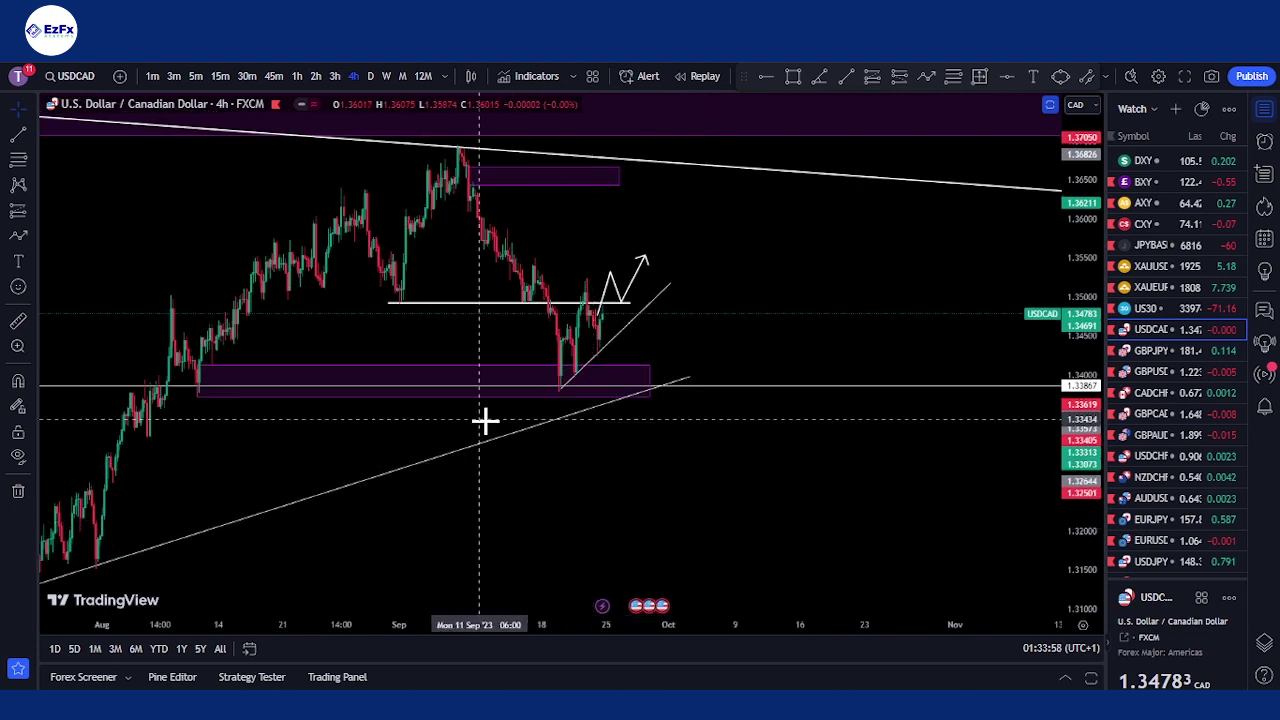
pyautogui.scroll(2, 577, 497)
pyautogui.click(619, 512)
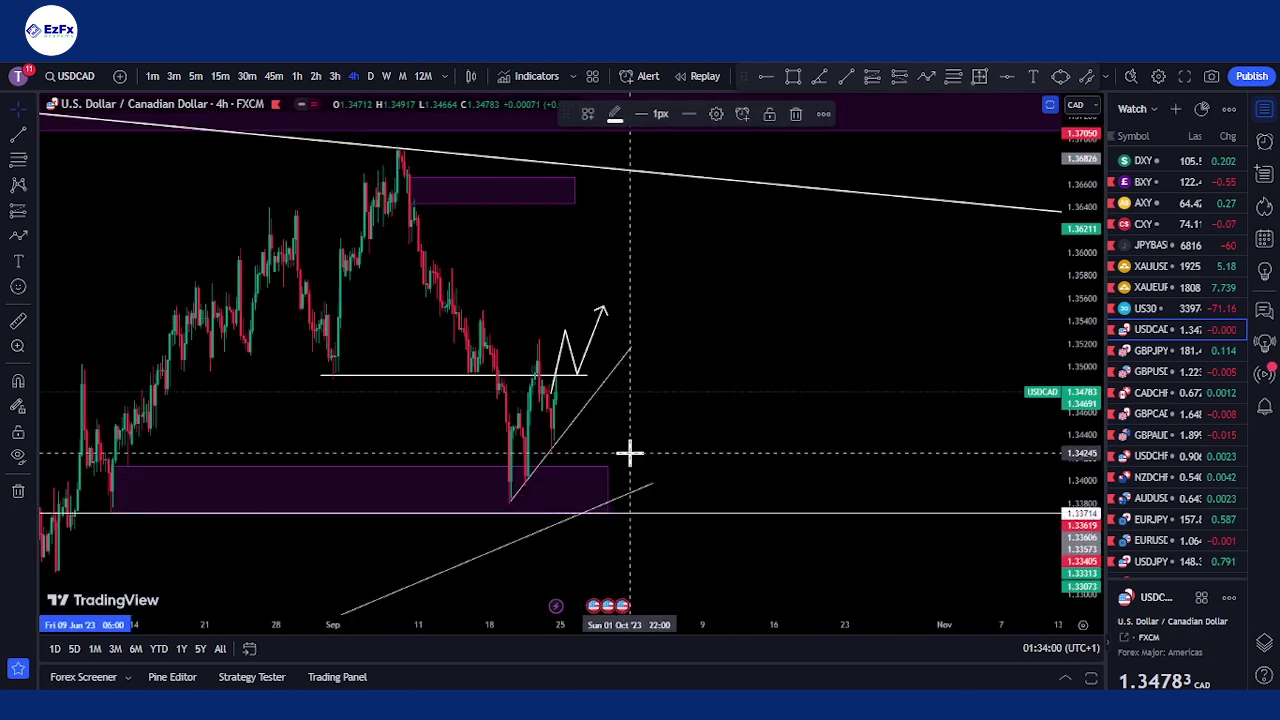
pyautogui.moveTo(630, 462); pyautogui.dragTo(630, 462)
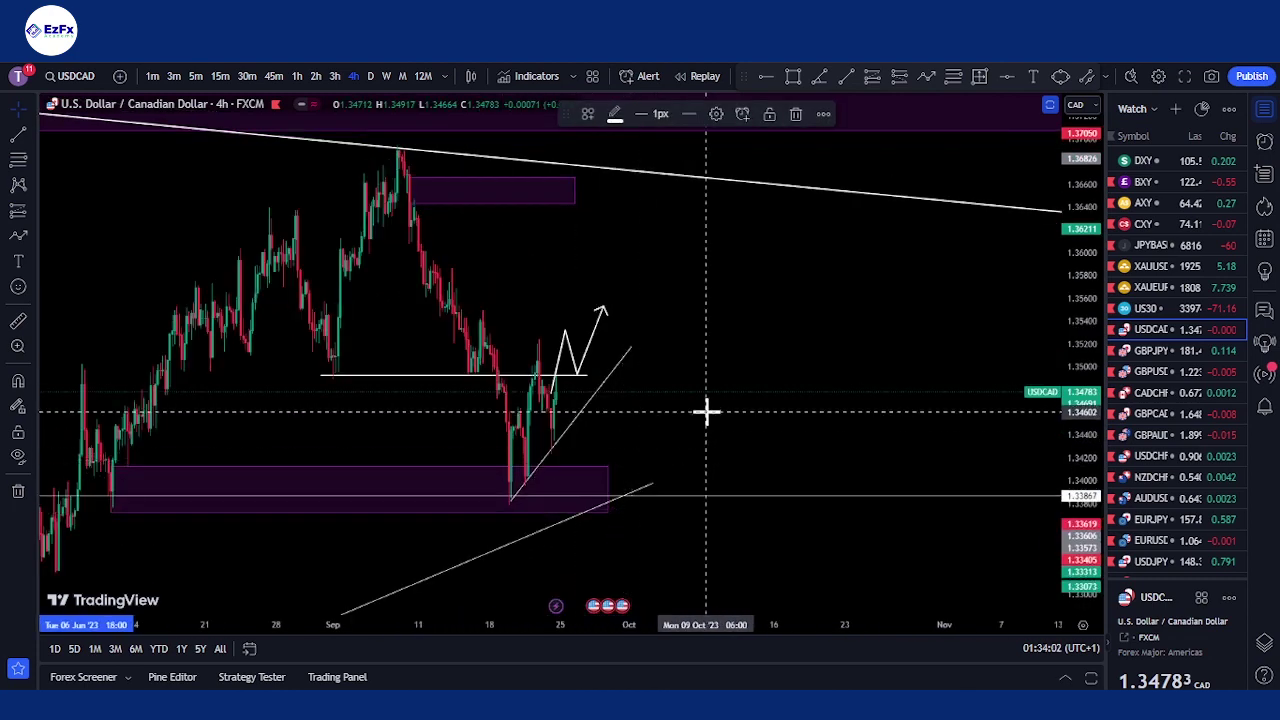
# Lower the pullback point of USDCAD's projected path to the steeper rising trendline near 1.3462 and raise its arrow tip to about 1.3574
pyautogui.scroll(3, 868, 432)
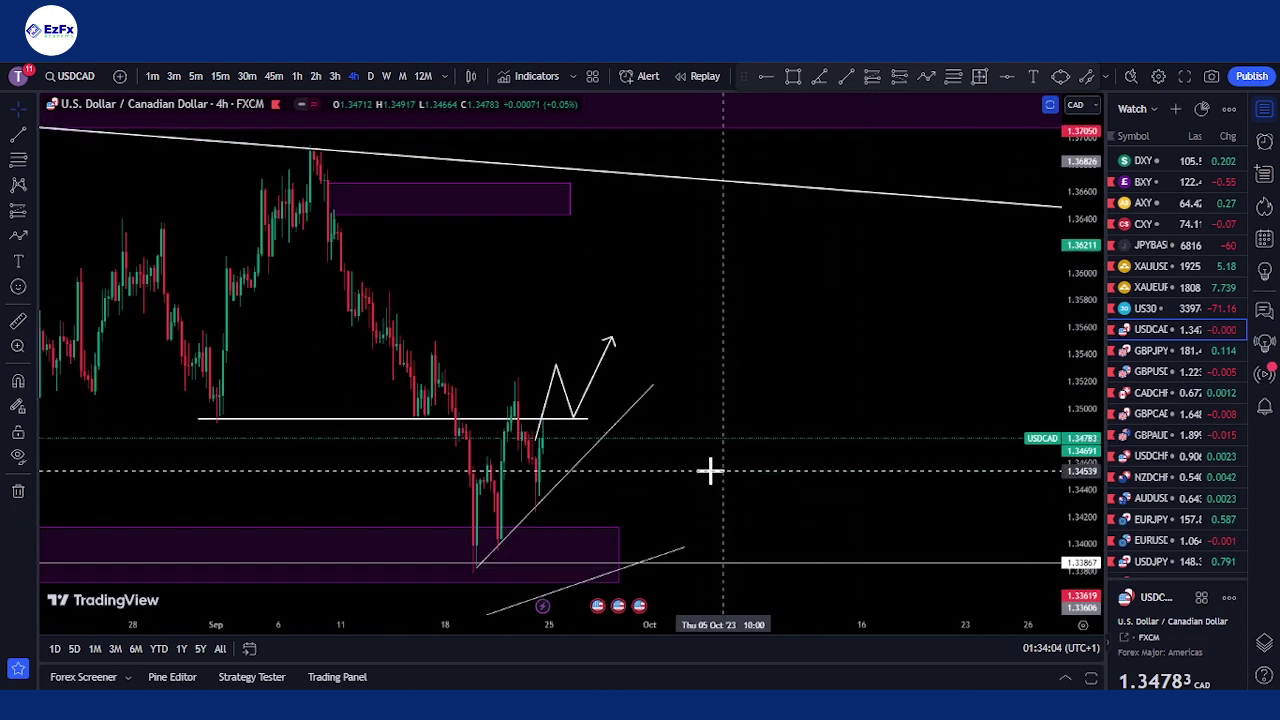
pyautogui.moveTo(709, 469); pyautogui.dragTo(837, 460)
pyautogui.moveTo(727, 470); pyautogui.dragTo(805, 482)
pyautogui.scroll(2, 894, 486)
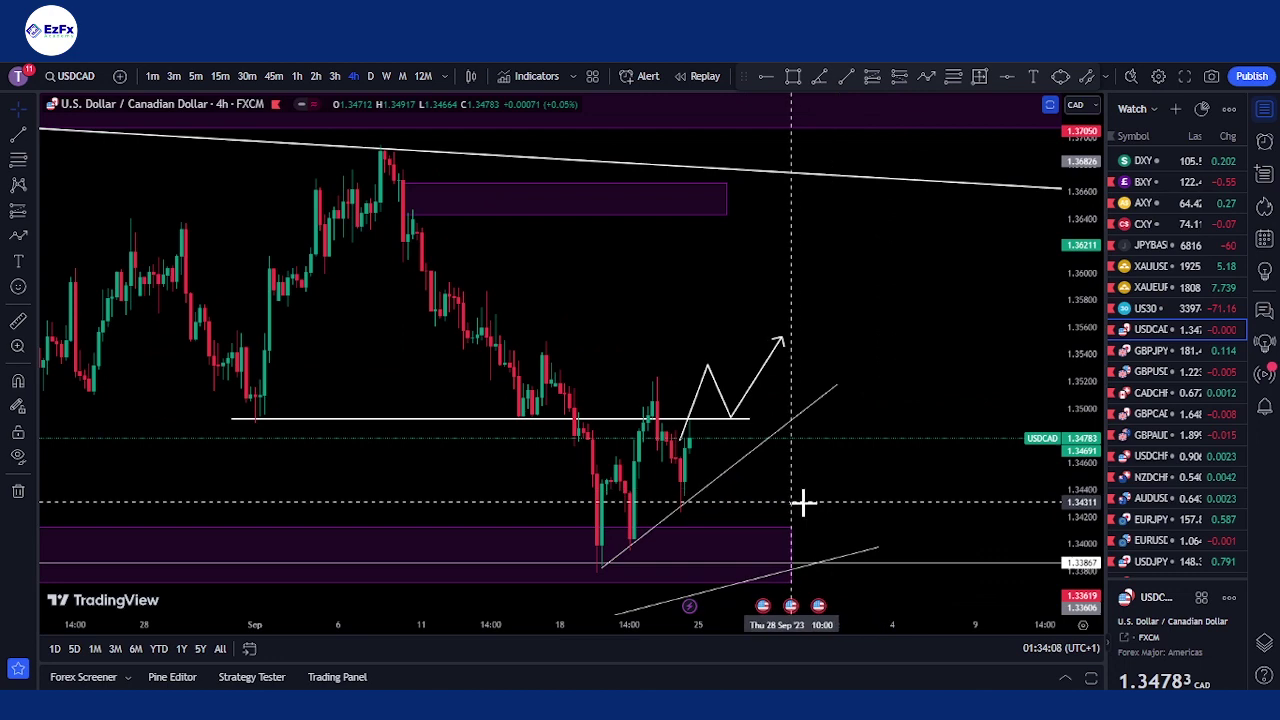
pyautogui.hscroll(-3, 806, 500)
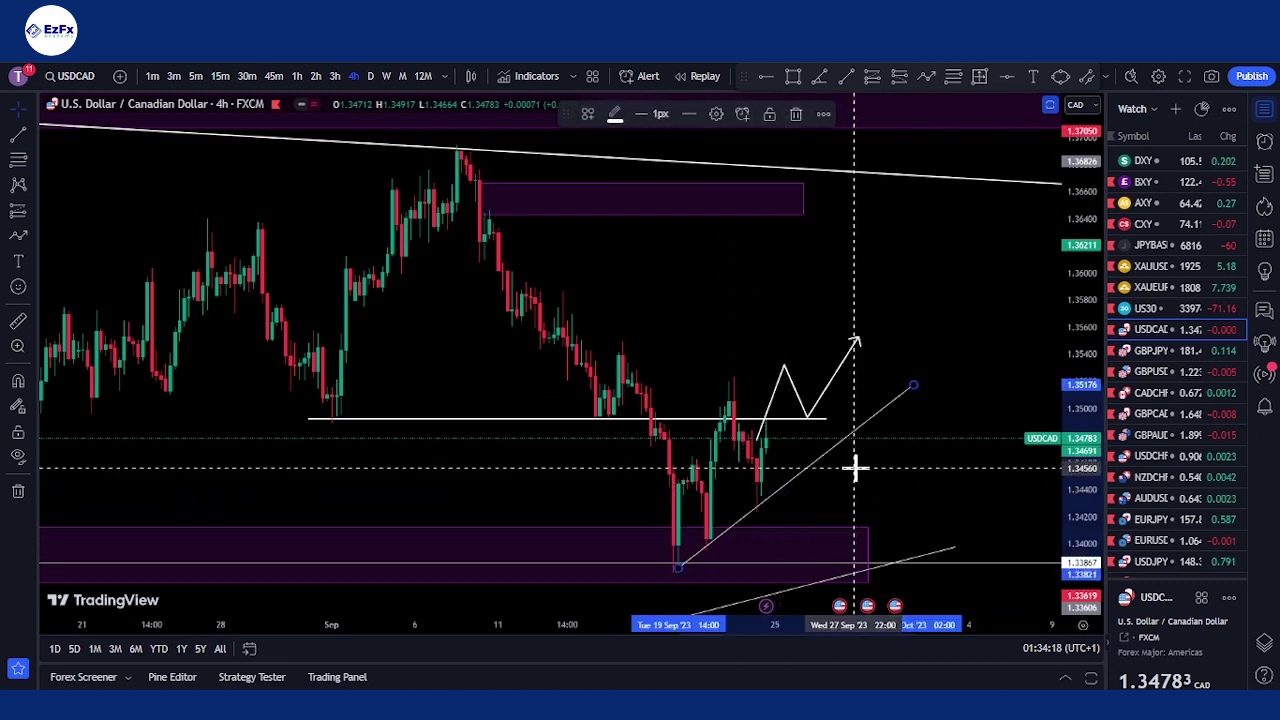
pyautogui.hscroll(3, 855, 465)
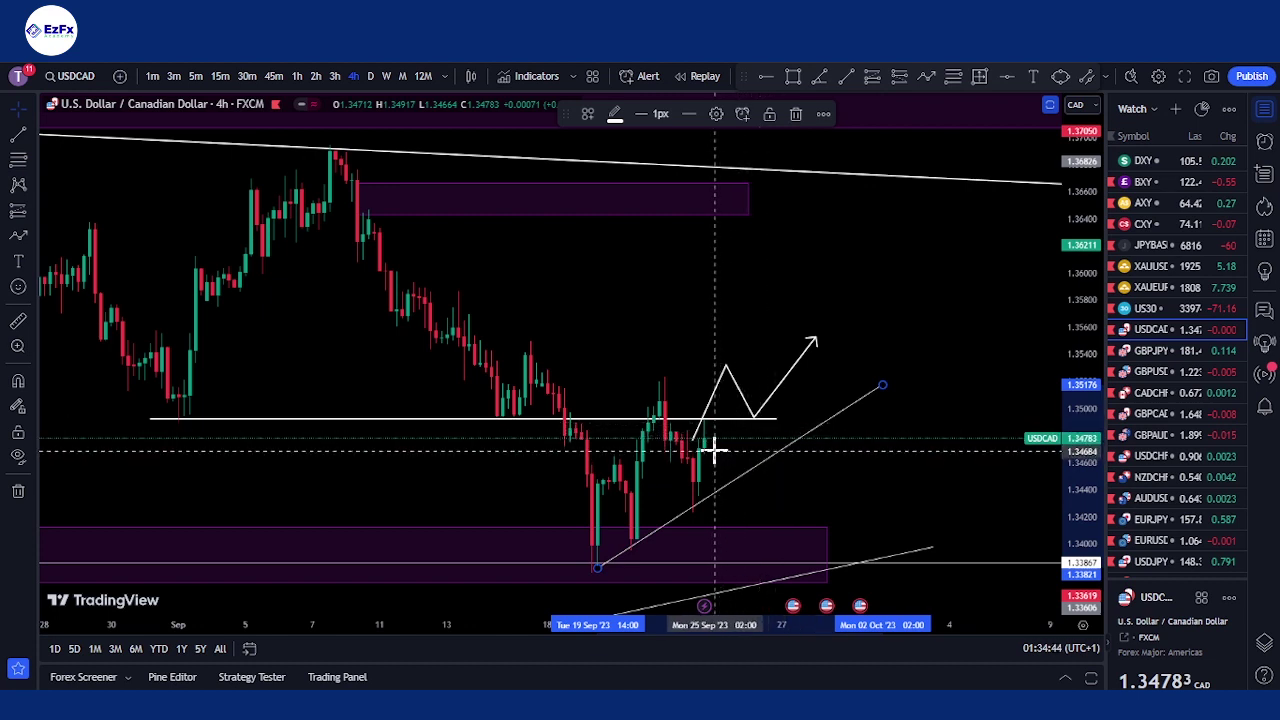
pyautogui.click(780, 419)
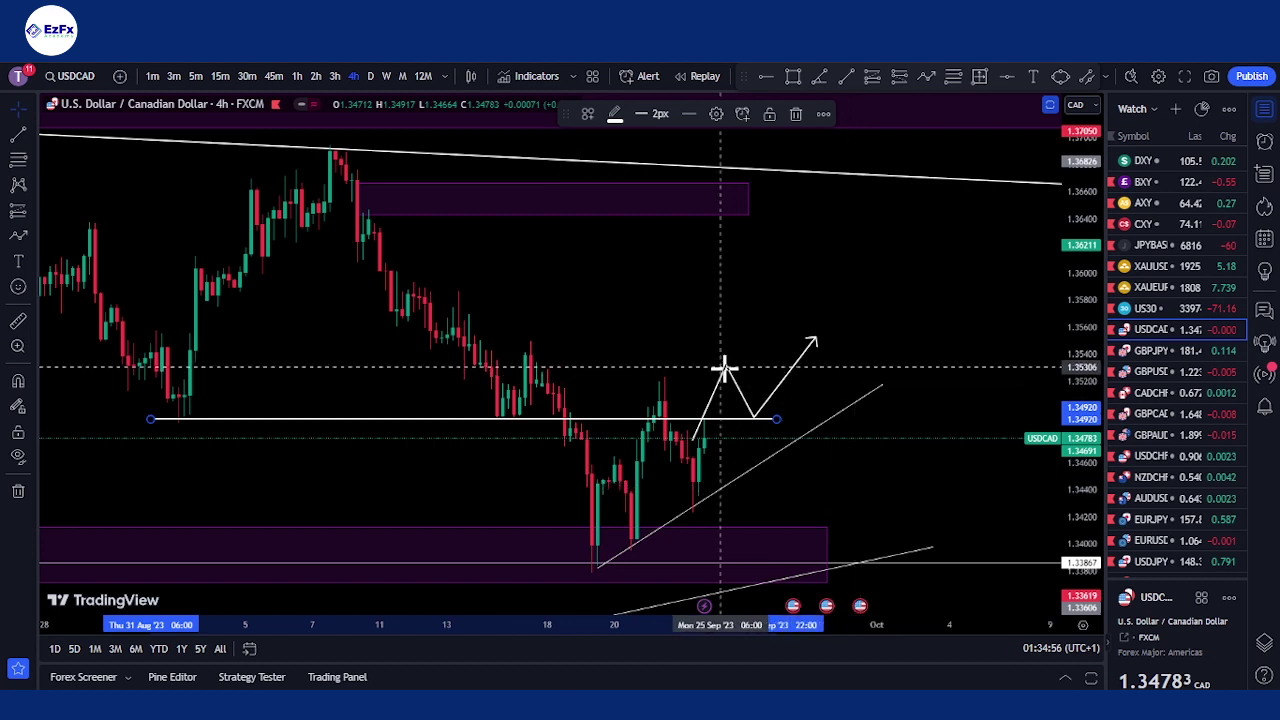
pyautogui.moveTo(760, 417); pyautogui.dragTo(765, 459)
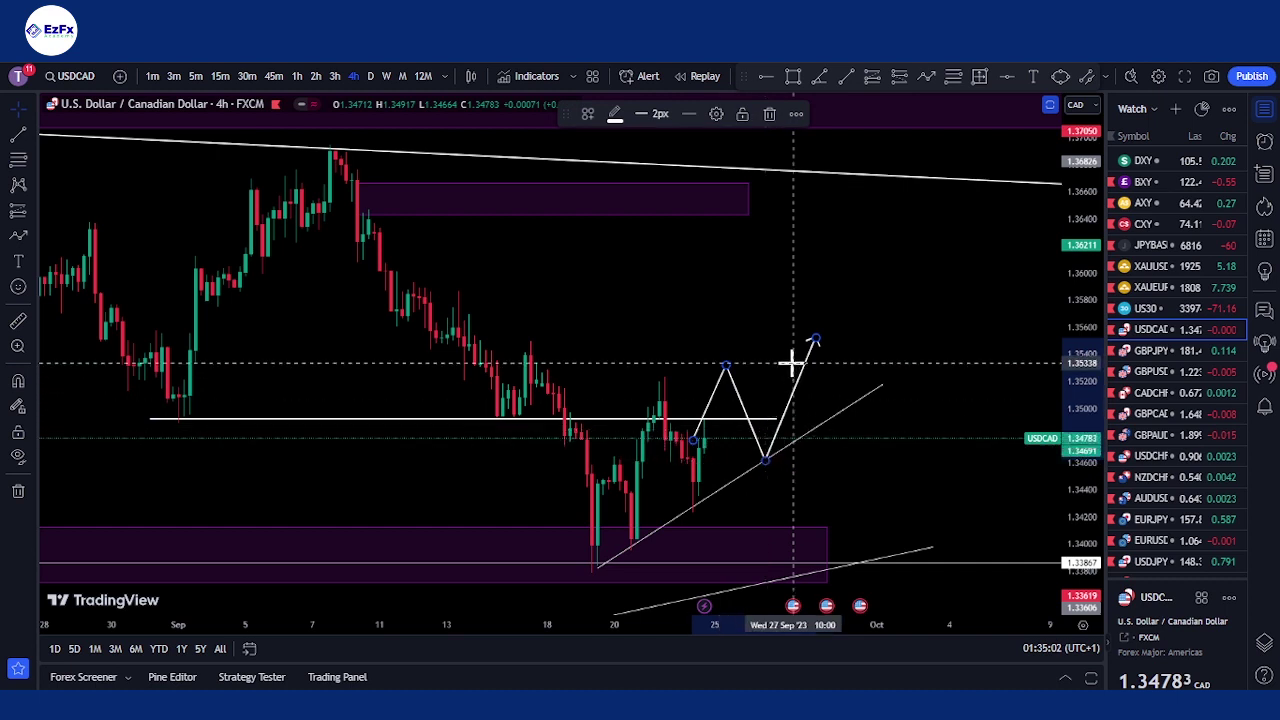
pyautogui.moveTo(806, 349); pyautogui.dragTo(831, 307)
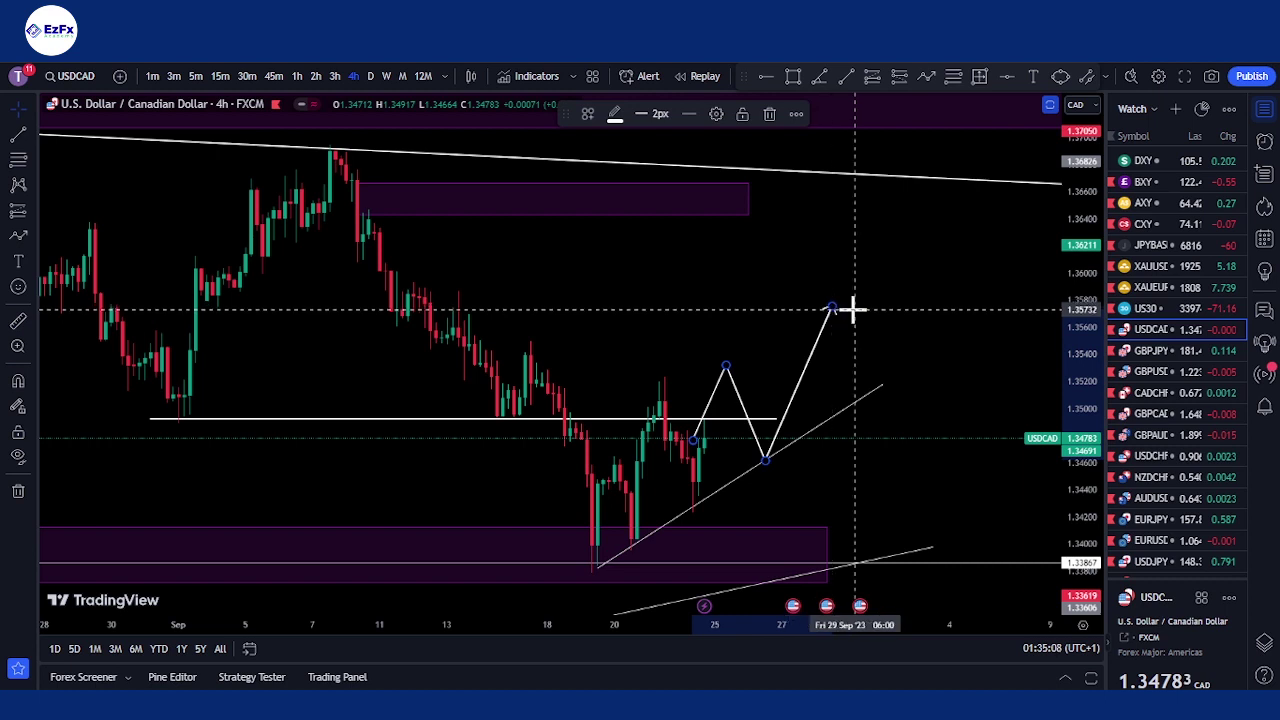
# Examine USDCAD's projected pullback and rise against the 1.34920 line, the two rising trendlines and the demand zone
pyautogui.scroll(-1, 907, 325)
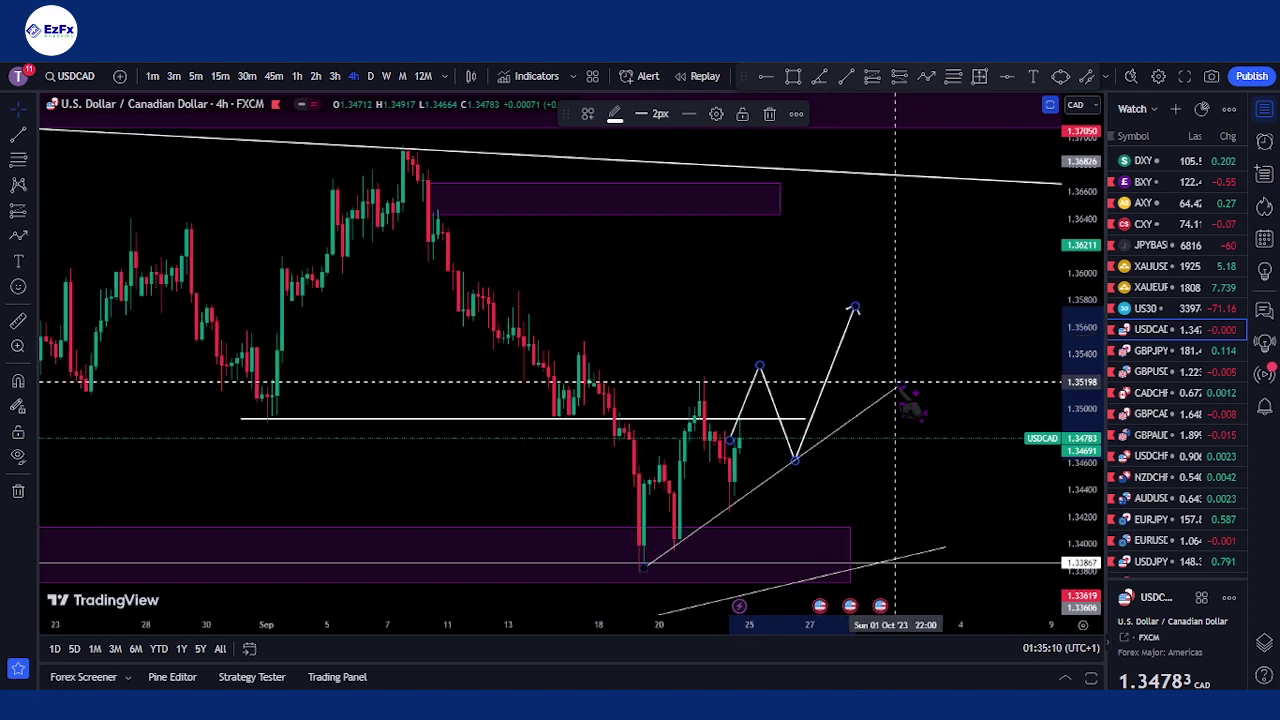
pyautogui.click(903, 386)
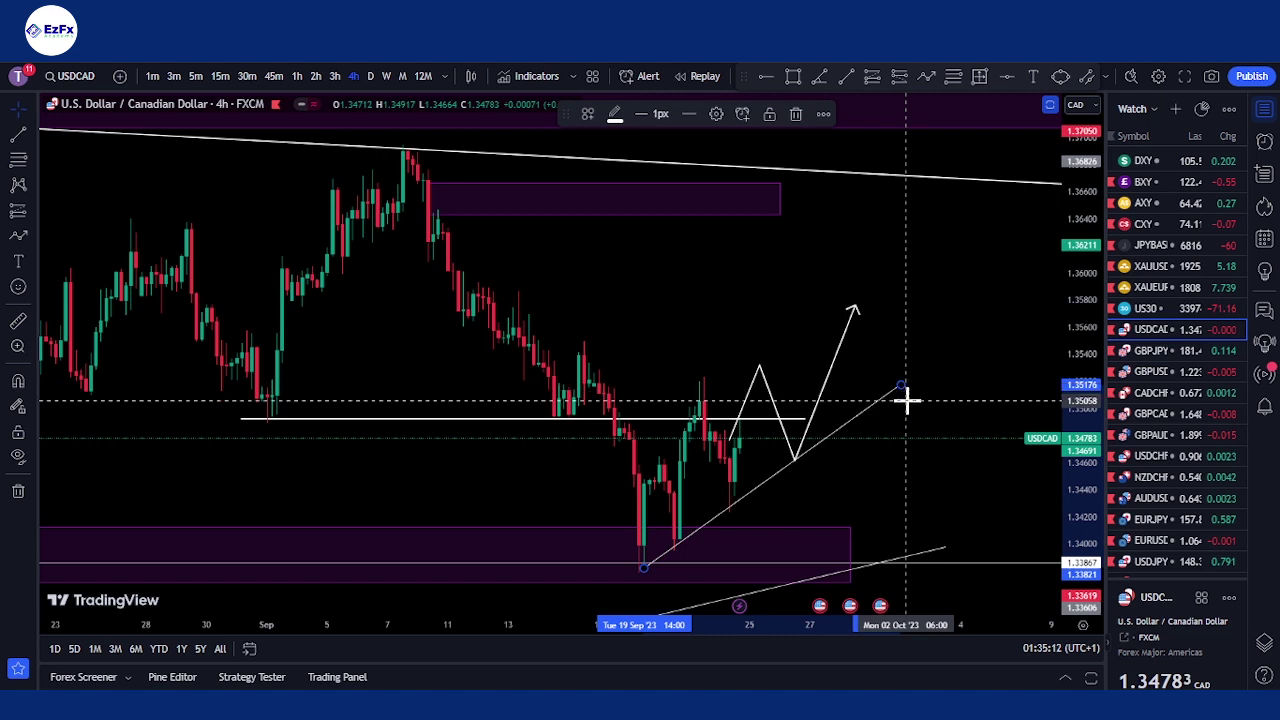
pyautogui.moveTo(906, 434); pyautogui.dragTo(769, 463)
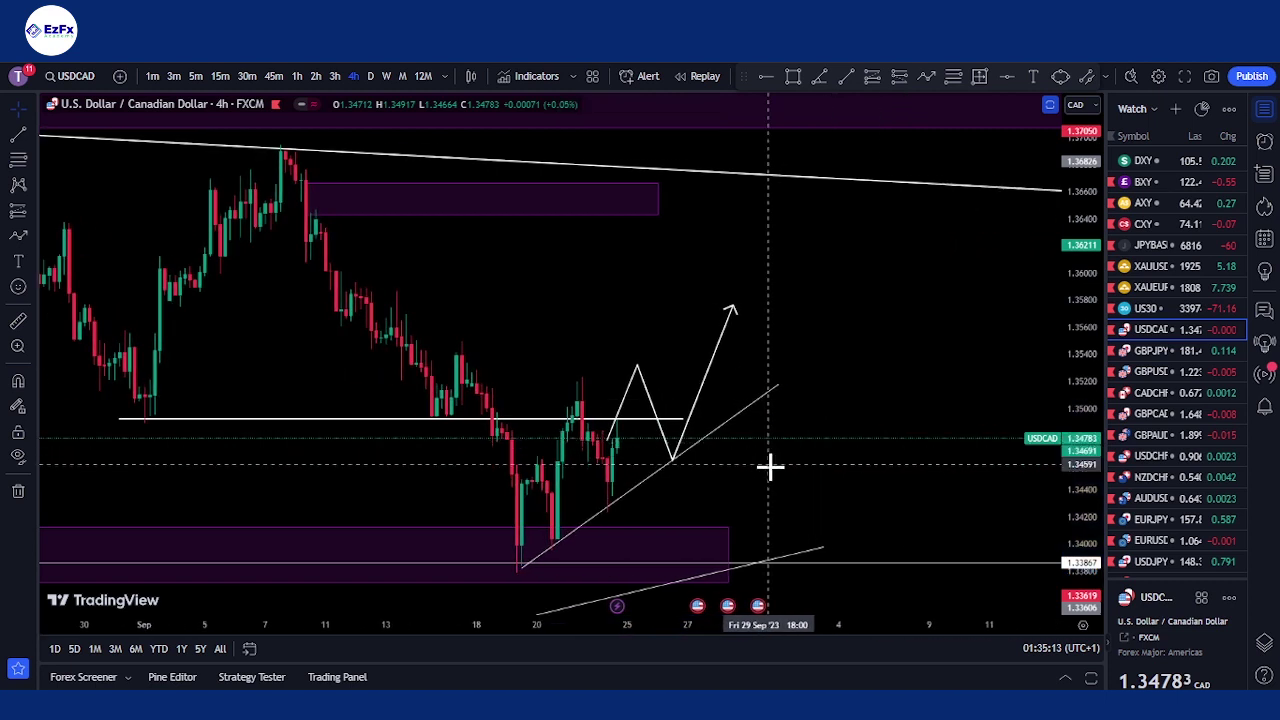
pyautogui.click(703, 440)
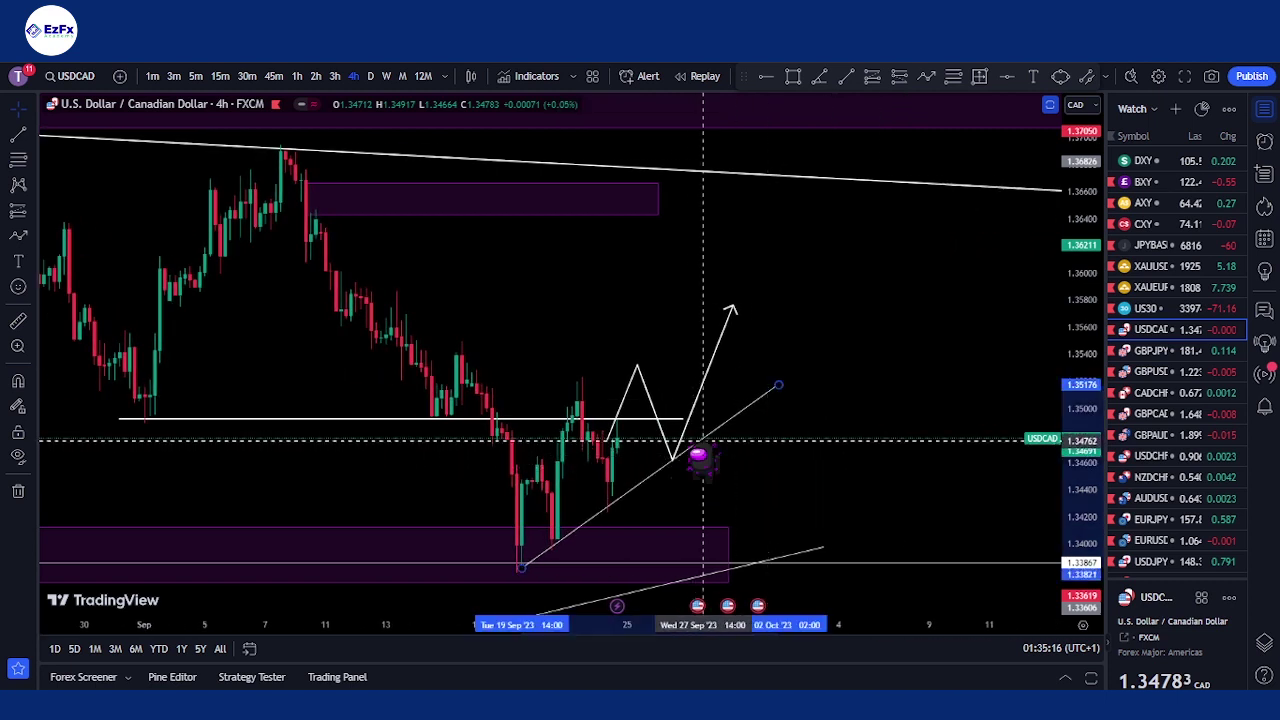
pyautogui.scroll(-4, 748, 507)
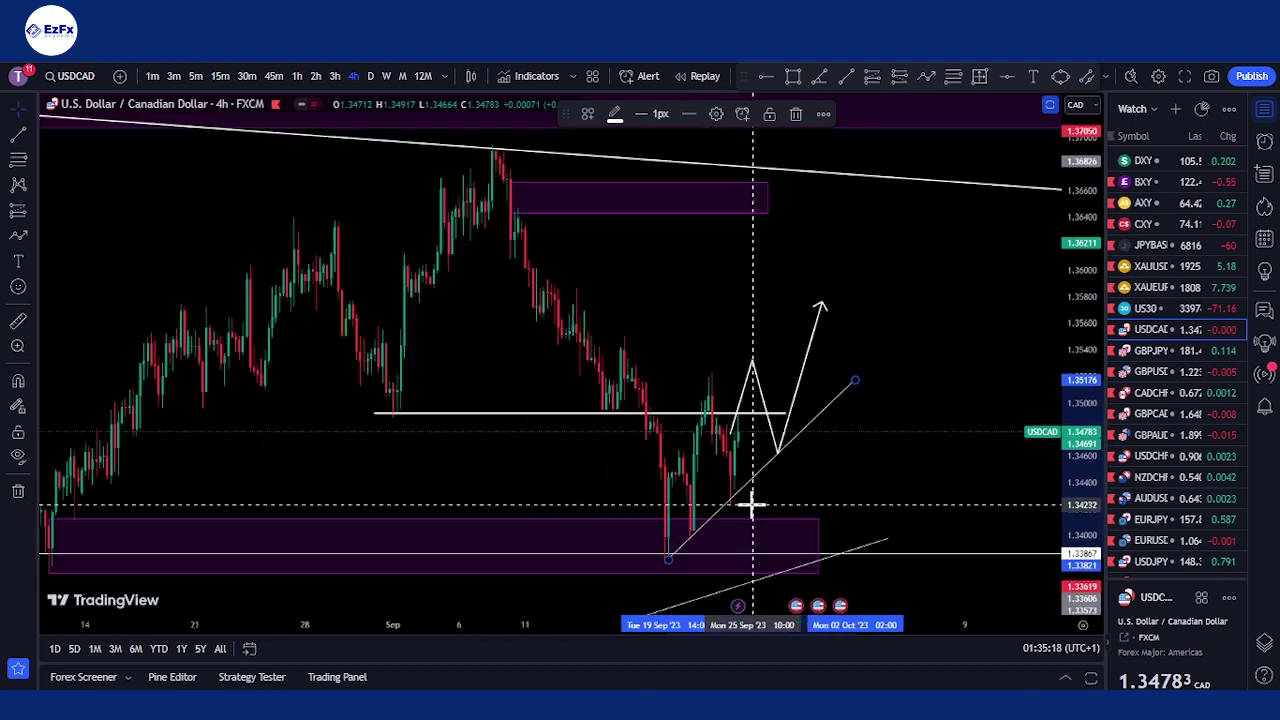
pyautogui.moveTo(812, 505); pyautogui.dragTo(600, 537)
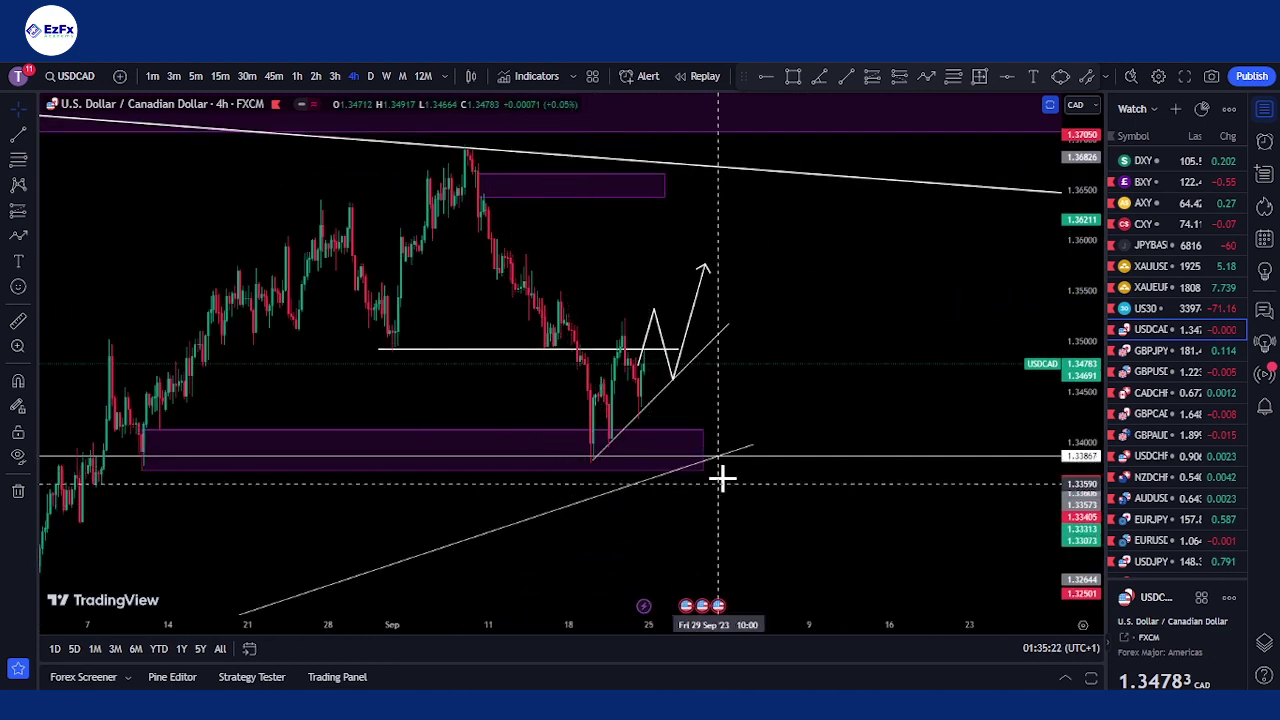
pyautogui.click(704, 451)
pyautogui.scroll(-1, 733, 450)
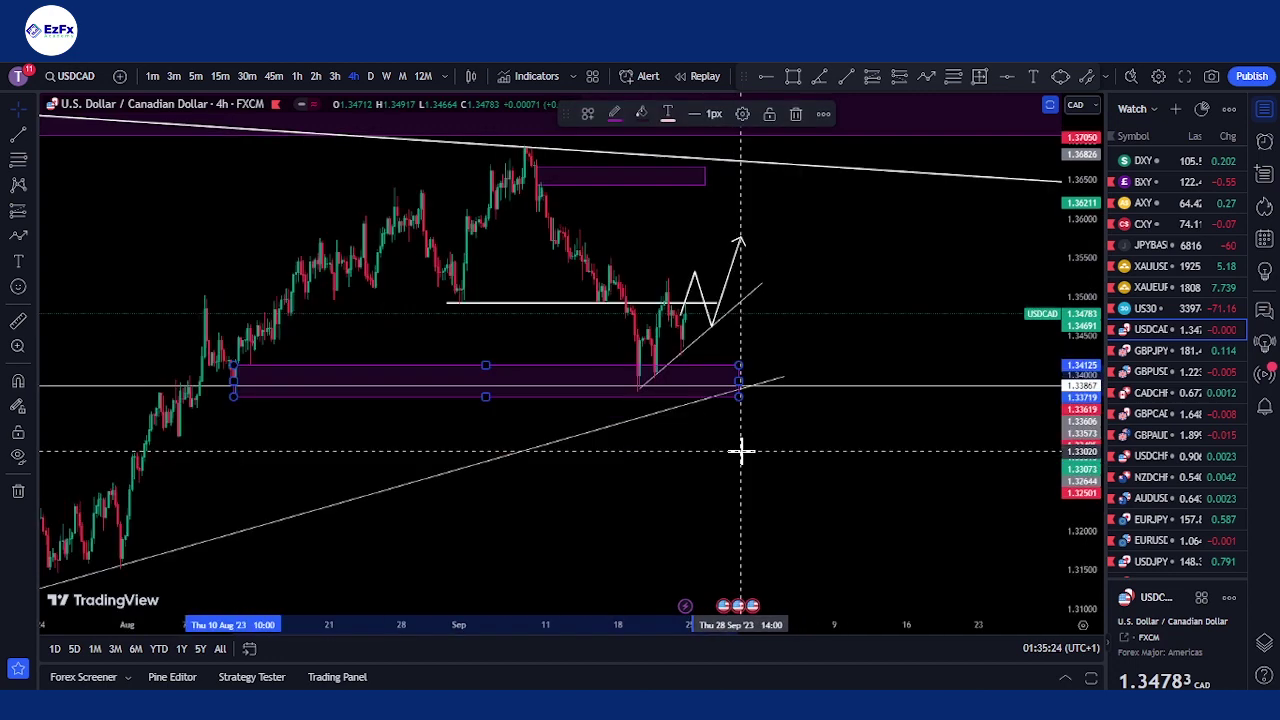
pyautogui.scroll(2, 733, 451)
pyautogui.moveTo(652, 474); pyautogui.dragTo(813, 481)
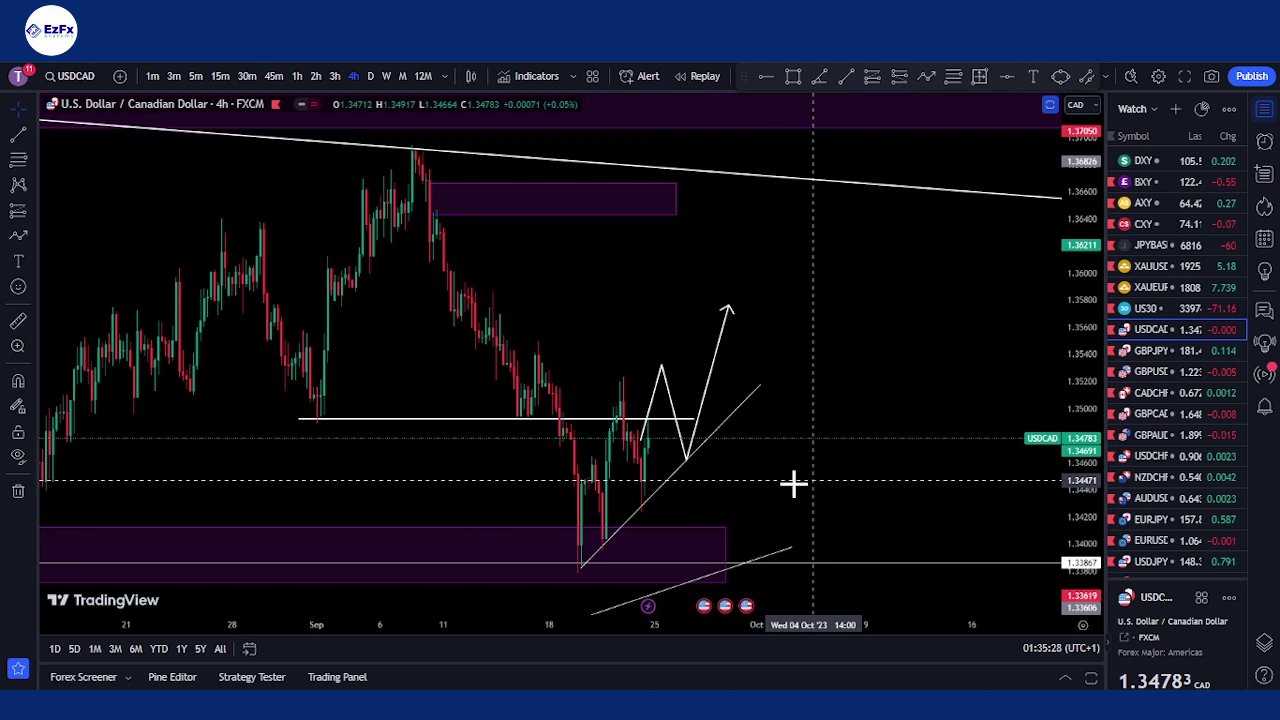
pyautogui.click(651, 420)
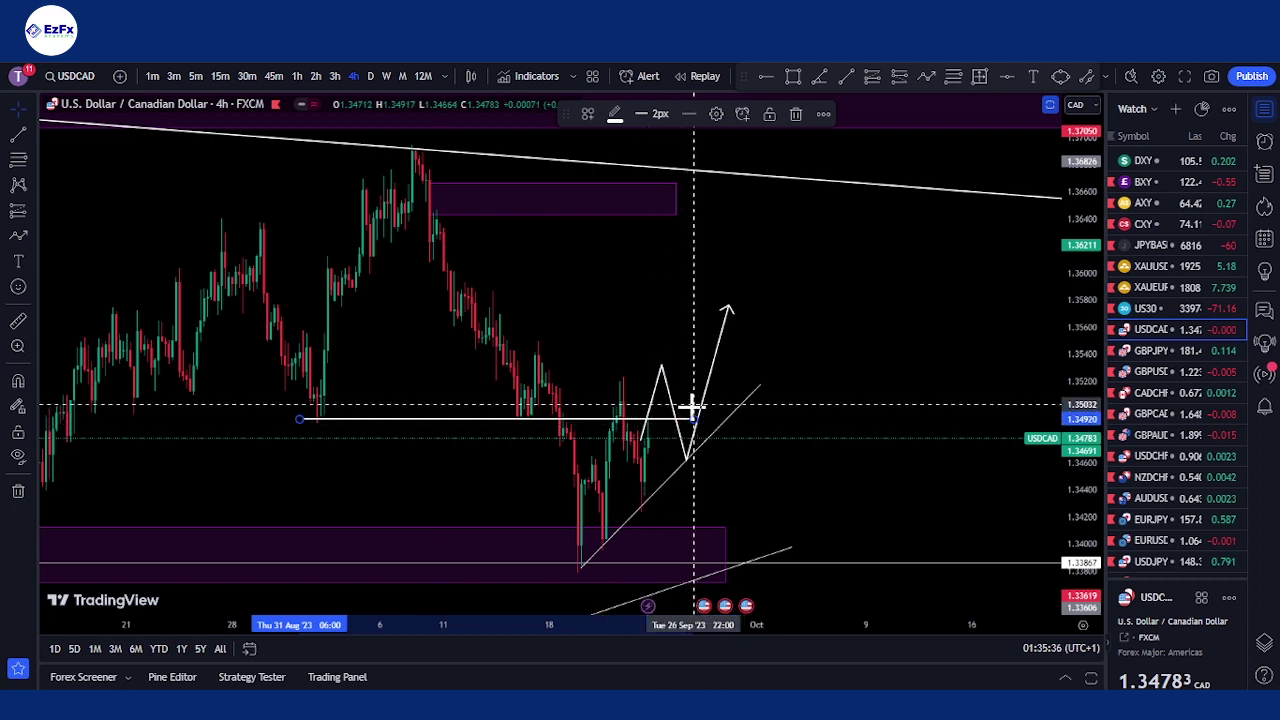
pyautogui.click(660, 379)
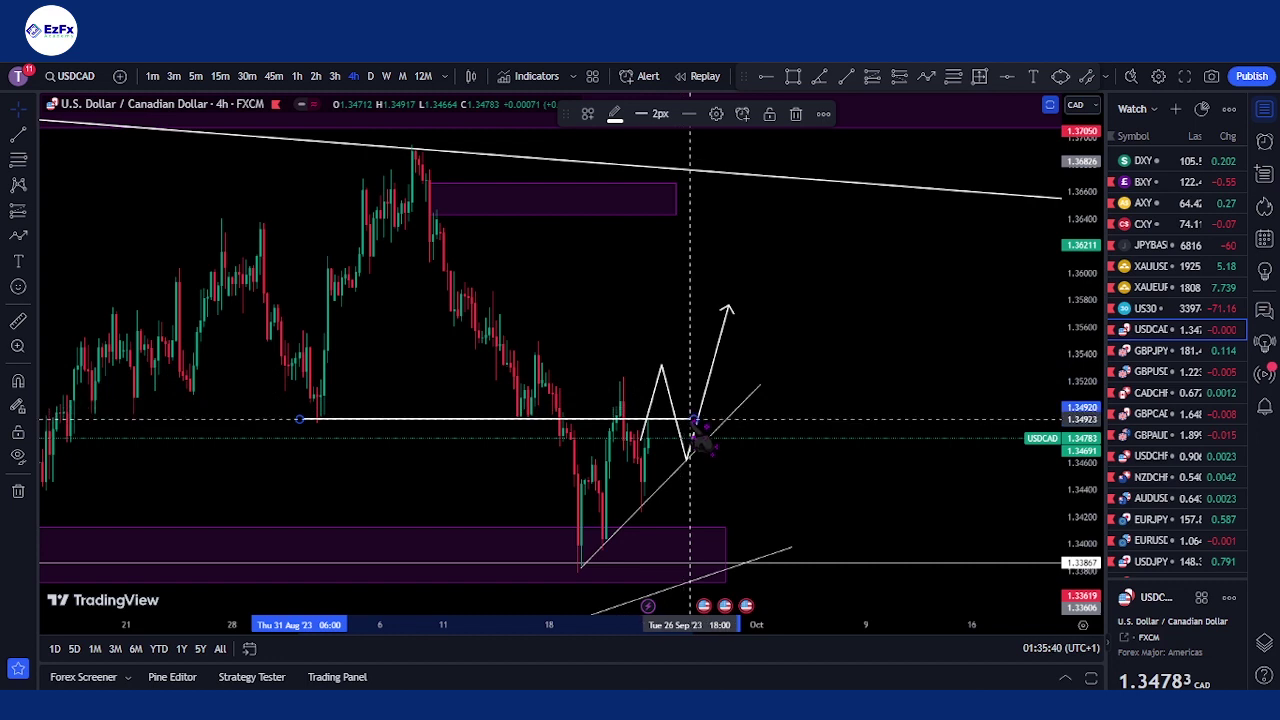
pyautogui.click(691, 420)
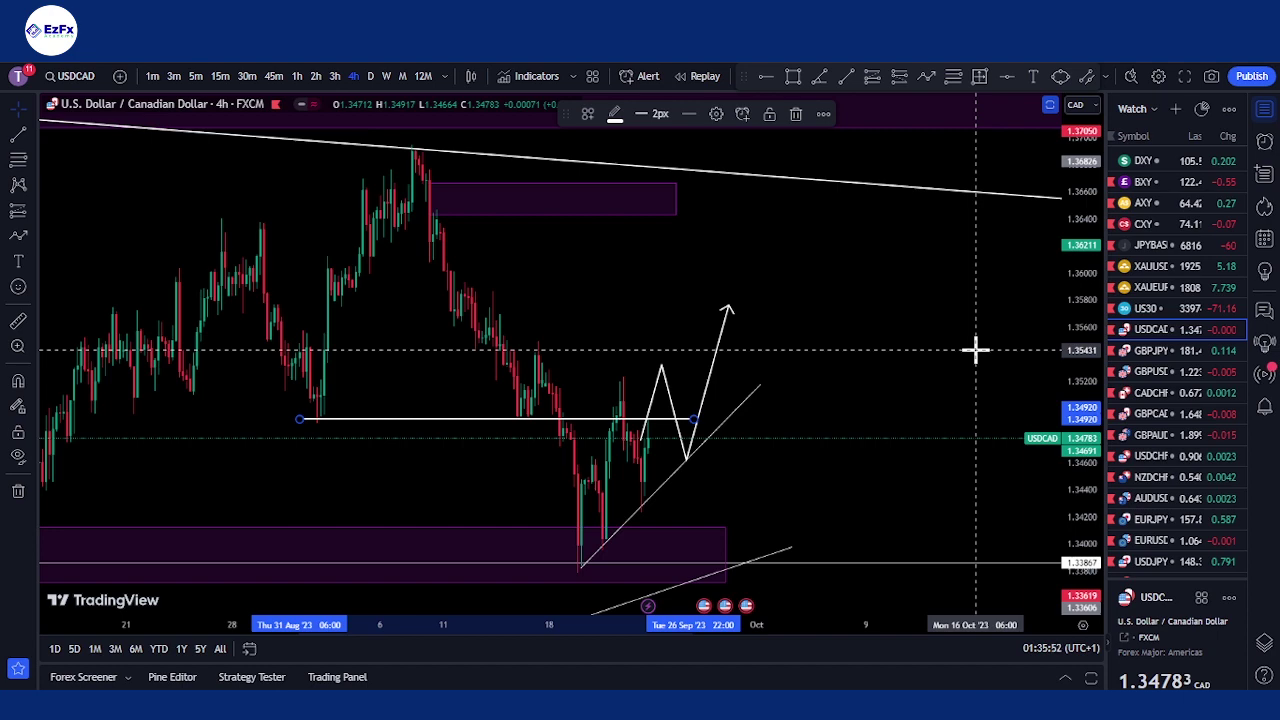
# Switch the chart to XAUUSD with the FOREXCOM feed and focus on its projected price path
pyautogui.write('XAUSU')
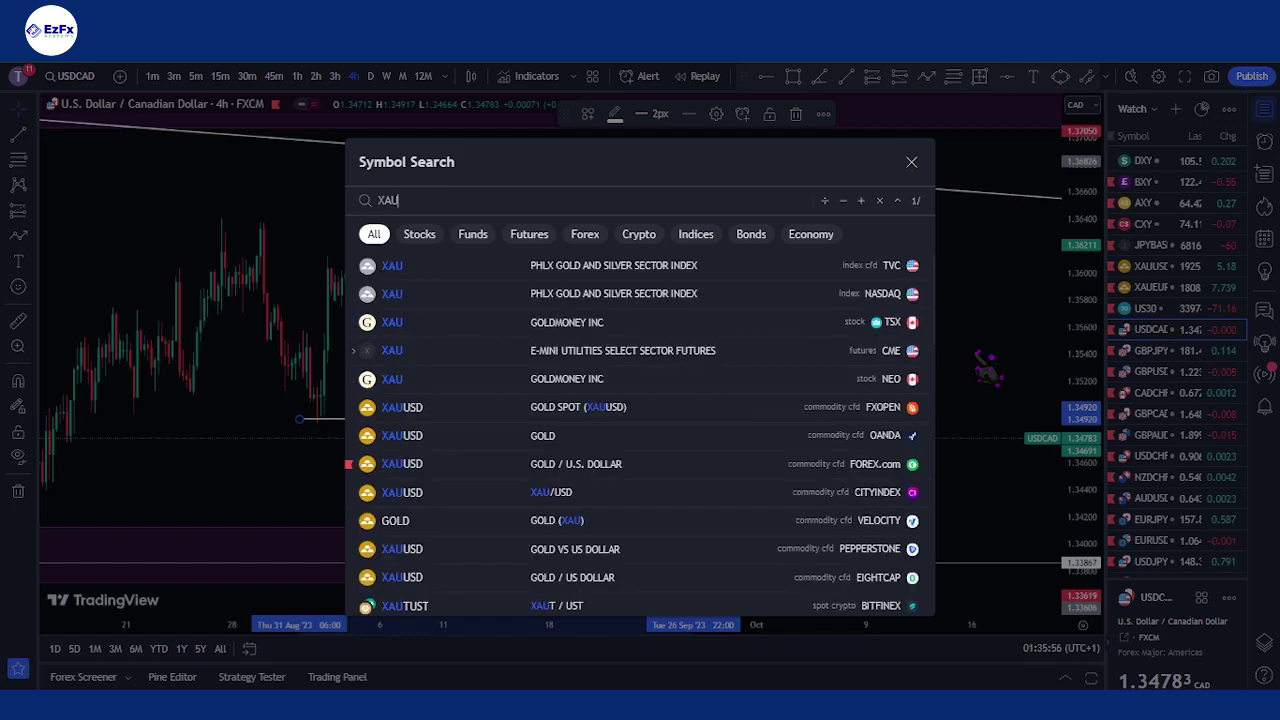
pyautogui.press('Return')
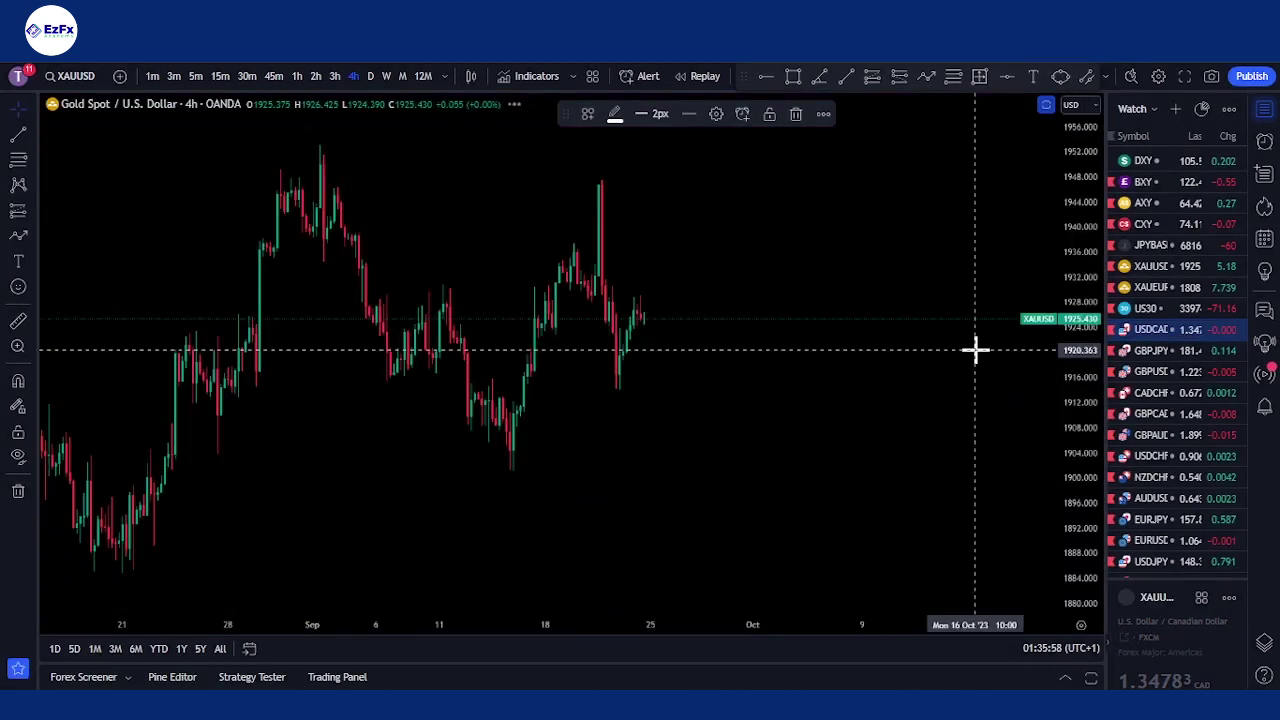
pyautogui.click(1160, 268)
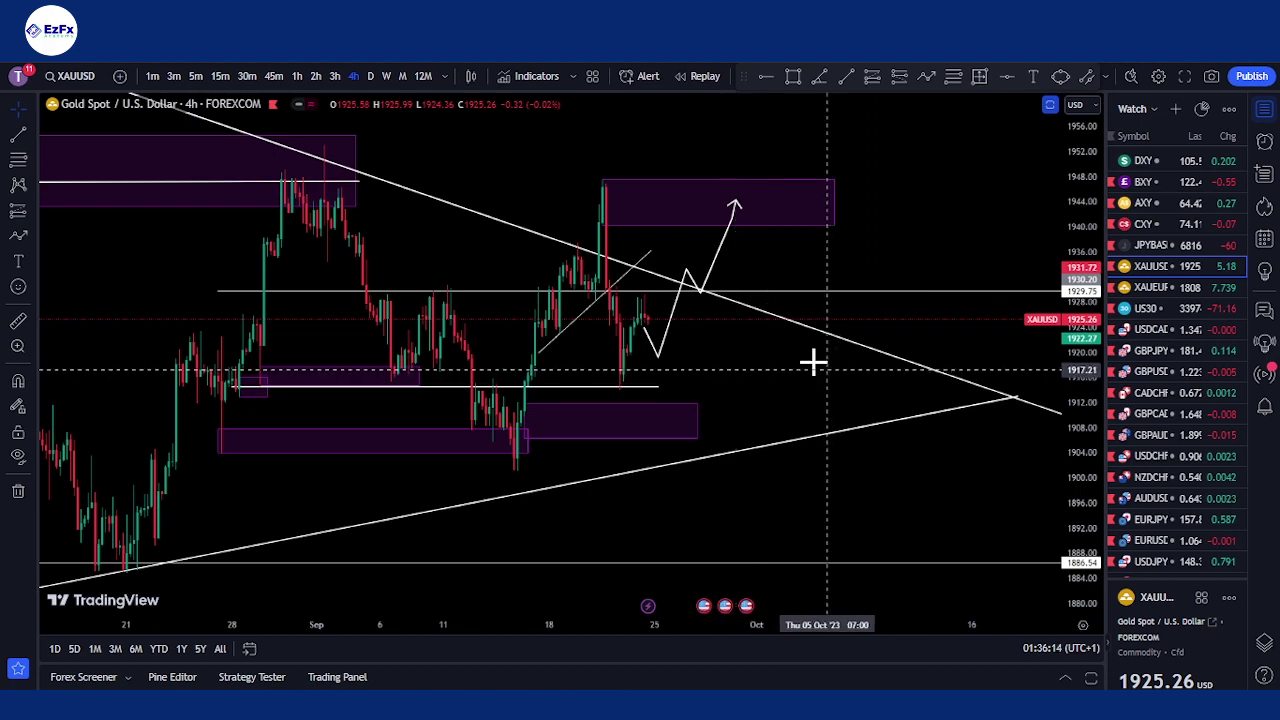
pyautogui.scroll(1, 712, 340)
pyautogui.scroll(1, 712, 340)
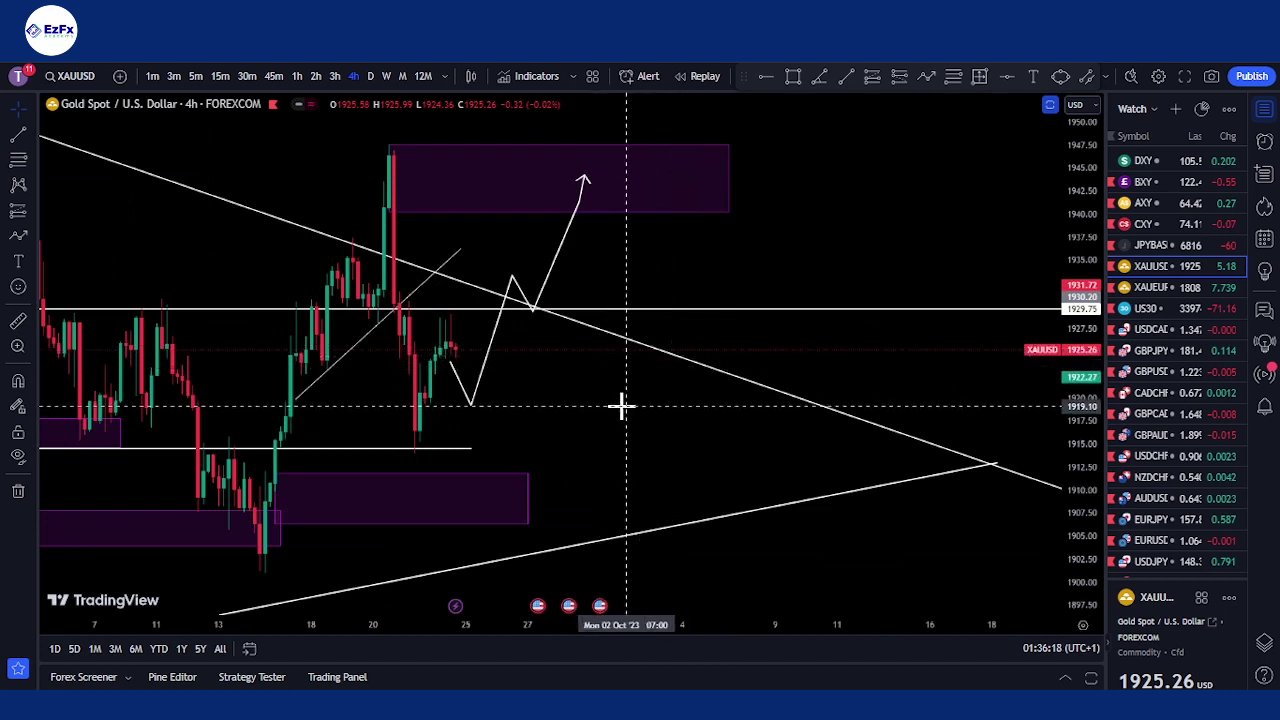
# Review gold's converging trendlines and NHPZ zone on the daily timeframe, and return to the 4-hour chart
pyautogui.click(370, 76)
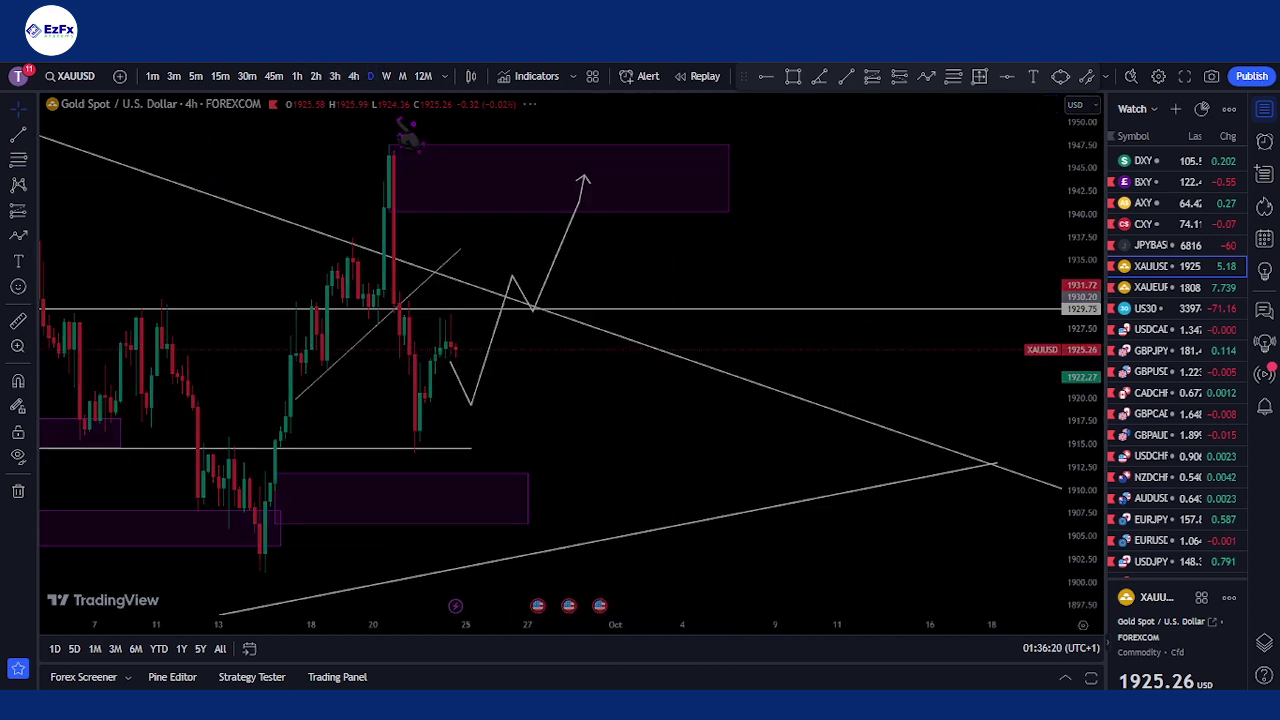
pyautogui.scroll(-4, 438, 298)
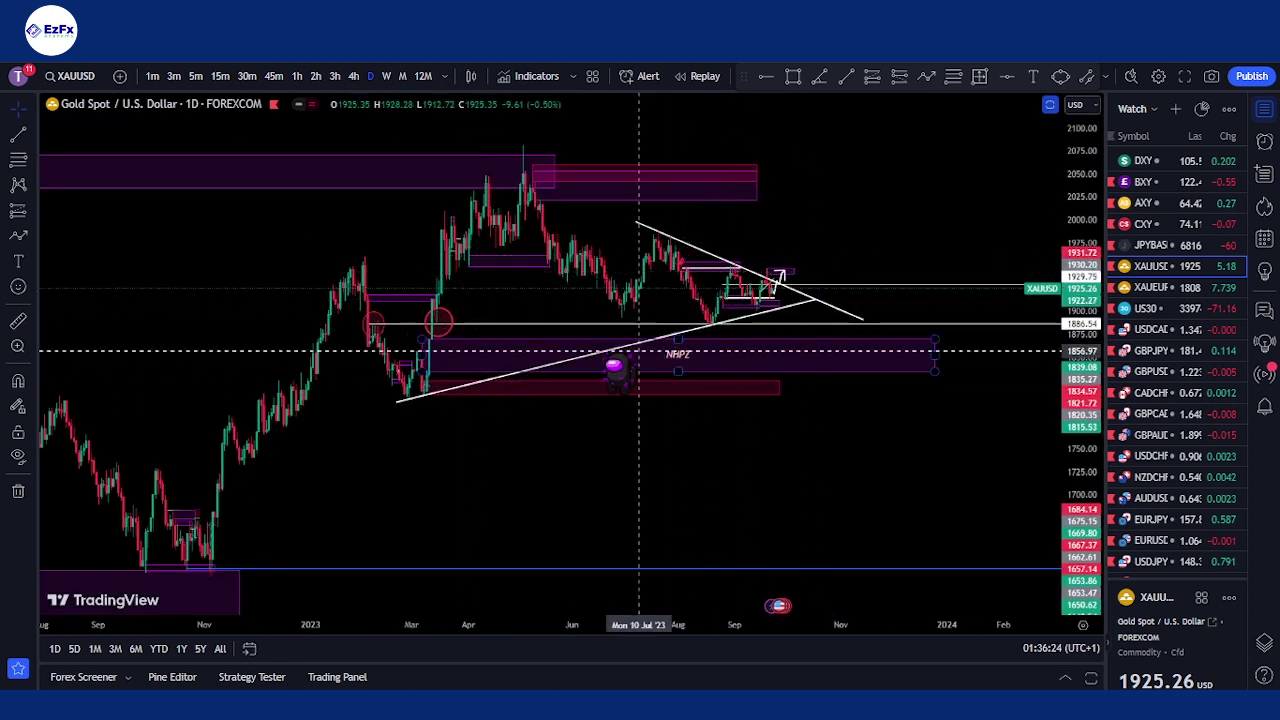
pyautogui.click(353, 76)
pyautogui.scroll(3, 626, 209)
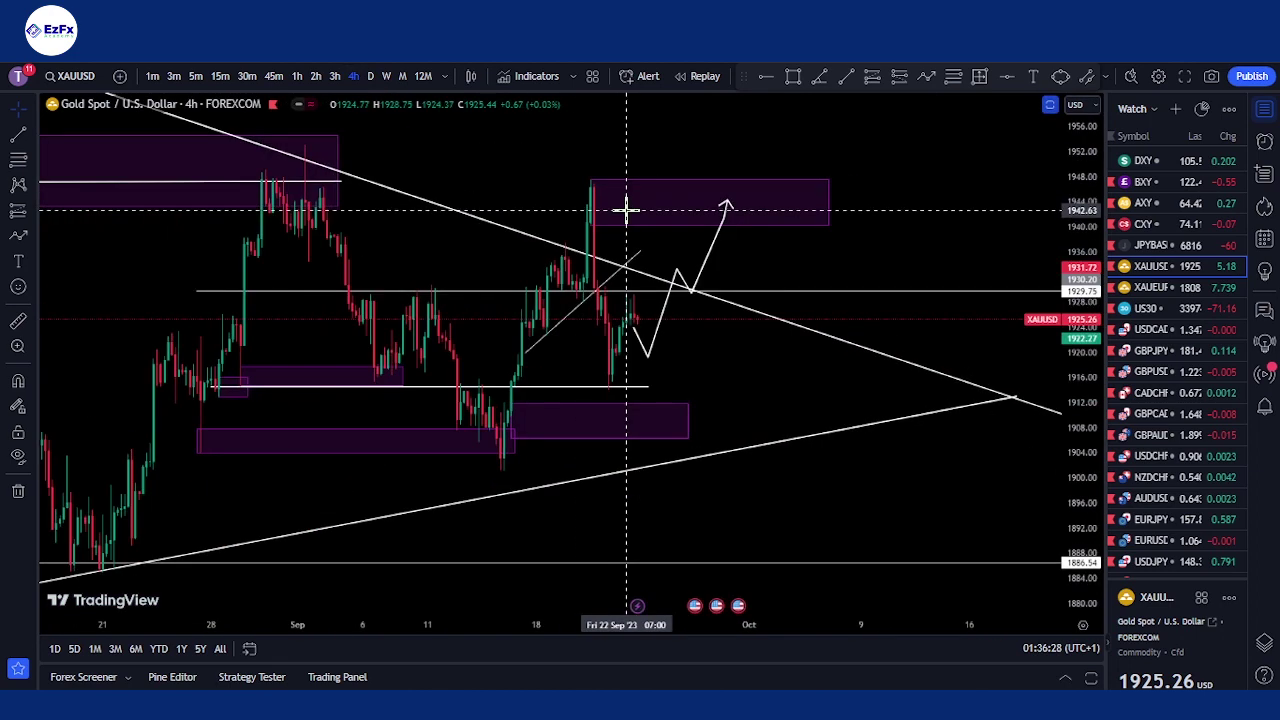
pyautogui.scroll(2, 679, 313)
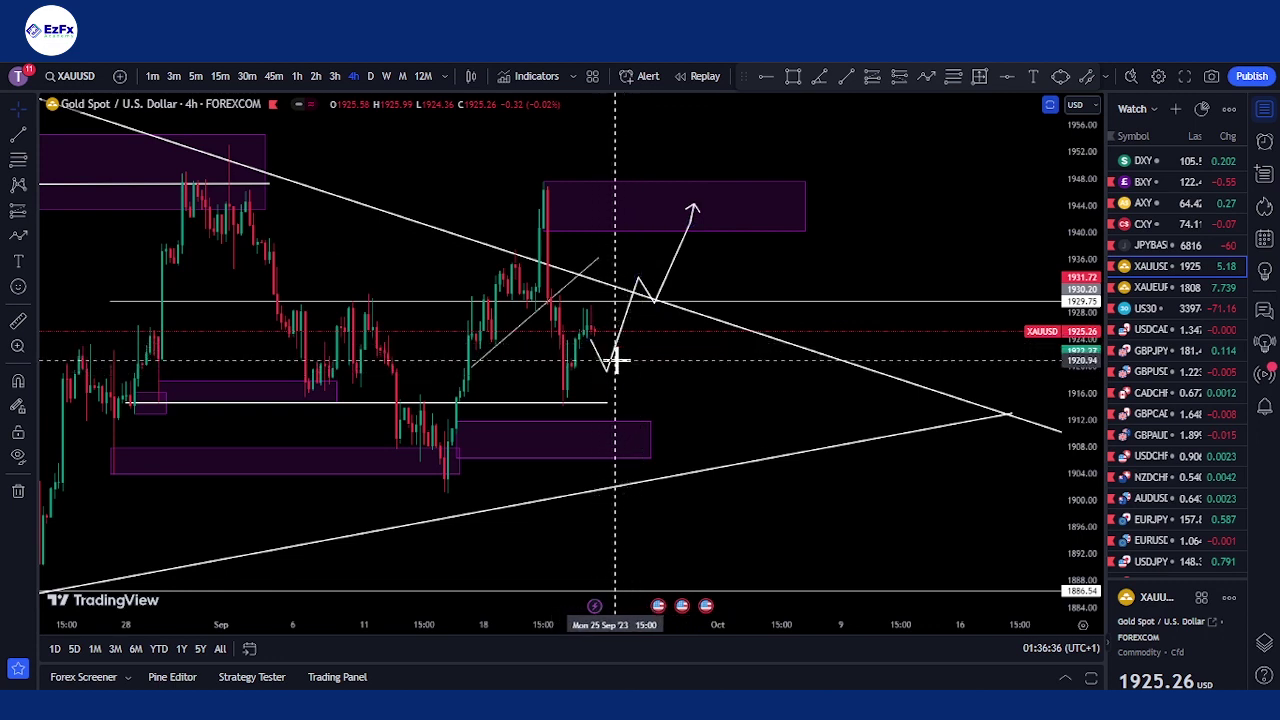
# Examine gold's projected rise against the 1929.75 line, the falling trendline and the supply zone between 1947.56 and 1940.28
pyautogui.click(705, 318)
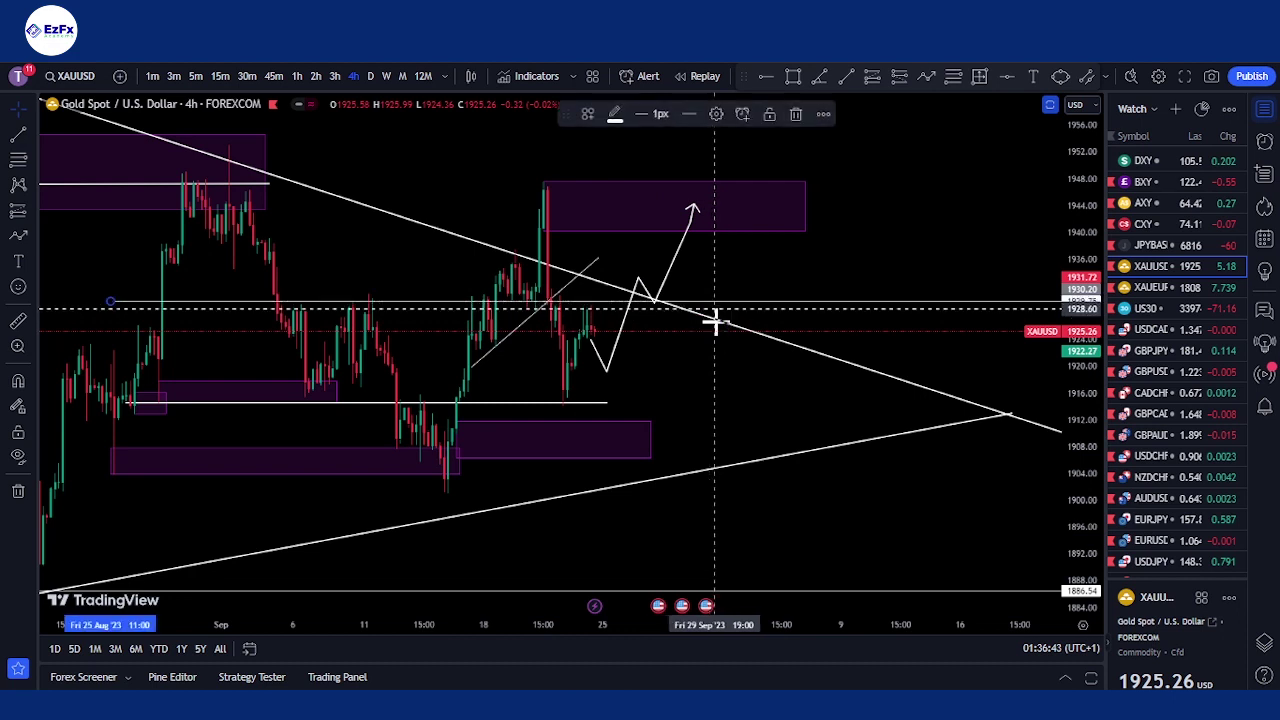
pyautogui.click(690, 345)
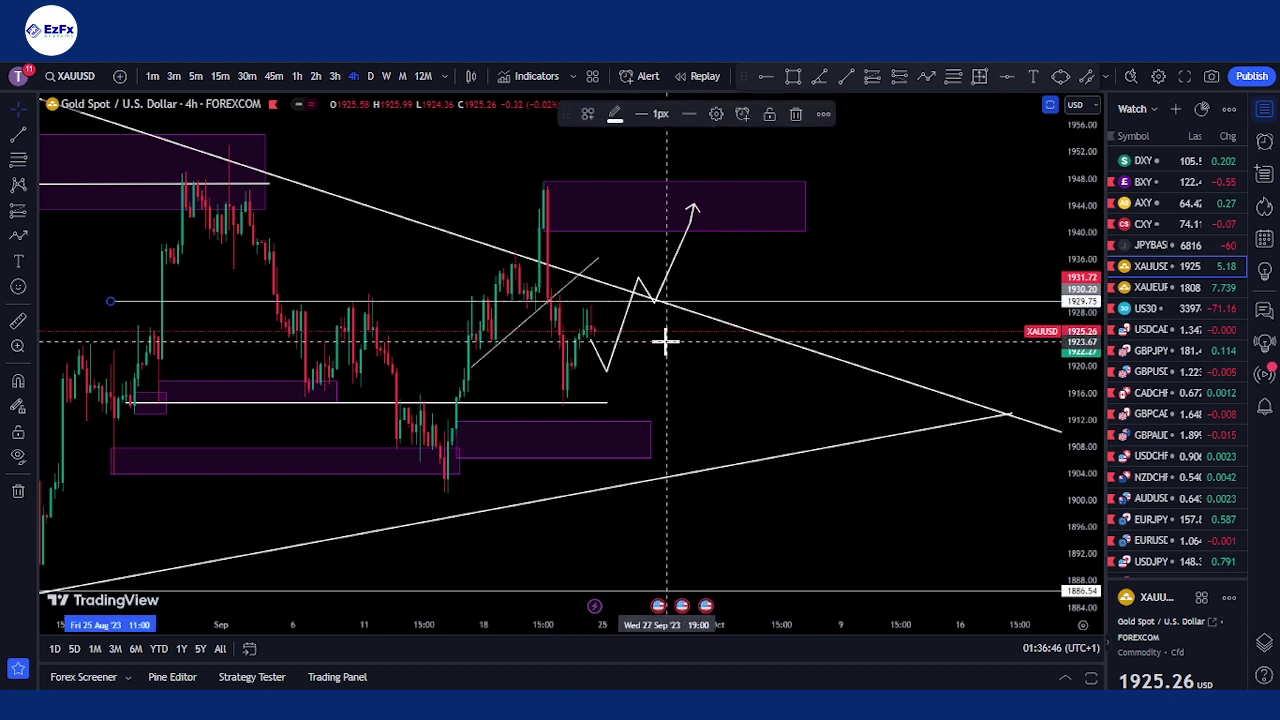
pyautogui.click(706, 343)
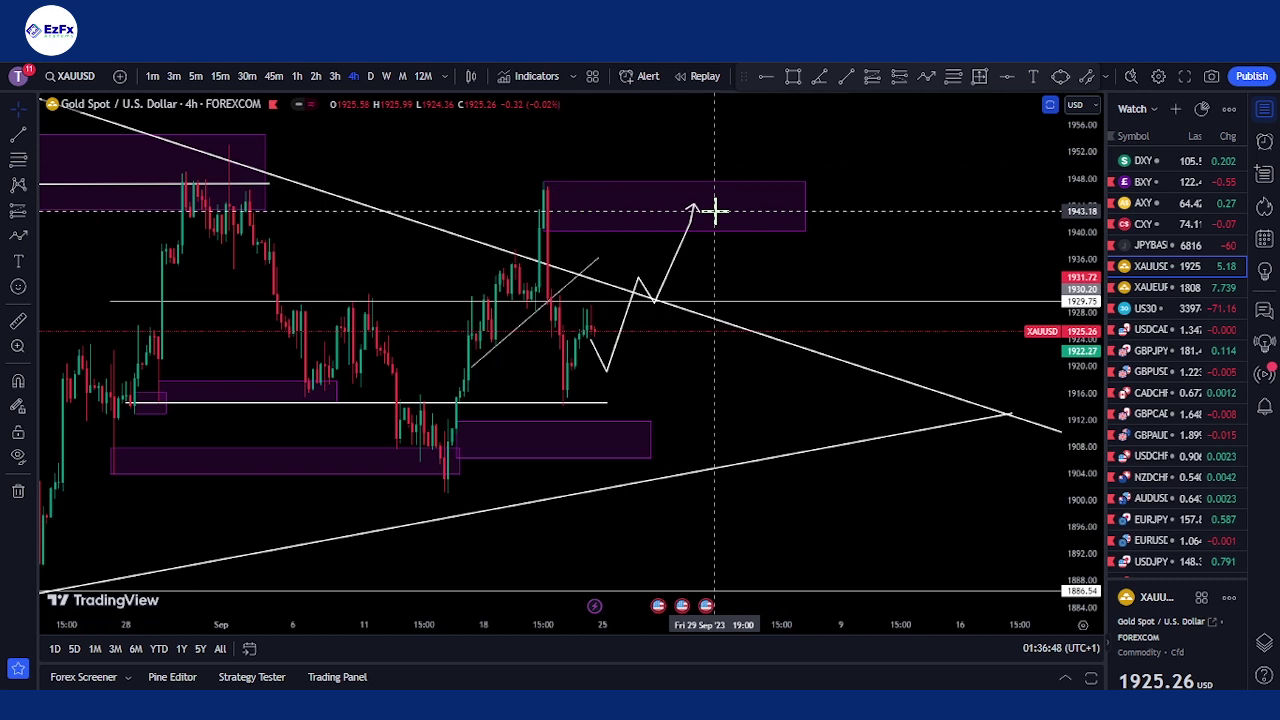
pyautogui.click(734, 236)
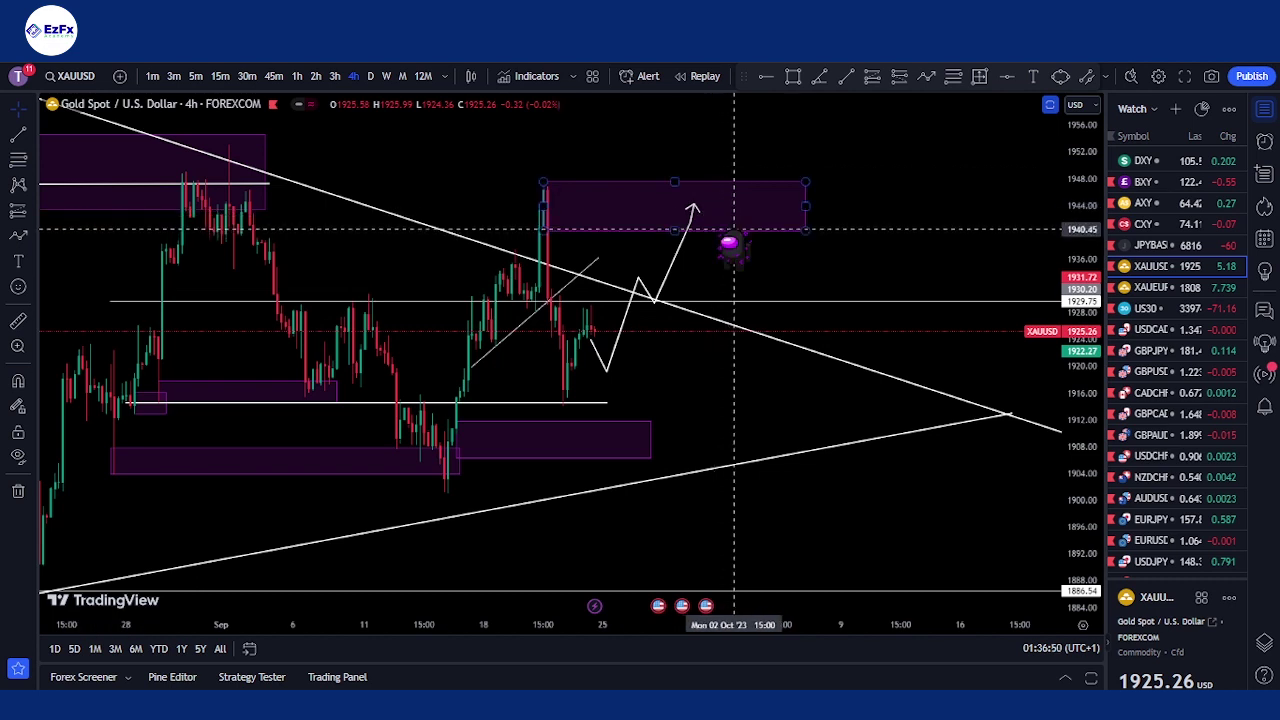
pyautogui.click(720, 306)
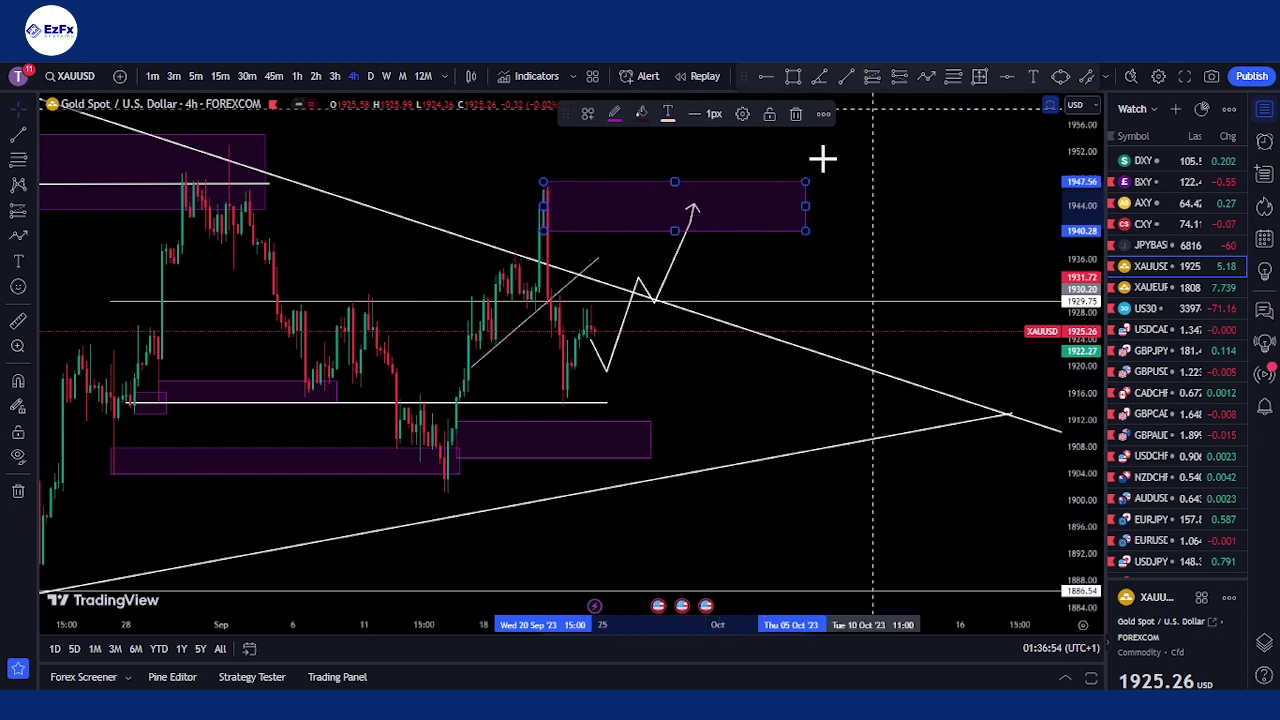
# Try a downward projected path from the arrow tip in gold's supply zone to about 1894, and delete it
pyautogui.click(926, 76)
pyautogui.click(693, 207)
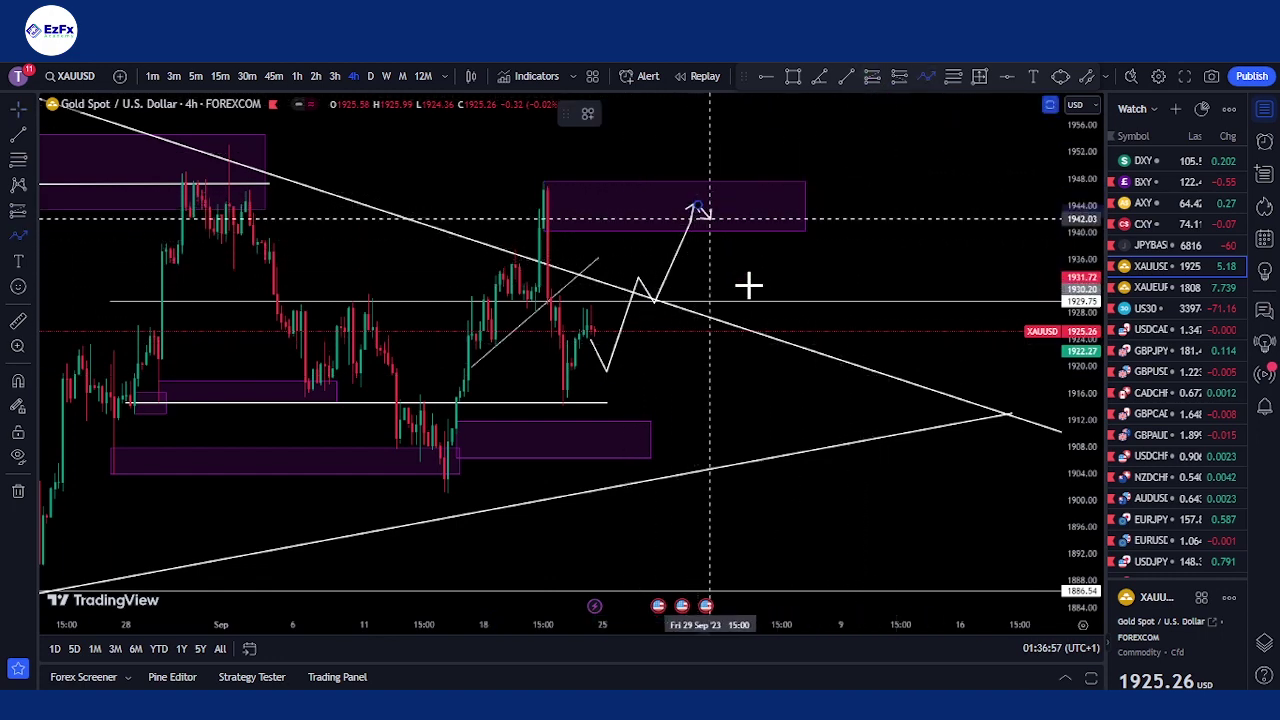
pyautogui.doubleClick(893, 540)
pyautogui.press('Delete')
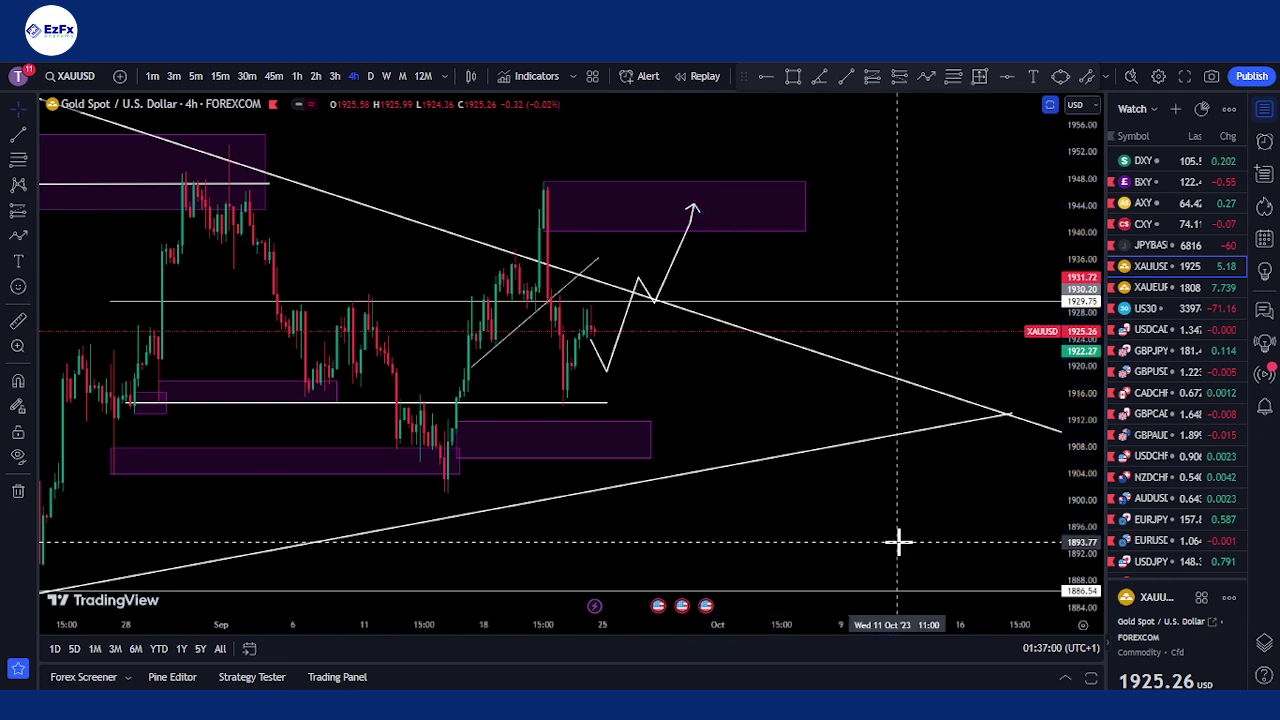
# Review gold's converging trendlines and projected rise on the daily timeframe, return to the 4-hour chart and select the projected path
pyautogui.click(371, 78)
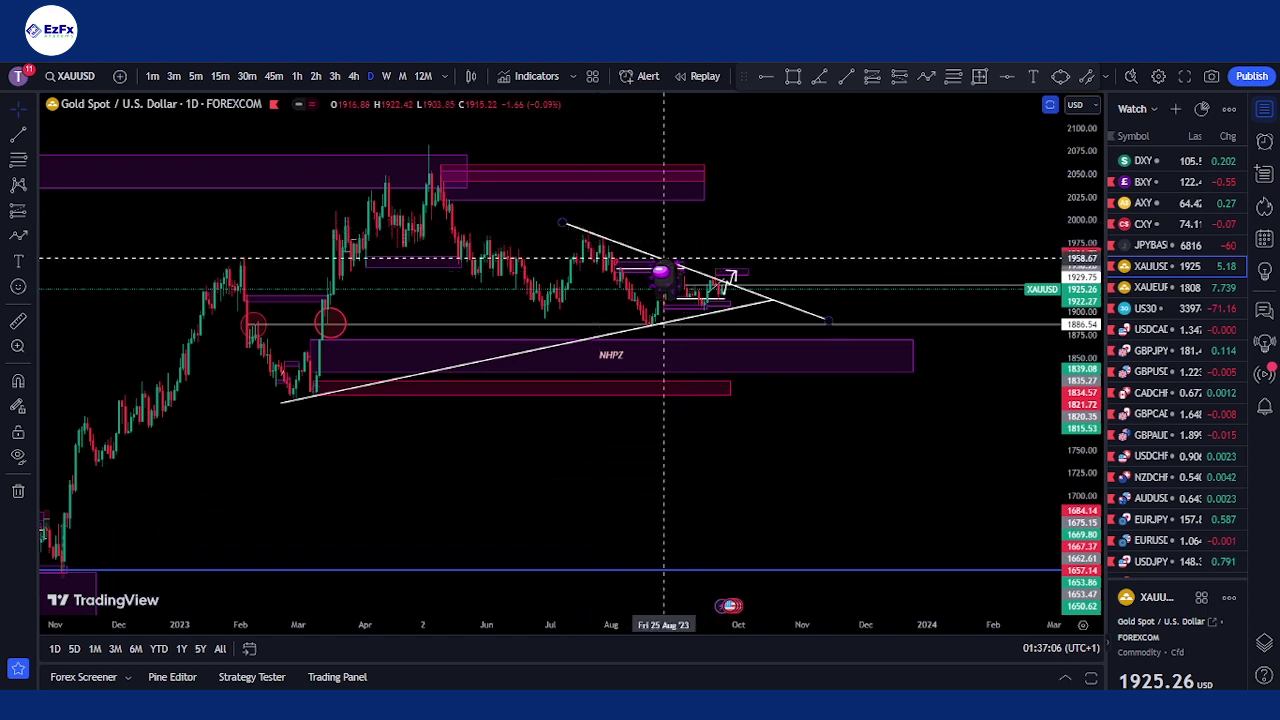
pyautogui.scroll(1, 684, 290)
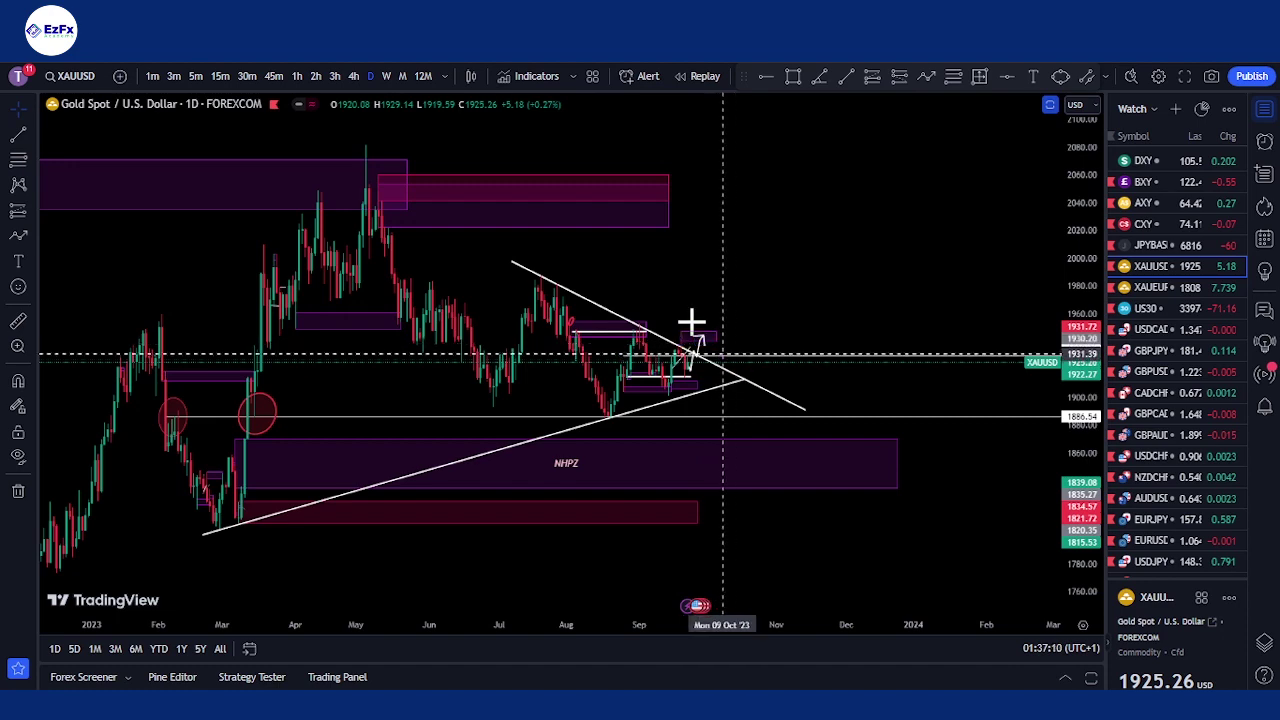
pyautogui.scroll(3, 680, 315)
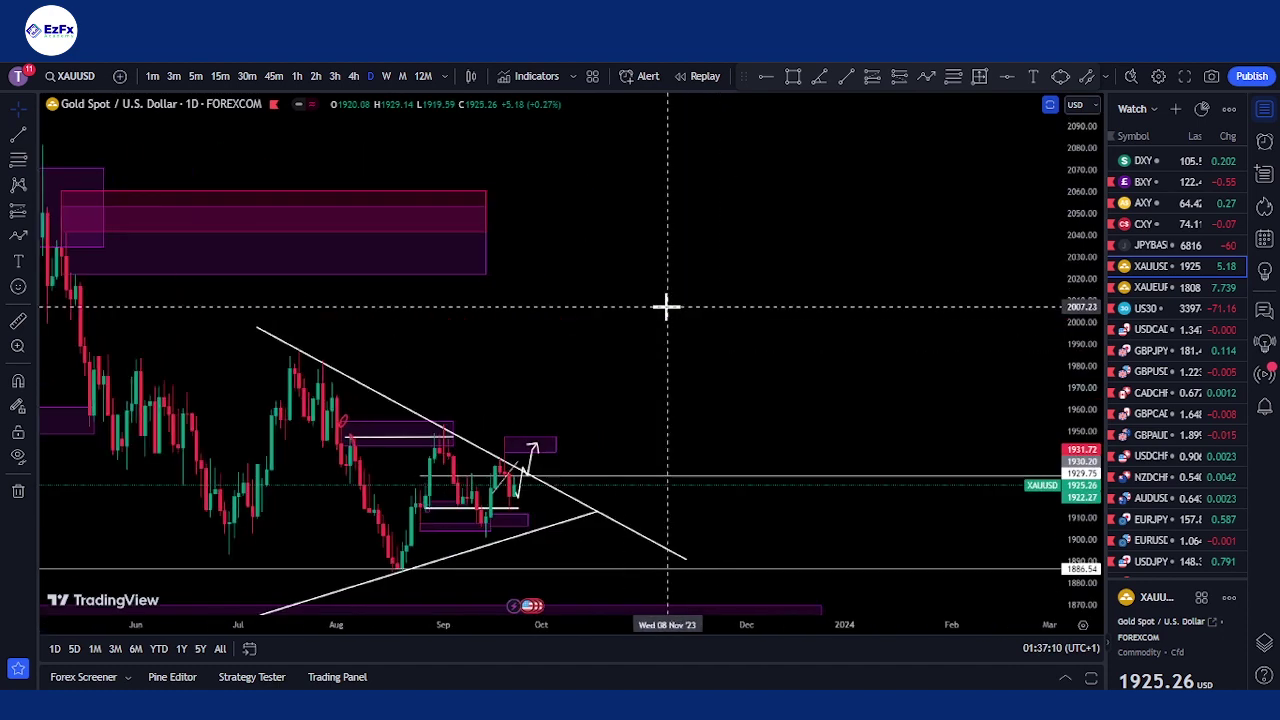
pyautogui.click(354, 76)
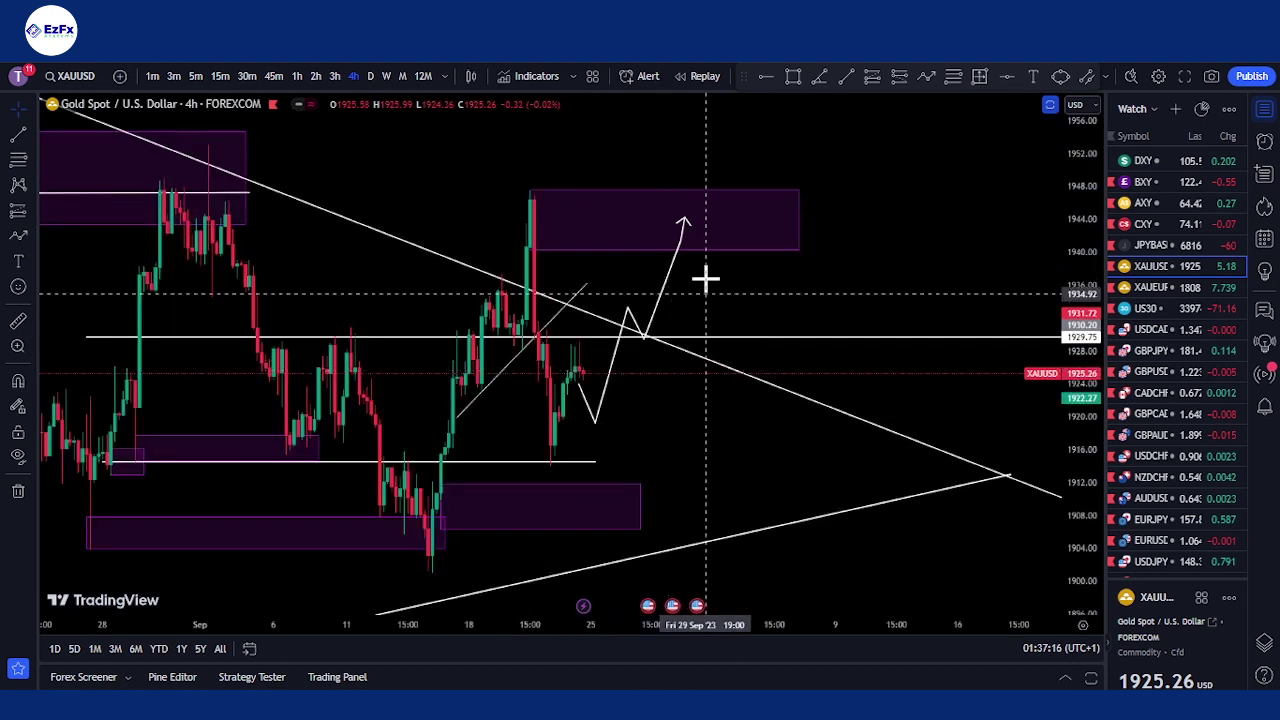
pyautogui.click(671, 263)
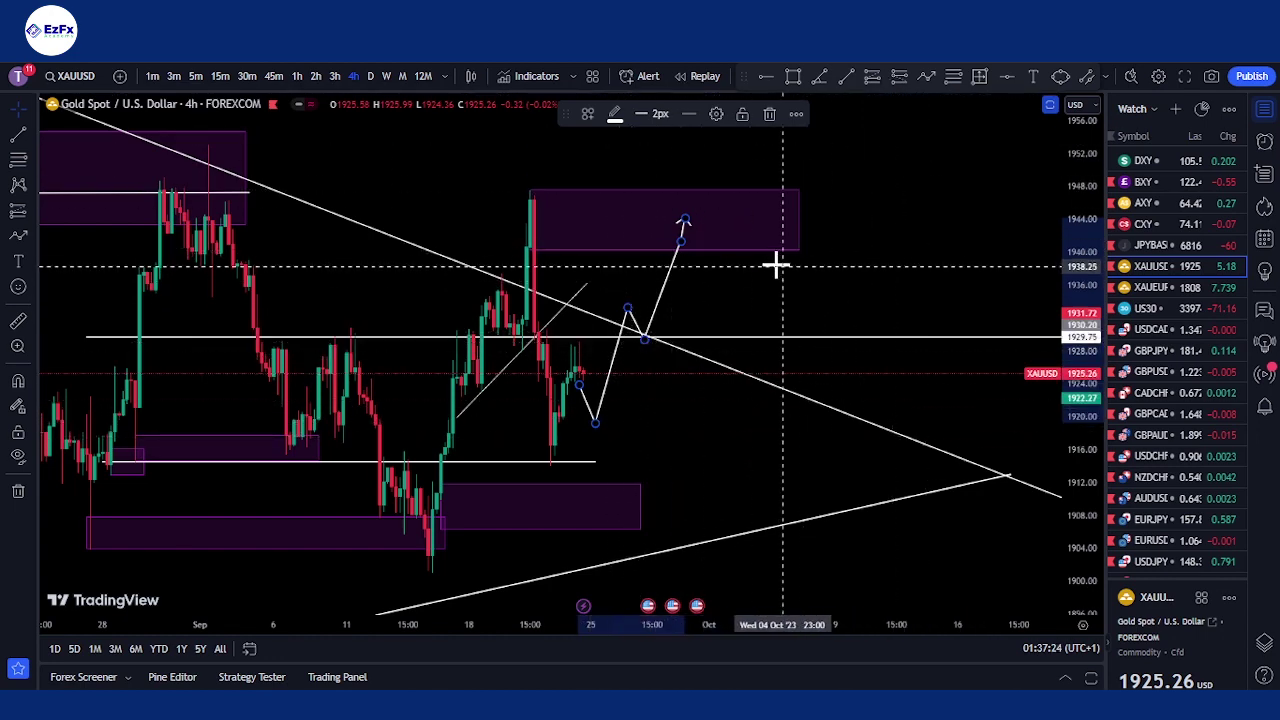
# Delete gold's purple demand zone between about 1912 and 1906, located below the projected path
pyautogui.scroll(-3, 749, 263)
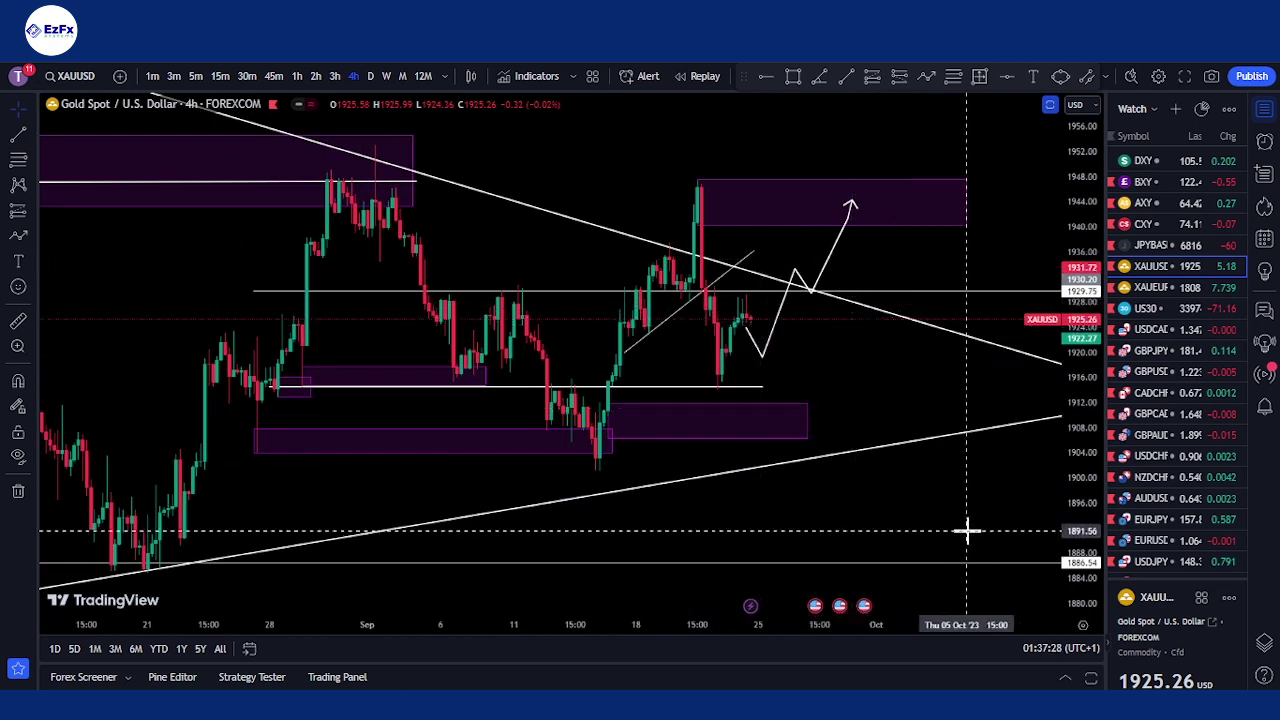
pyautogui.click(808, 432)
pyautogui.press('Delete')
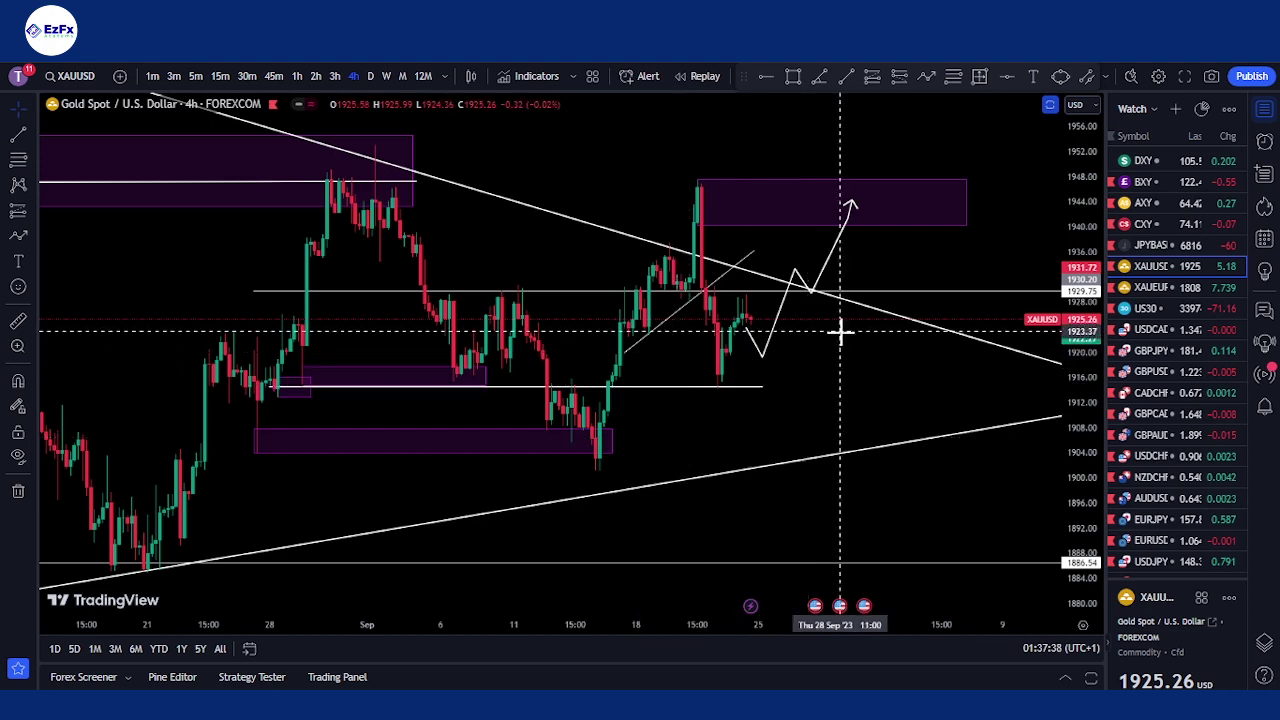
# Switch the chart to USDJPY with the FXCM feed
pyautogui.write('USD')
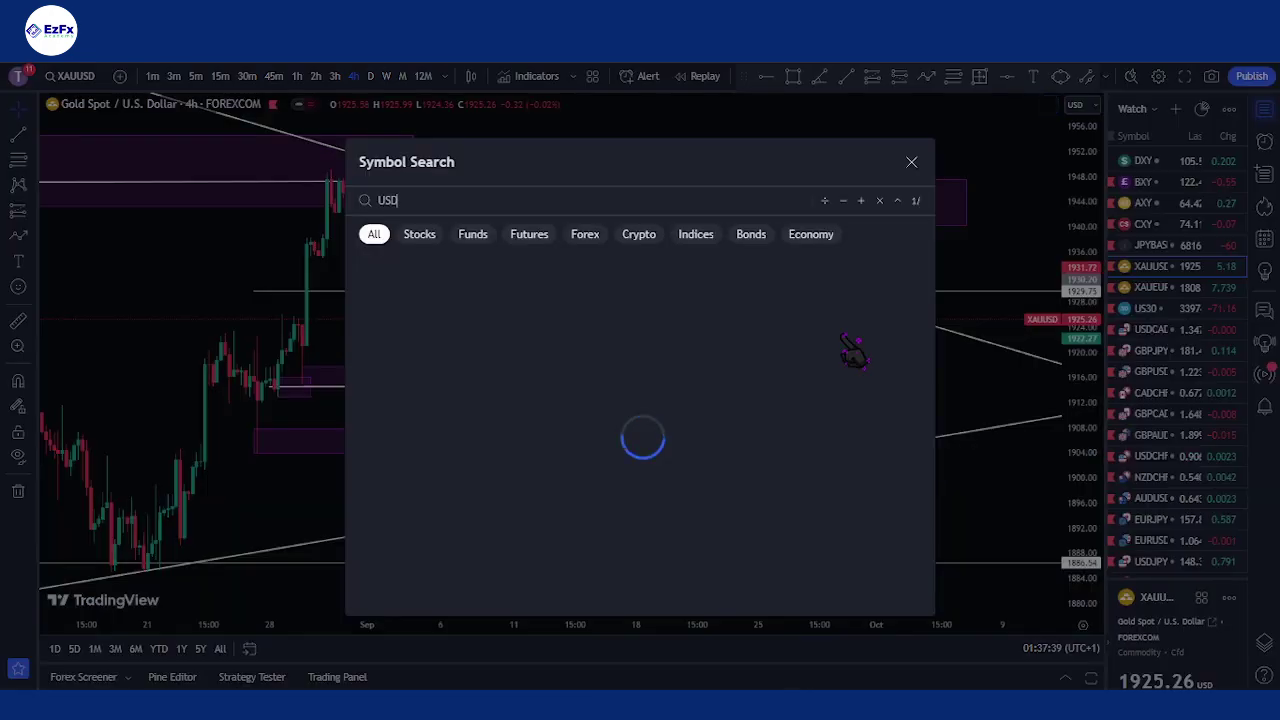
pyautogui.write('JPY')
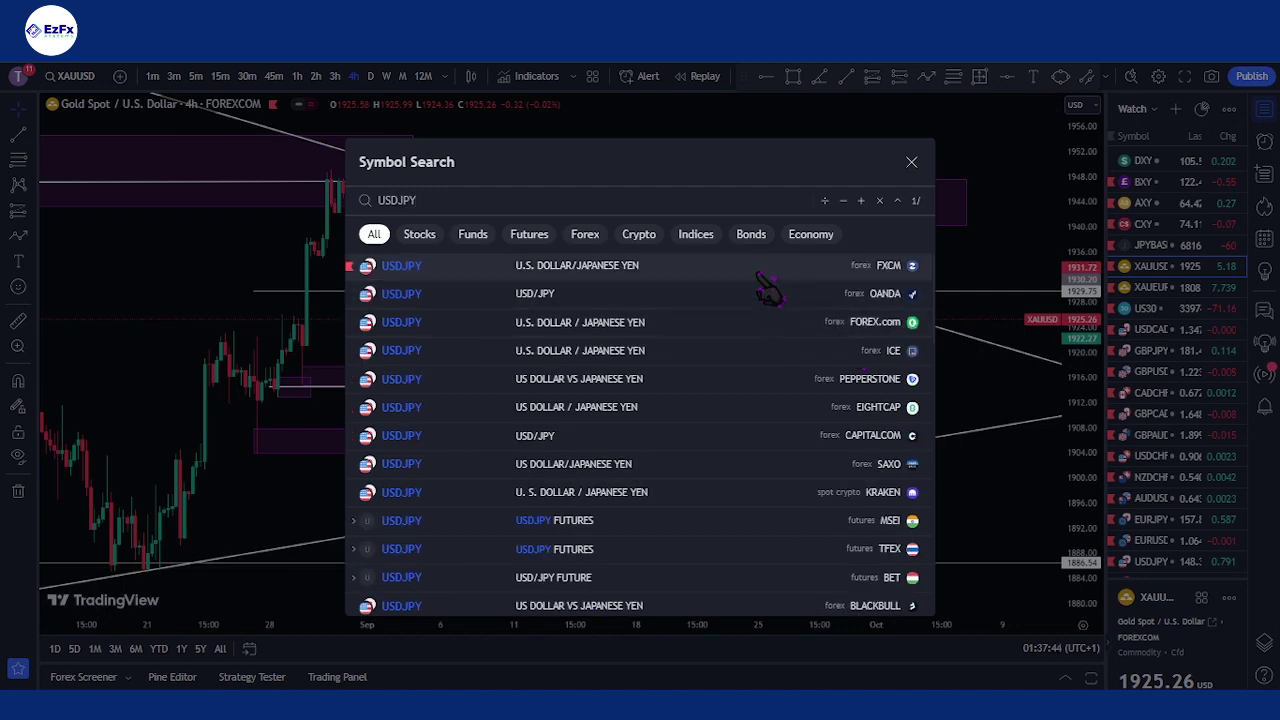
pyautogui.click(762, 278)
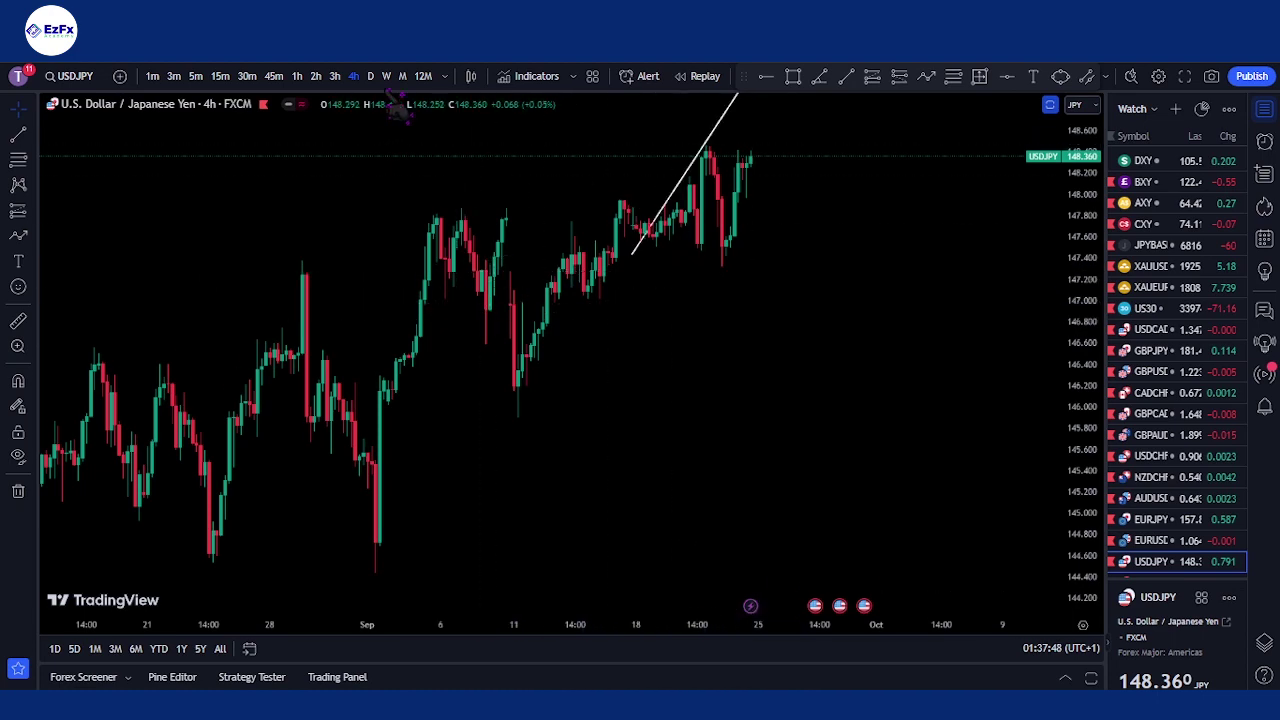
# Review USDJPY's uptrend above the 141.792 line and its arrow toward the purple supply zone on the daily timeframe
pyautogui.scroll(-5, 392, 289)
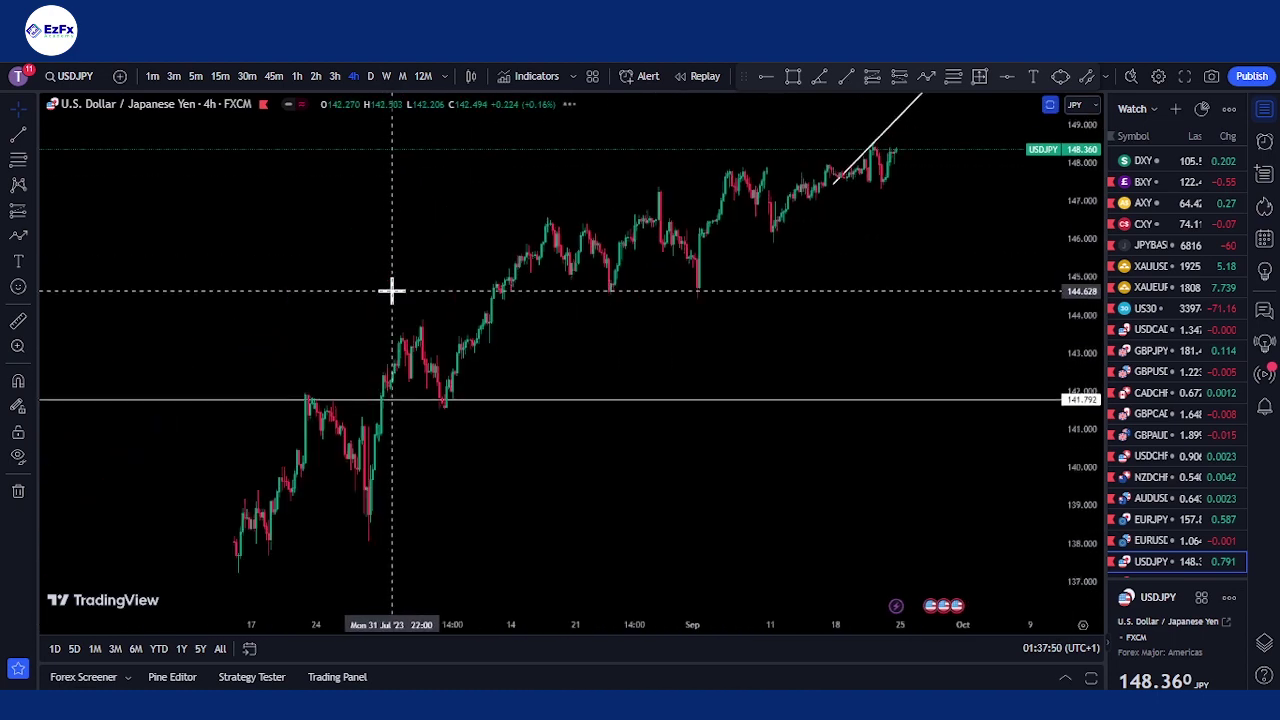
pyautogui.scroll(-3, 392, 289)
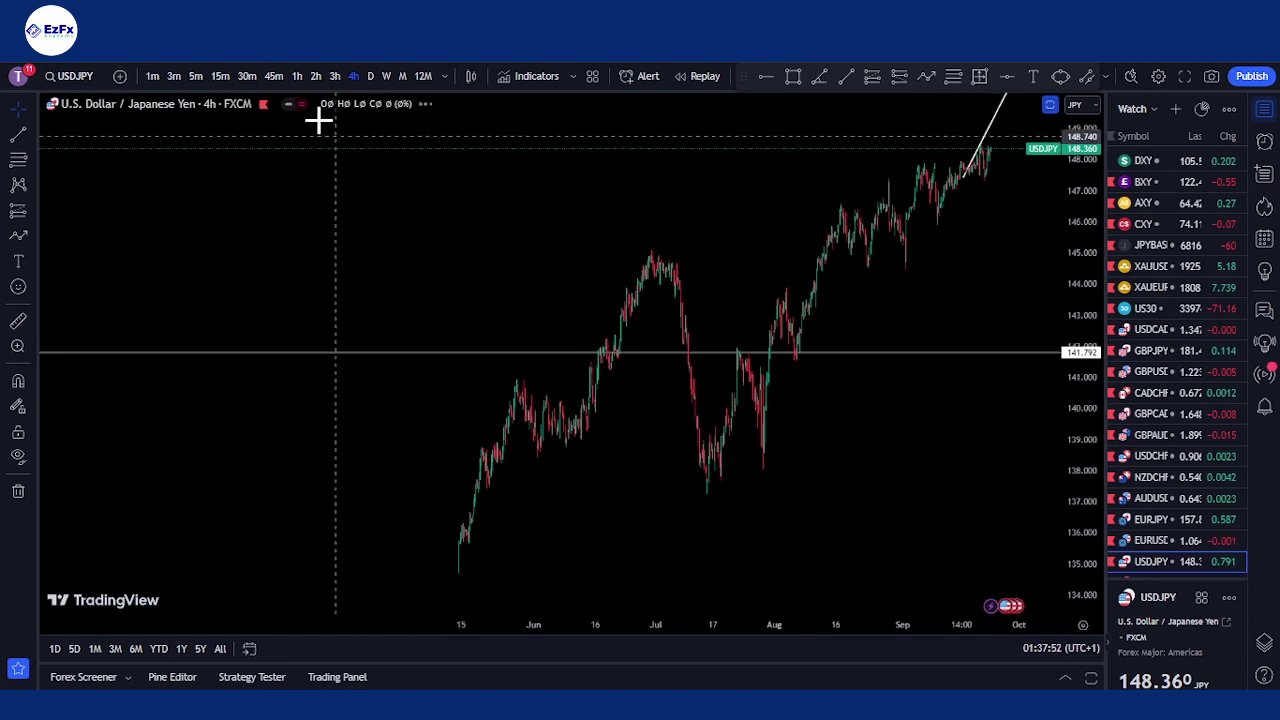
pyautogui.click(370, 76)
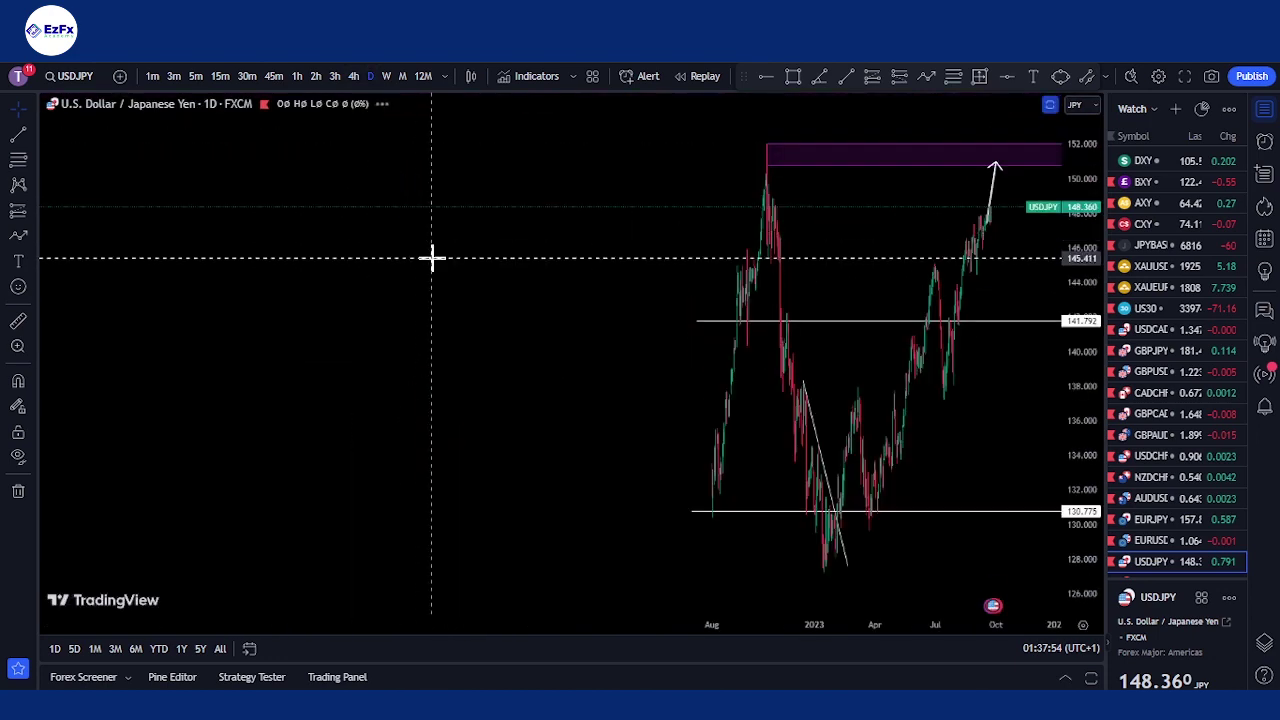
pyautogui.scroll(4, 431, 260)
pyautogui.scroll(5, 431, 262)
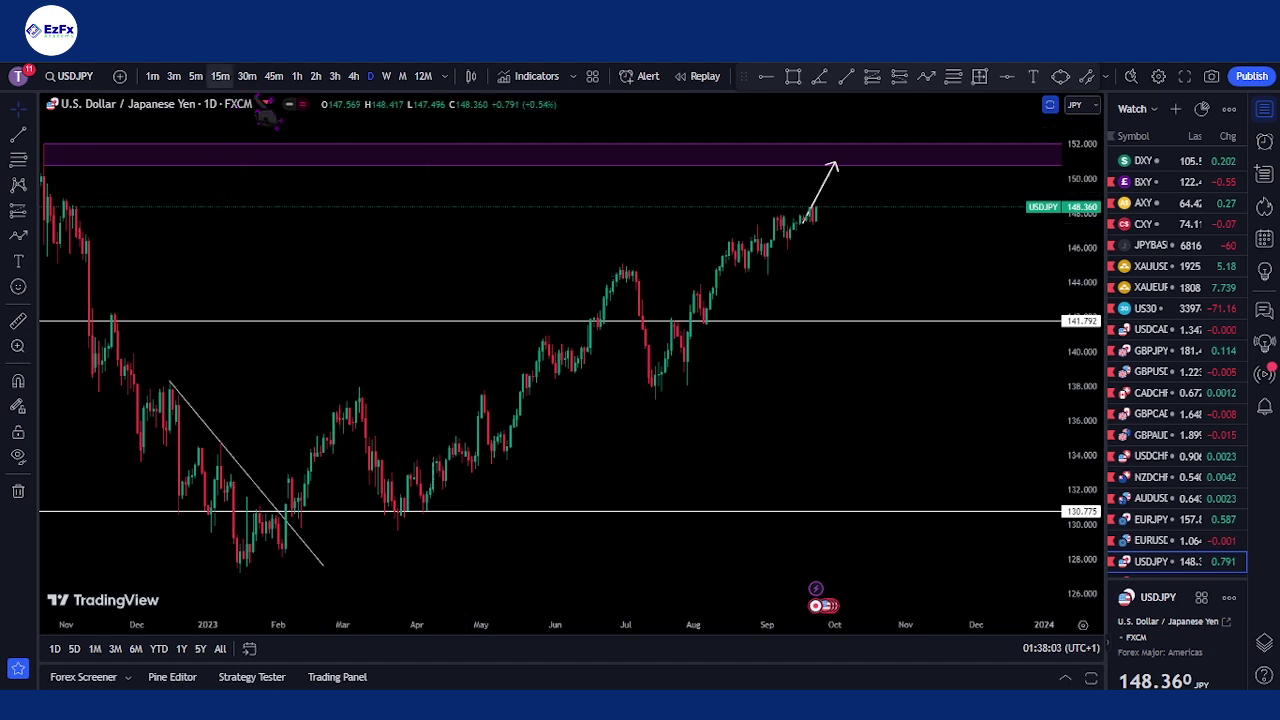
# Trace USDJPY back on the 2-hour timeframe to the October 2022 peak and the candles at the supply zone's origin
pyautogui.click(315, 76)
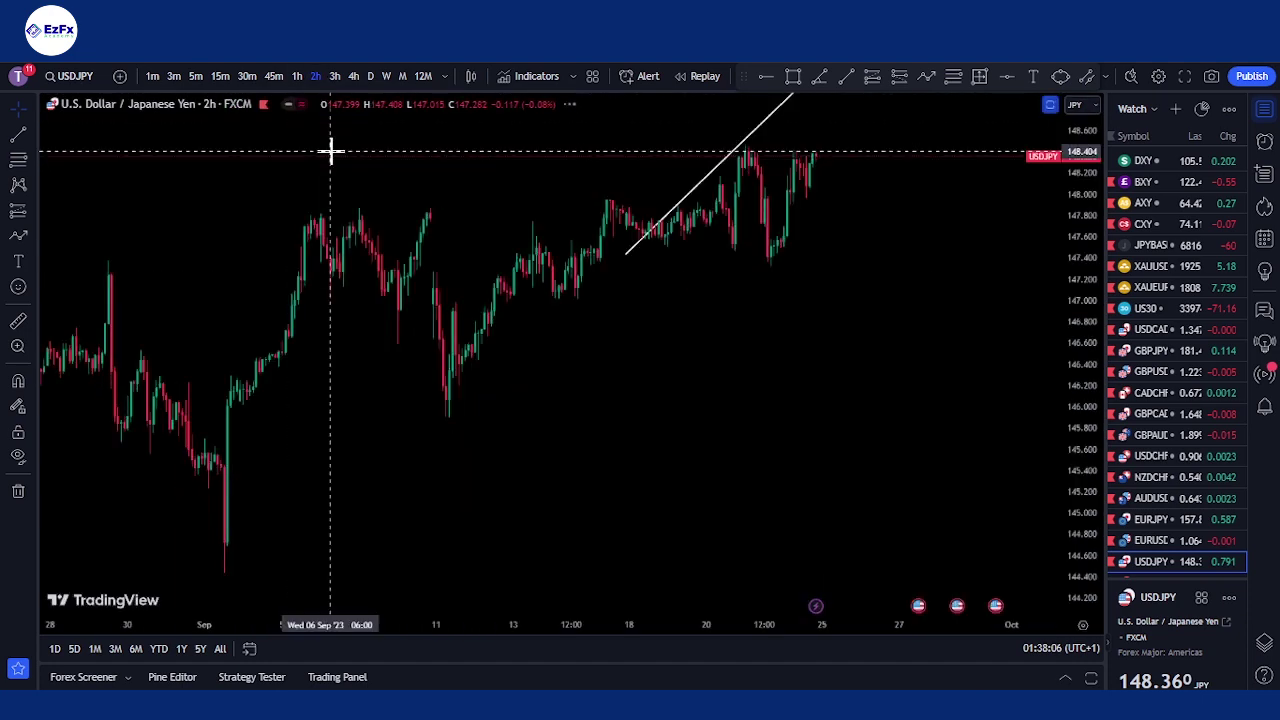
pyautogui.scroll(5, 309, 248)
pyautogui.scroll(-6, 336, 318)
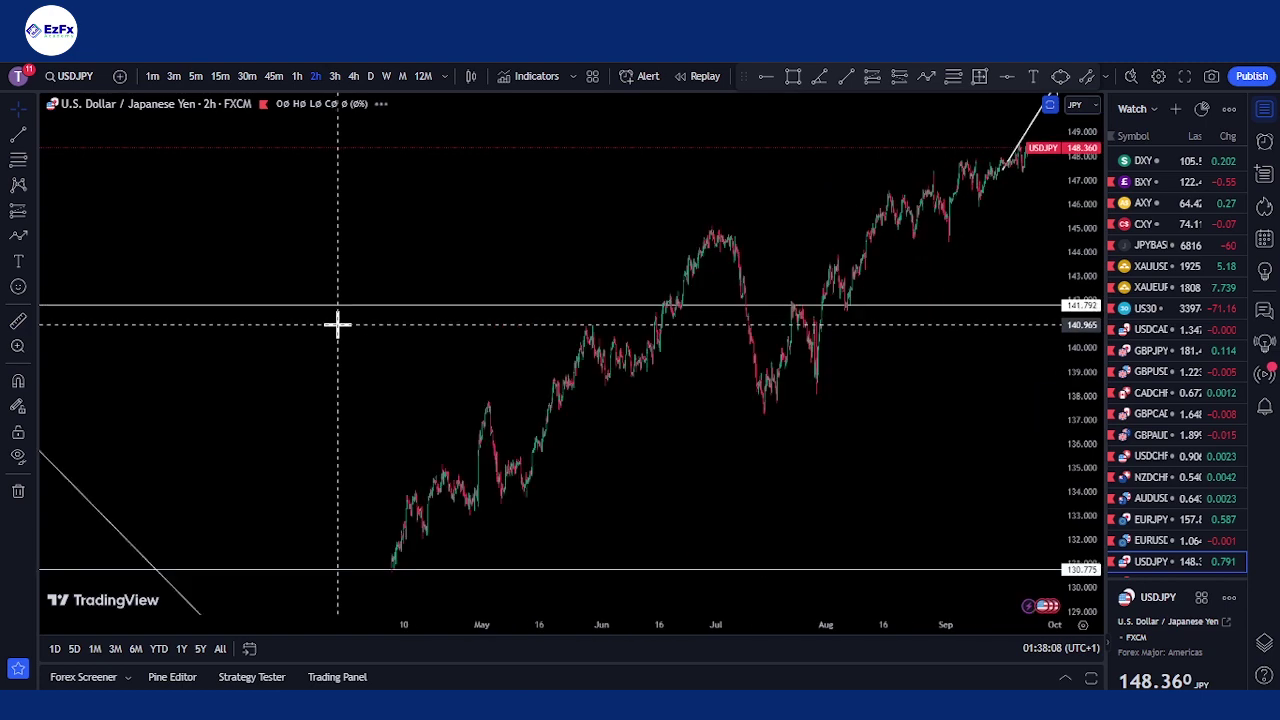
pyautogui.moveTo(328, 316); pyautogui.dragTo(777, 466)
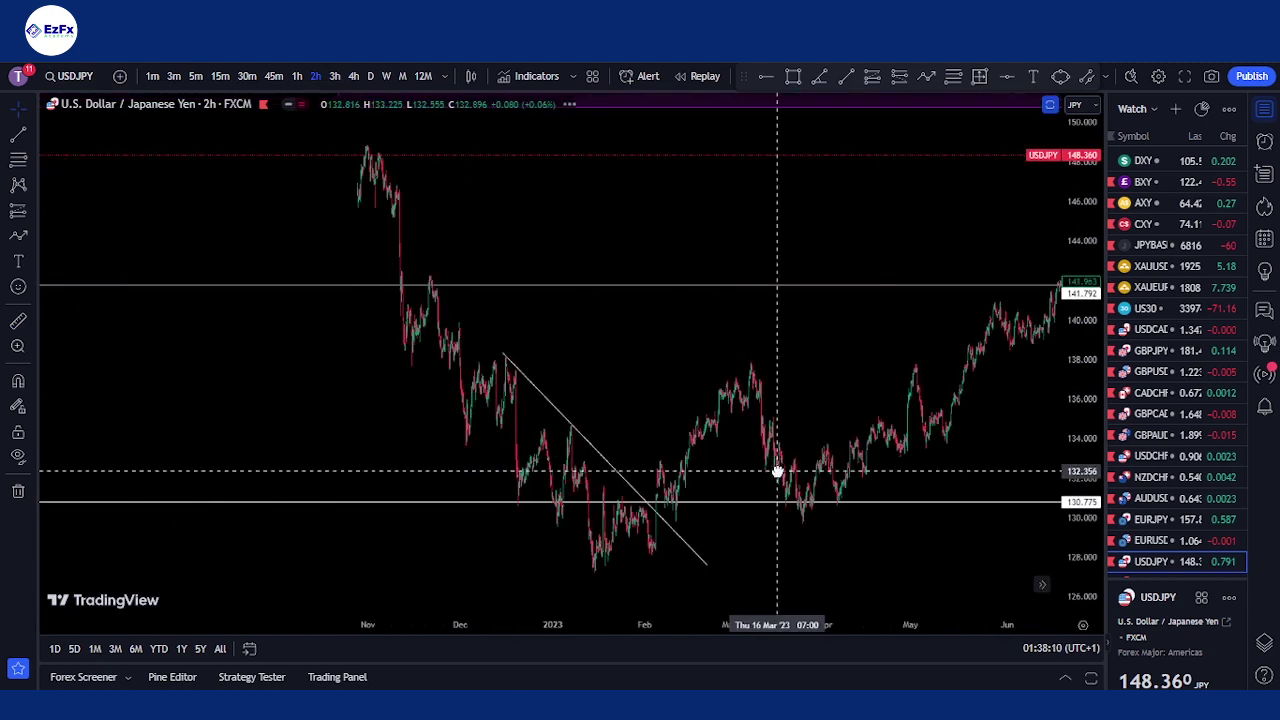
pyautogui.moveTo(529, 357); pyautogui.dragTo(749, 386)
pyautogui.scroll(2, 468, 360)
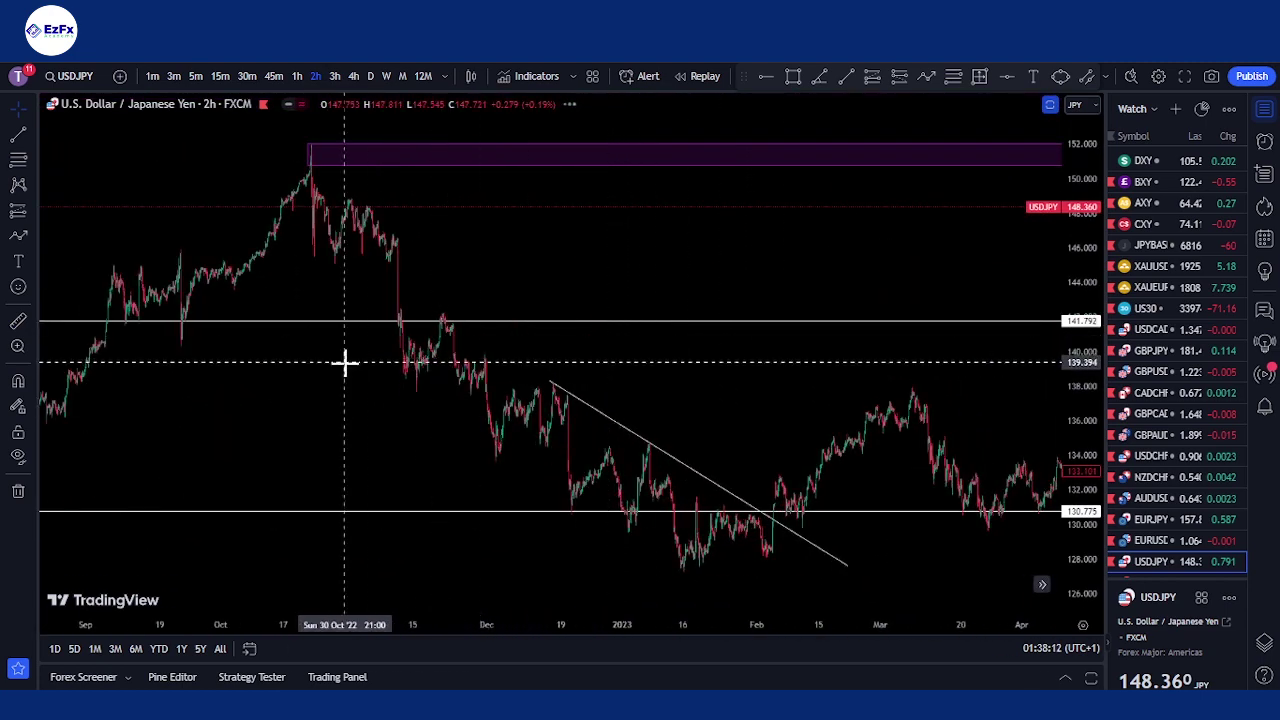
pyautogui.moveTo(343, 363); pyautogui.dragTo(766, 423)
pyautogui.scroll(1, 766, 423)
pyautogui.scroll(3, 398, 262)
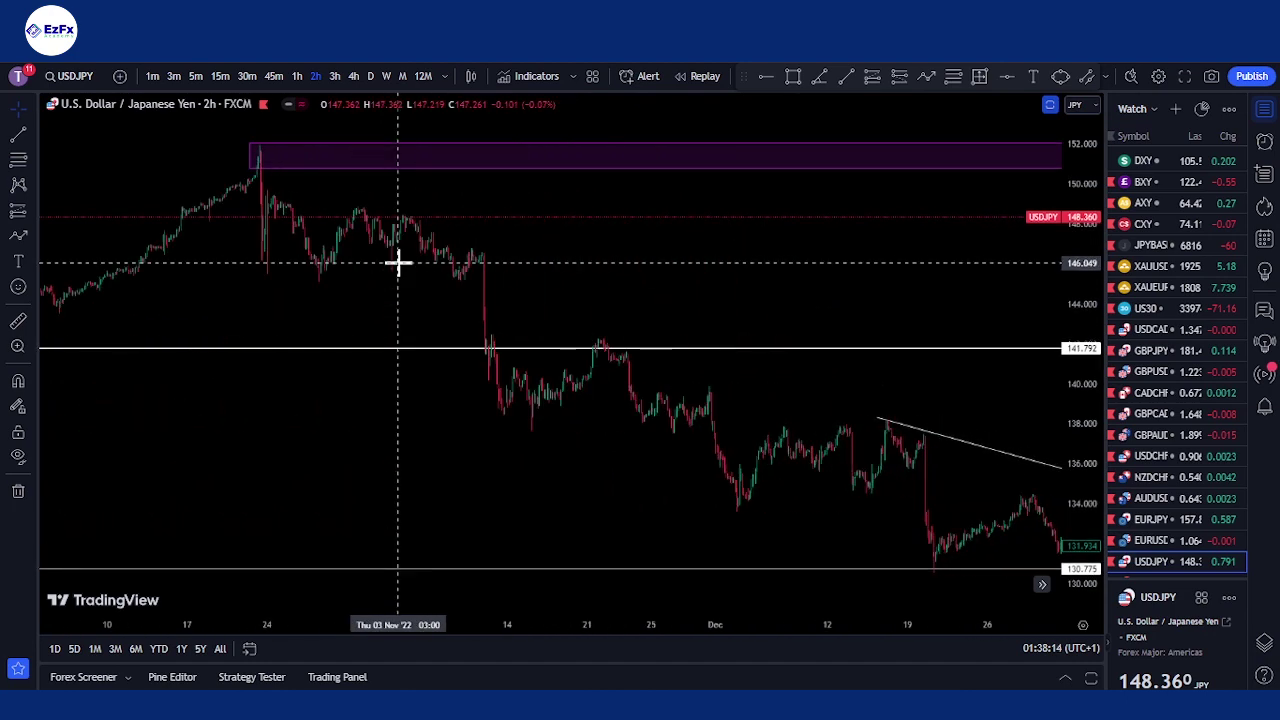
pyautogui.scroll(2, 374, 266)
pyautogui.moveTo(374, 266); pyautogui.dragTo(930, 440)
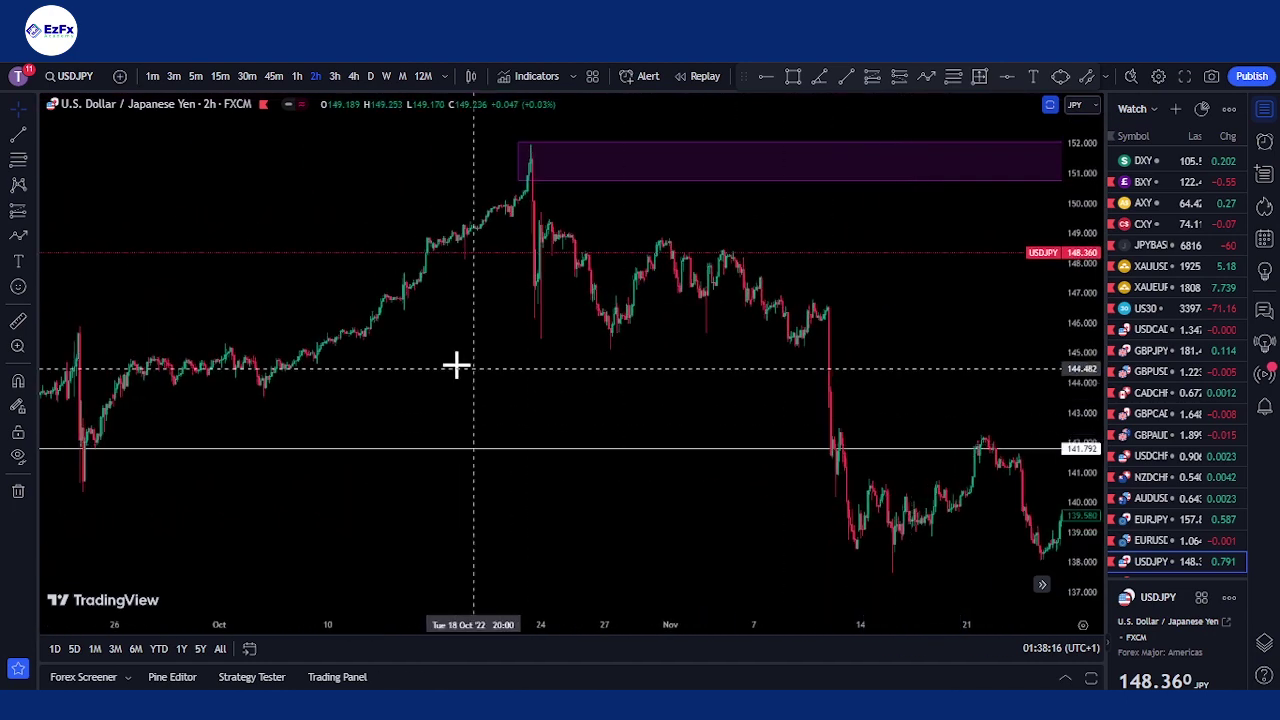
pyautogui.scroll(2, 455, 360)
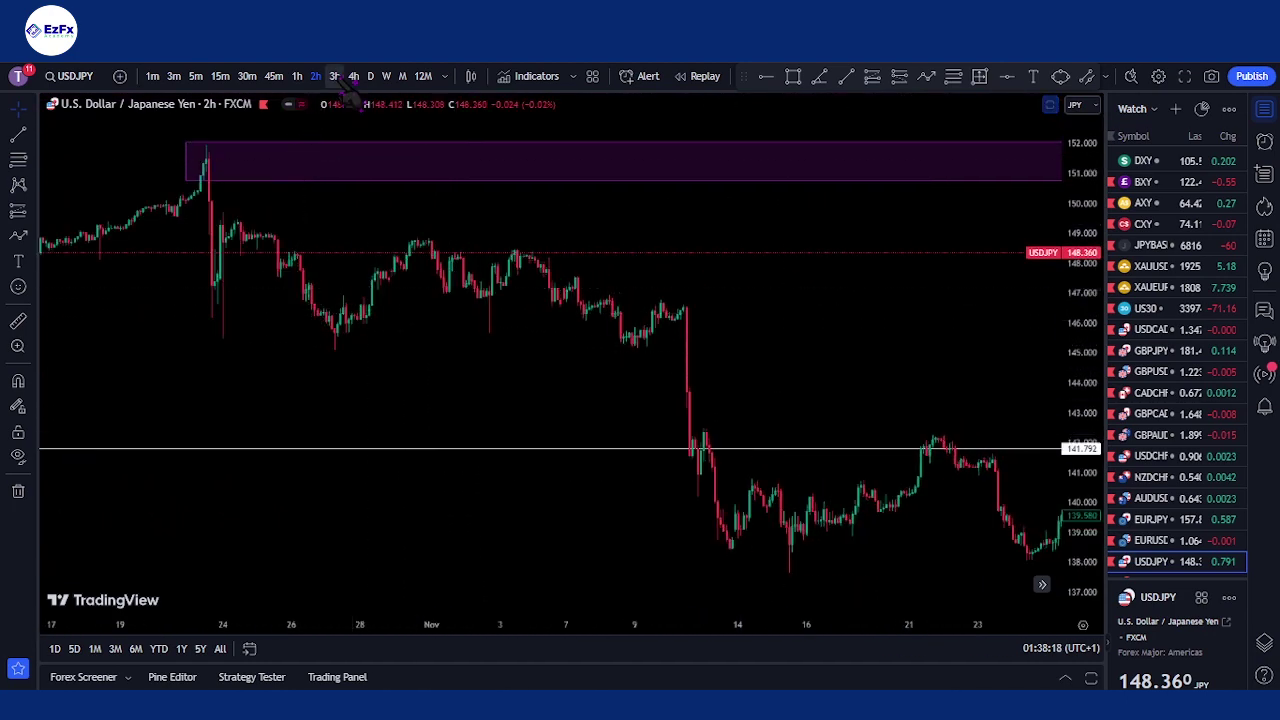
# Switch USDJPY to the 4-hour timeframe and inspect the October 2022 supply zone and the drop through the 141.792 line
pyautogui.write('4h')
pyautogui.press('Return')
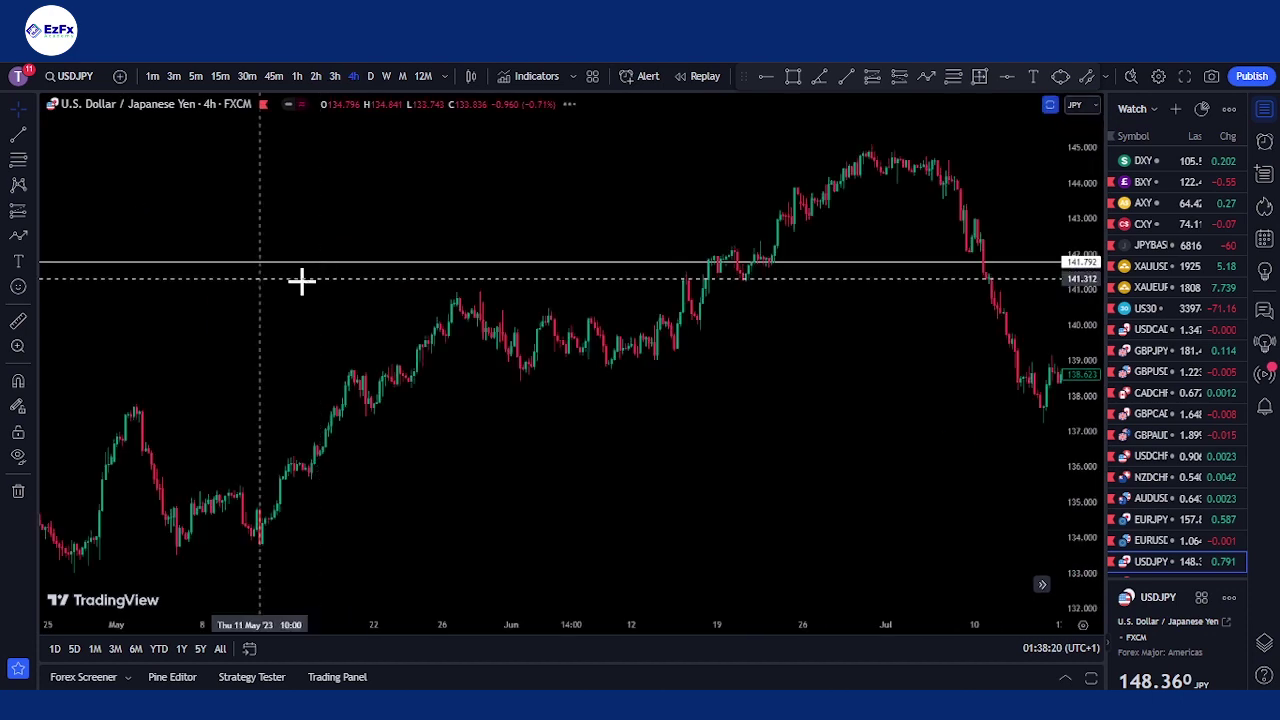
pyautogui.scroll(-3, 331, 309)
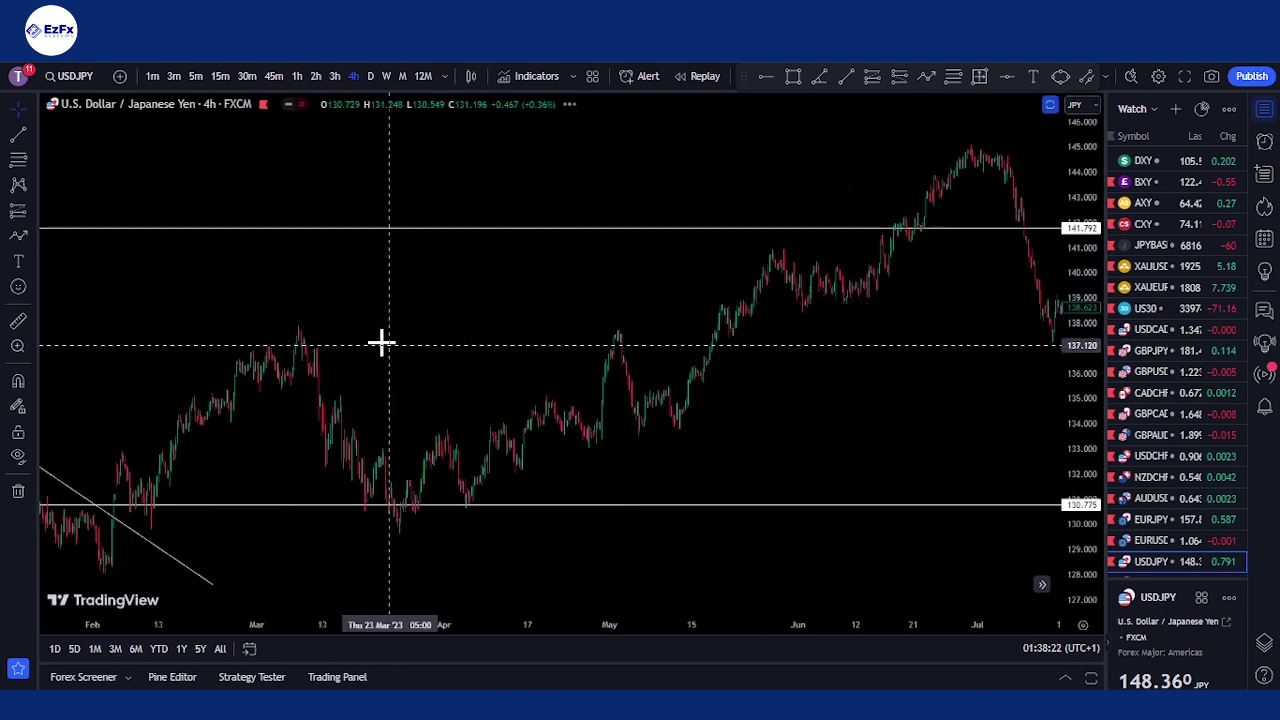
pyautogui.hscroll(-5, 383, 340)
pyautogui.moveTo(366, 329); pyautogui.dragTo(706, 508)
pyautogui.hscroll(-8, 423, 400)
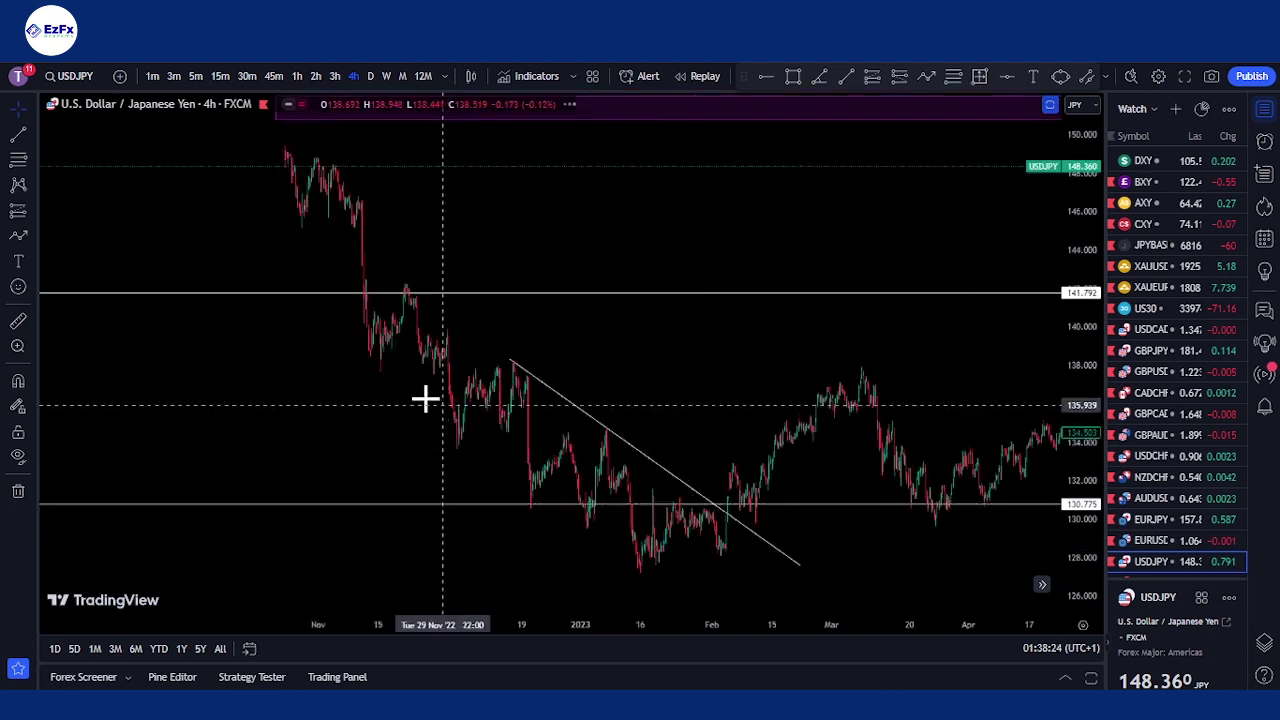
pyautogui.scroll(3, 308, 329)
pyautogui.hscroll(-10, 420, 337)
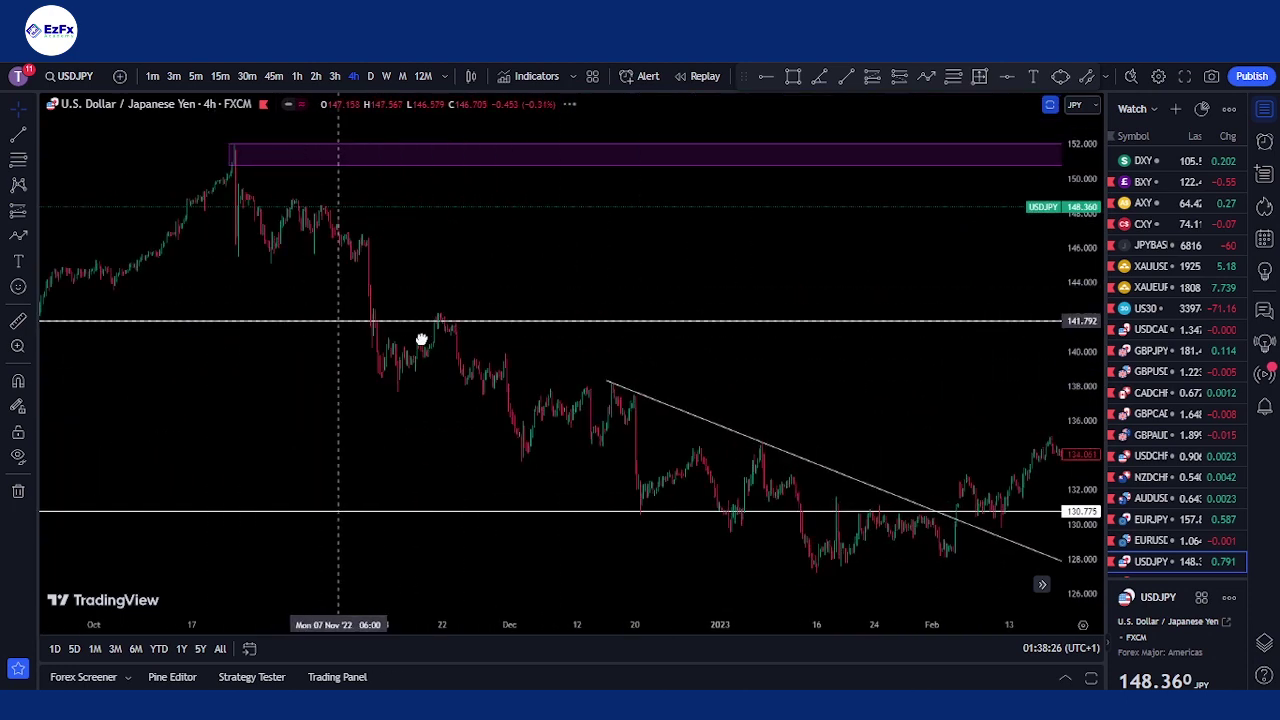
pyautogui.scroll(5, 729, 343)
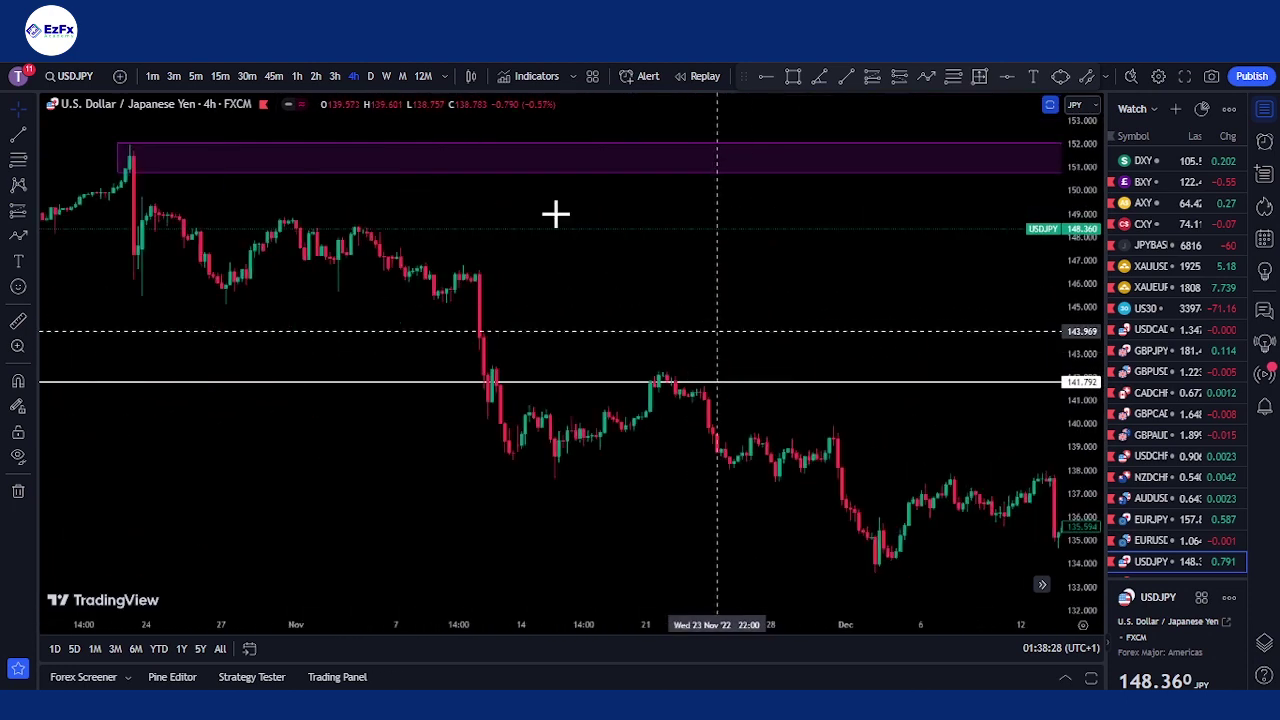
# Follow USDJPY from its October 2022 peak through the 130.775 line and the 2023 recovery, ending on the daily timeframe
pyautogui.scroll(-5, 565, 213)
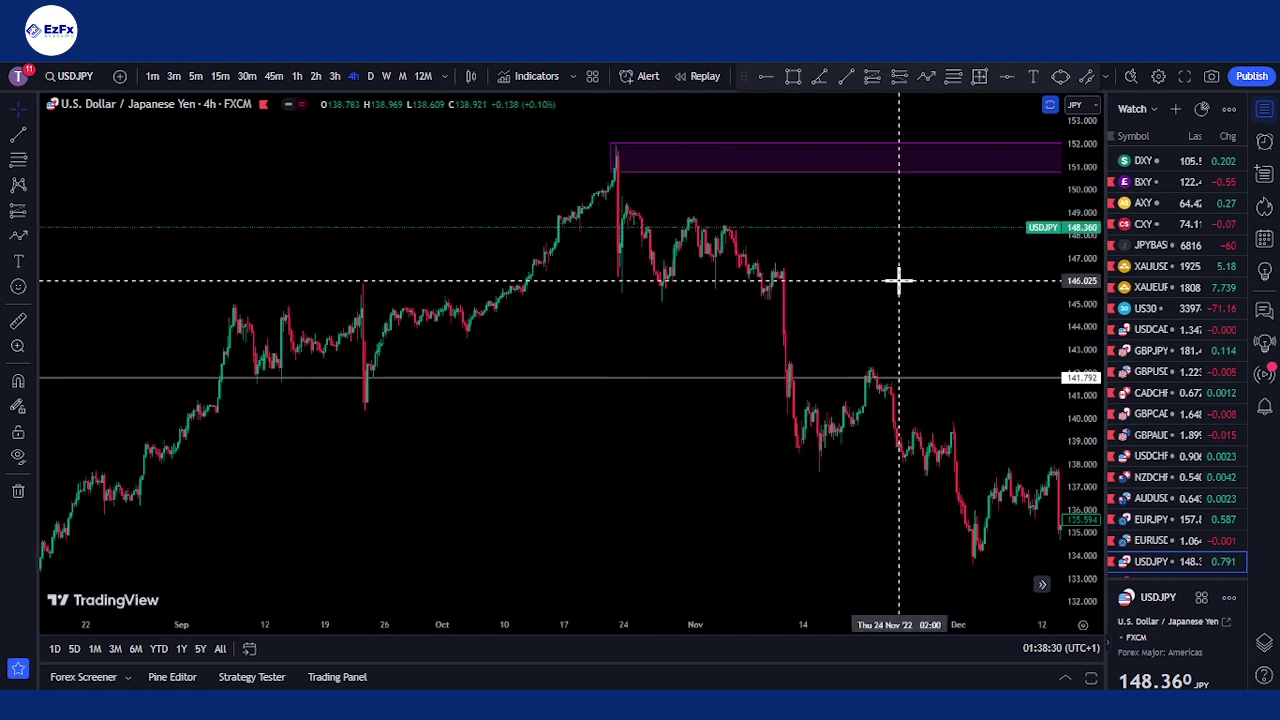
pyautogui.hscroll(6, 700, 288)
pyautogui.scroll(-3, 511, 286)
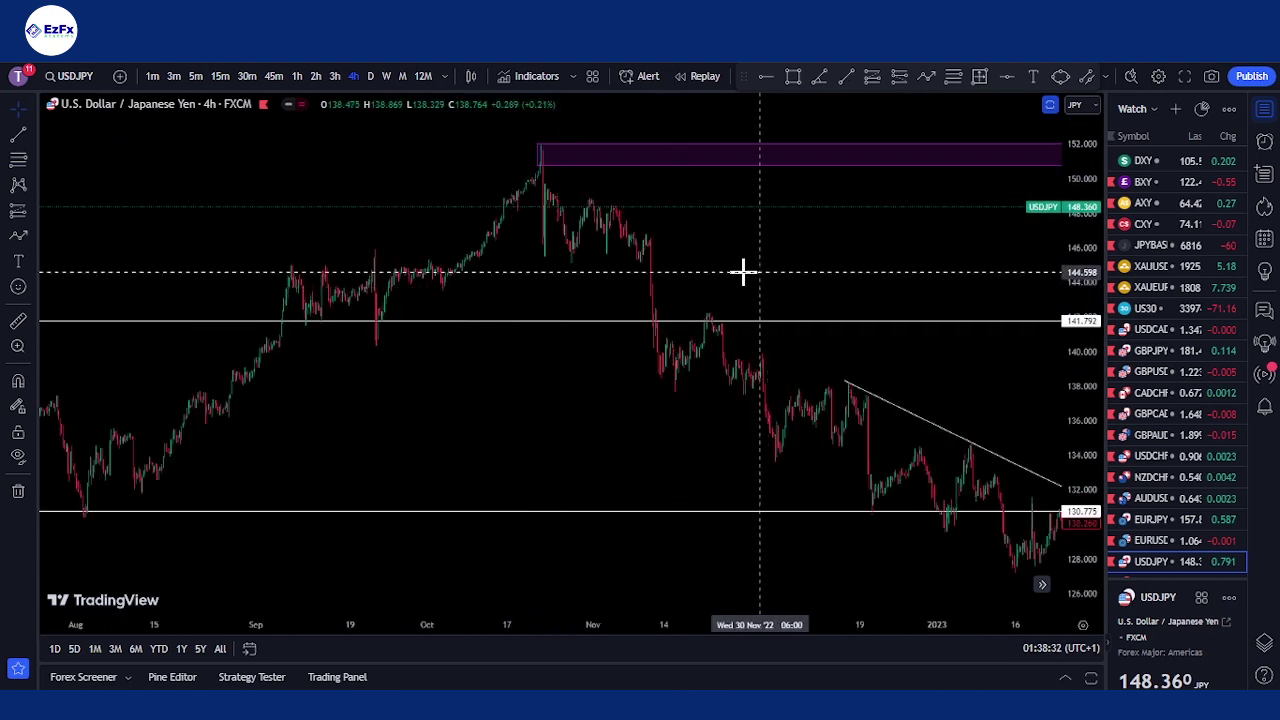
pyautogui.hscroll(10, 600, 275)
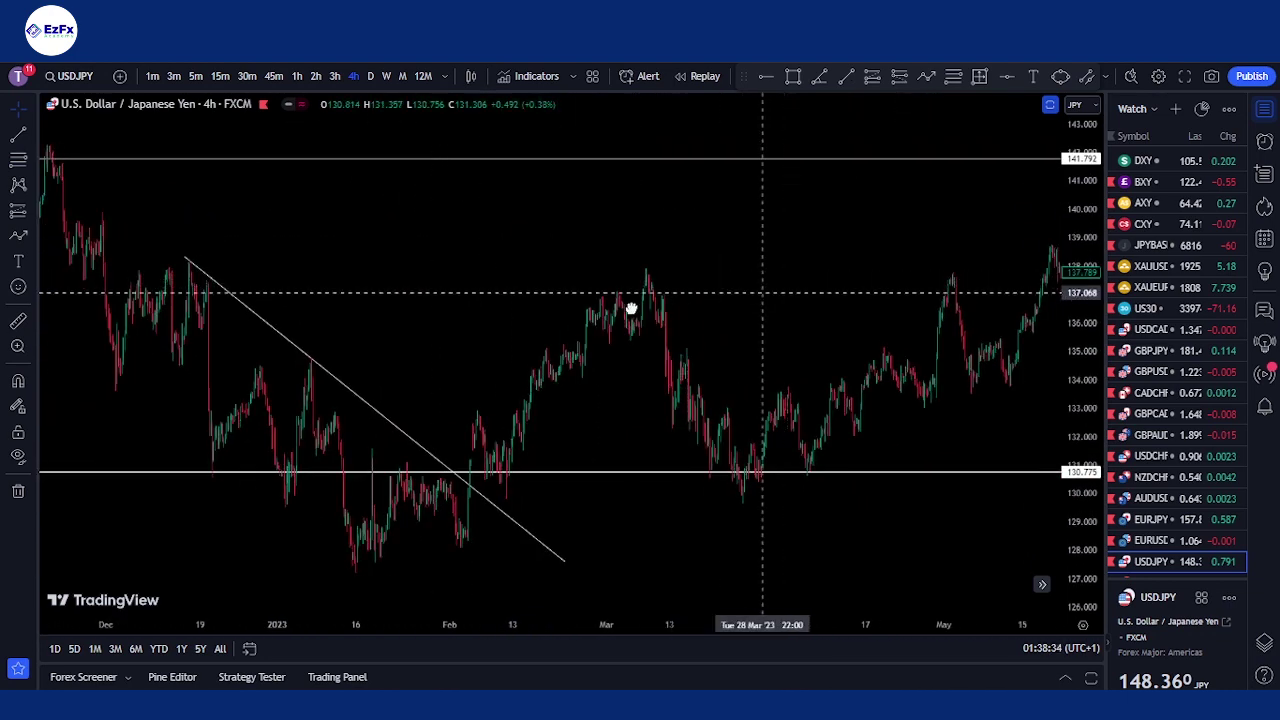
pyautogui.scroll(-3, 560, 320)
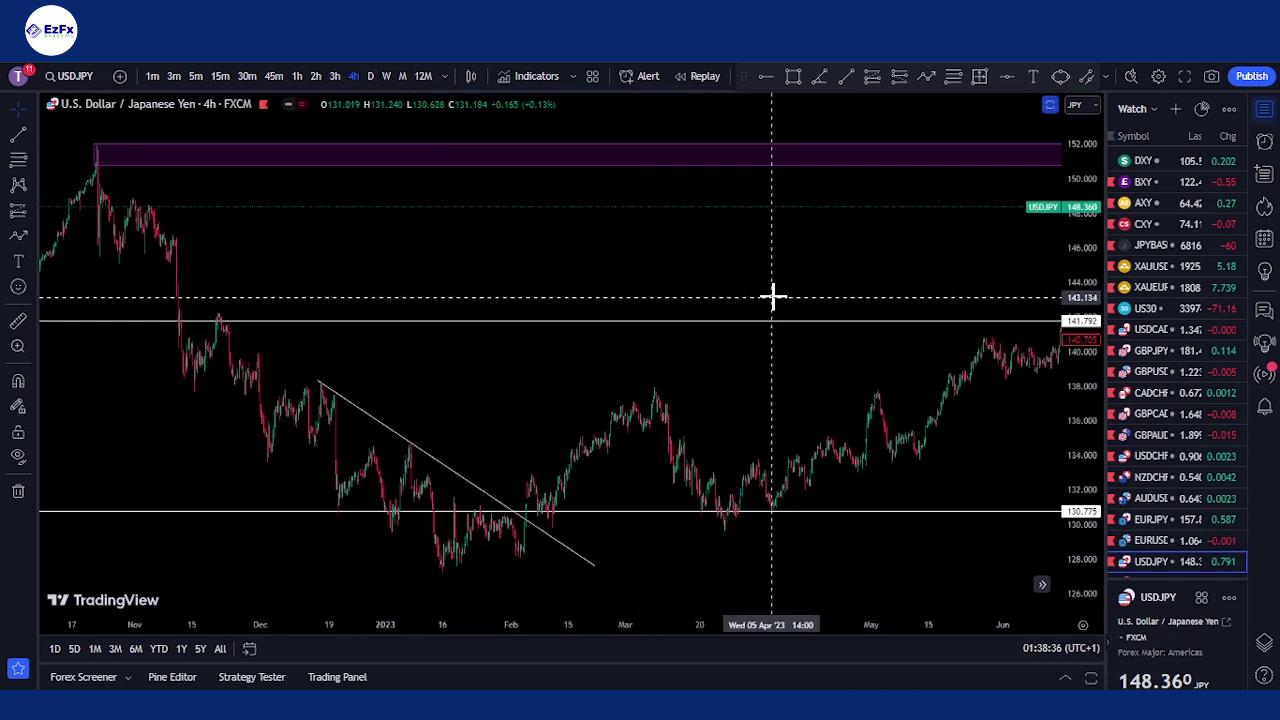
pyautogui.moveTo(771, 294); pyautogui.dragTo(426, 283)
pyautogui.moveTo(846, 383); pyautogui.dragTo(344, 468)
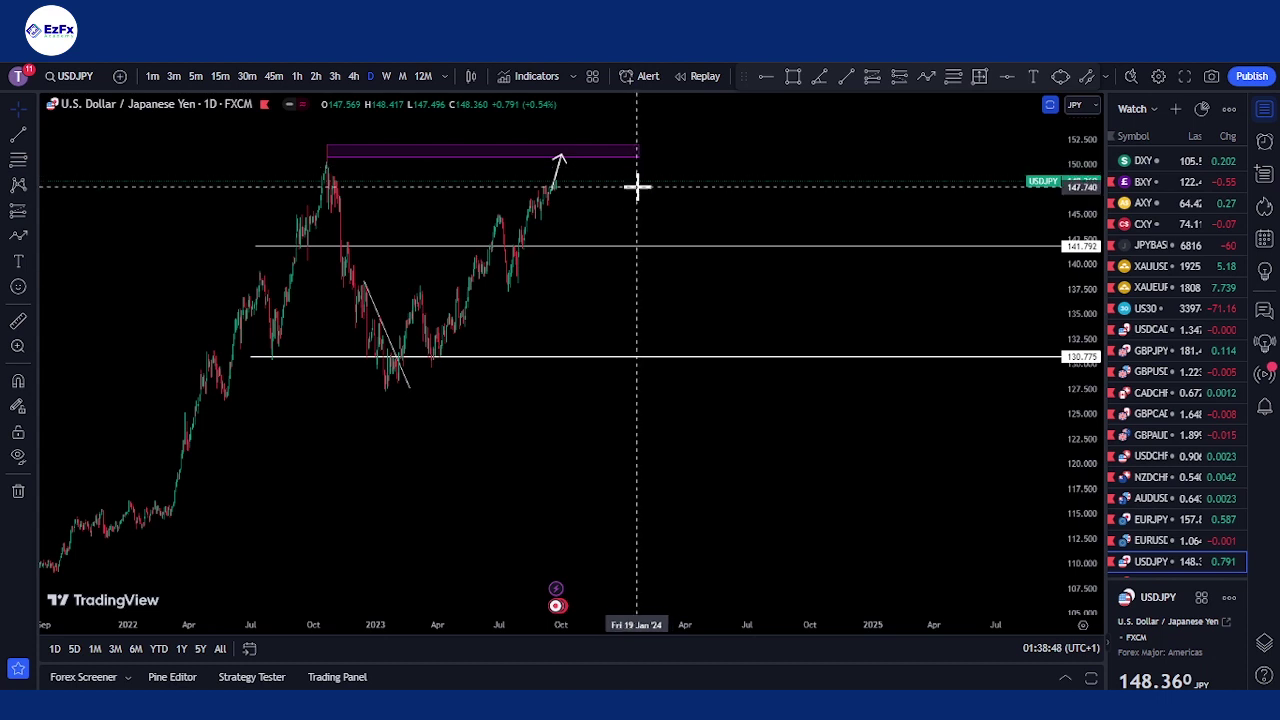
# Examine USDJPY's daily rise toward the supply zone between 152.048 and 150.781, and select that zone
pyautogui.moveTo(676, 197); pyautogui.dragTo(882, 226)
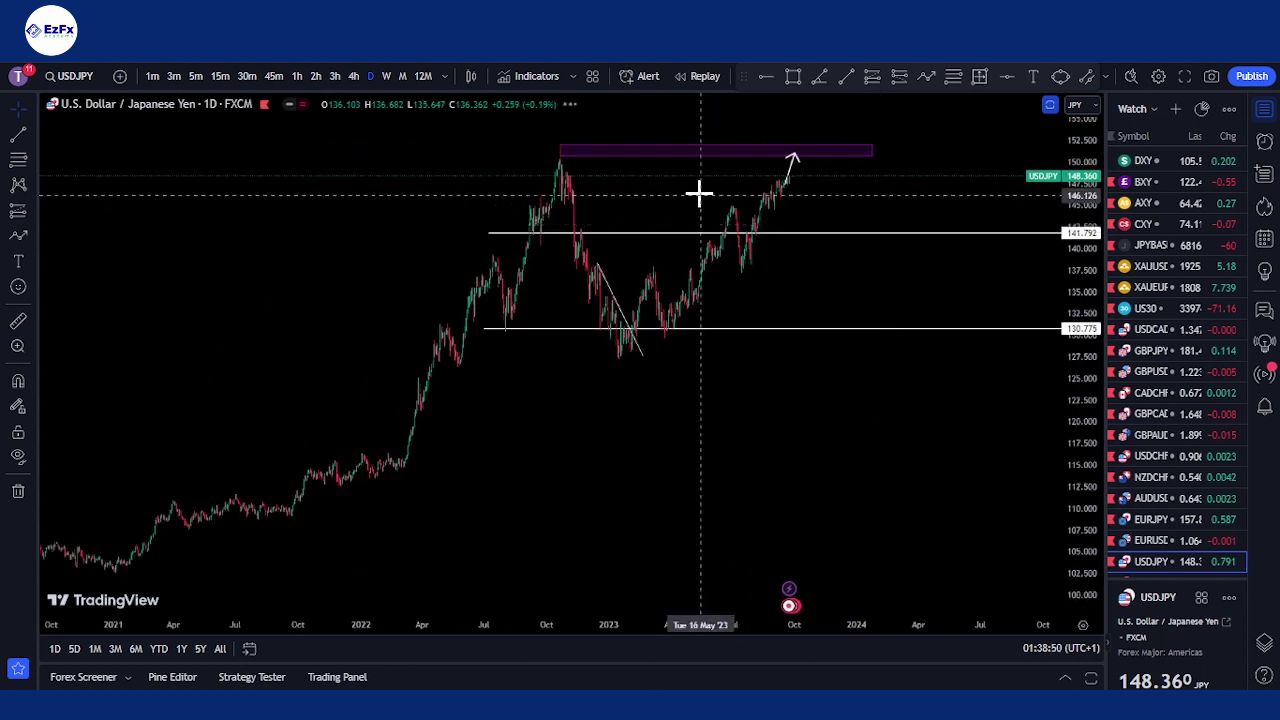
pyautogui.scroll(2, 700, 191)
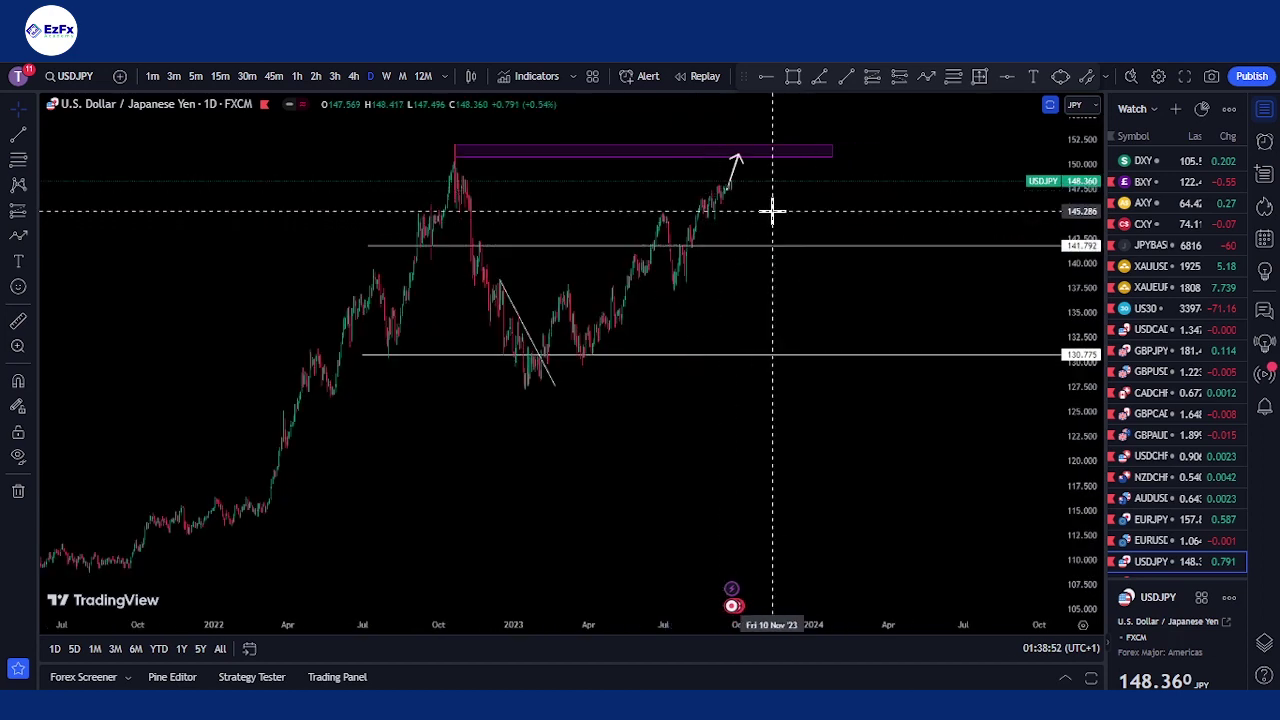
pyautogui.moveTo(771, 209); pyautogui.dragTo(1003, 249)
pyautogui.scroll(4, 974, 263)
pyautogui.scroll(5, 975, 270)
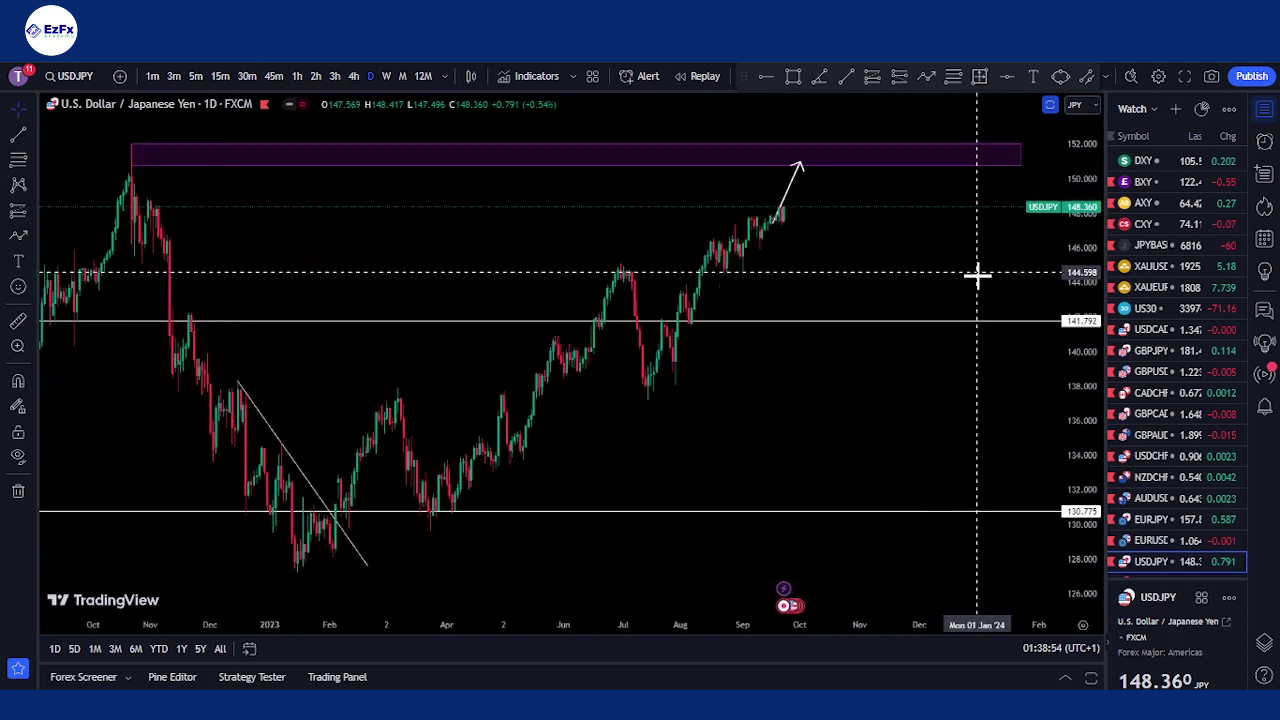
pyautogui.scroll(-5, 970, 272)
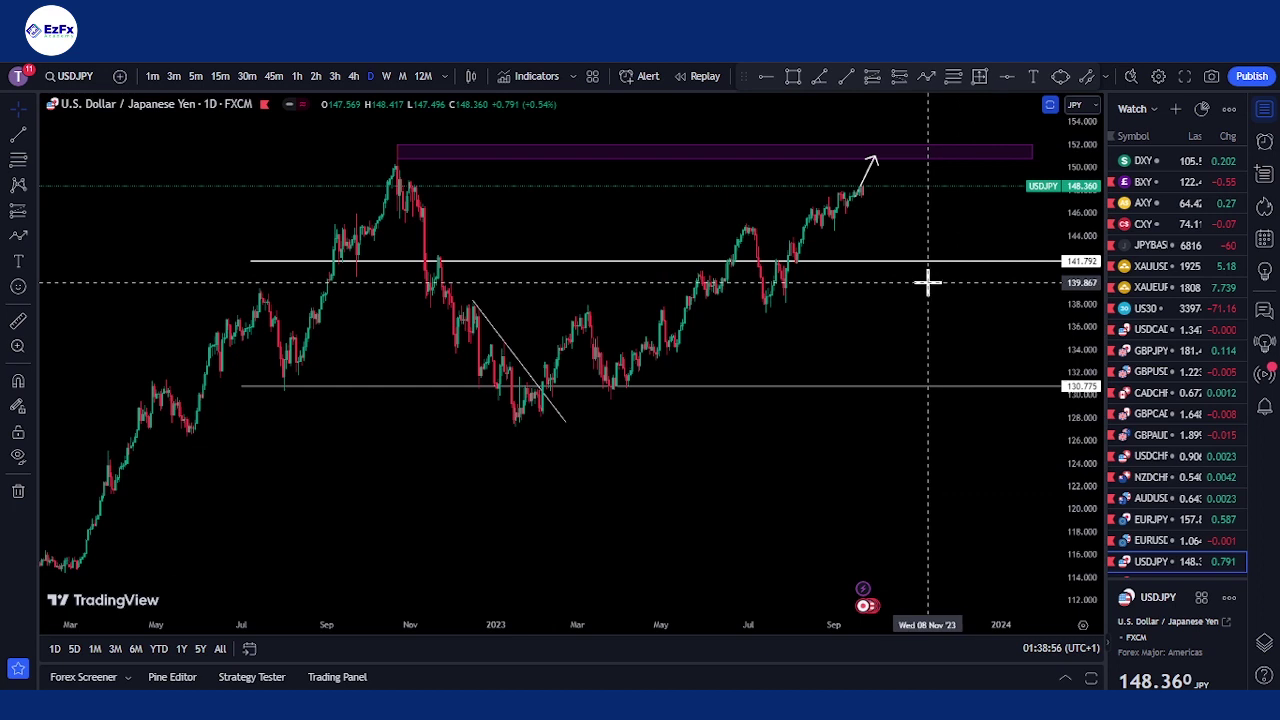
pyautogui.click(903, 155)
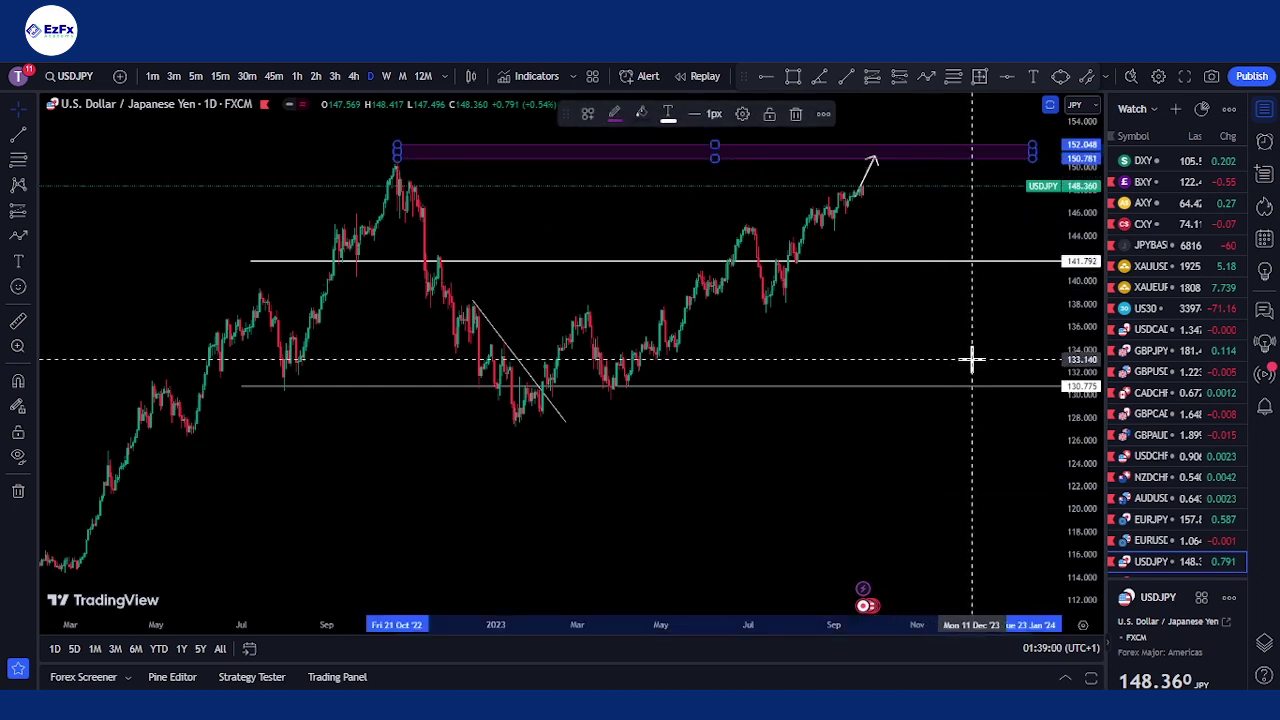